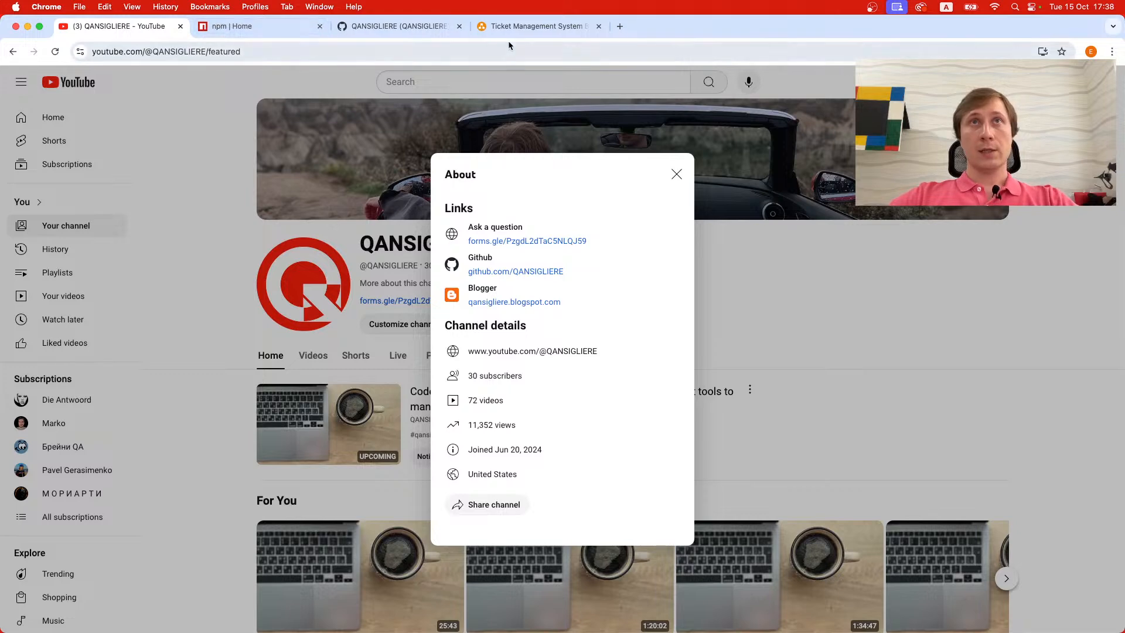
- Close the channel's About dialog and view the QANSIGLIERE GitHub profile
{"action": "left_click", "coordinate": [676, 174]}
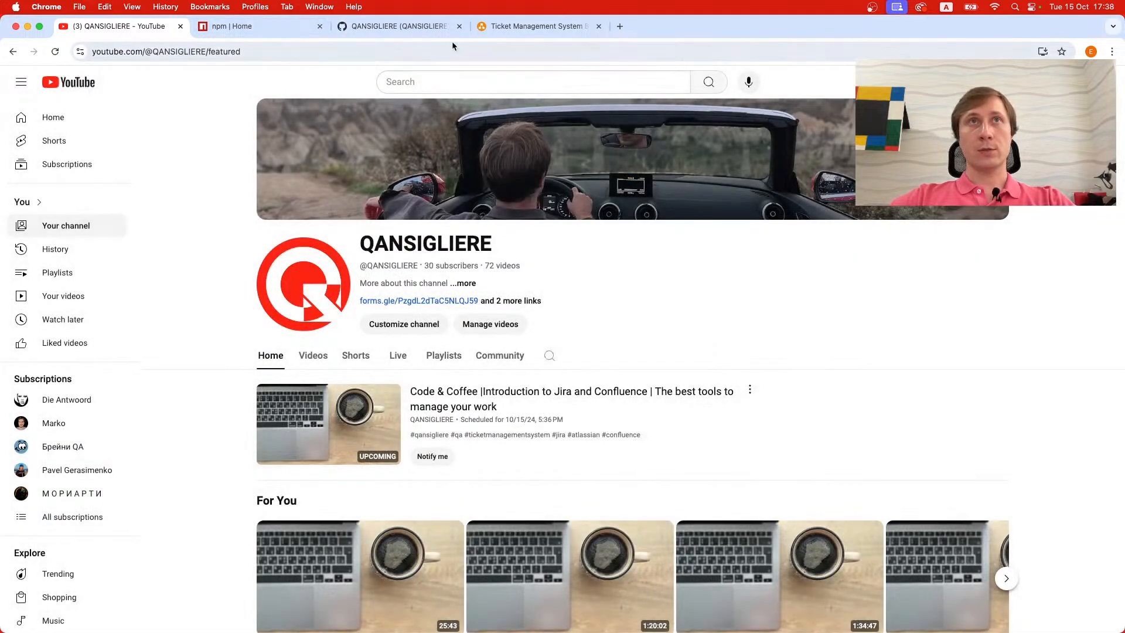
{"action": "left_click", "coordinate": [432, 26]}
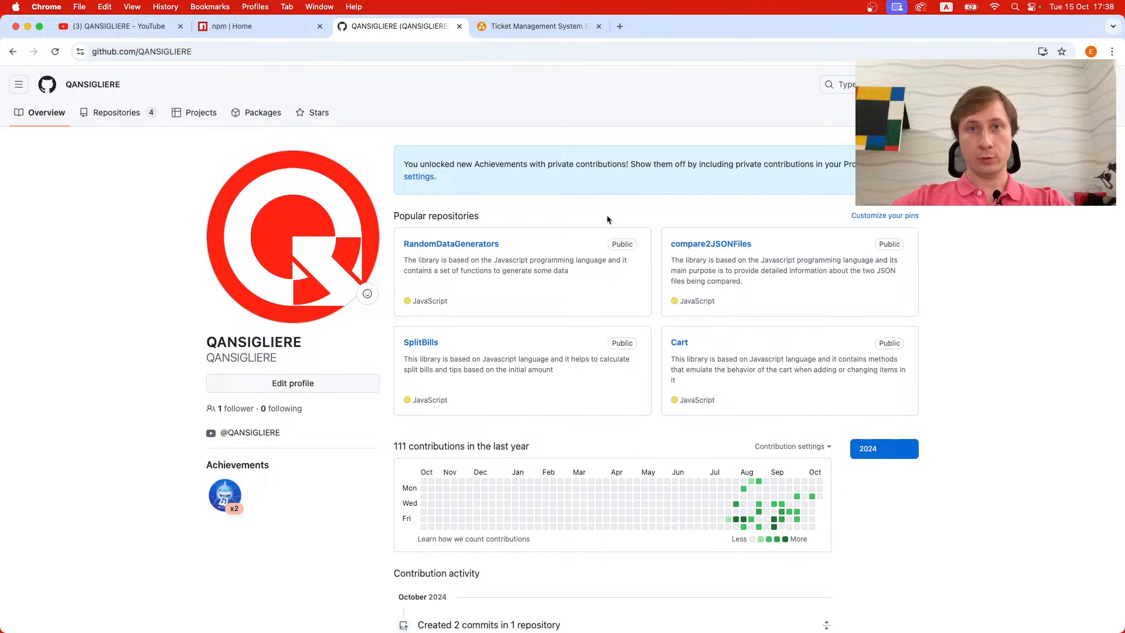
- Open atlassian.com in a new browser tab
{"action": "left_click", "coordinate": [622, 29]}
{"action": "type", "text": "at"}
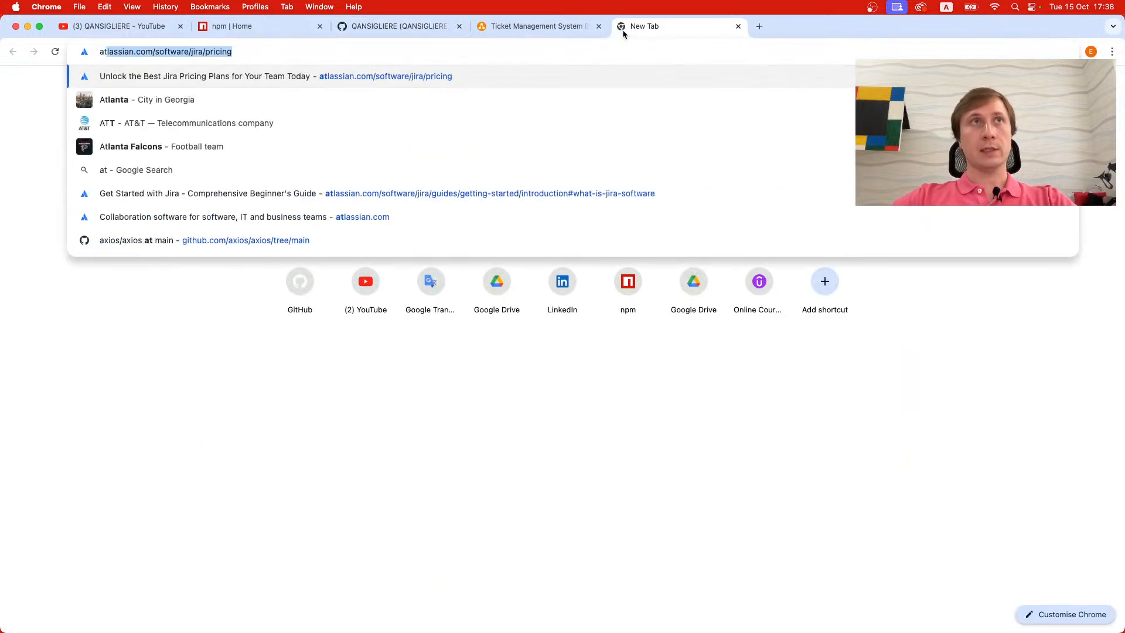
{"action": "key", "text": "Right"}
{"action": "key", "text": "BackSpace"}
{"action": "key", "text": "BackSpace"}
{"action": "key", "text": "BackSpace"}
{"action": "key", "text": "BackSpace"}
{"action": "key", "text": "BackSpace"}
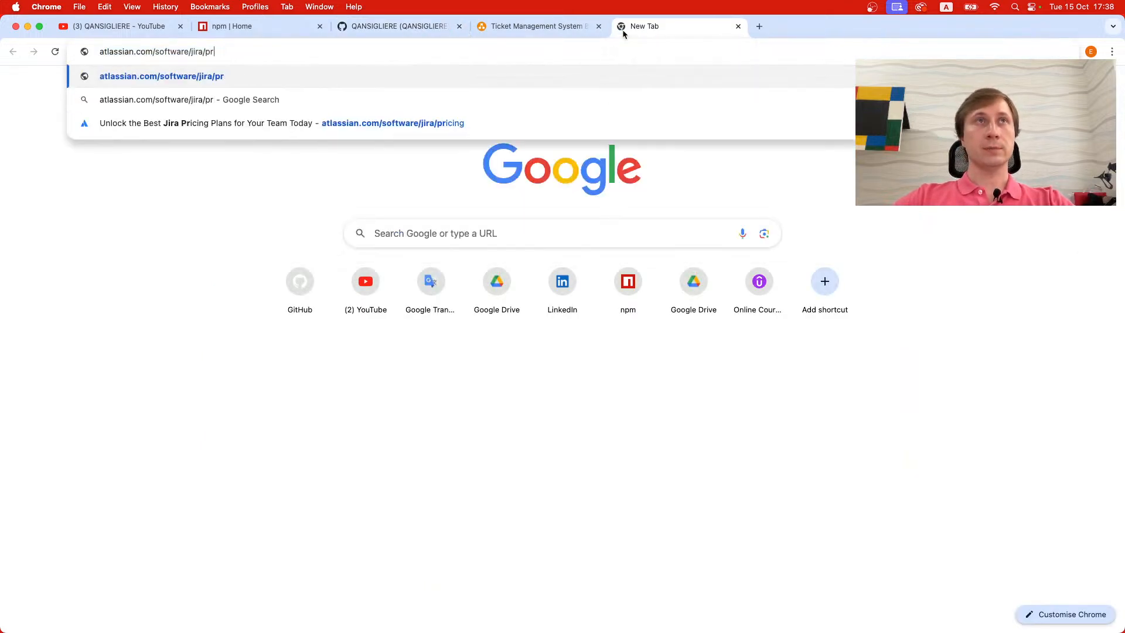
{"action": "key", "text": "BackSpace"}
{"action": "key", "text": "BackSpace"}
{"action": "key", "text": "BackSpace"}
{"action": "key", "text": "BackSpace"}
{"action": "key", "text": "BackSpace"}
{"action": "key", "text": "BackSpace"}
{"action": "key", "text": "BackSpace"}
{"action": "key", "text": "BackSpace"}
{"action": "key", "text": "BackSpace"}
{"action": "key", "text": "BackSpace"}
{"action": "key", "text": "BackSpace"}
{"action": "key", "text": "BackSpace"}
{"action": "key", "text": "BackSpace"}
{"action": "key", "text": "BackSpace"}
{"action": "key", "text": "BackSpace"}
{"action": "key", "text": "BackSpace"}
{"action": "key", "text": "Return"}
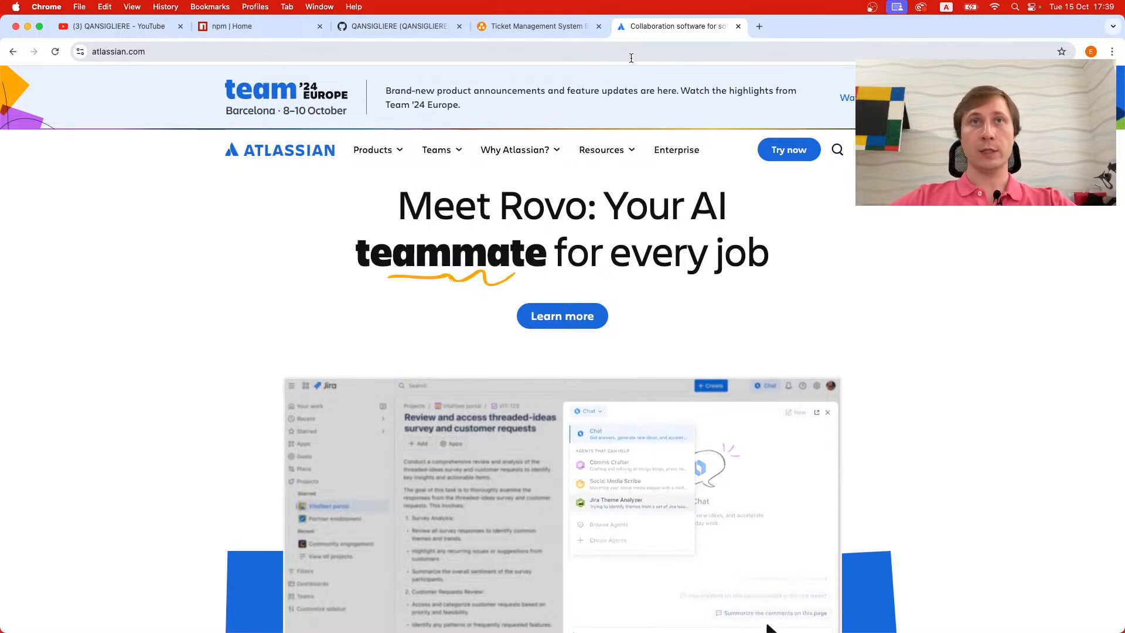
- Open the Pricing and Billing support page from Atlassian's resources and look through it
{"action": "left_click", "coordinate": [583, 145]}
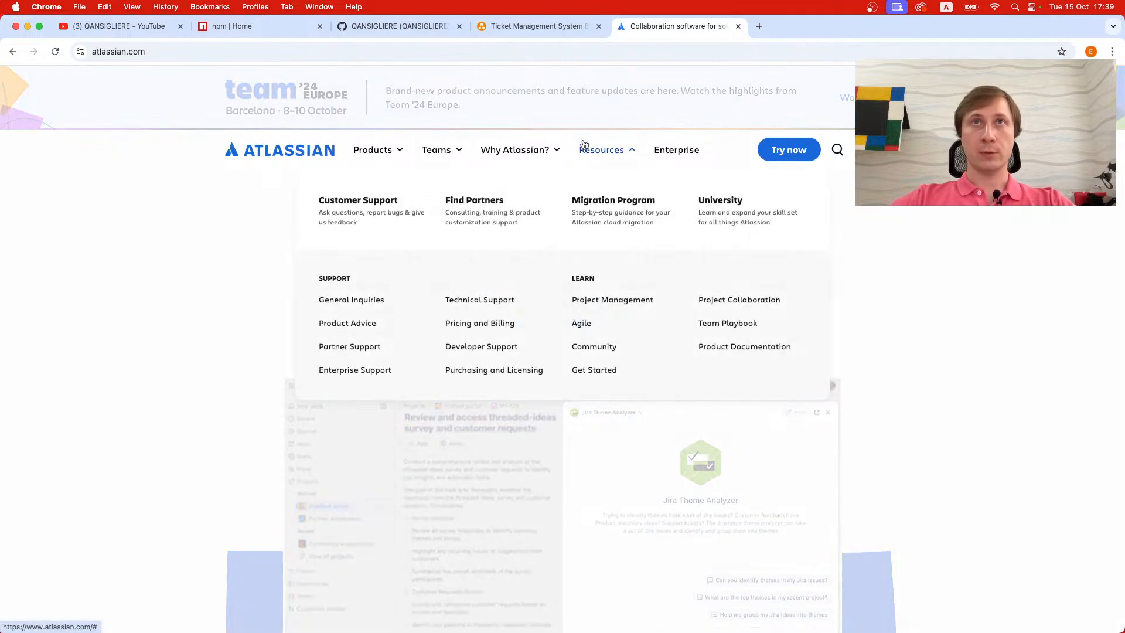
{"action": "left_click", "coordinate": [591, 144]}
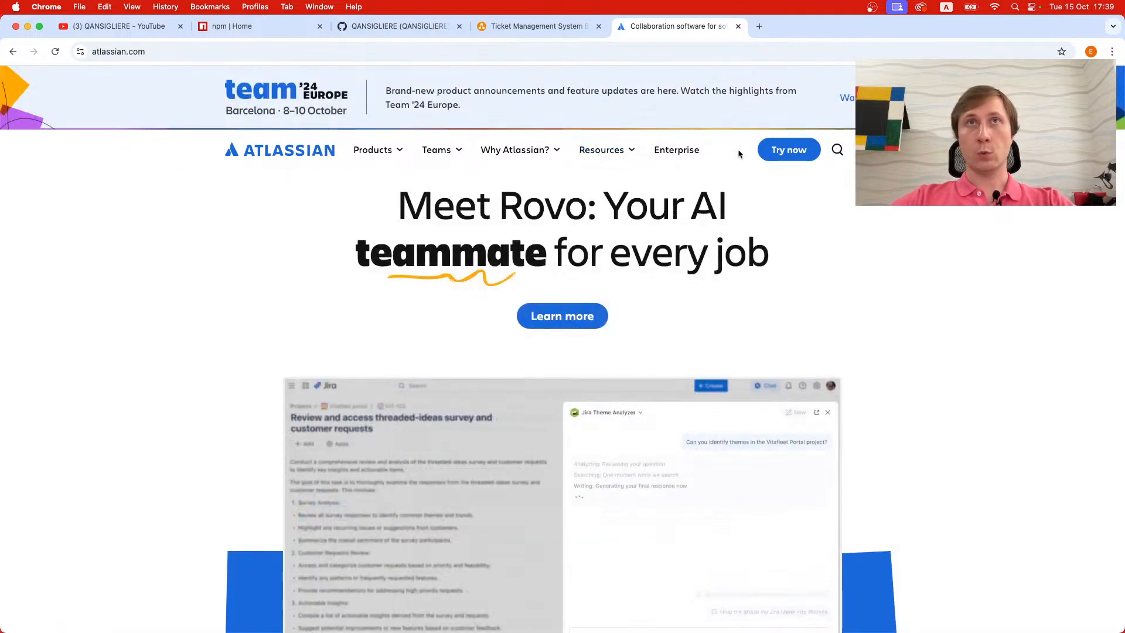
{"action": "left_click", "coordinate": [620, 150]}
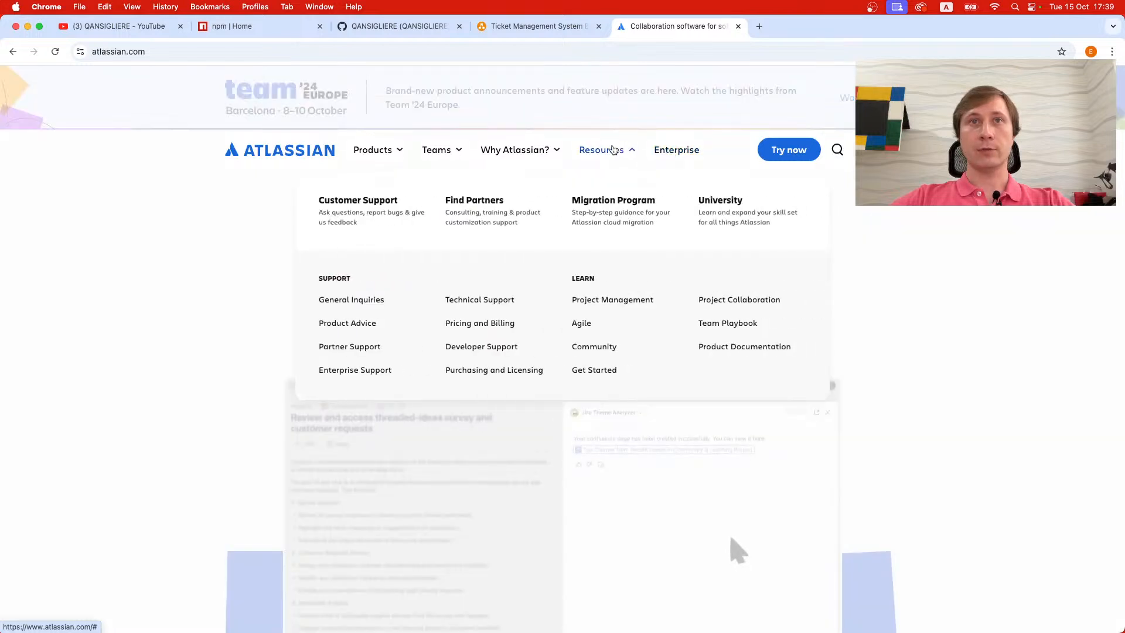
{"action": "left_click", "coordinate": [501, 327]}
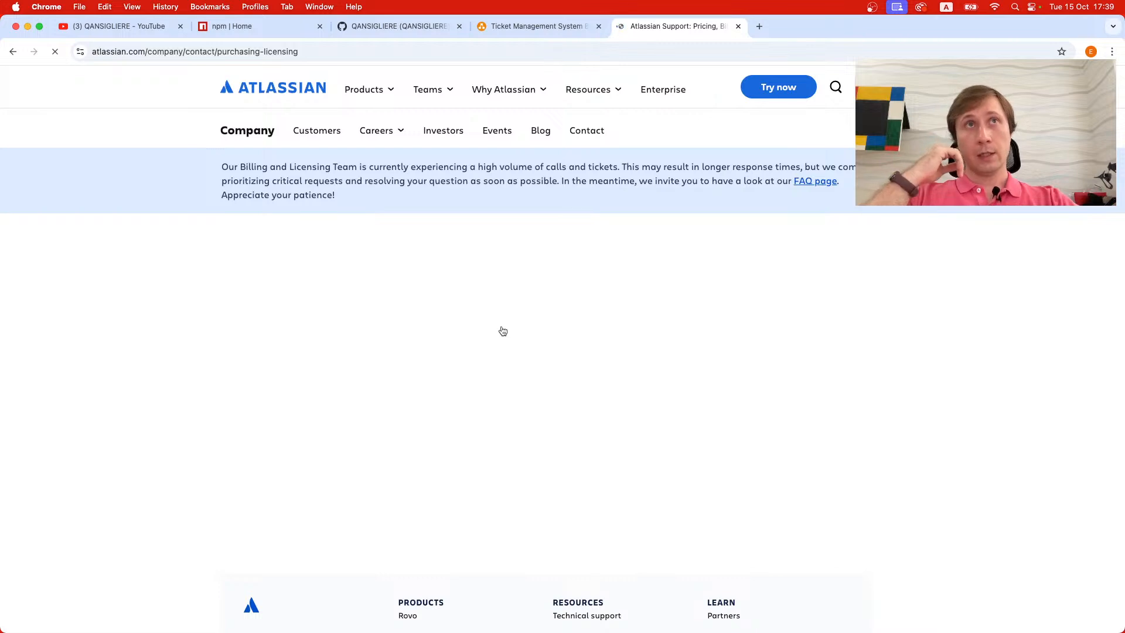
{"action": "scroll", "coordinate": [499, 324], "scroll_direction": "down", "scroll_amount": 4}
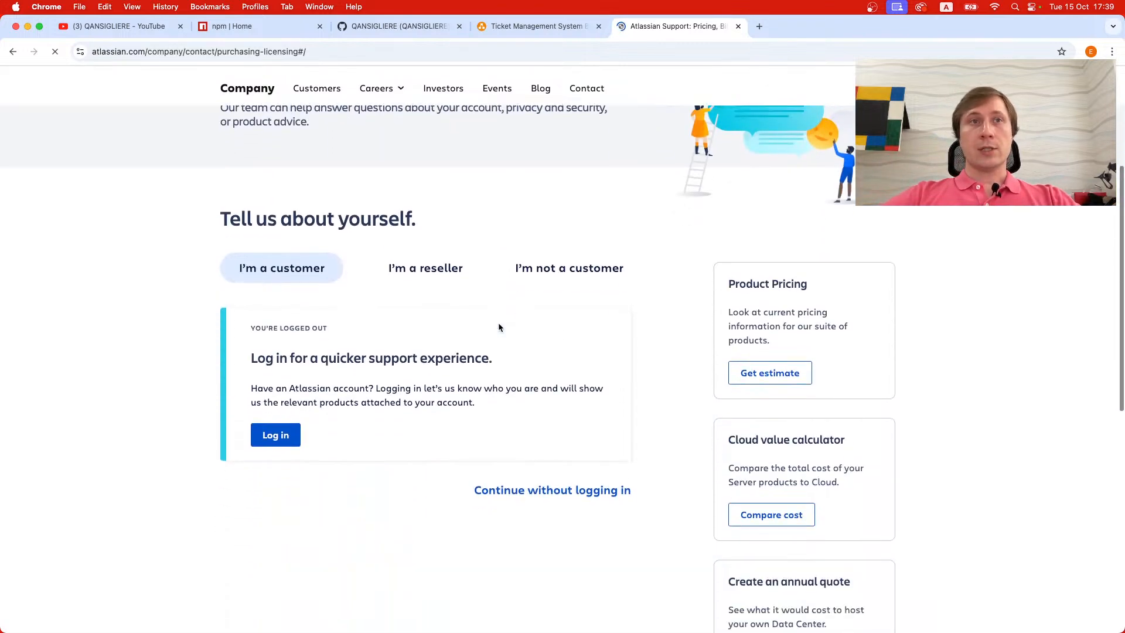
{"action": "scroll", "coordinate": [499, 327], "scroll_direction": "up", "scroll_amount": 2}
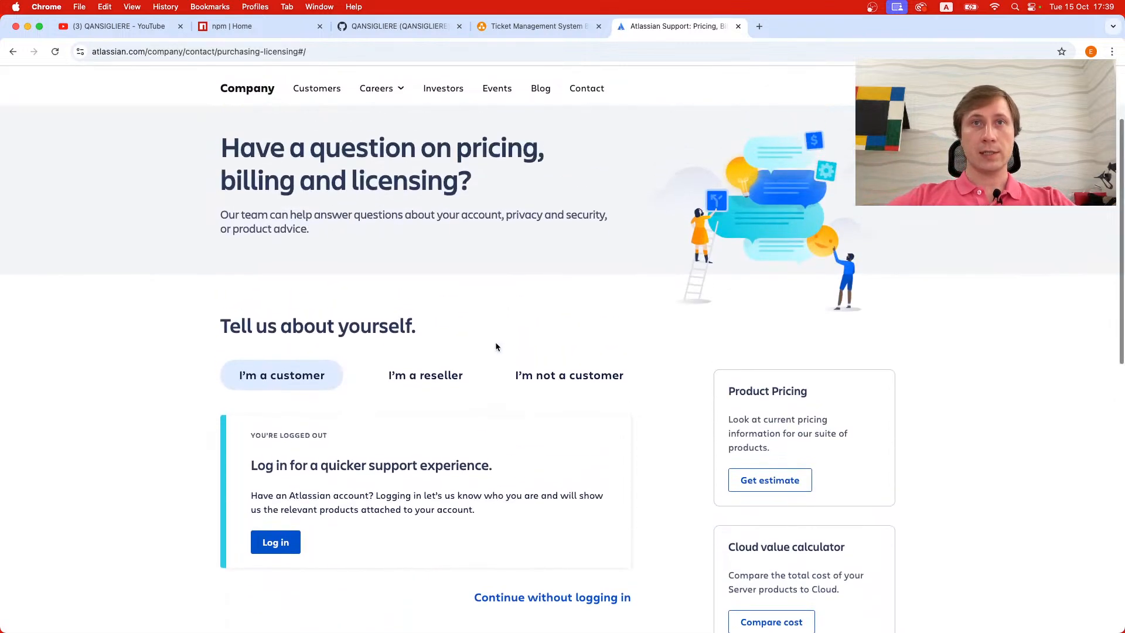
{"action": "scroll", "coordinate": [496, 346], "scroll_direction": "up", "scroll_amount": 2}
{"action": "scroll", "coordinate": [496, 344], "scroll_direction": "up", "scroll_amount": 2}
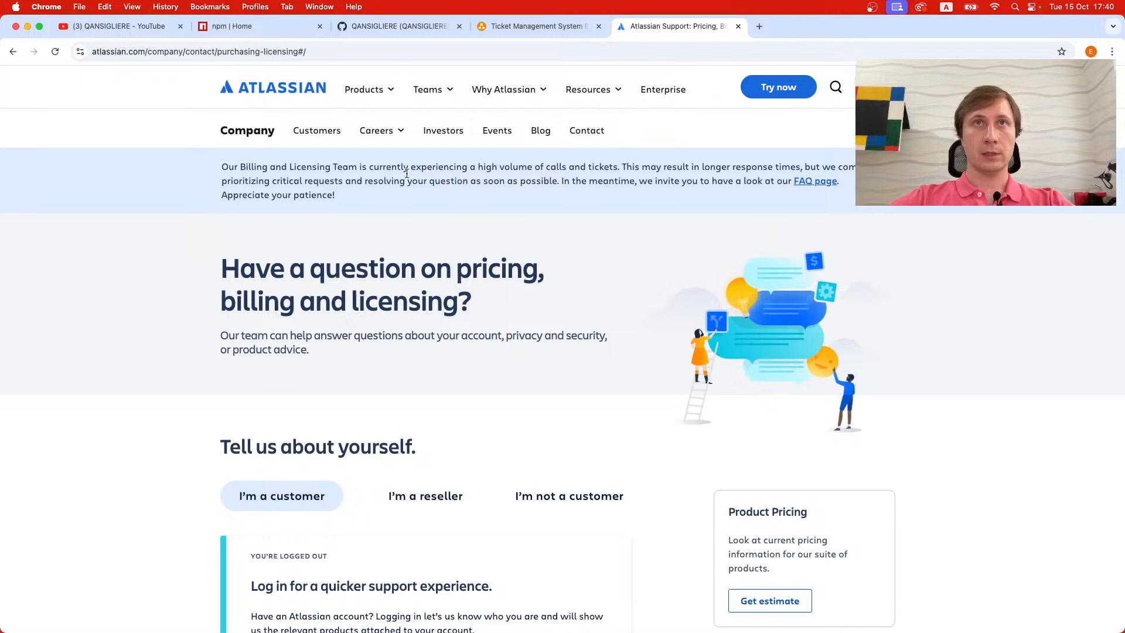
- Open the Jira product page and go to its pricing plans
{"action": "scroll", "coordinate": [624, 194], "scroll_direction": "down", "scroll_amount": 2}
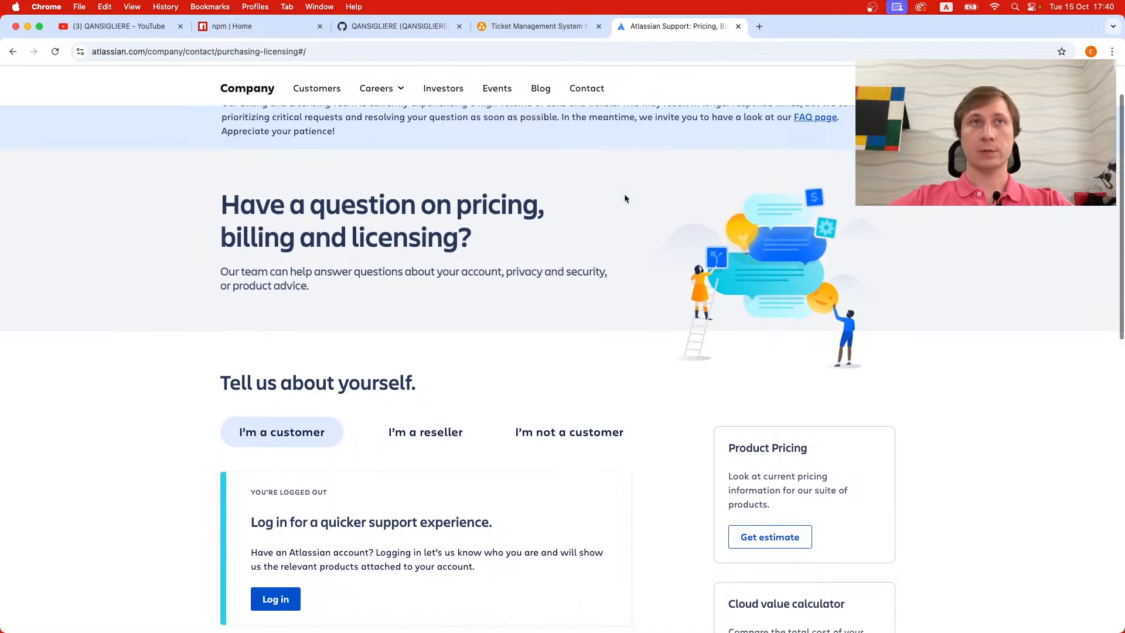
{"action": "scroll", "coordinate": [624, 194], "scroll_direction": "down", "scroll_amount": 3}
{"action": "scroll", "coordinate": [624, 198], "scroll_direction": "down", "scroll_amount": 10}
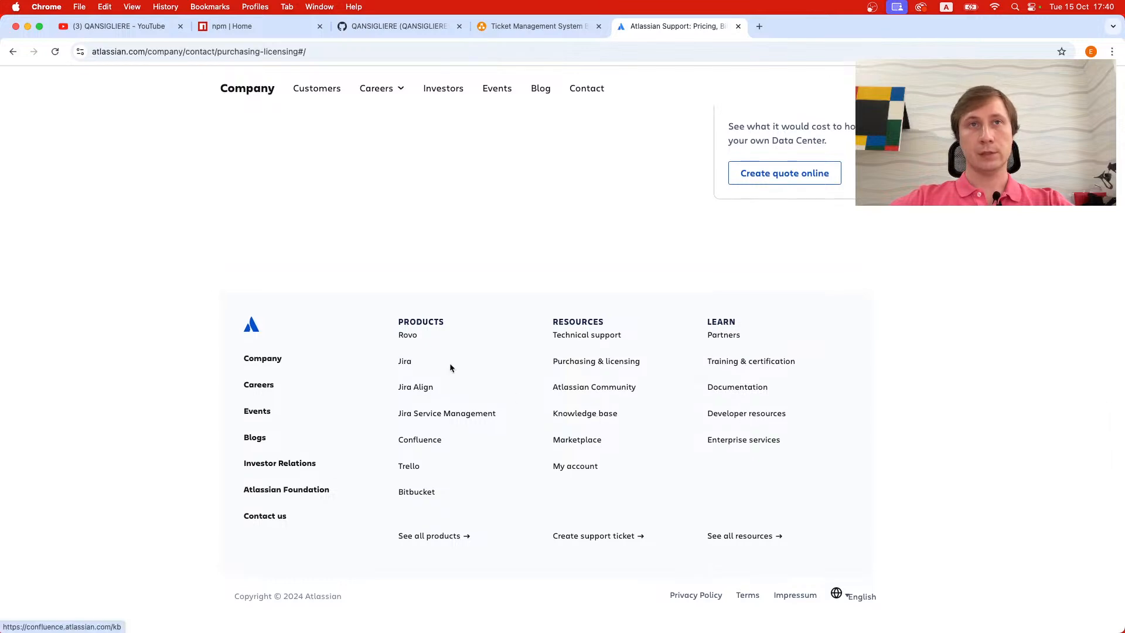
{"action": "left_click", "coordinate": [404, 363]}
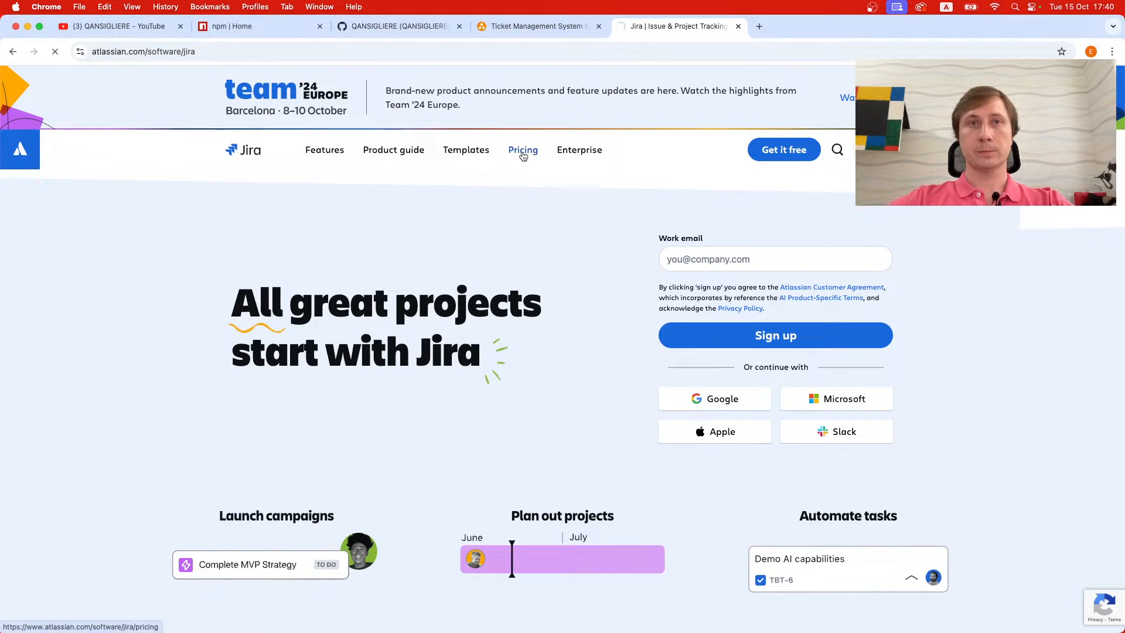
{"action": "left_click", "coordinate": [523, 152]}
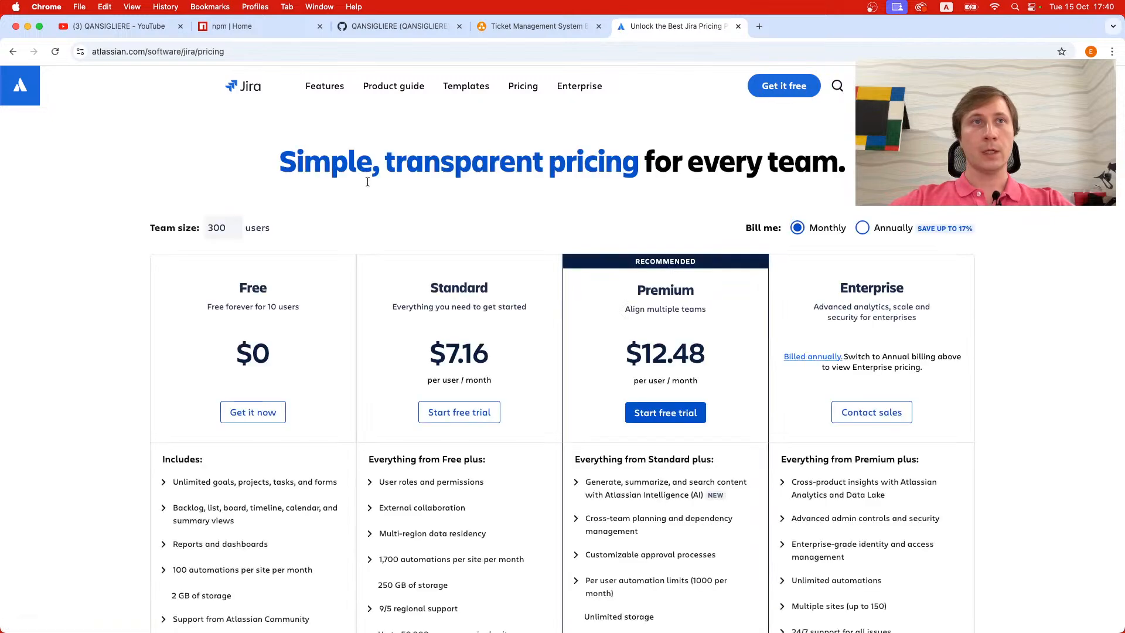
- Review the Jira plans, highlighting the Standard plan's per-user price, storage allowance and user limit
{"action": "scroll", "coordinate": [357, 199], "scroll_direction": "down", "scroll_amount": 3}
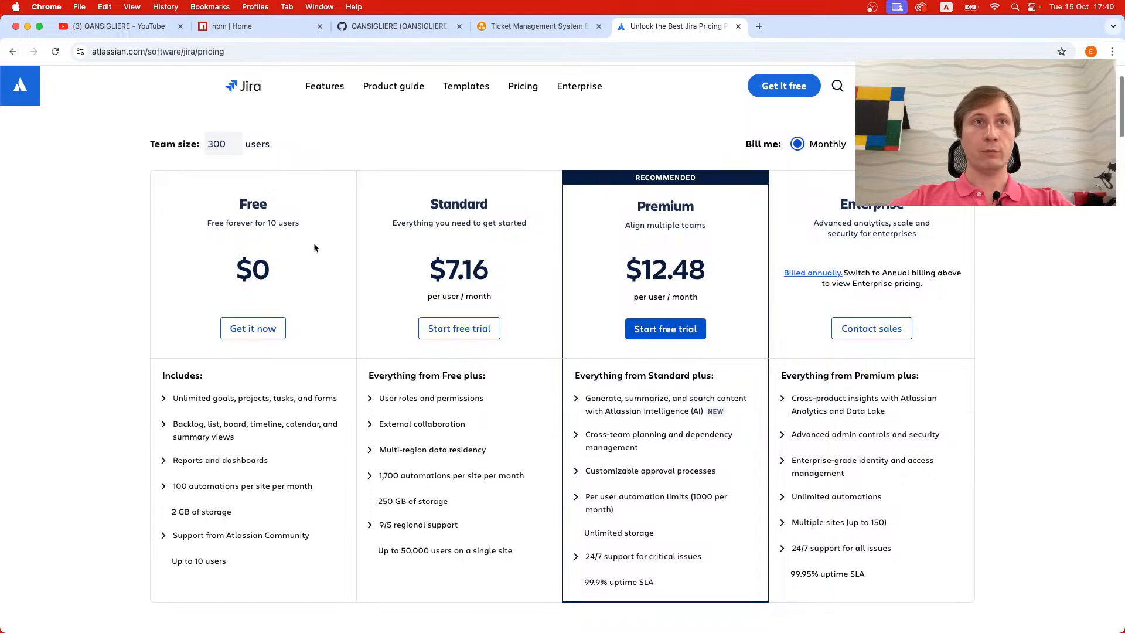
{"action": "scroll", "coordinate": [314, 243], "scroll_direction": "down", "scroll_amount": 2}
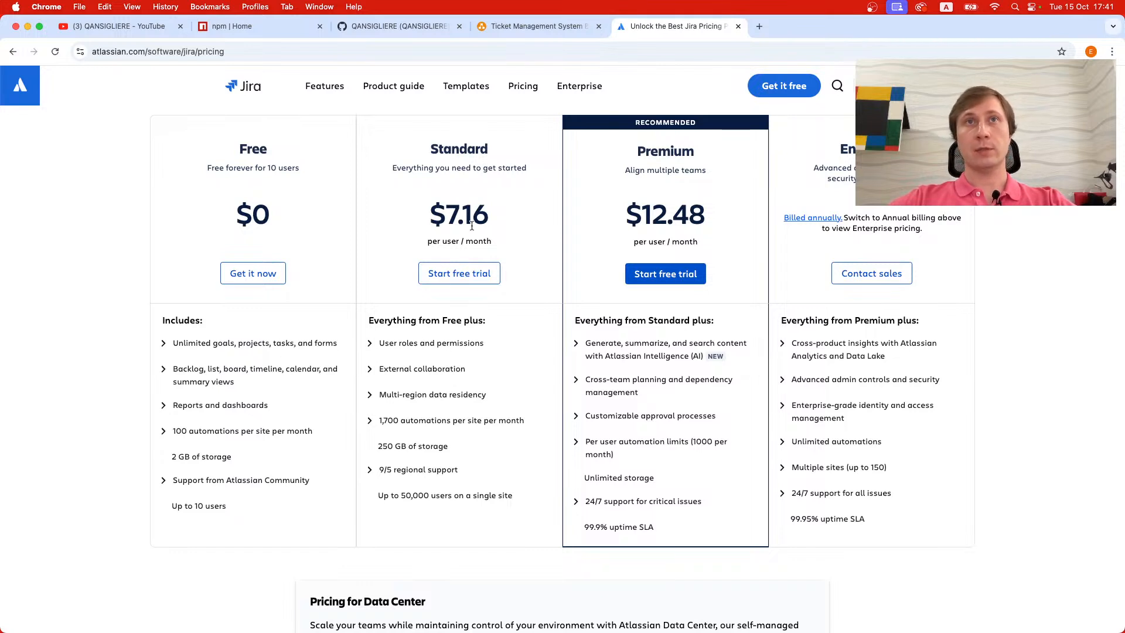
{"action": "left_click_drag", "start_coordinate": [428, 240], "coordinate": [458, 240]}
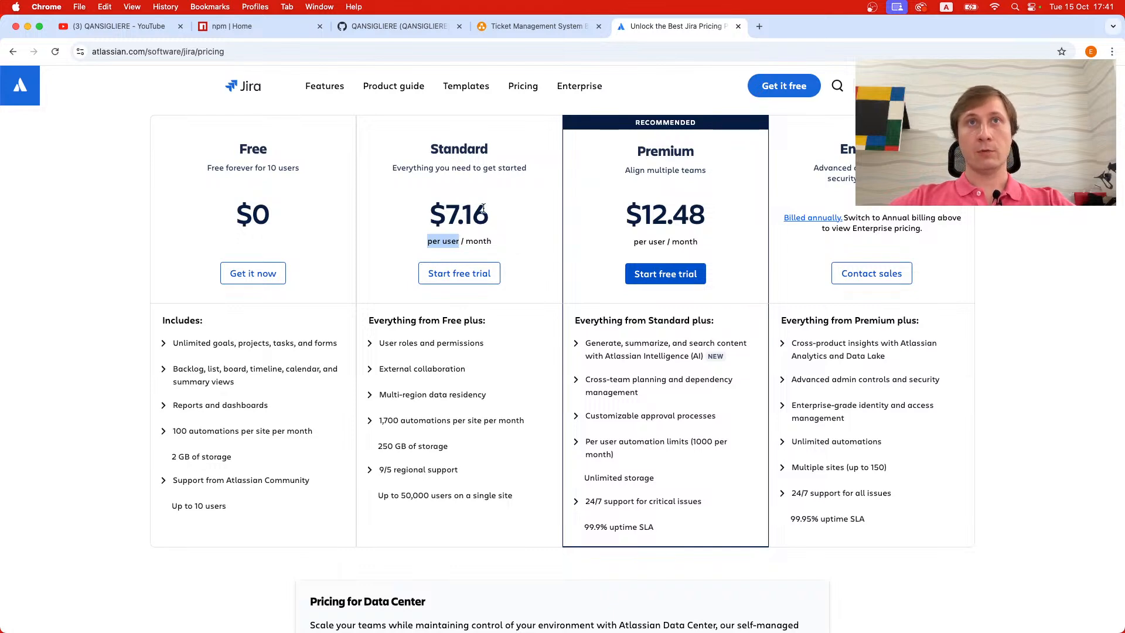
{"action": "left_click", "coordinate": [447, 208]}
{"action": "left_click_drag", "start_coordinate": [447, 208], "coordinate": [502, 219]}
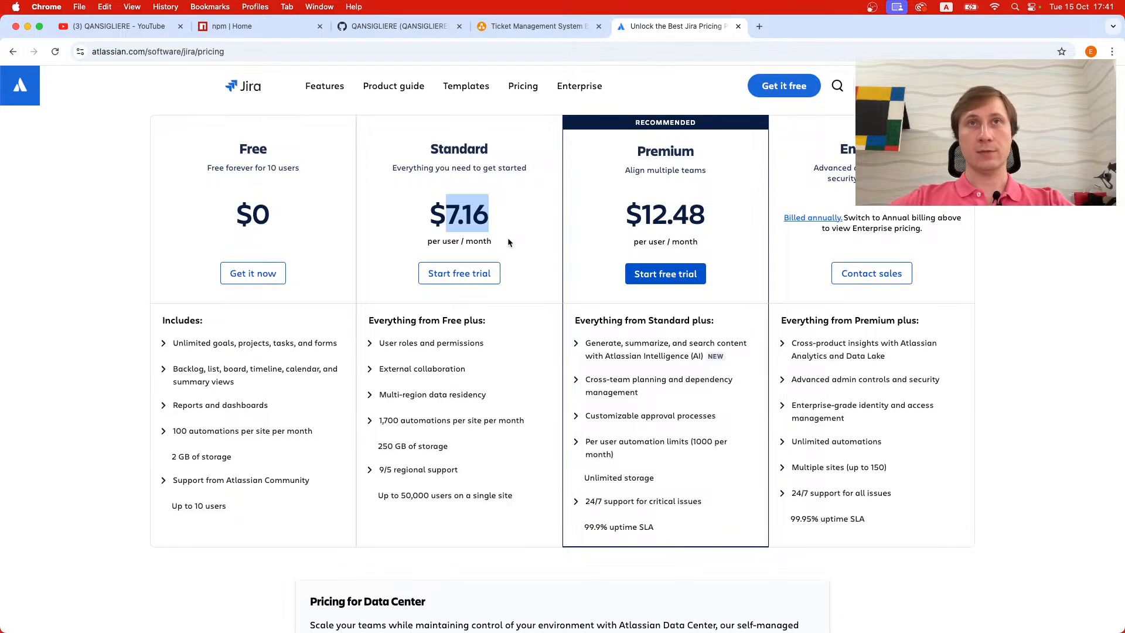
{"action": "scroll", "coordinate": [508, 240], "scroll_direction": "down", "scroll_amount": 1}
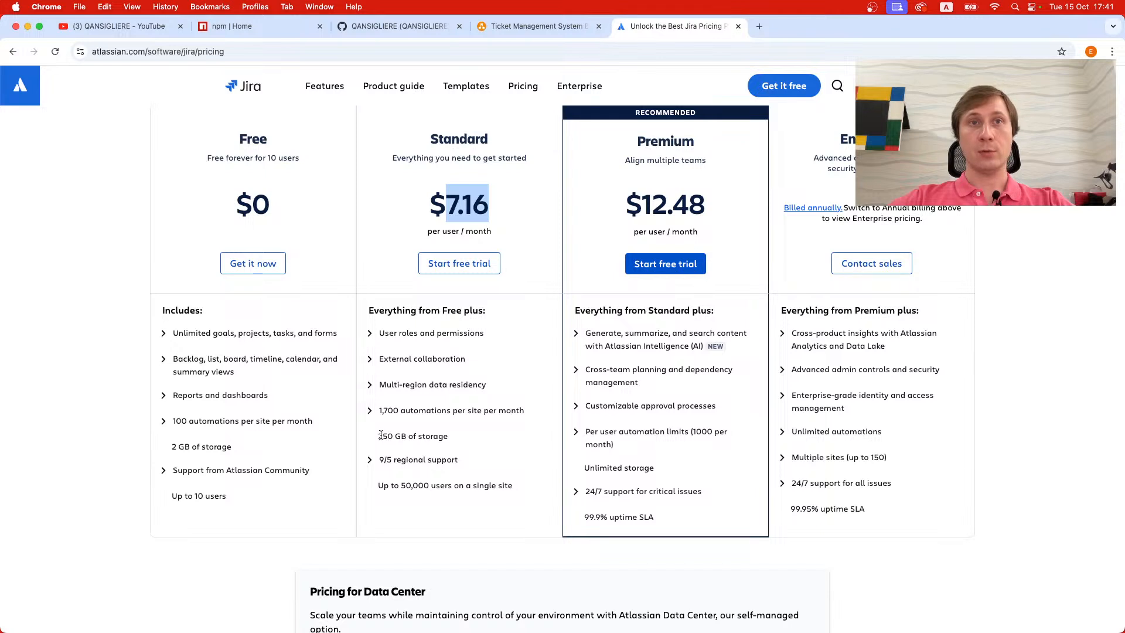
{"action": "left_click_drag", "start_coordinate": [377, 435], "coordinate": [466, 437]}
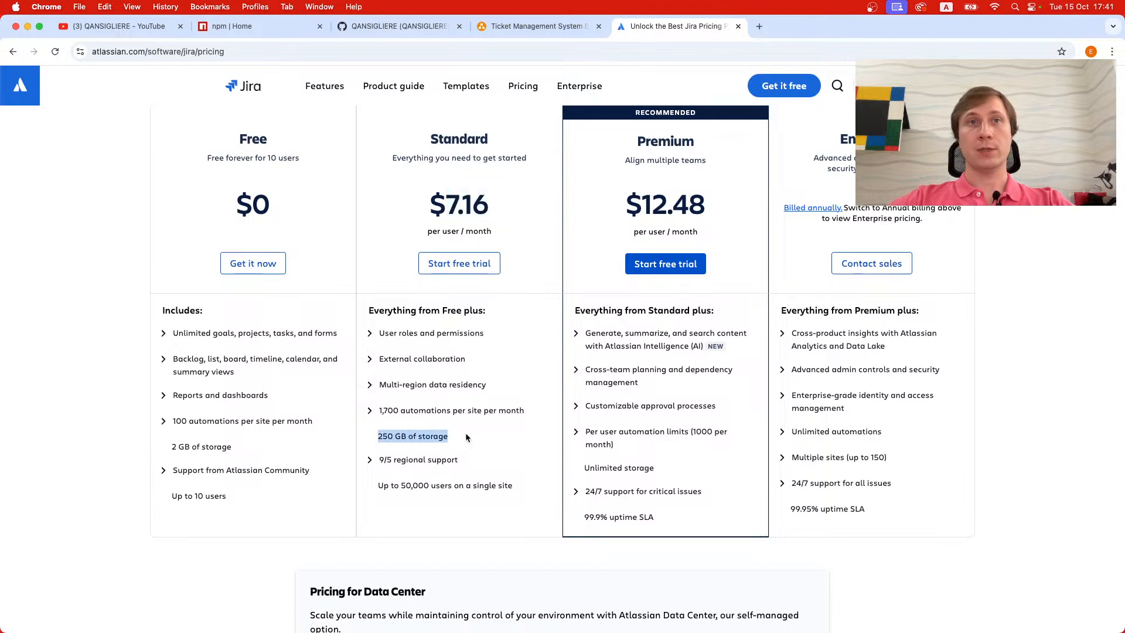
{"action": "scroll", "coordinate": [466, 437], "scroll_direction": "down", "scroll_amount": 1}
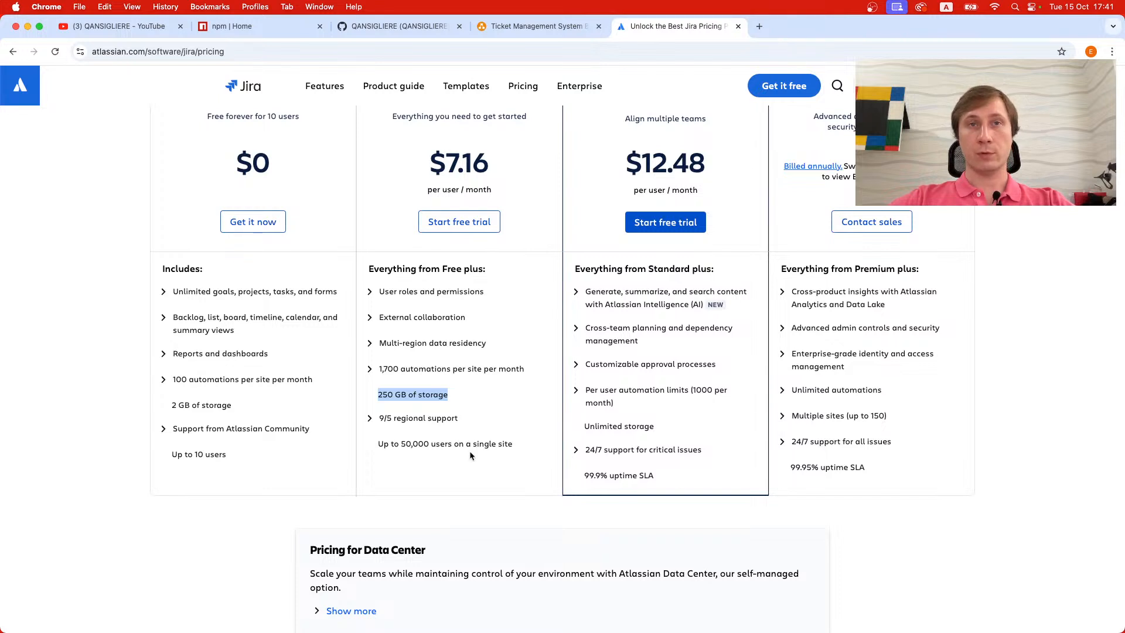
{"action": "double_click", "coordinate": [404, 444]}
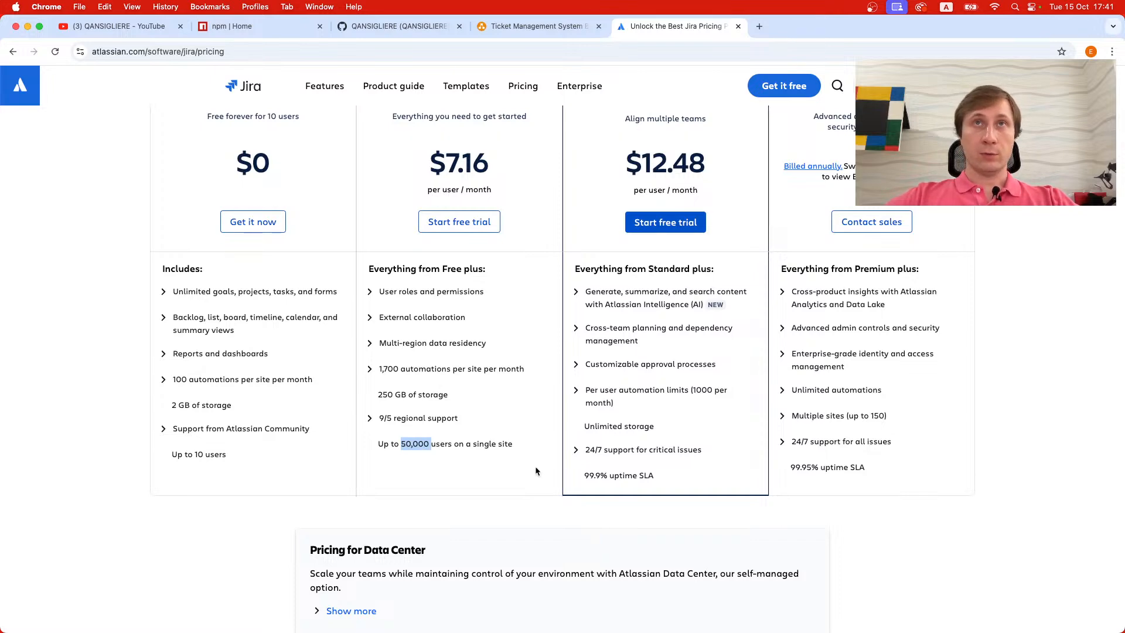
- Compare the plan prices by switching the billing to Annually and back to Monthly
{"action": "scroll", "coordinate": [536, 470], "scroll_direction": "up", "scroll_amount": 3}
{"action": "scroll", "coordinate": [888, 269], "scroll_direction": "down", "scroll_amount": 1}
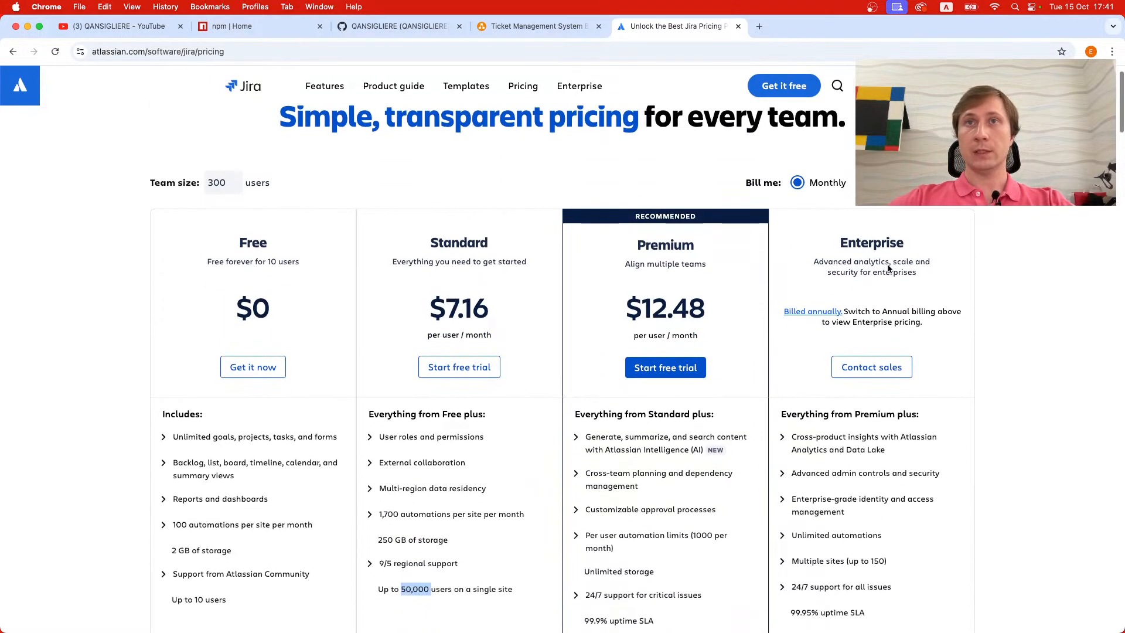
{"action": "left_click", "coordinate": [880, 183]}
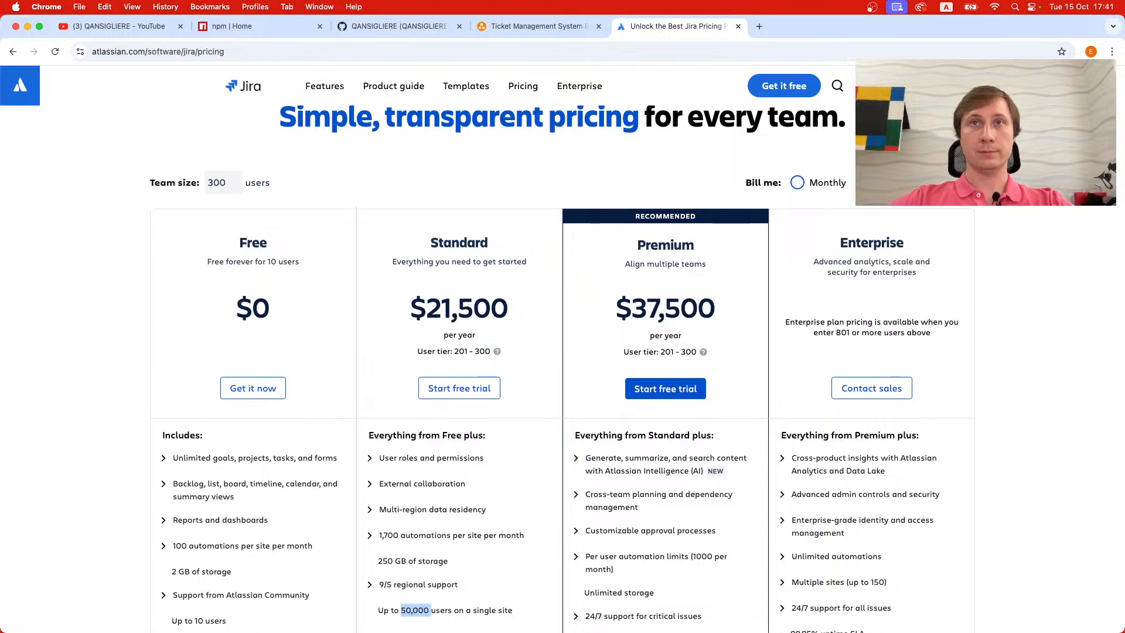
{"action": "scroll", "coordinate": [880, 182], "scroll_direction": "down", "scroll_amount": 1}
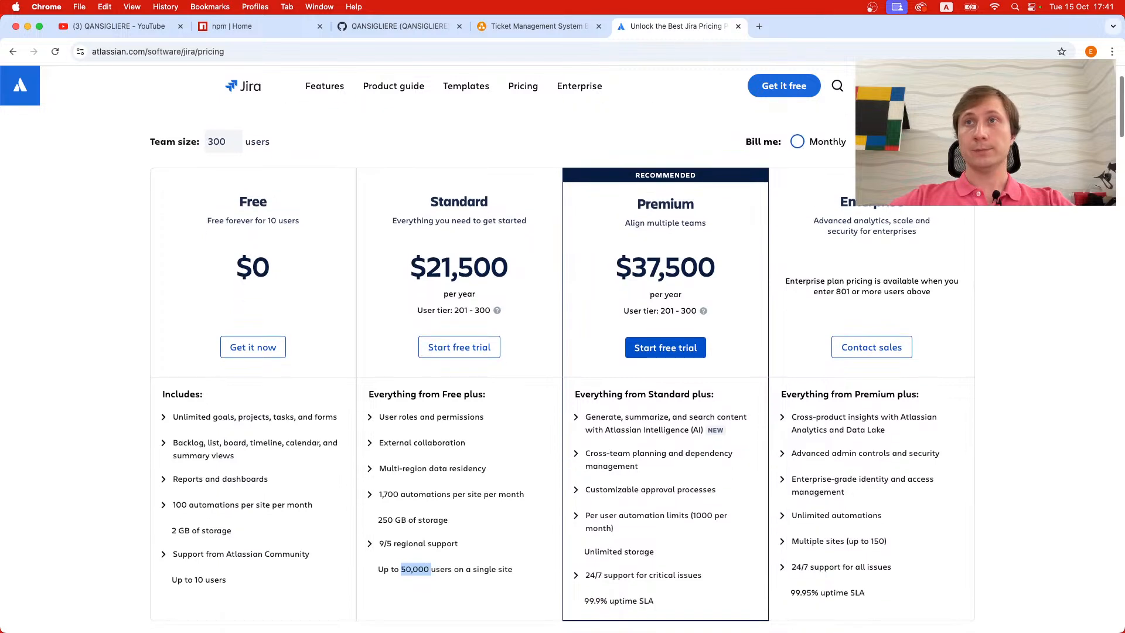
{"action": "scroll", "coordinate": [880, 183], "scroll_direction": "up", "scroll_amount": 1}
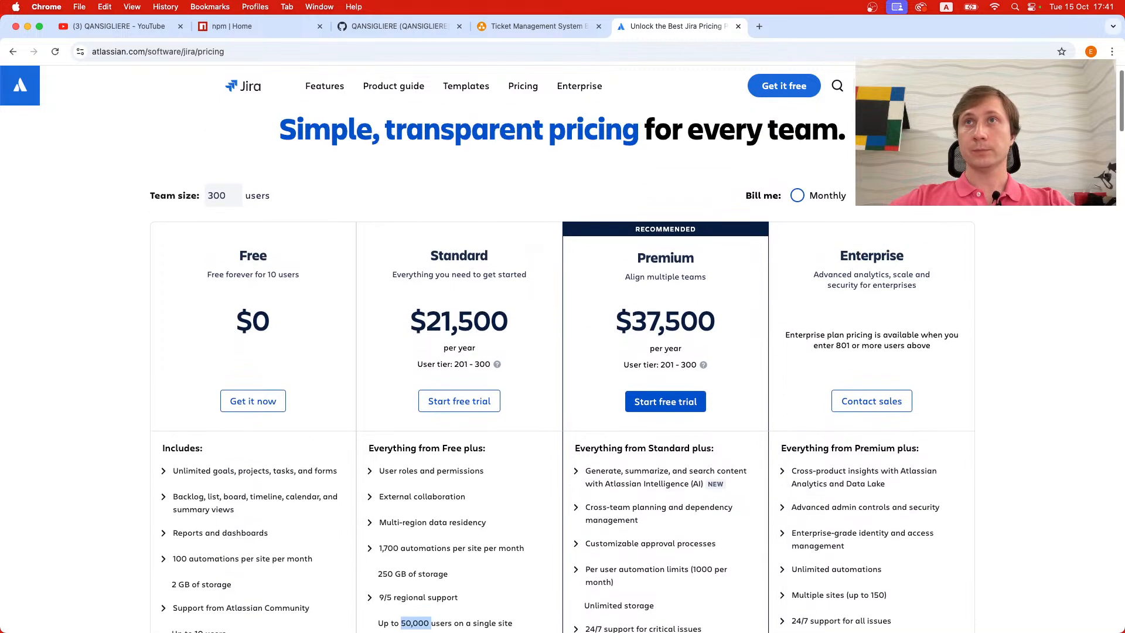
{"action": "left_click", "coordinate": [821, 198]}
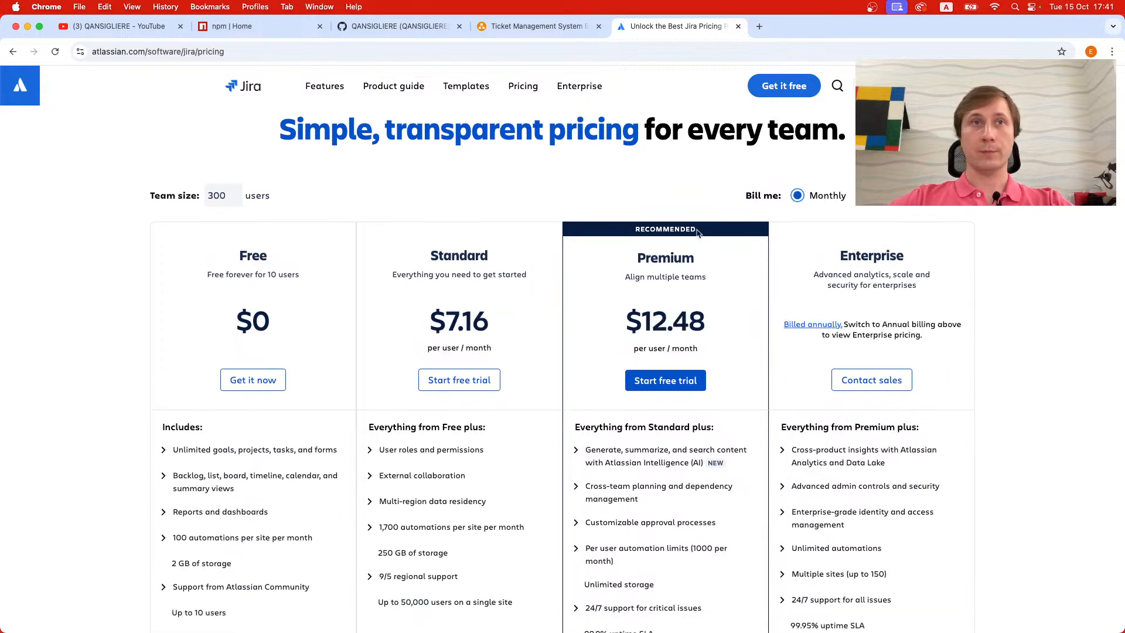
- Choose Jira's Free plan and continue the Atlassian sign-up with the existing Google account
{"action": "left_click", "coordinate": [258, 388]}
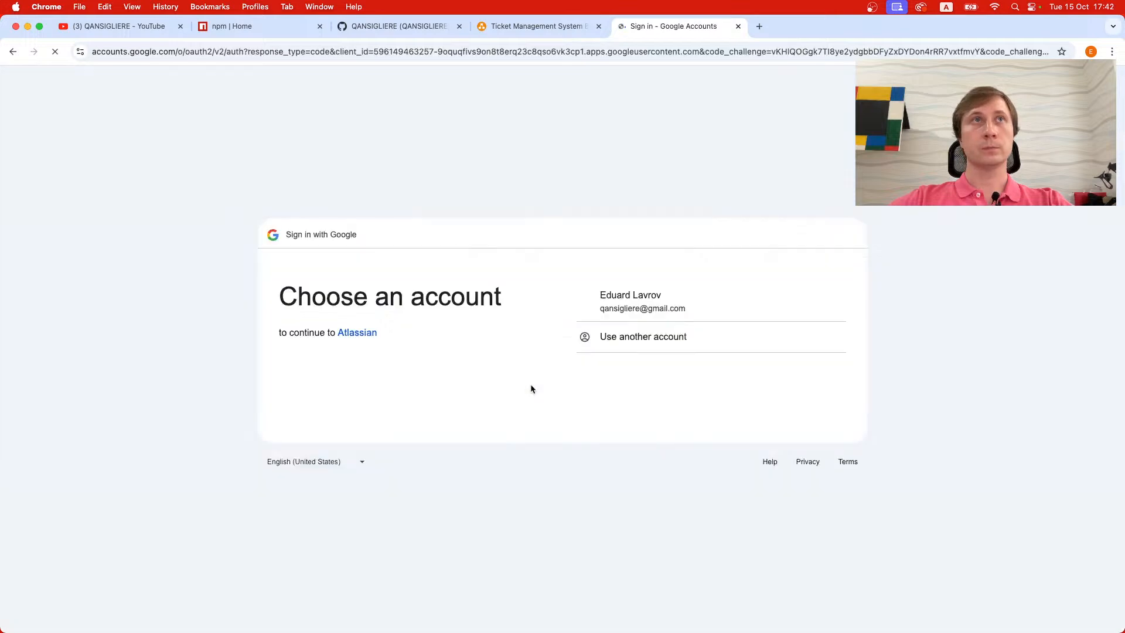
{"action": "left_click", "coordinate": [659, 307]}
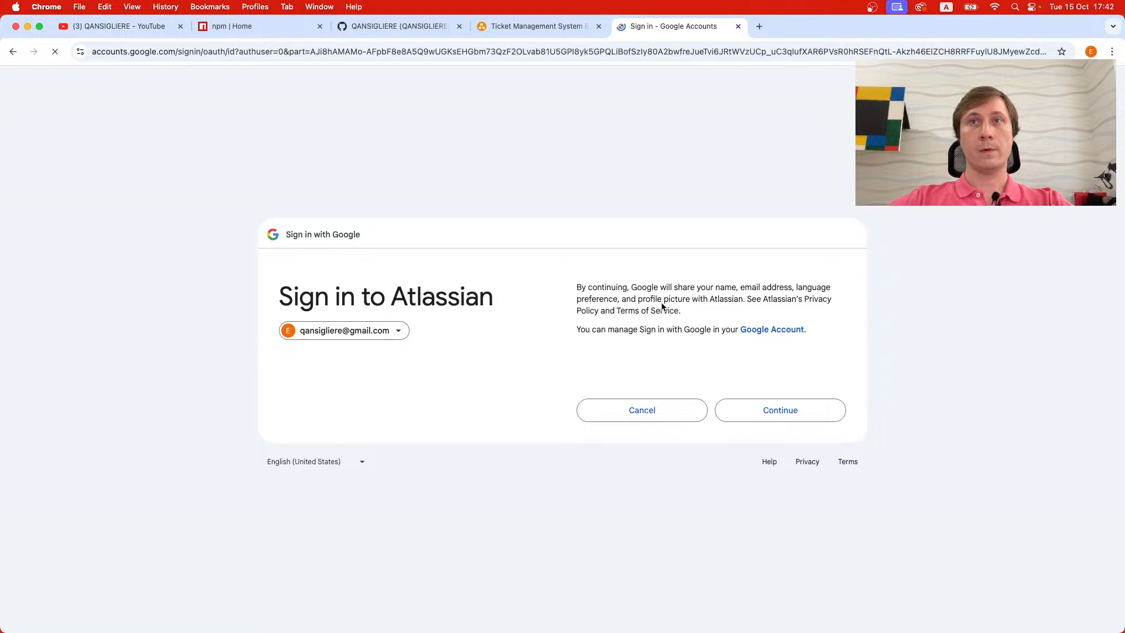
{"action": "left_click", "coordinate": [747, 407]}
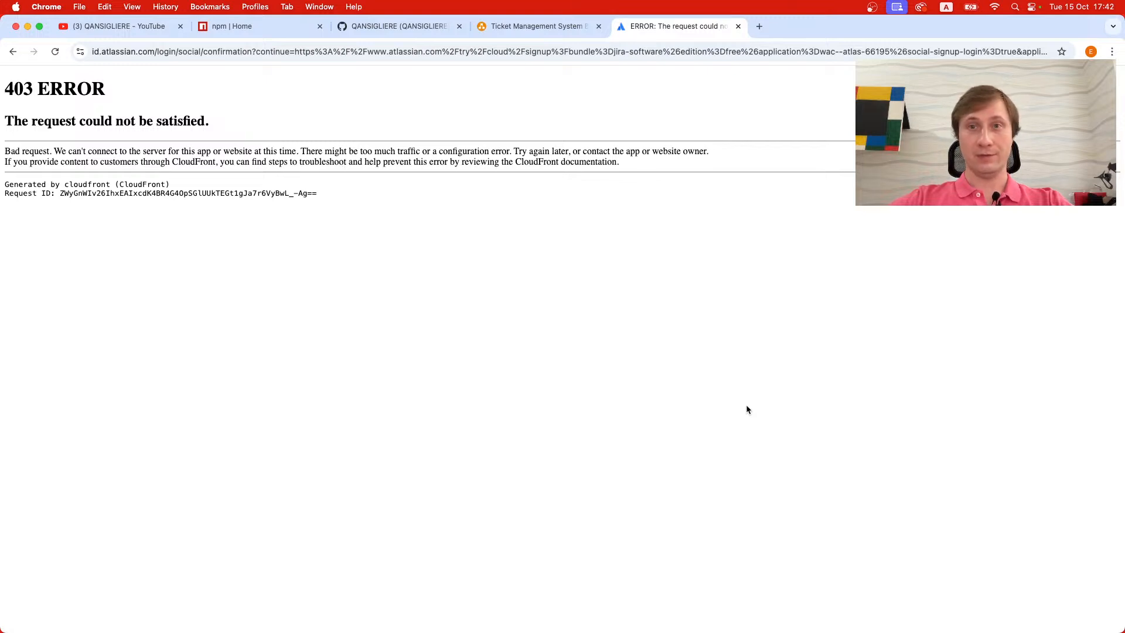
- Reload the failed sign-up page twice, and open the Atlassian login page at id.atlassian.com/login instead
{"action": "key", "text": "super+r"}
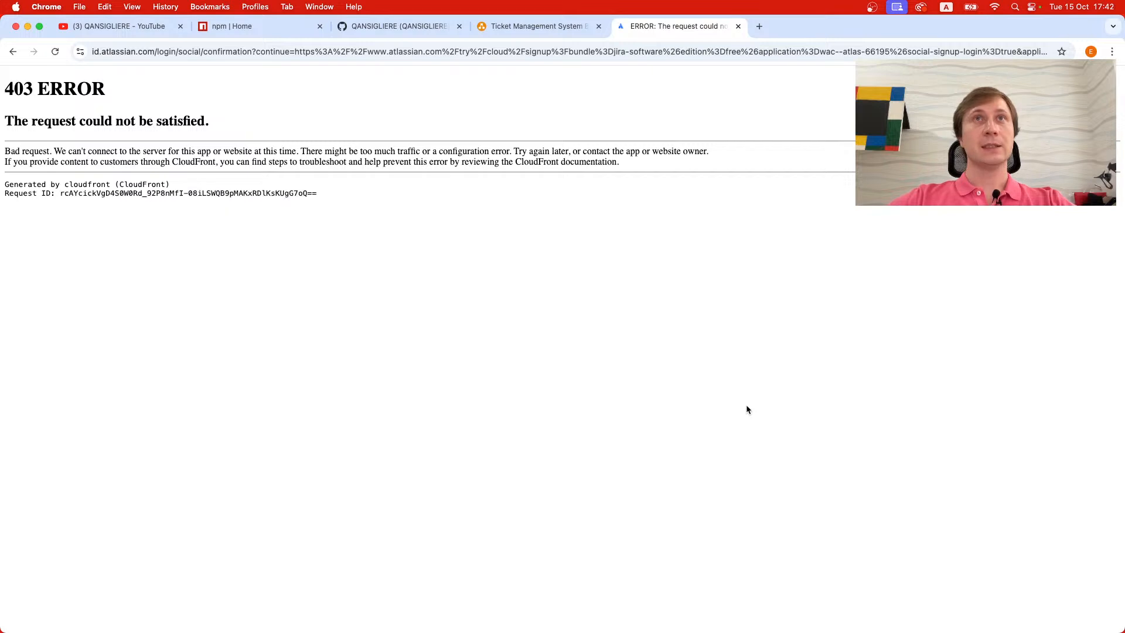
{"action": "key", "text": "super+r"}
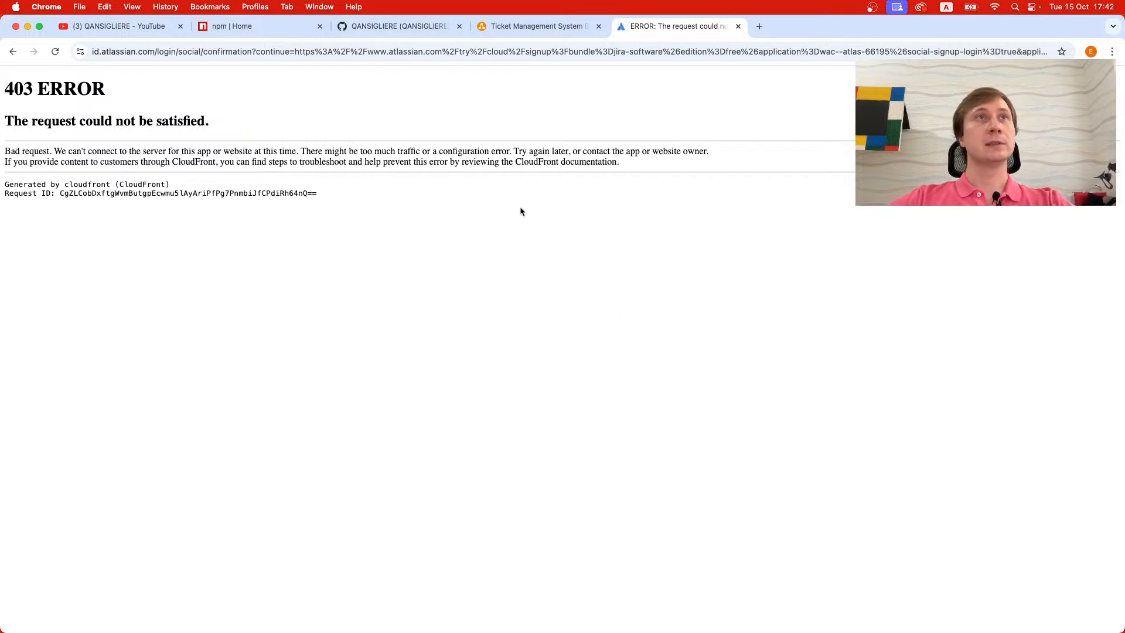
{"action": "left_click", "coordinate": [156, 50]}
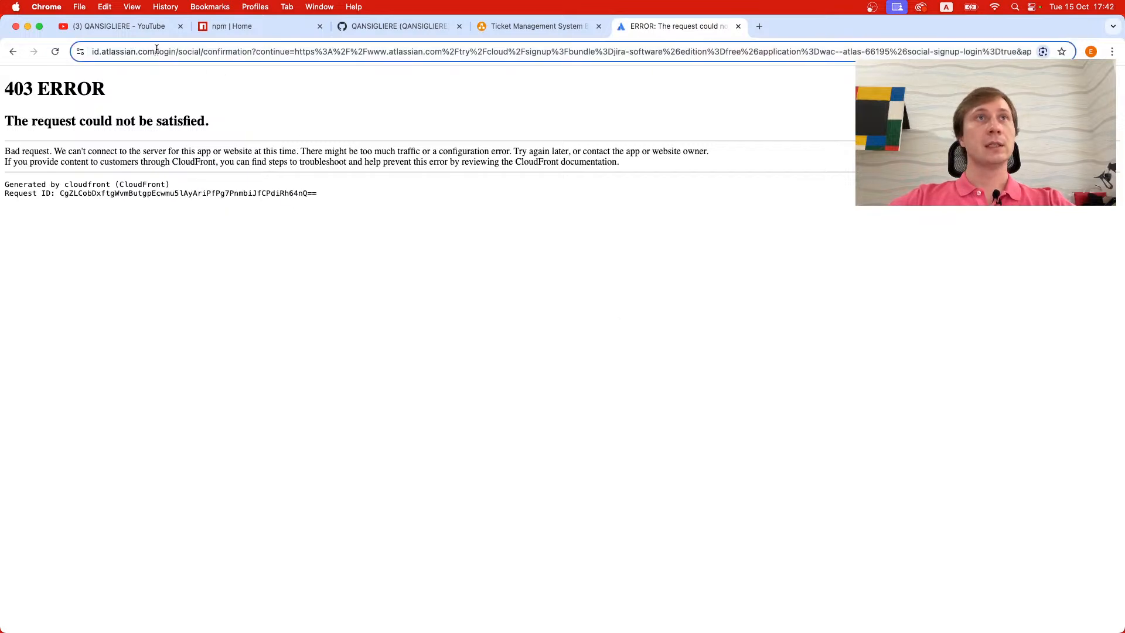
{"action": "left_click_drag", "start_coordinate": [156, 50], "coordinate": [336, 369]}
{"action": "key", "text": "BackSpace"}
{"action": "key", "text": "Return"}
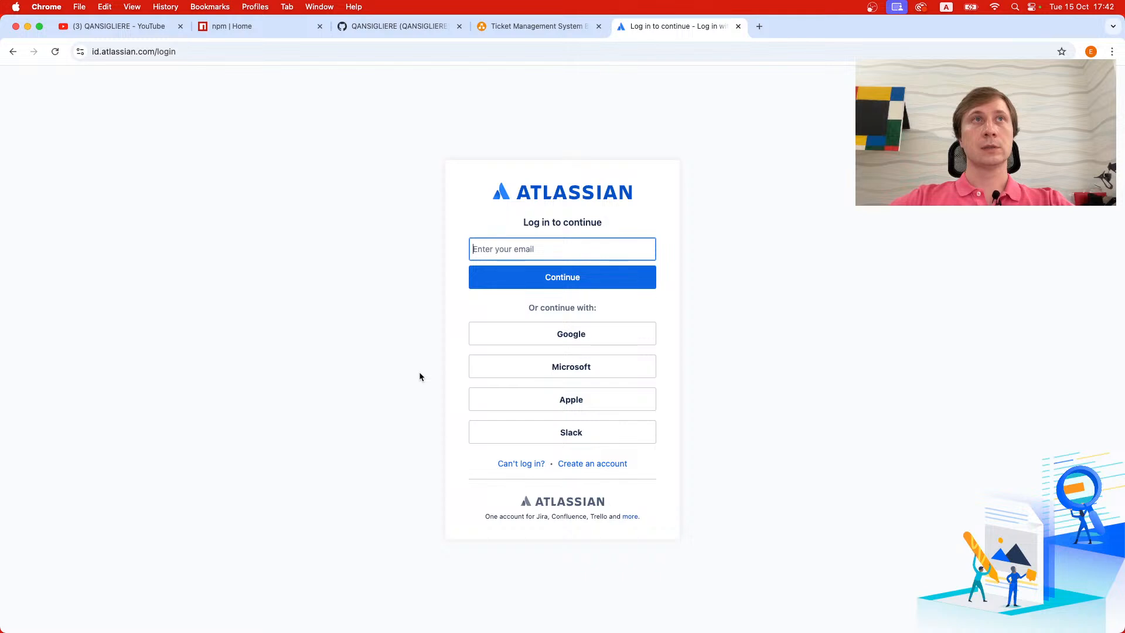
- Continue with the existing Google account and create the Atlassian account from its details
{"action": "left_click", "coordinate": [537, 337]}
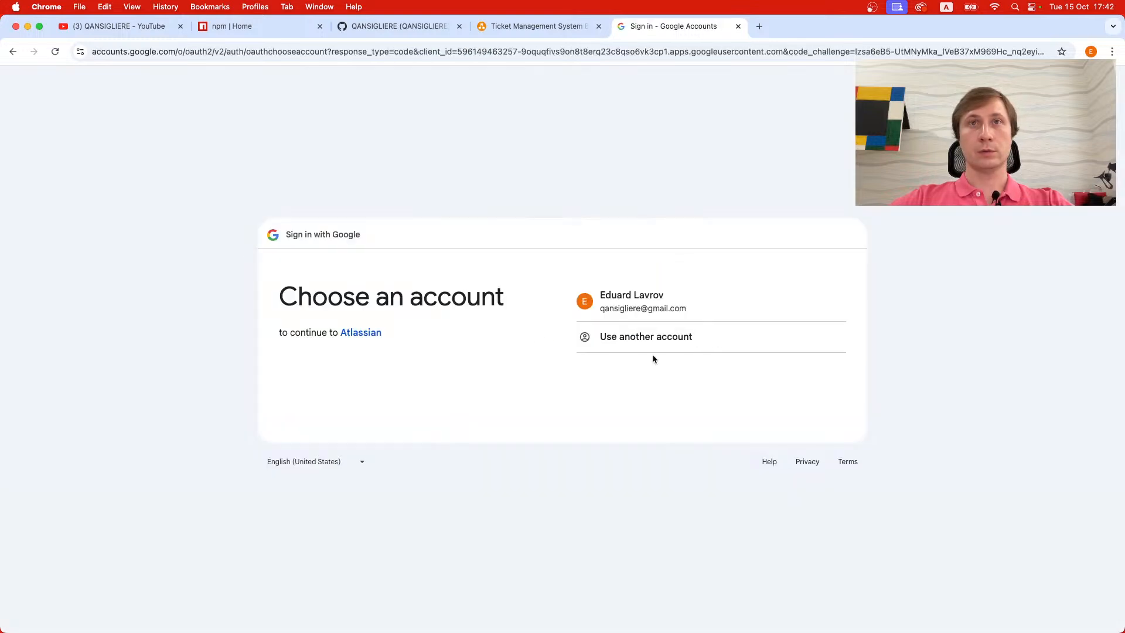
{"action": "left_click", "coordinate": [667, 315]}
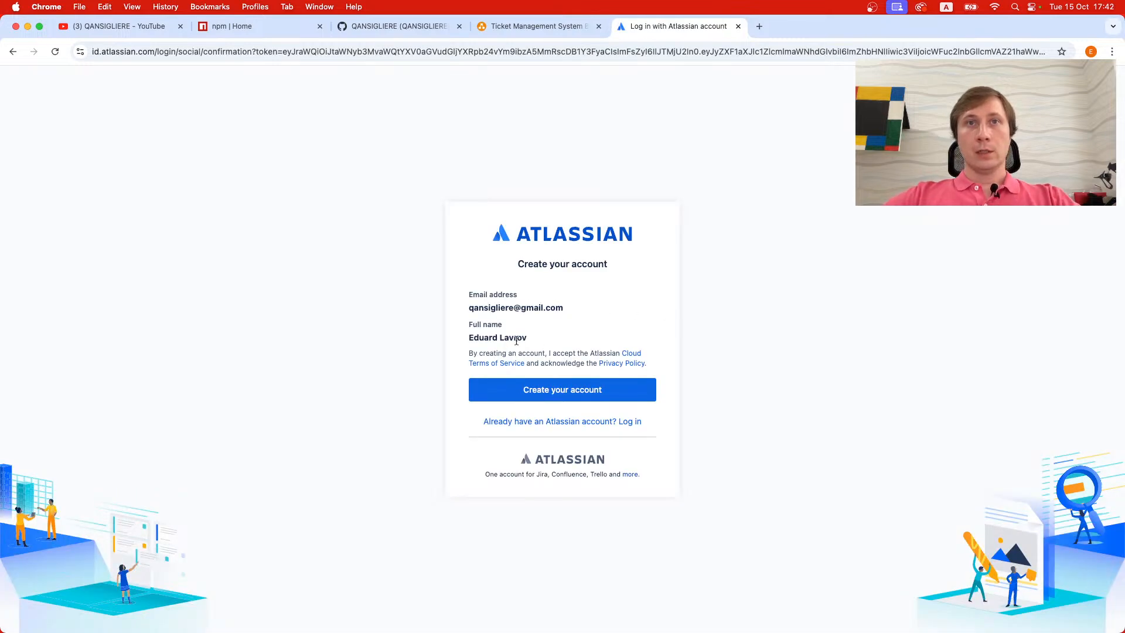
{"action": "left_click", "coordinate": [598, 395]}
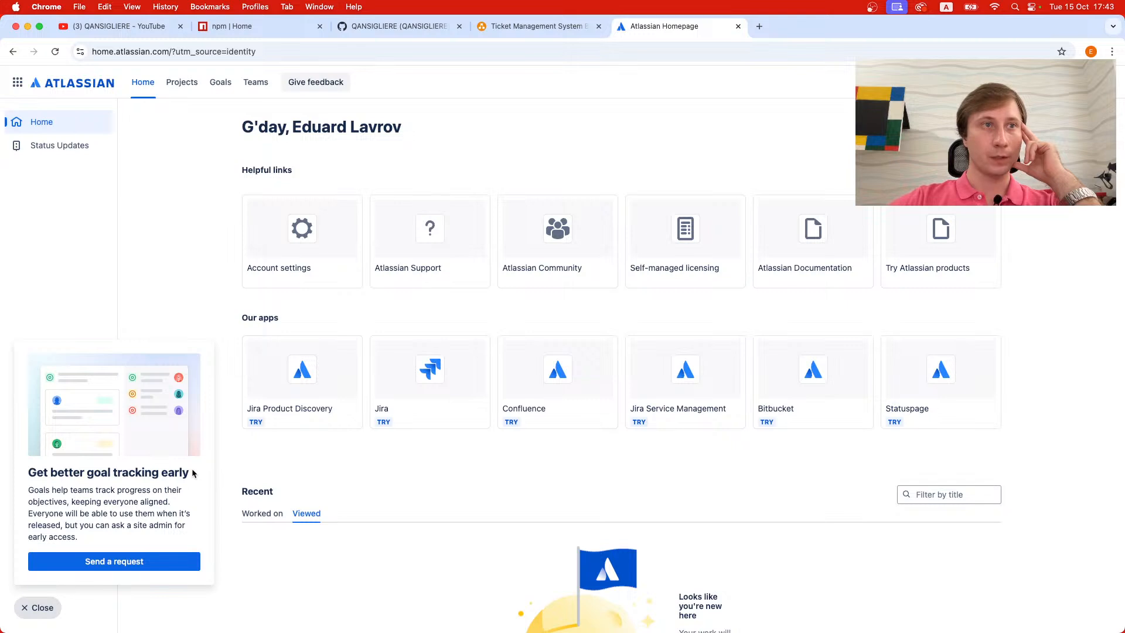
- Dismiss the goal tracking card, look through the Projects, Goals and Teams pages, and return to Home
{"action": "left_click", "coordinate": [39, 607]}
{"action": "scroll", "coordinate": [465, 394], "scroll_direction": "down", "scroll_amount": 3}
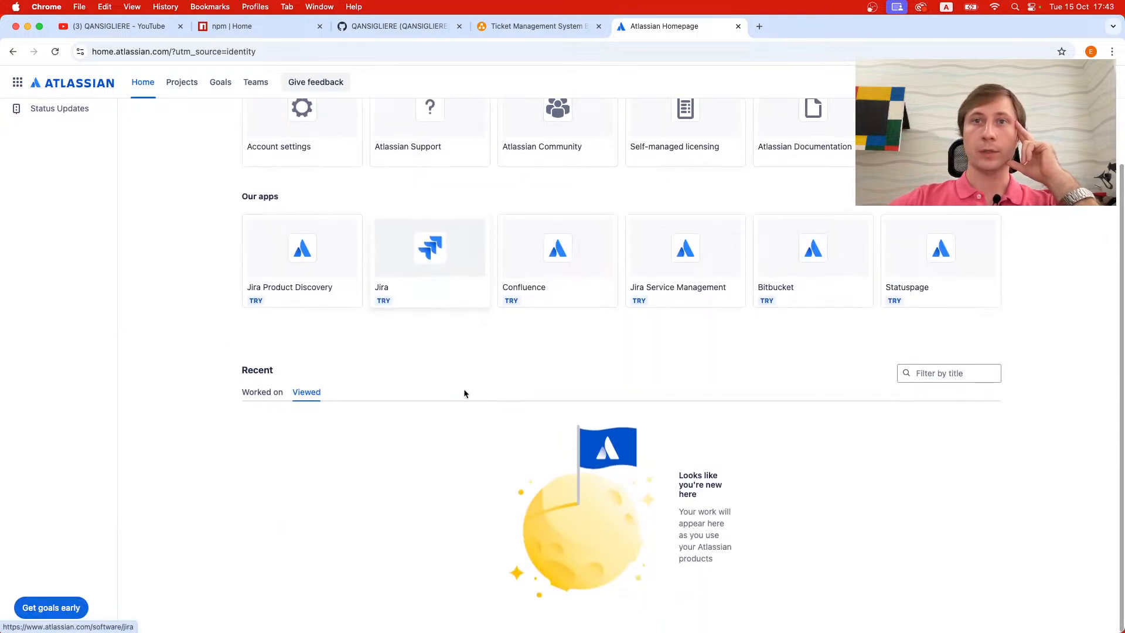
{"action": "scroll", "coordinate": [465, 394], "scroll_direction": "up", "scroll_amount": 3}
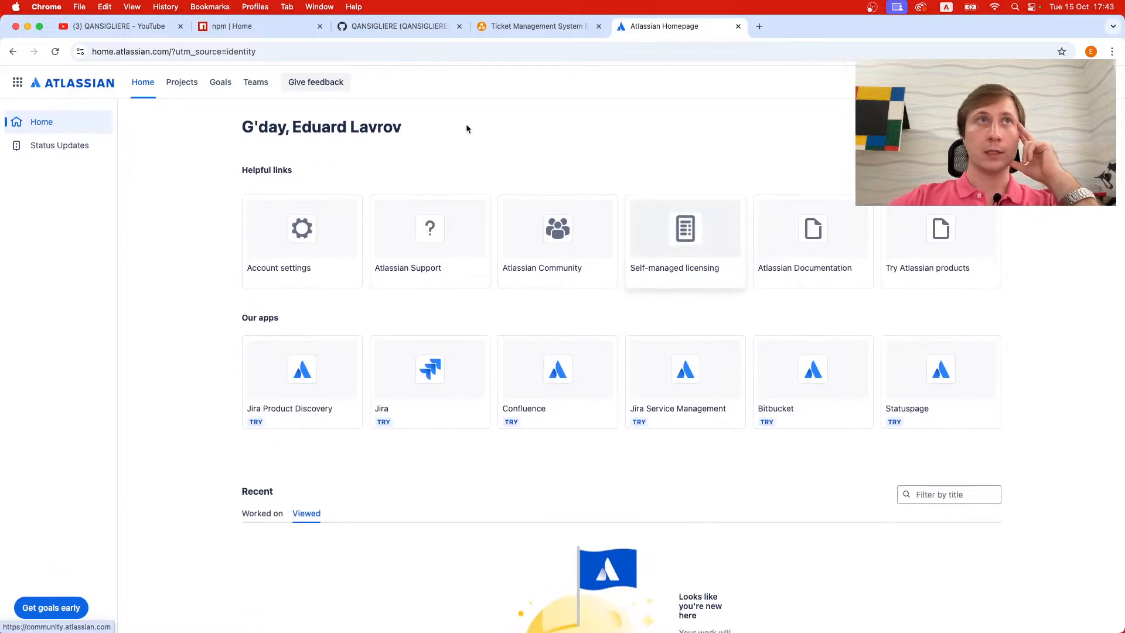
{"action": "left_click", "coordinate": [182, 88]}
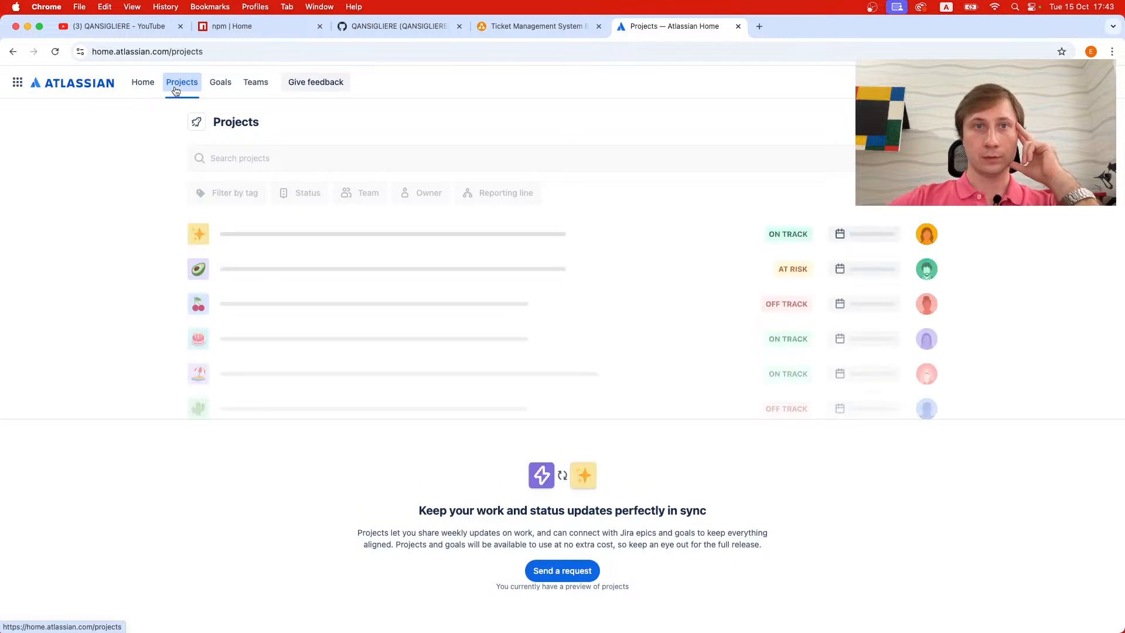
{"action": "left_click", "coordinate": [220, 88]}
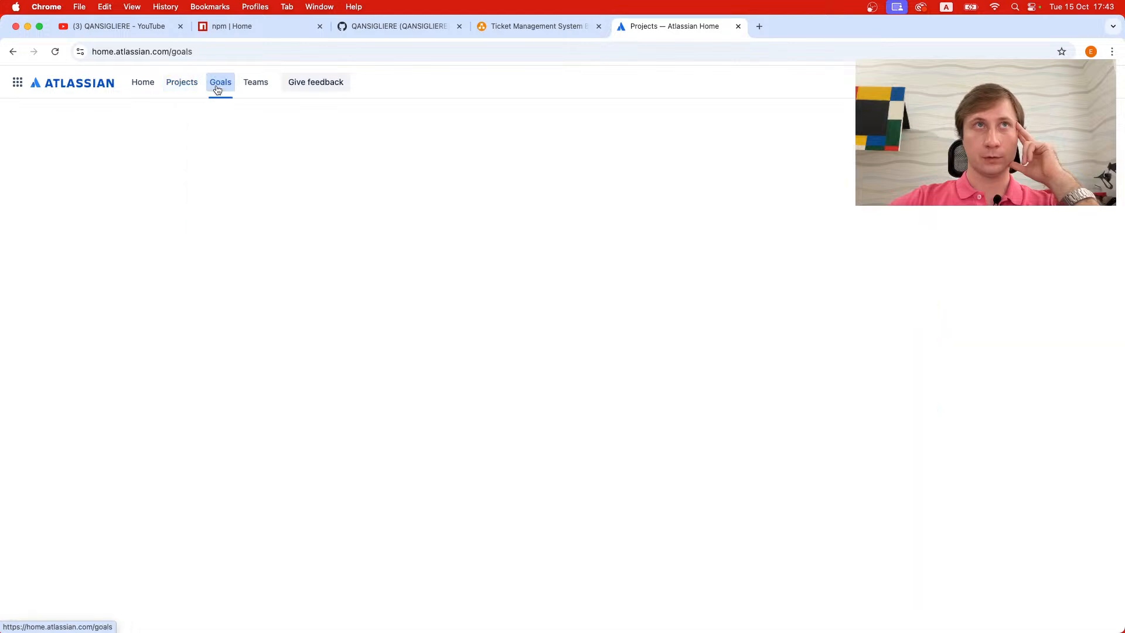
{"action": "left_click", "coordinate": [255, 88]}
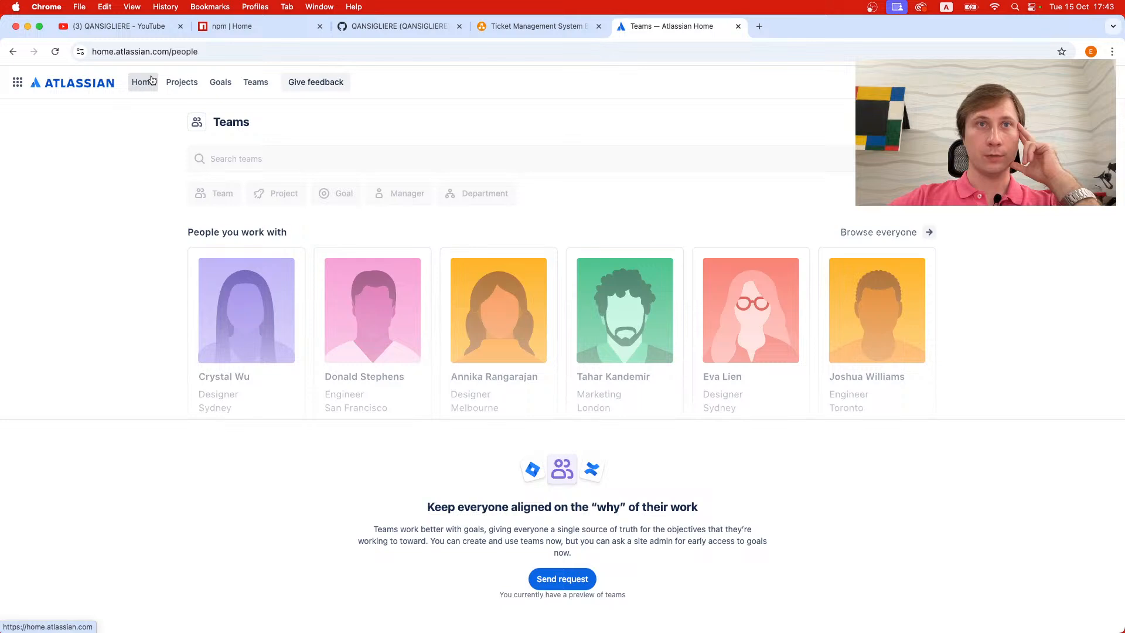
{"action": "left_click", "coordinate": [147, 81]}
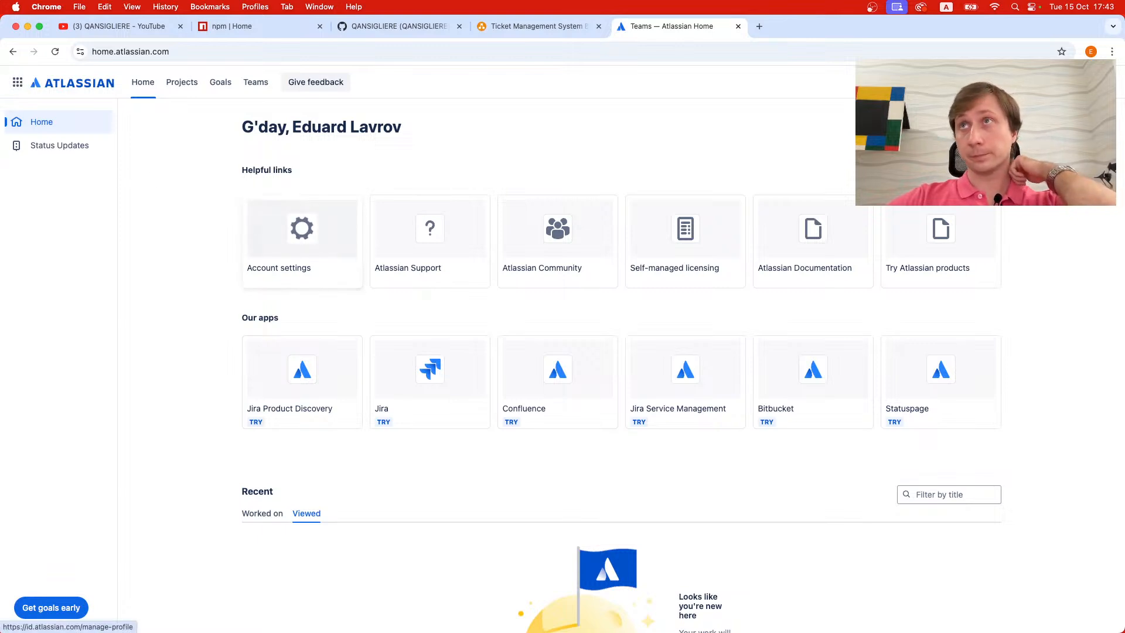
- Set the theme to Match browser in the Atlassian personal settings
{"action": "left_click", "coordinate": [1081, 82]}
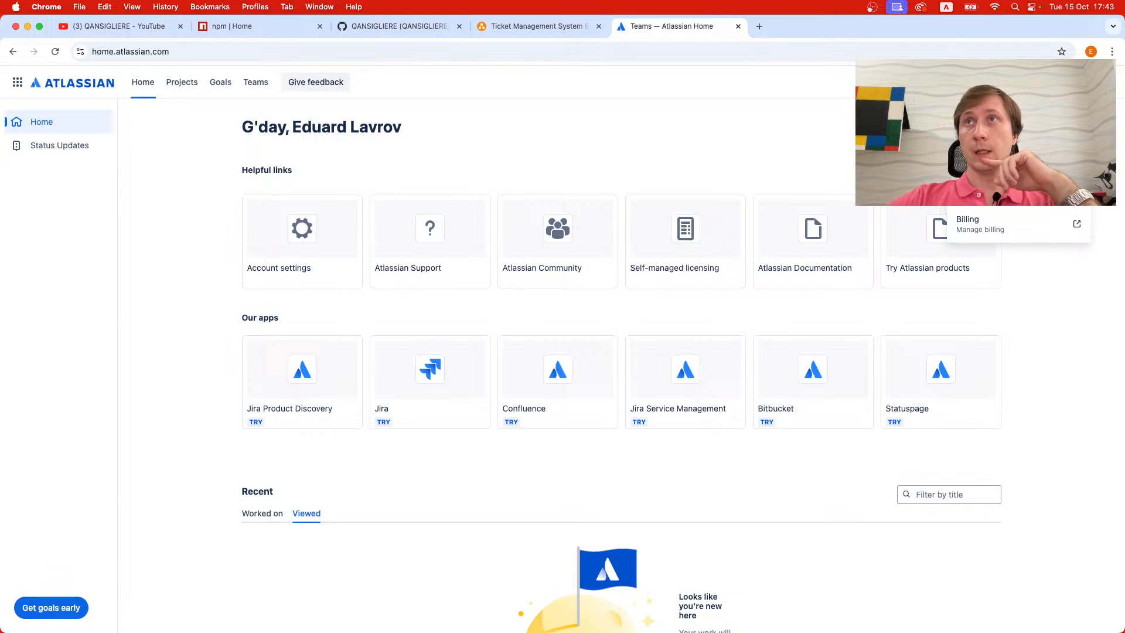
{"action": "left_click", "coordinate": [1018, 132]}
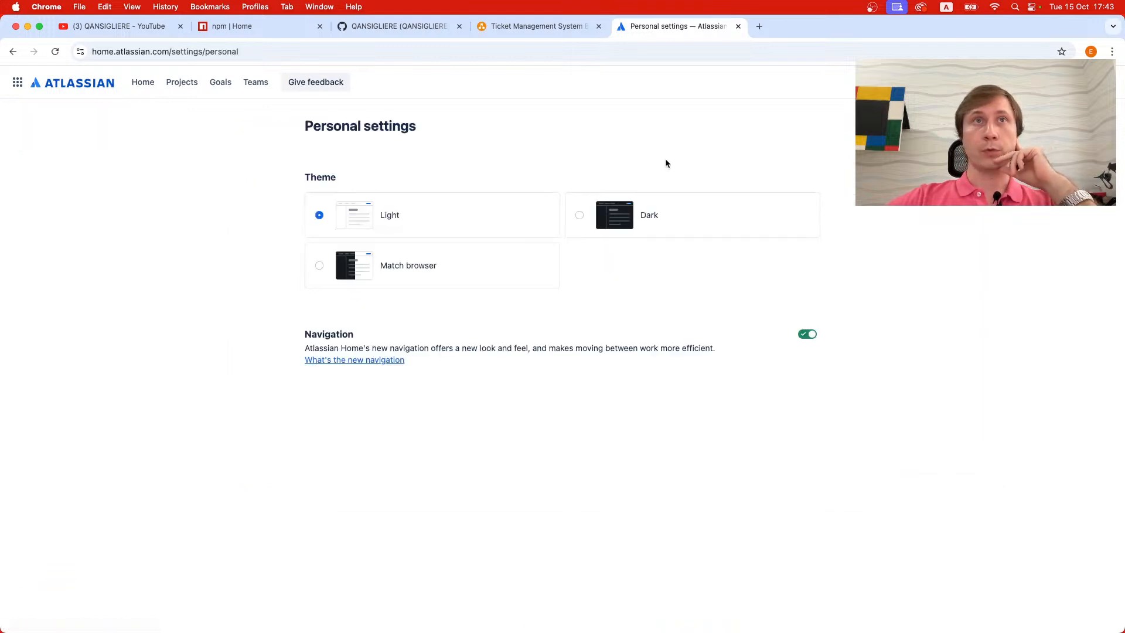
{"action": "left_click", "coordinate": [422, 268]}
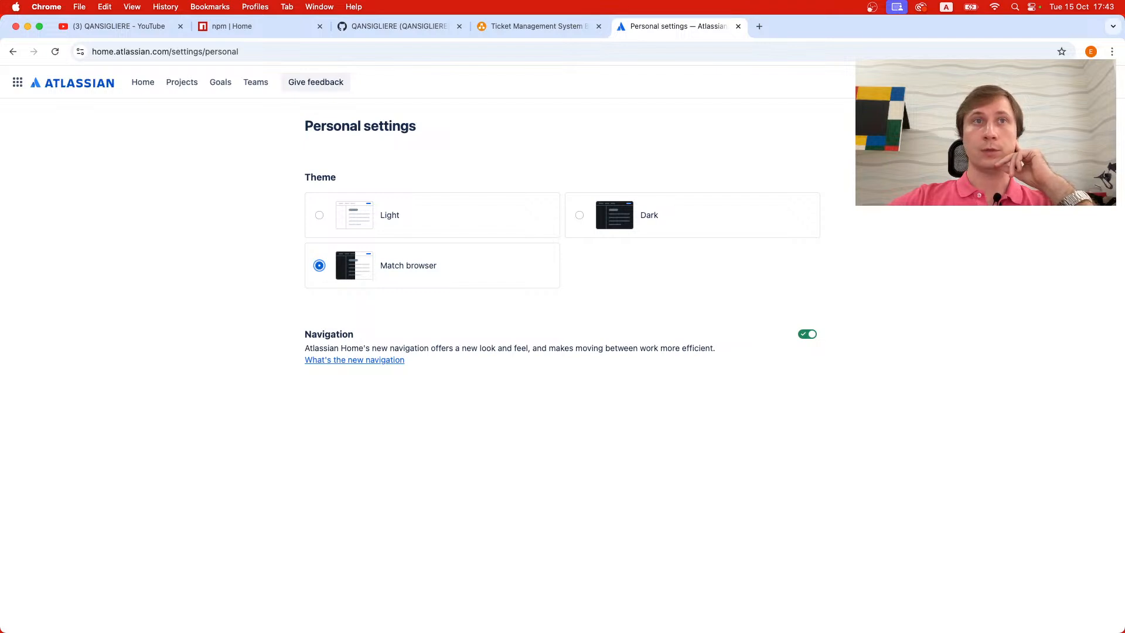
- Examine the Atlassian billing pages, from billing details and history to bill estimate and subscriptions, and close the administration site
{"action": "left_click", "coordinate": [1081, 82]}
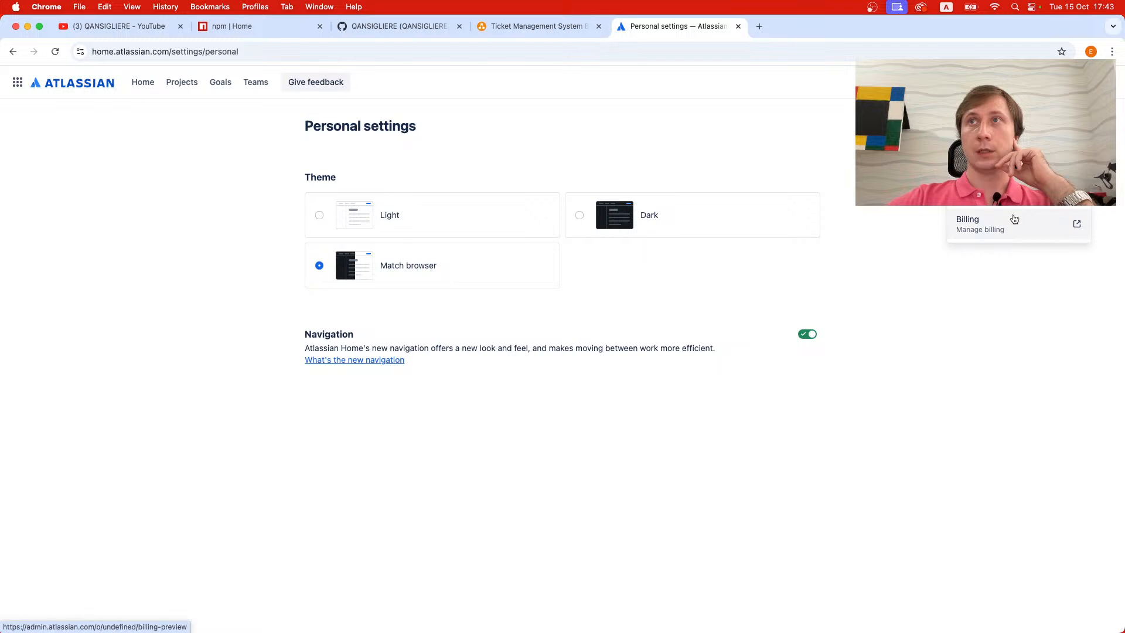
{"action": "left_click", "coordinate": [1002, 229]}
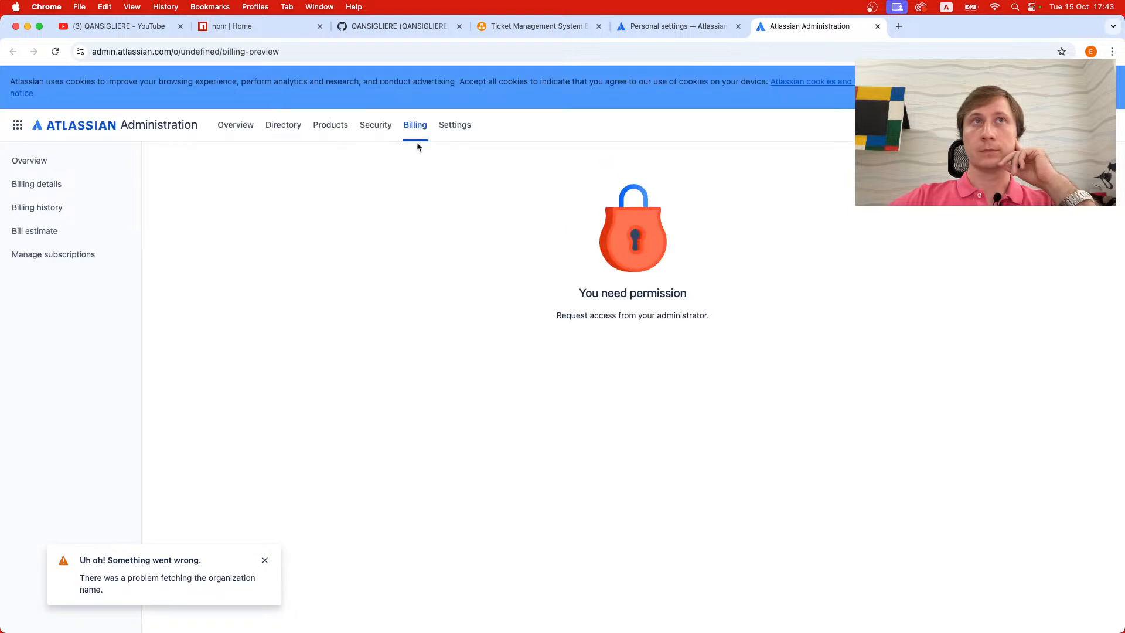
{"action": "left_click", "coordinate": [58, 184]}
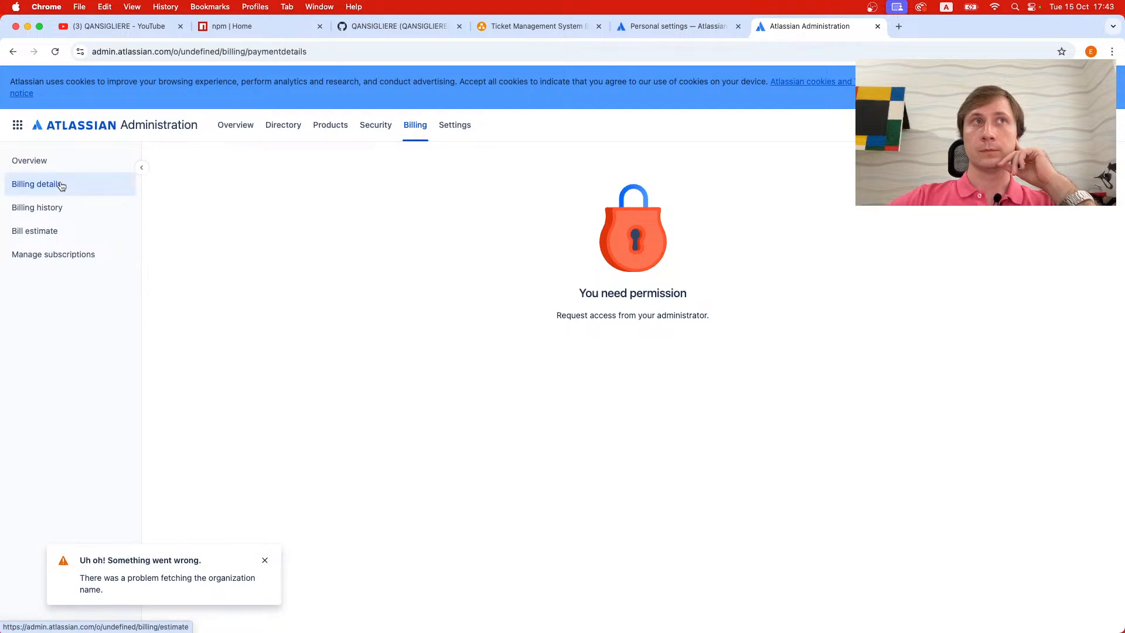
{"action": "left_click", "coordinate": [83, 212]}
{"action": "left_click", "coordinate": [82, 230]}
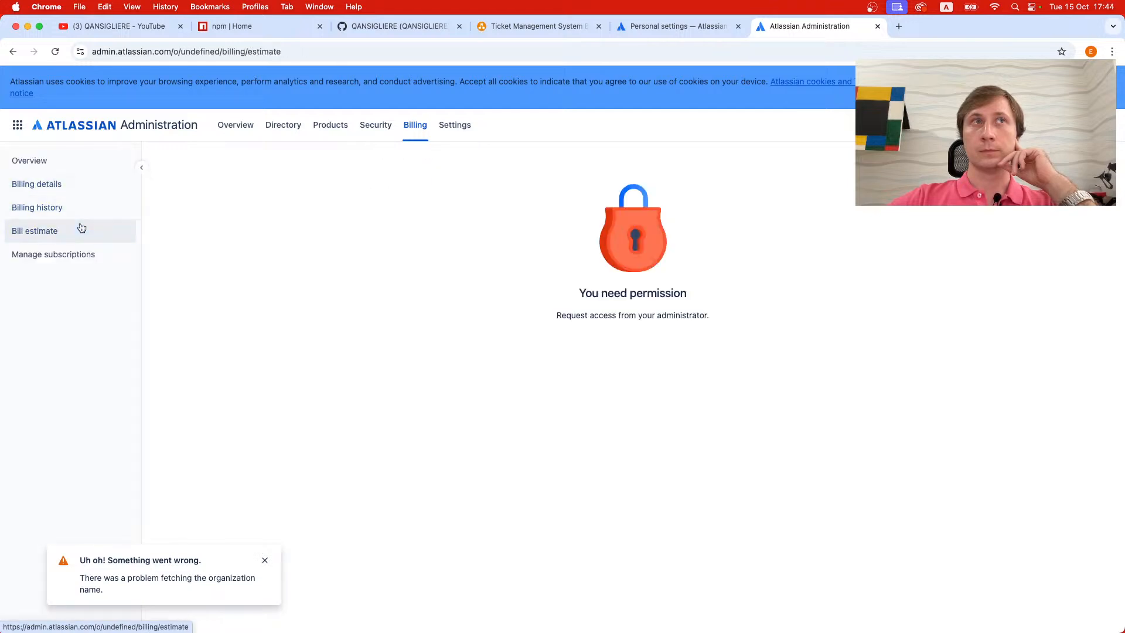
{"action": "left_click", "coordinate": [91, 258]}
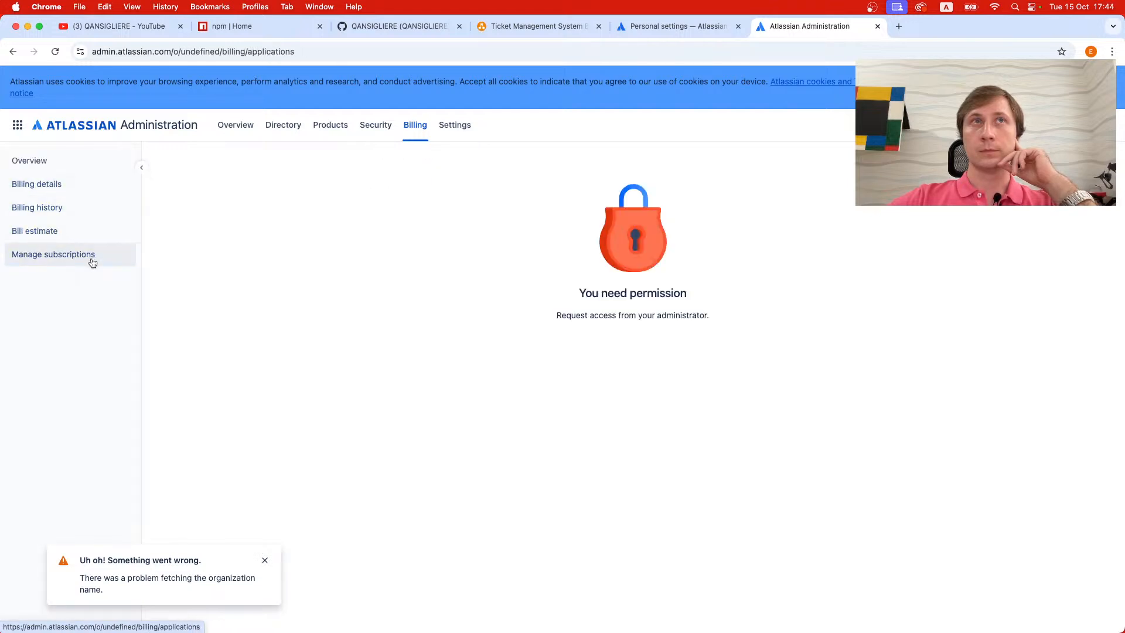
{"action": "left_click", "coordinate": [877, 26]}
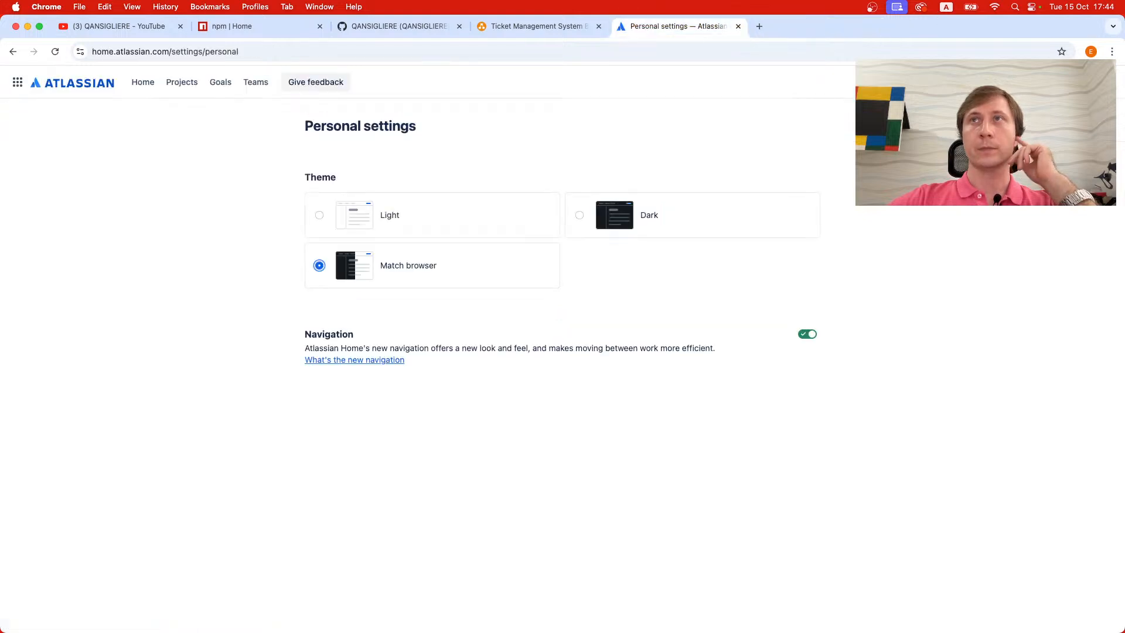
- Open Atlassian's administration link, examine the My Atlassian licenses page, and close it
{"action": "left_click", "coordinate": [1081, 82]}
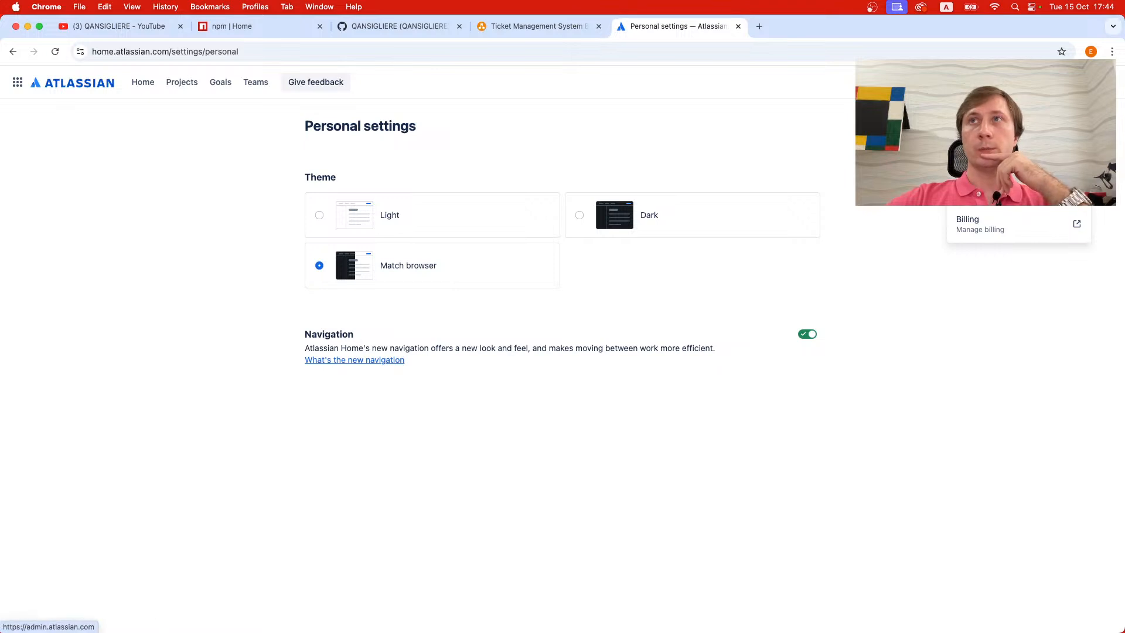
{"action": "left_click", "coordinate": [1019, 198]}
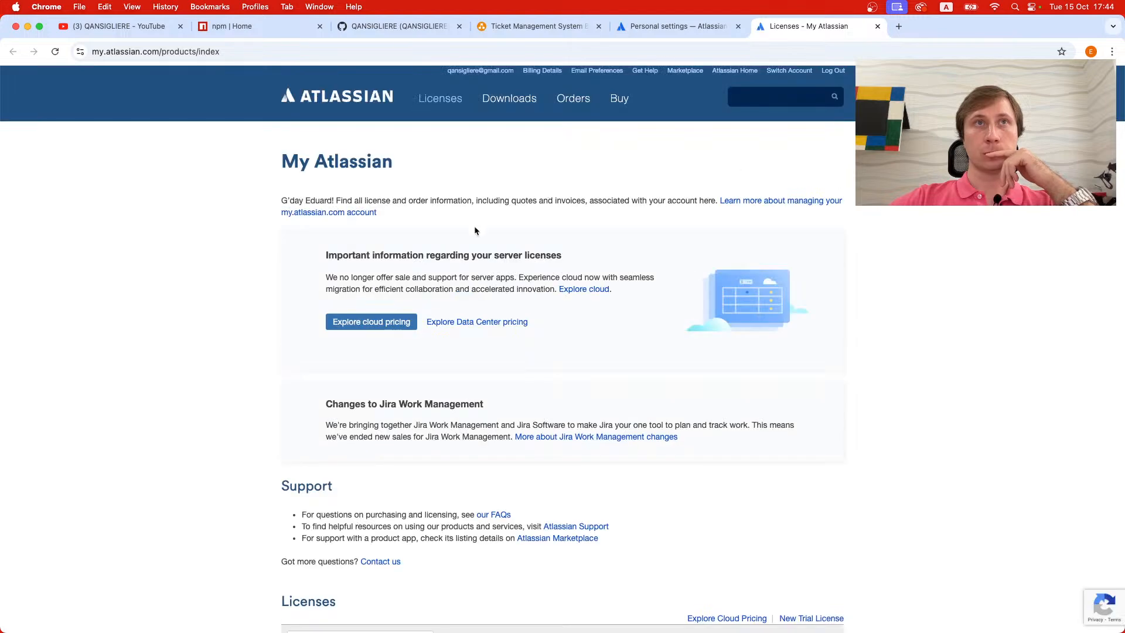
{"action": "scroll", "coordinate": [472, 223], "scroll_direction": "down", "scroll_amount": 5}
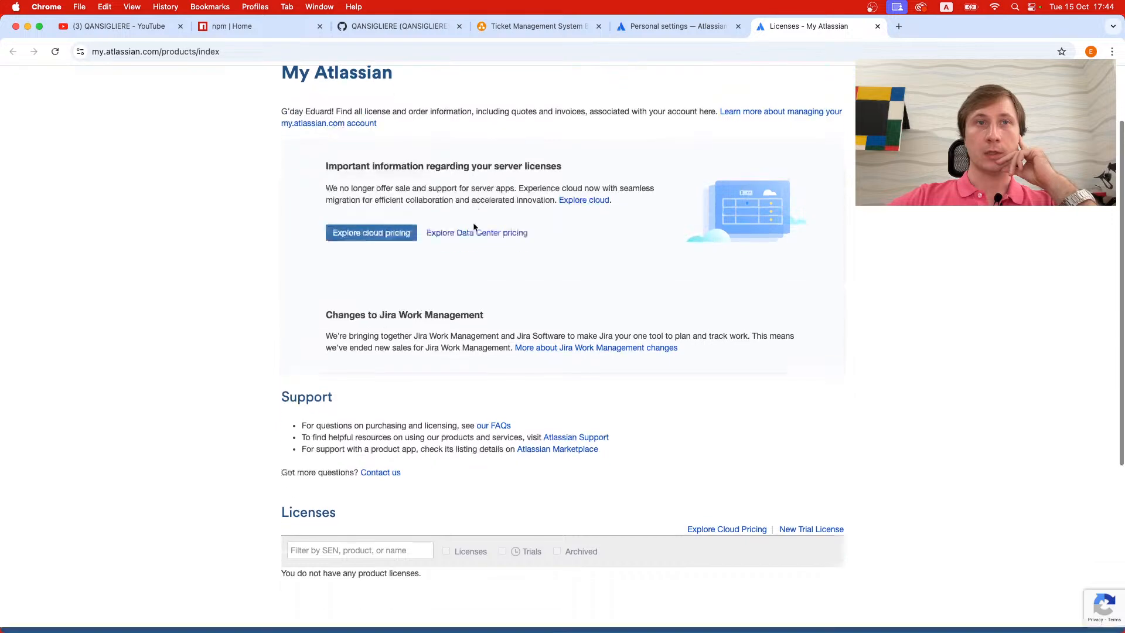
{"action": "scroll", "coordinate": [473, 225], "scroll_direction": "up", "scroll_amount": 5}
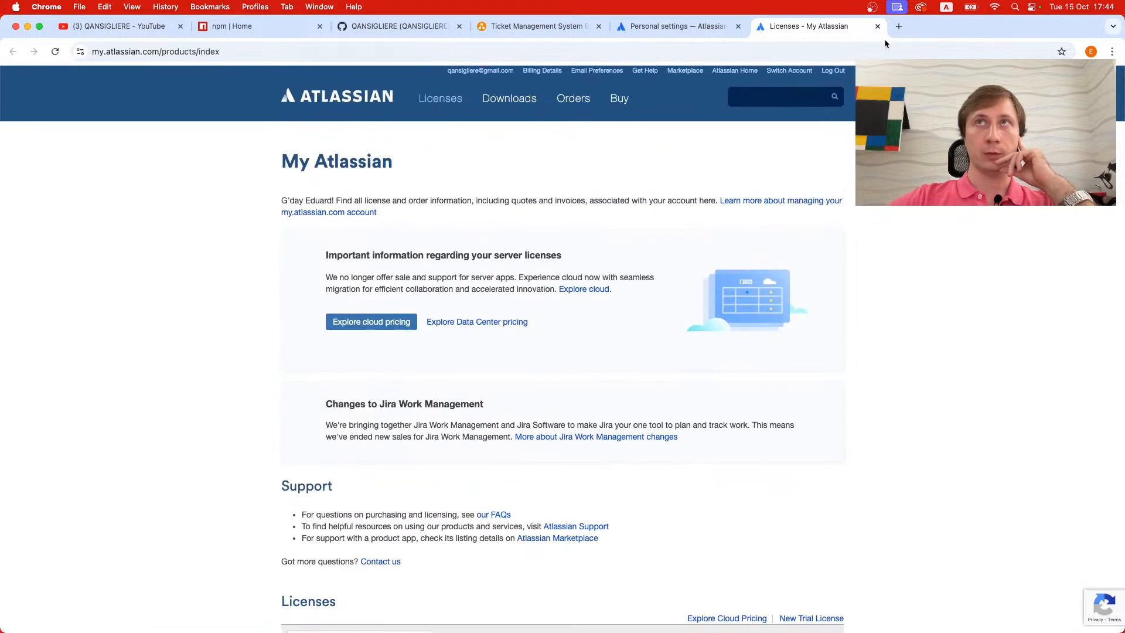
{"action": "left_click", "coordinate": [877, 26]}
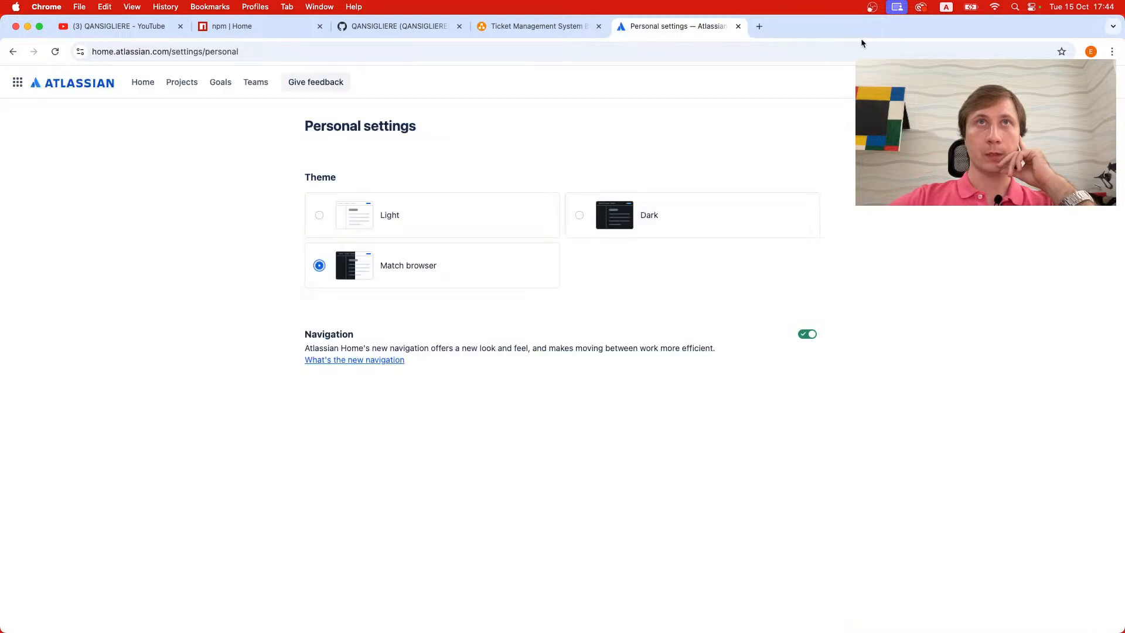
- Return to the Atlassian homepage and check the Worked on and Viewed lists of recent items
{"action": "left_click", "coordinate": [66, 87]}
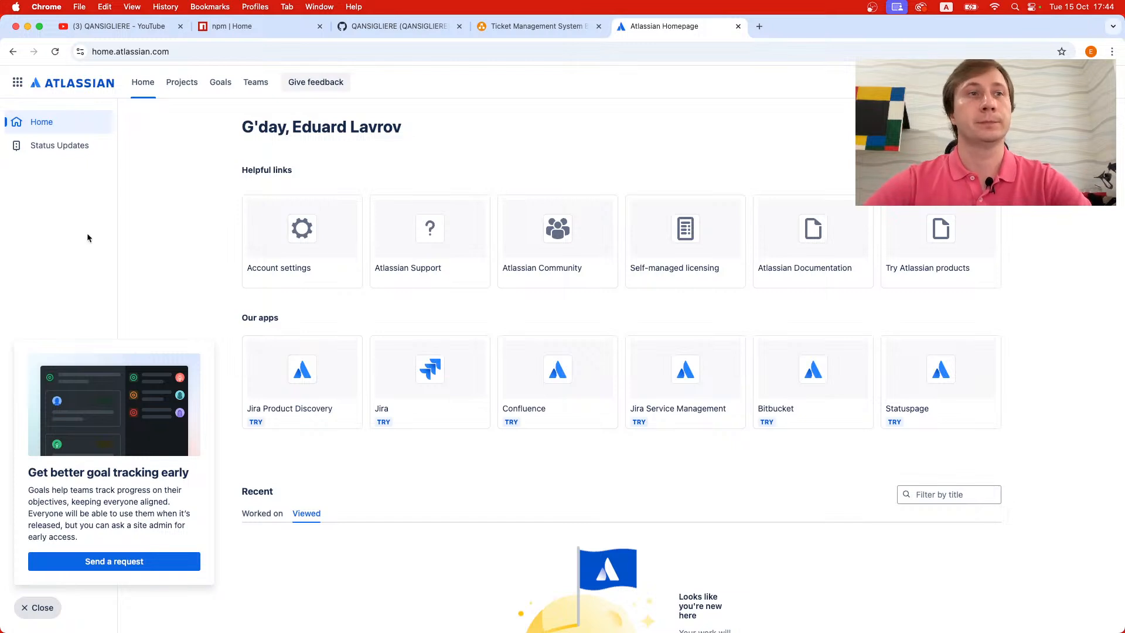
{"action": "scroll", "coordinate": [178, 466], "scroll_direction": "down", "scroll_amount": 2}
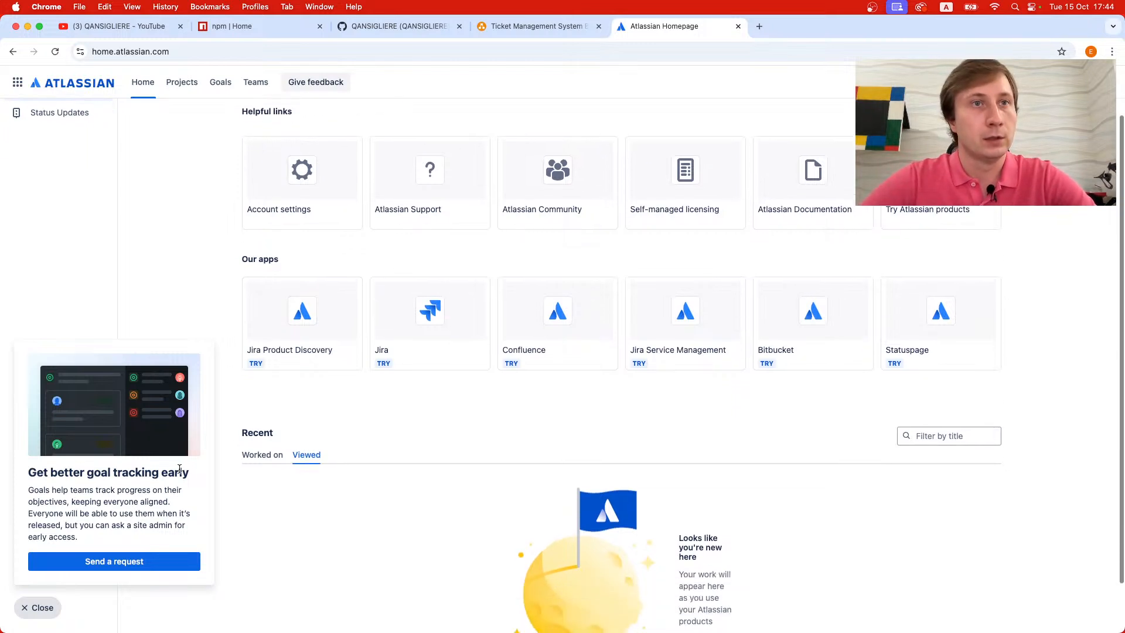
{"action": "left_click", "coordinate": [268, 395]}
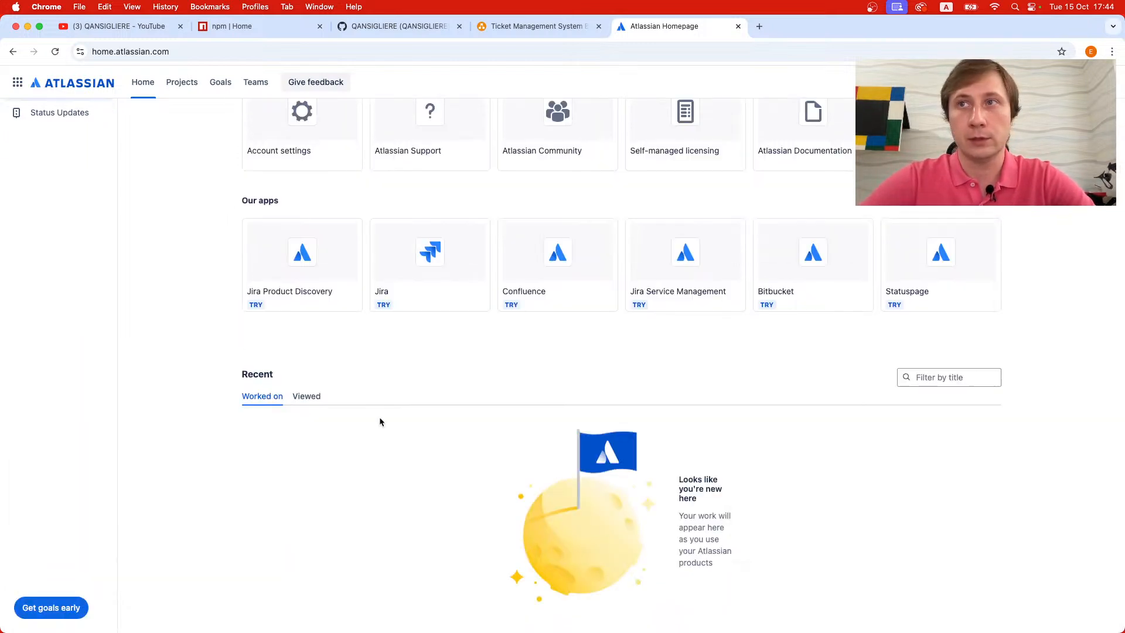
{"action": "left_click", "coordinate": [308, 395]}
{"action": "scroll", "coordinate": [310, 397], "scroll_direction": "up", "scroll_amount": 2}
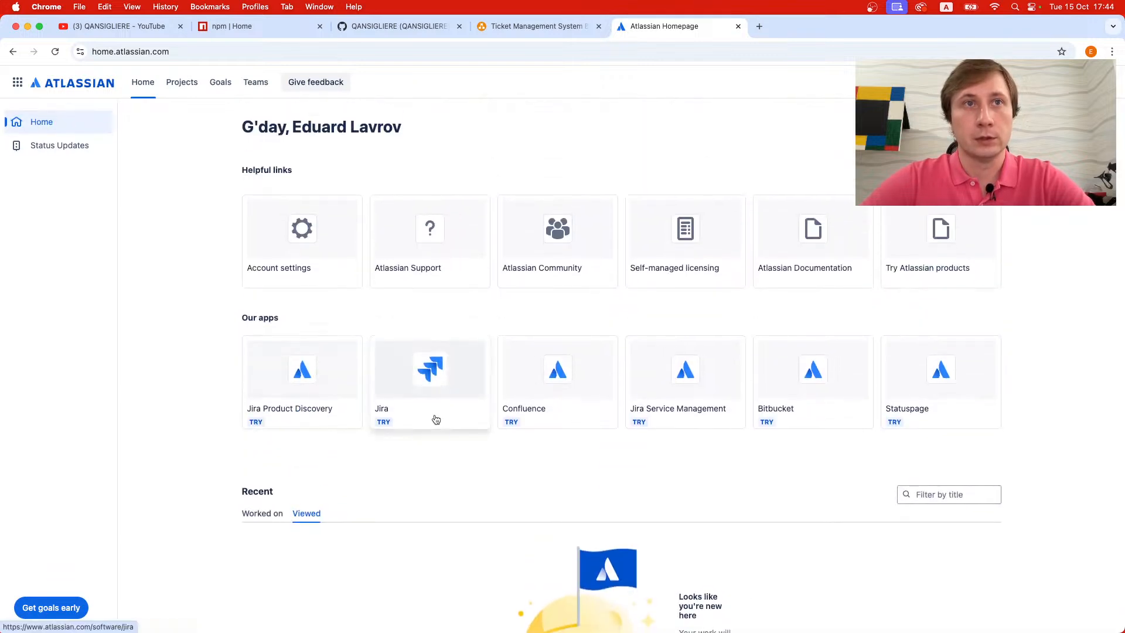
- Sign up for Jira from its app page with the existing Google account, accepting the suggested site name qansigliere
{"action": "left_click", "coordinate": [435, 418]}
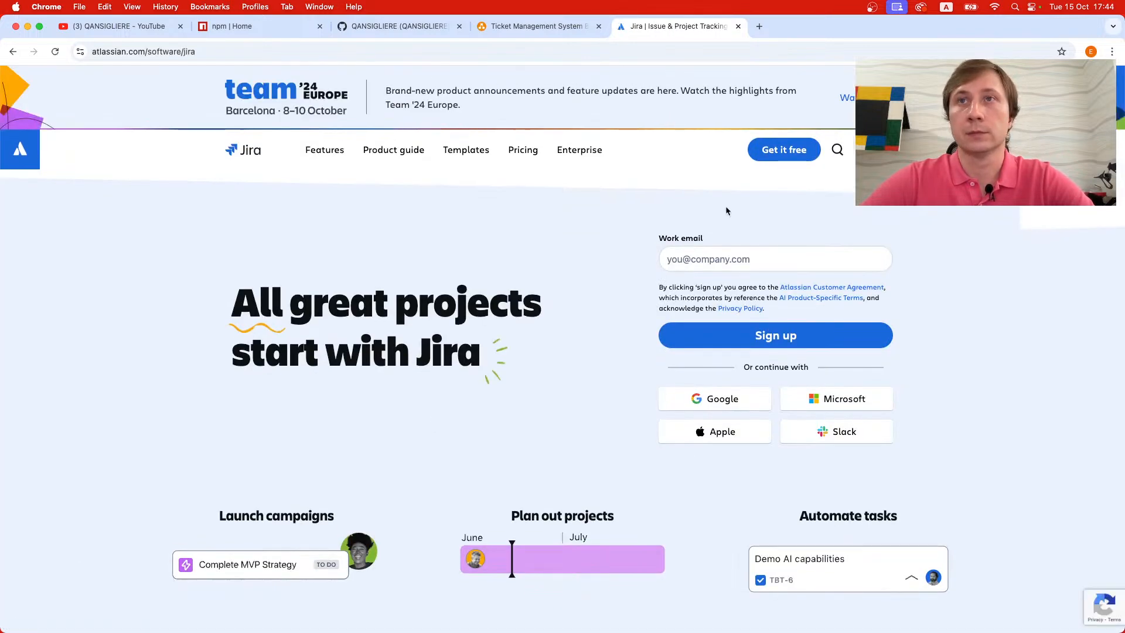
{"action": "left_click", "coordinate": [738, 401]}
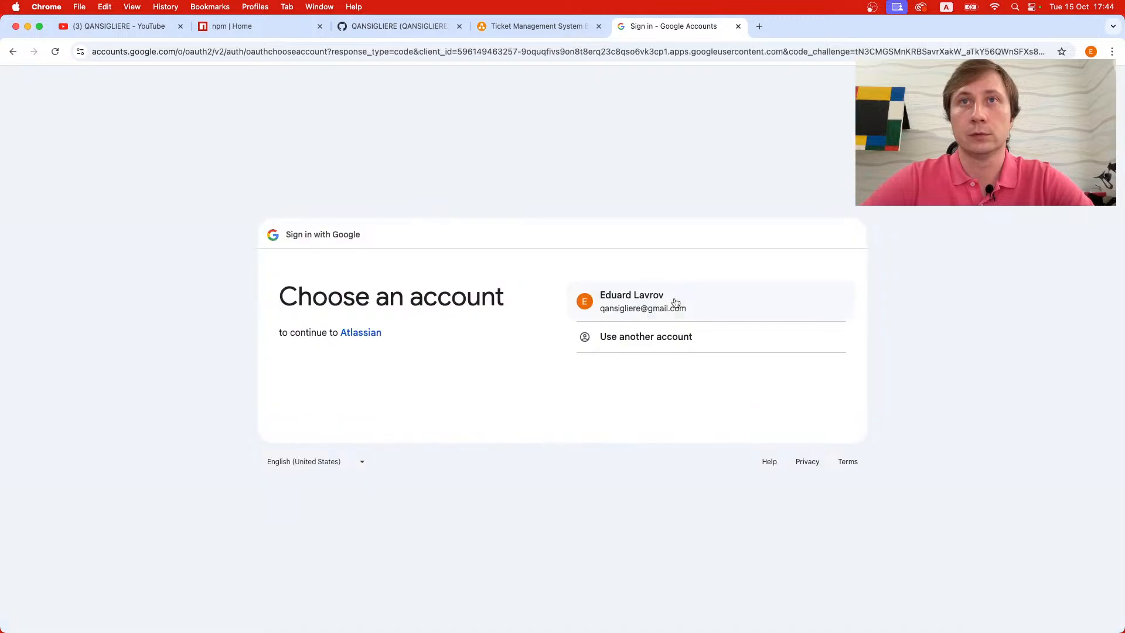
{"action": "left_click", "coordinate": [673, 300]}
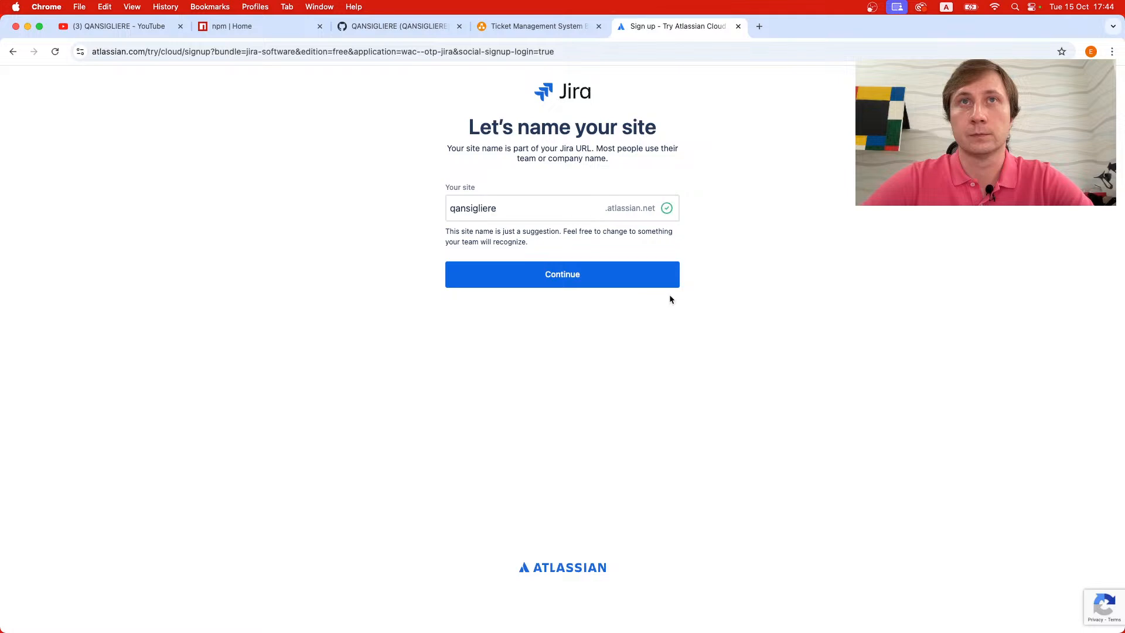
{"action": "left_click", "coordinate": [643, 280]}
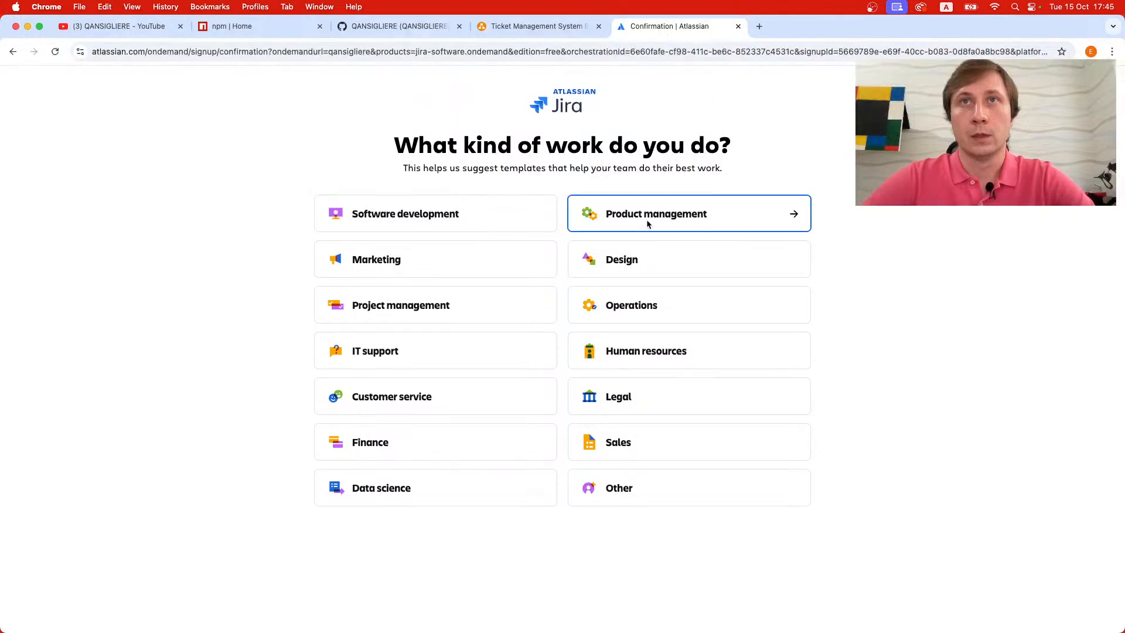
- Choose Software development as the work type and Track bugs, Manage tasks and Map work dependencies as the planned Jira uses
{"action": "left_click", "coordinate": [496, 219]}
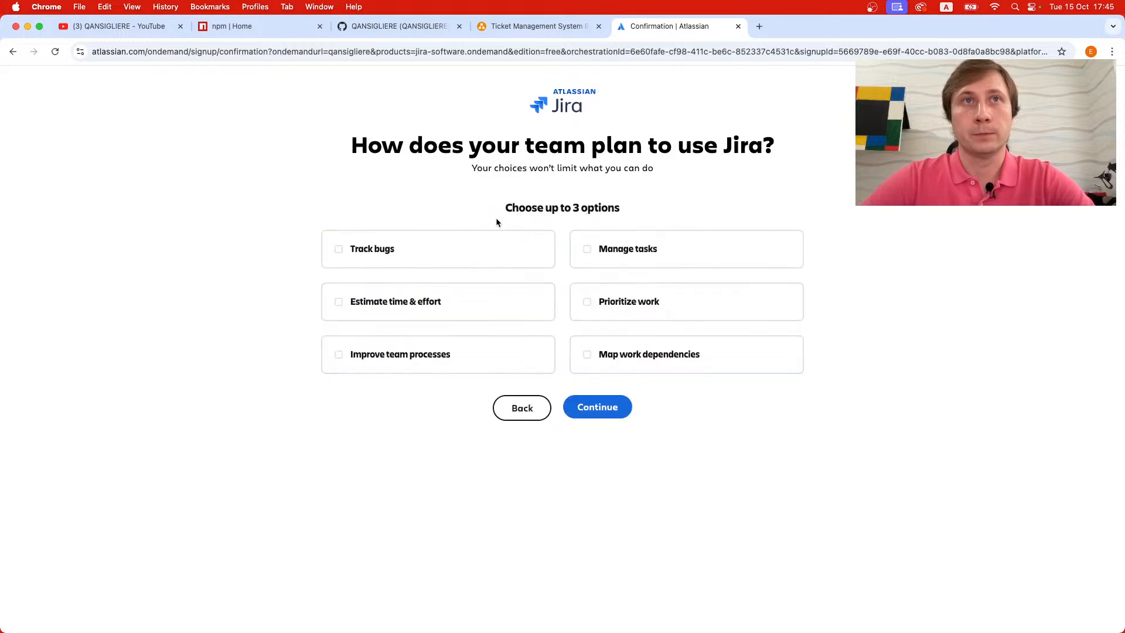
{"action": "left_click", "coordinate": [340, 250]}
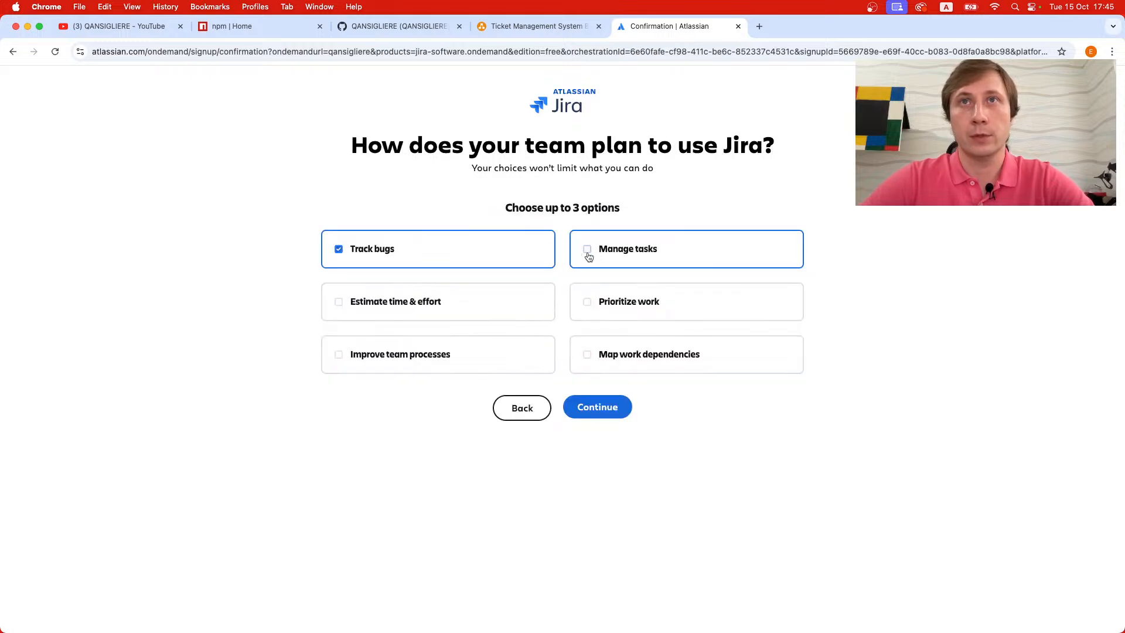
{"action": "left_click", "coordinate": [587, 302]}
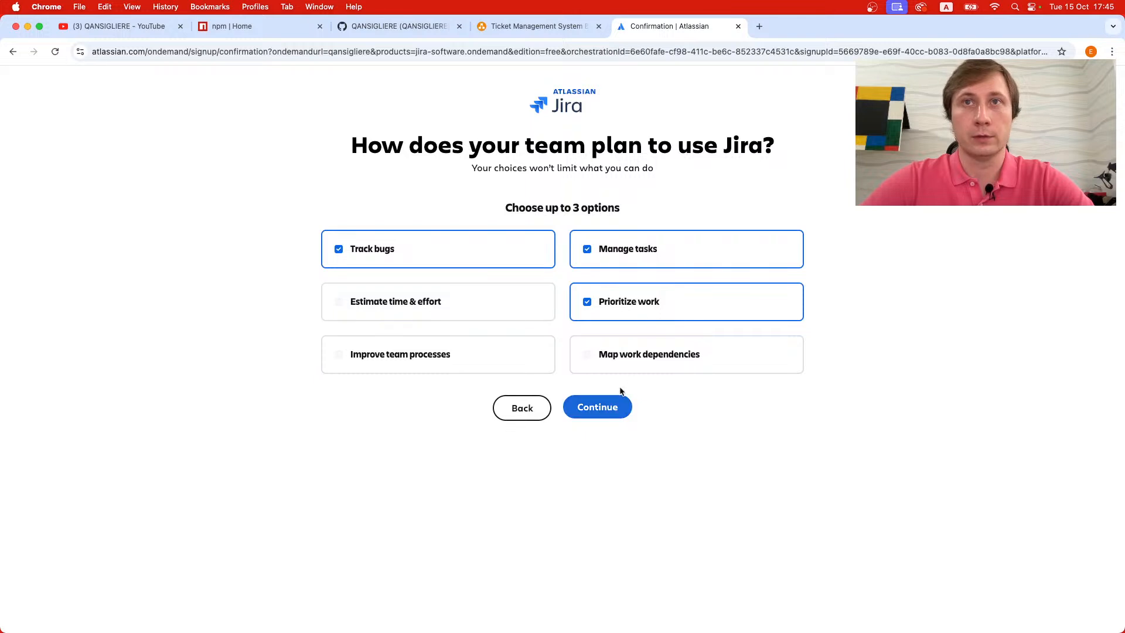
{"action": "left_click", "coordinate": [588, 304]}
{"action": "left_click", "coordinate": [586, 356]}
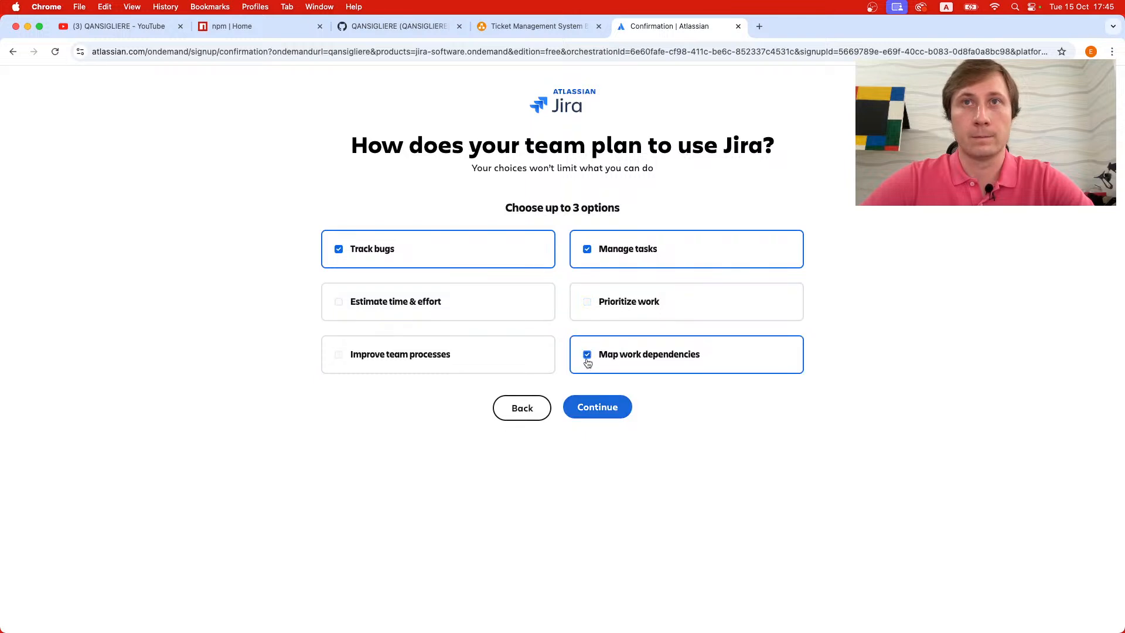
{"action": "left_click", "coordinate": [609, 411]}
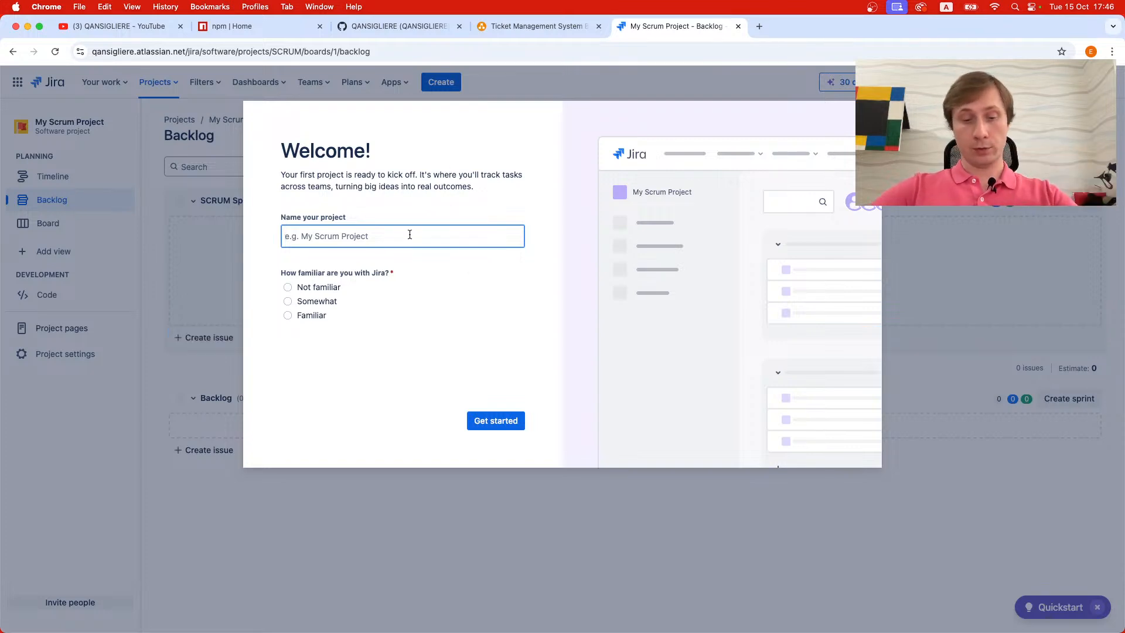
- Name the first project "QANSIGLIERE TestRail Integration", set Jira familiarity to Not familiar, and get started
{"action": "type", "text": "Qa"}
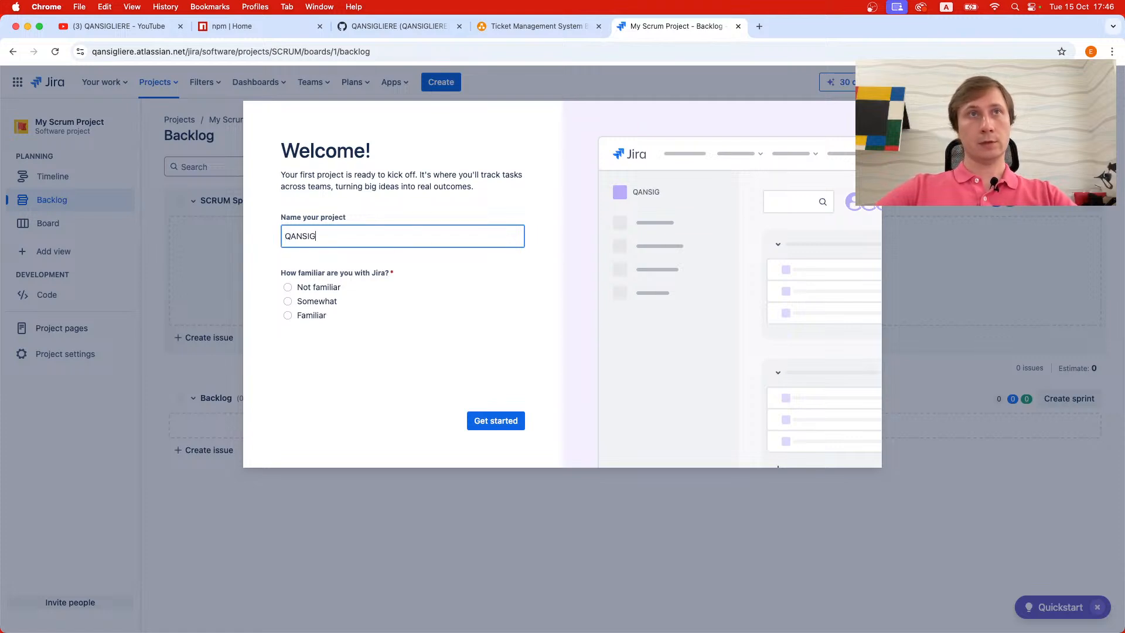
{"action": "type", "text": "NSIGLIERE"}
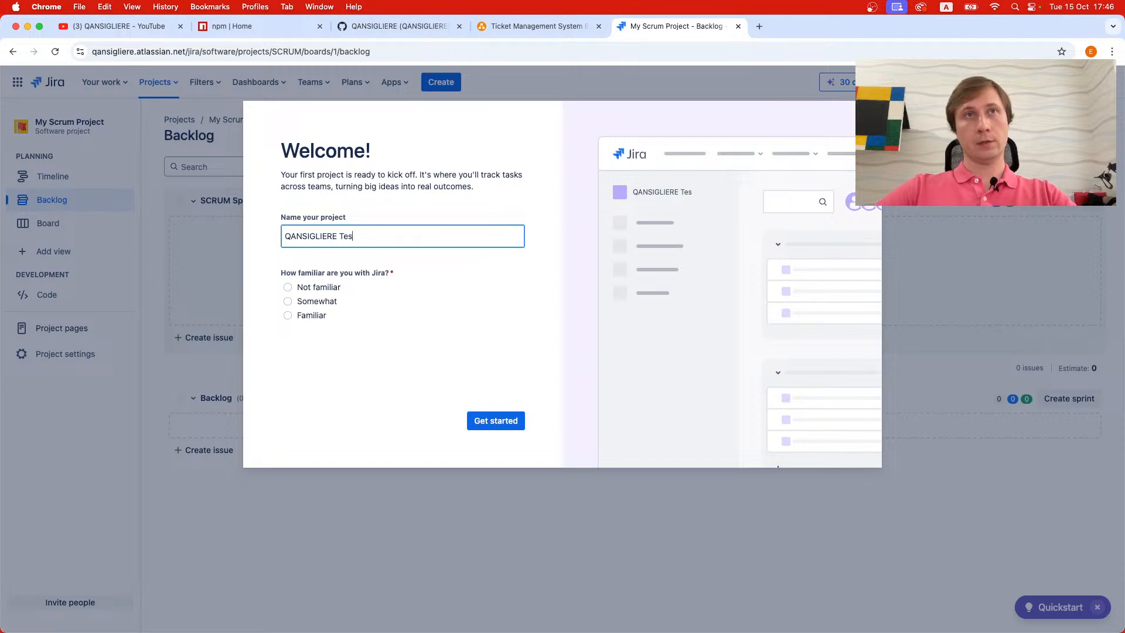
{"action": "type", "text": " TestRail IN"}
{"action": "key", "text": "BackSpace"}
{"action": "type", "text": "nte"}
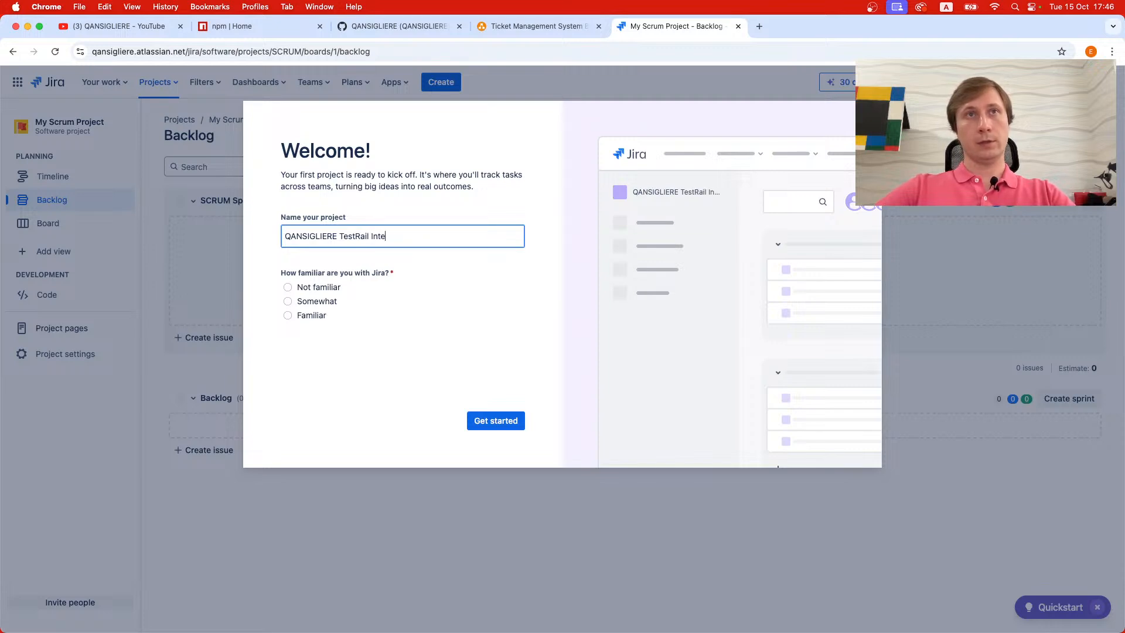
{"action": "type", "text": "gration"}
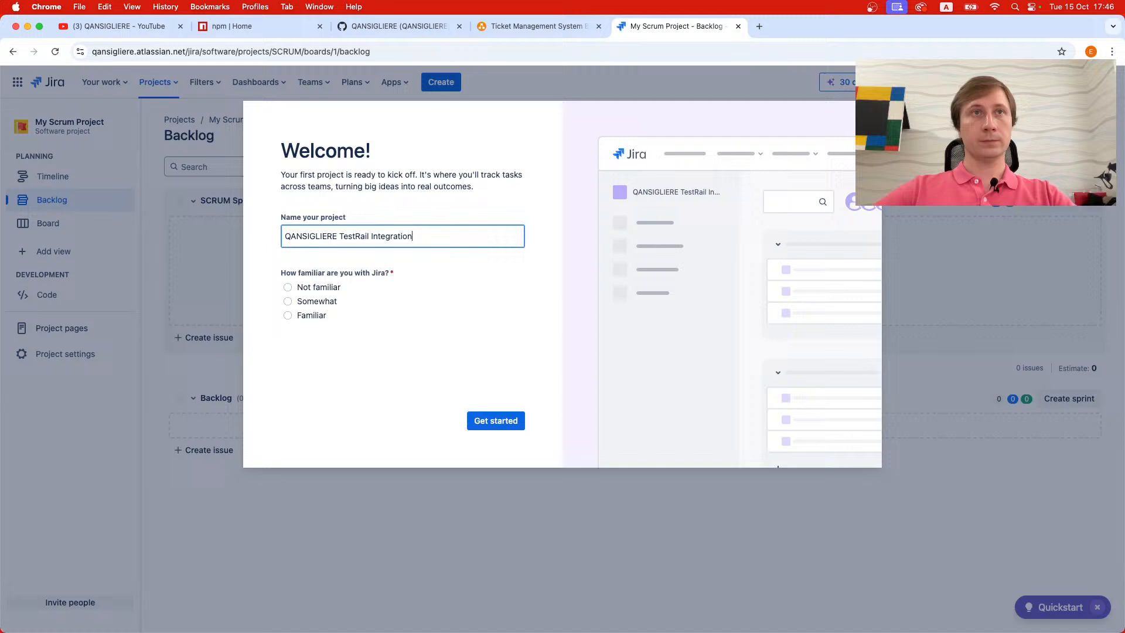
{"action": "left_click", "coordinate": [324, 289]}
{"action": "left_click", "coordinate": [492, 427]}
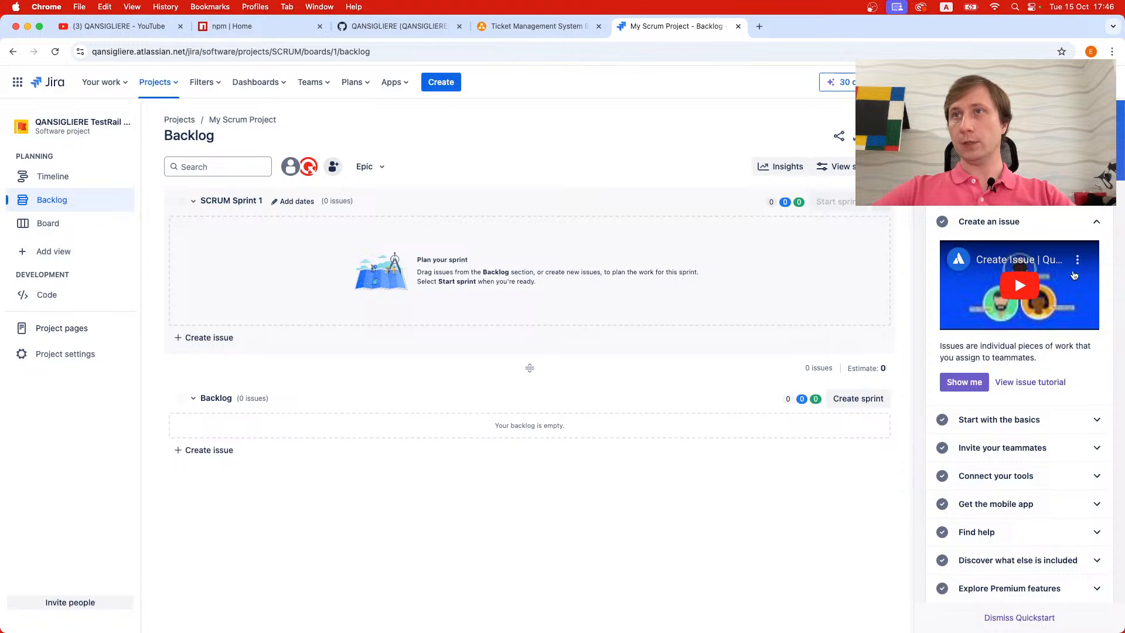
- Expand the Start with the basics guide and look through the project's timeline, backlog and board
{"action": "left_click", "coordinate": [1088, 418]}
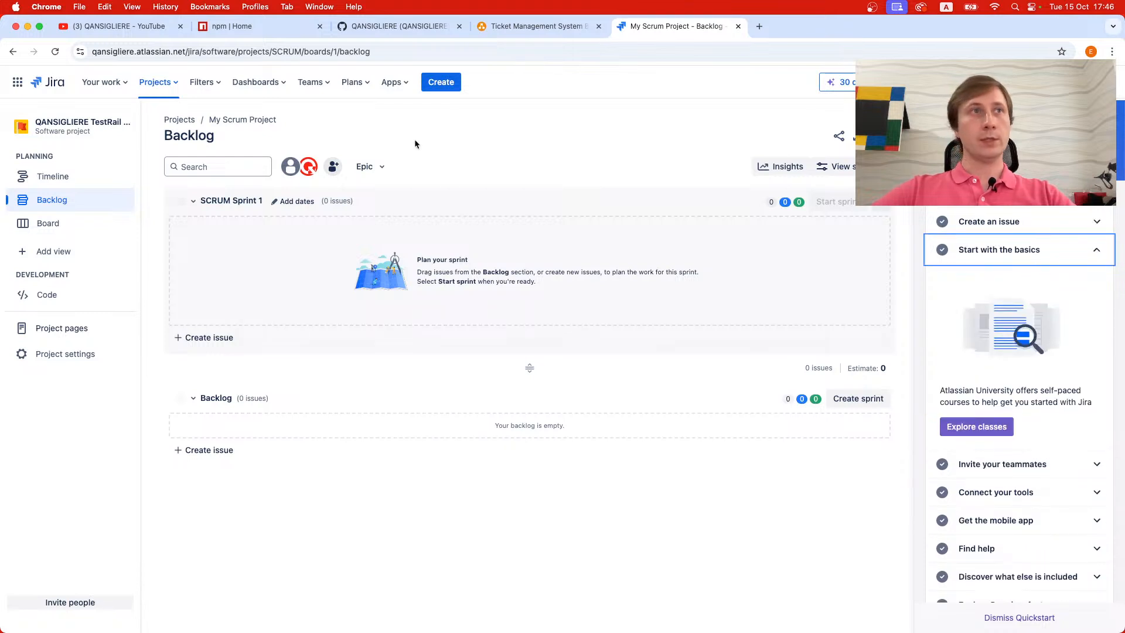
{"action": "left_click", "coordinate": [68, 176]}
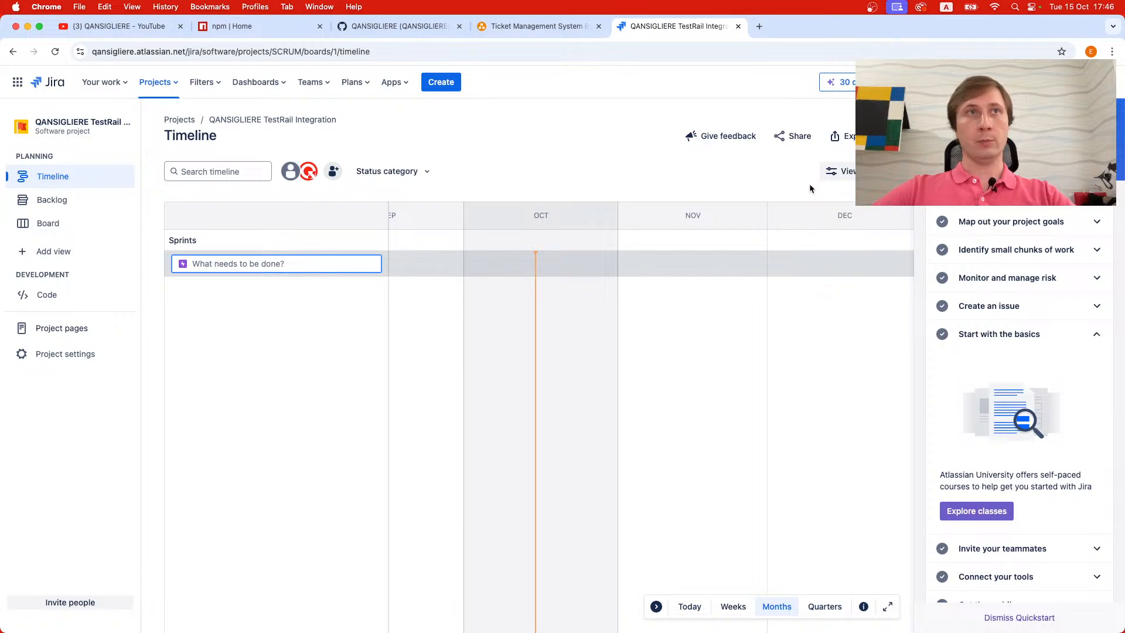
{"action": "left_click", "coordinate": [89, 210]}
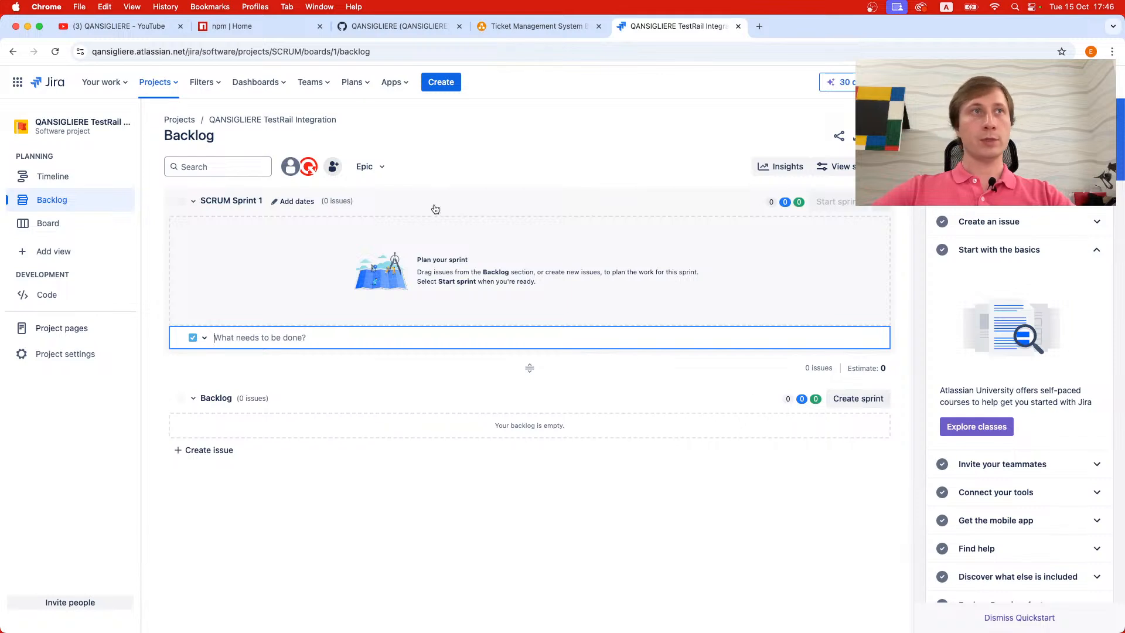
{"action": "left_click", "coordinate": [55, 223]}
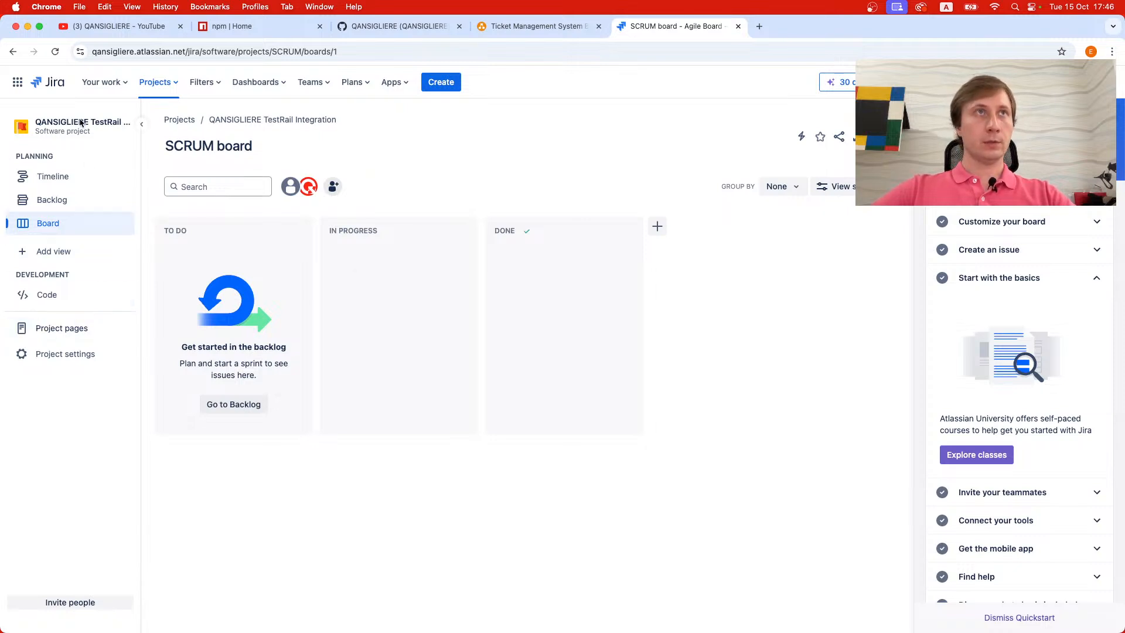
- Enable the free Confluence-powered project pages for the project and complete their introduction
{"action": "left_click", "coordinate": [84, 332]}
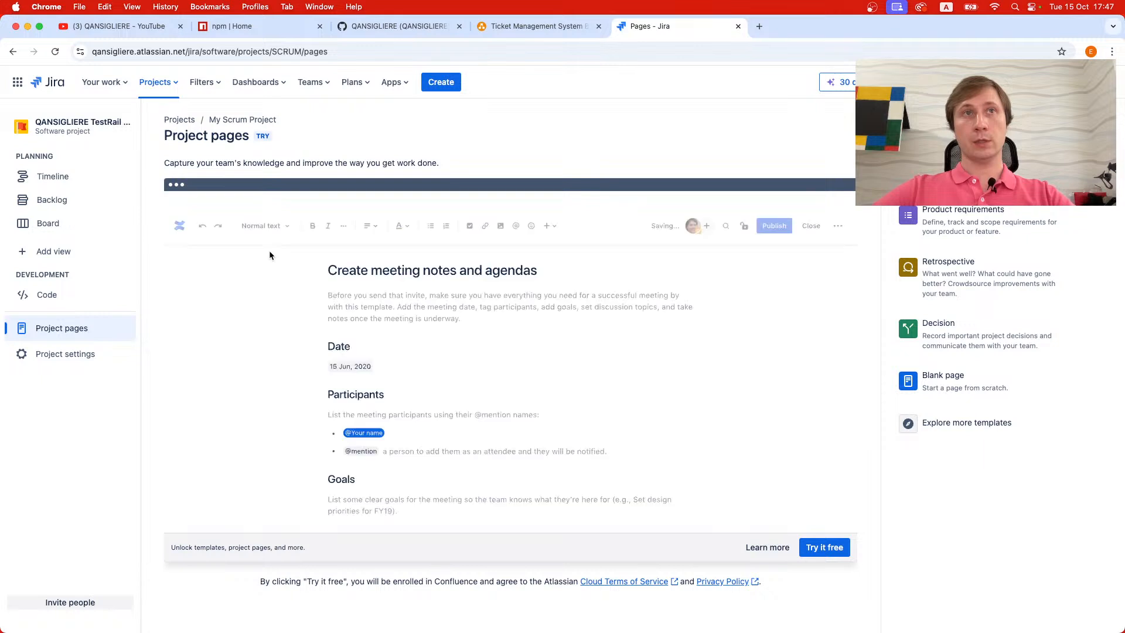
{"action": "scroll", "coordinate": [277, 262], "scroll_direction": "down", "scroll_amount": 3}
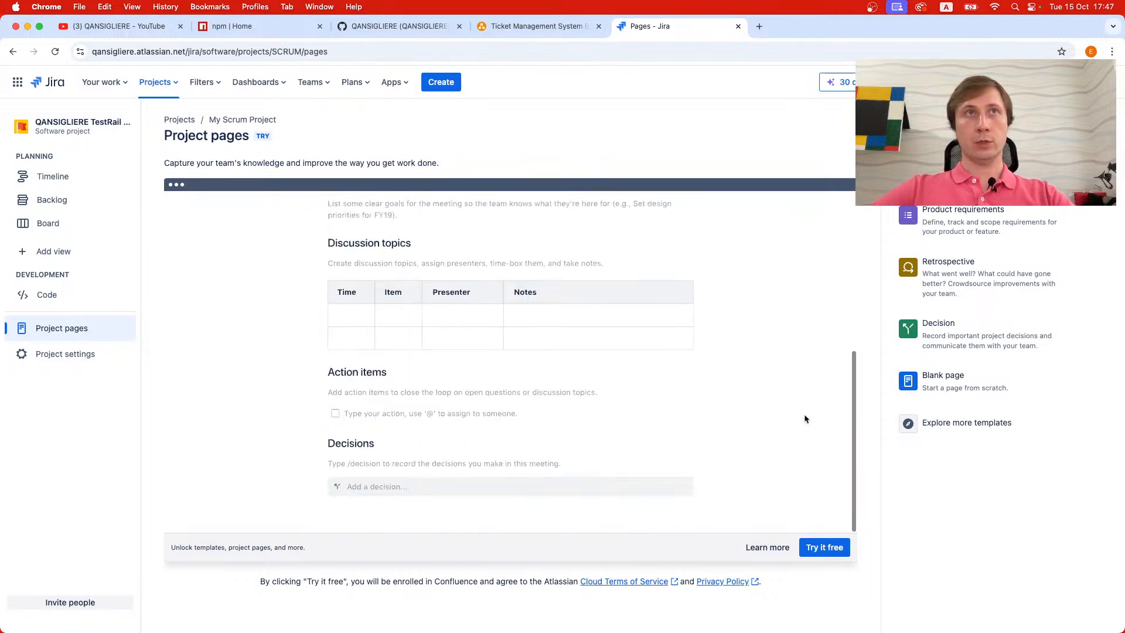
{"action": "left_click", "coordinate": [824, 547]}
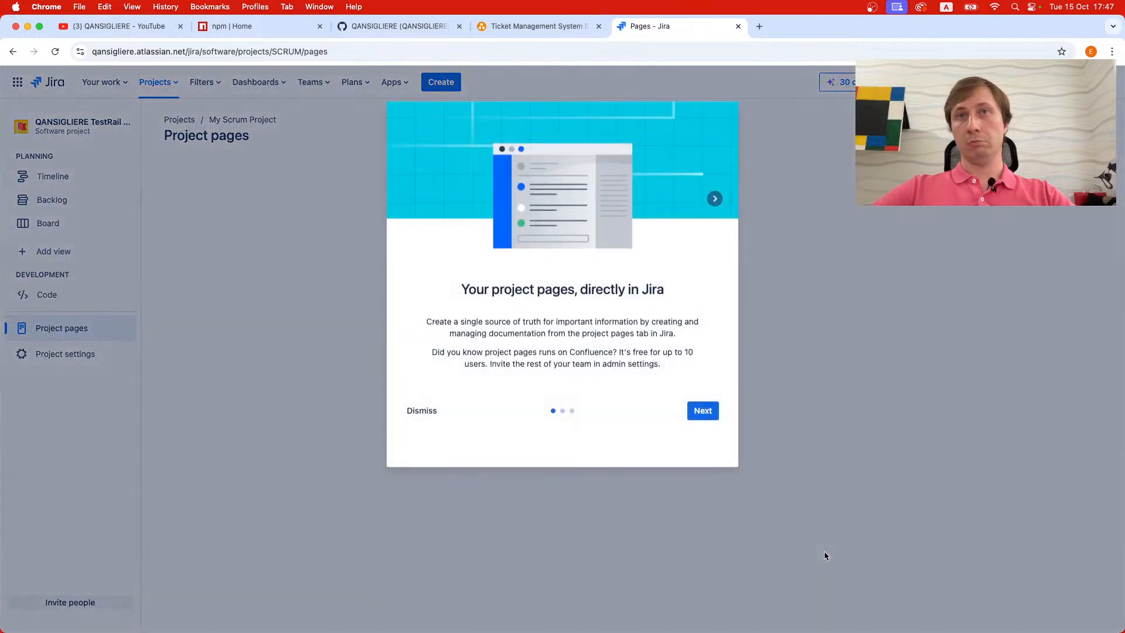
{"action": "left_click", "coordinate": [708, 414]}
{"action": "left_click", "coordinate": [710, 412]}
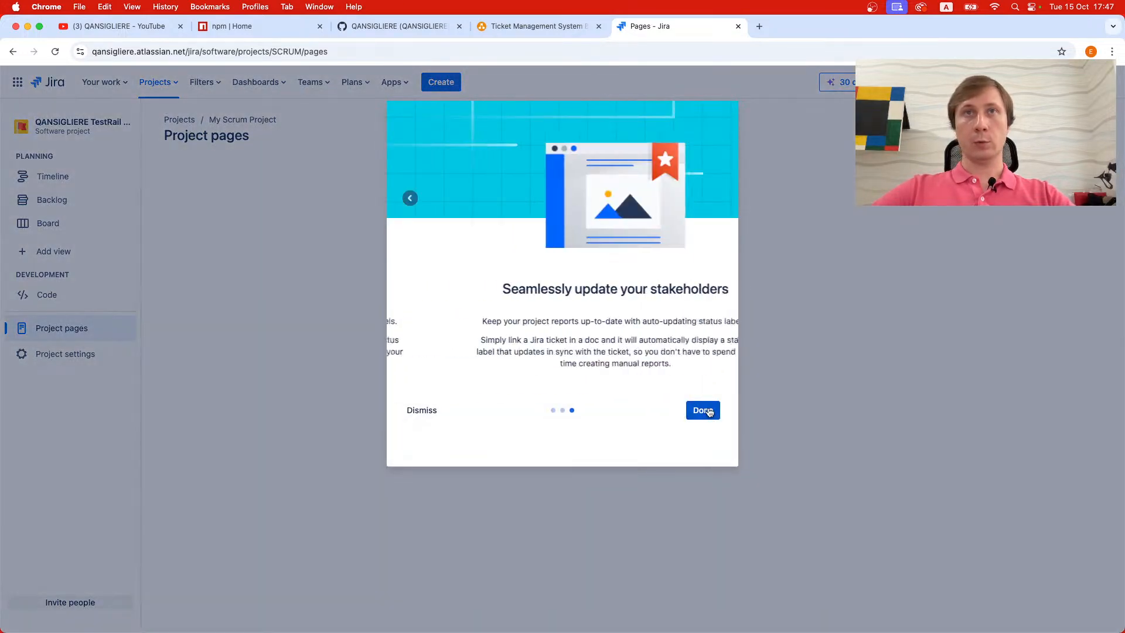
{"action": "left_click", "coordinate": [709, 411]}
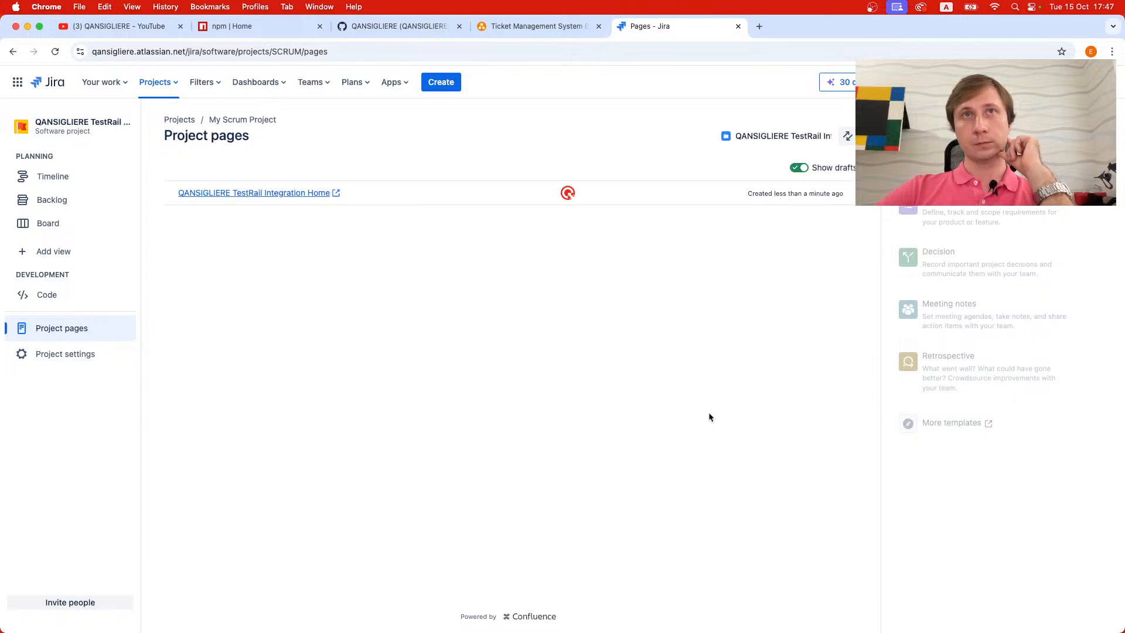
- Create a project page from the meeting notes template, review its sections, and publish it as "2024-10-15 Meeting notes"
{"action": "left_click", "coordinate": [294, 198]}
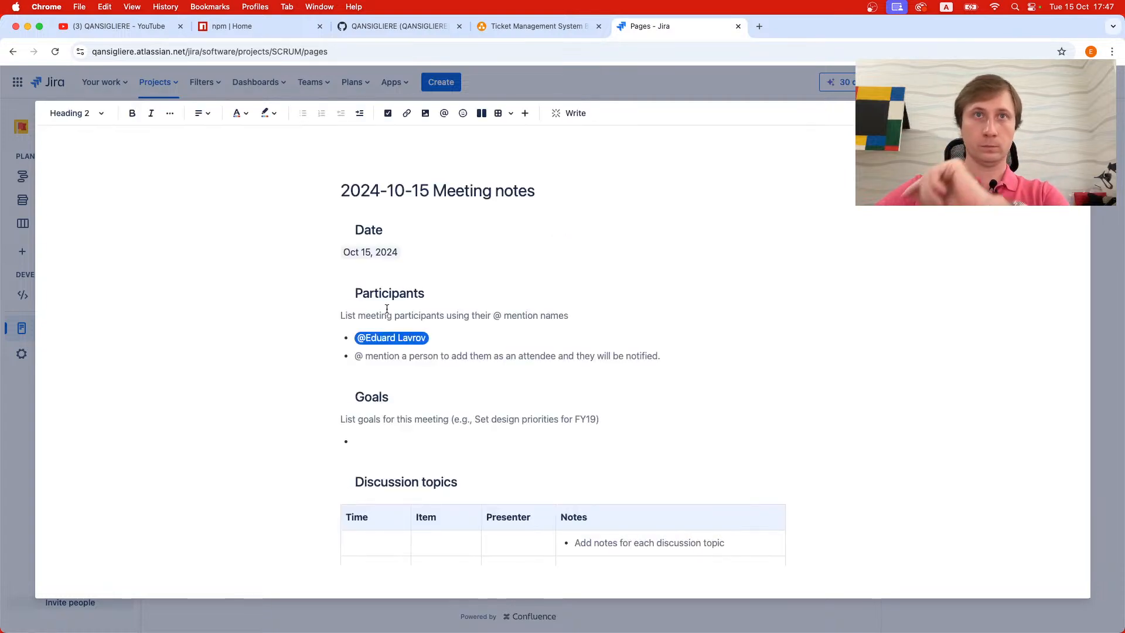
{"action": "scroll", "coordinate": [450, 324], "scroll_direction": "down", "scroll_amount": 5}
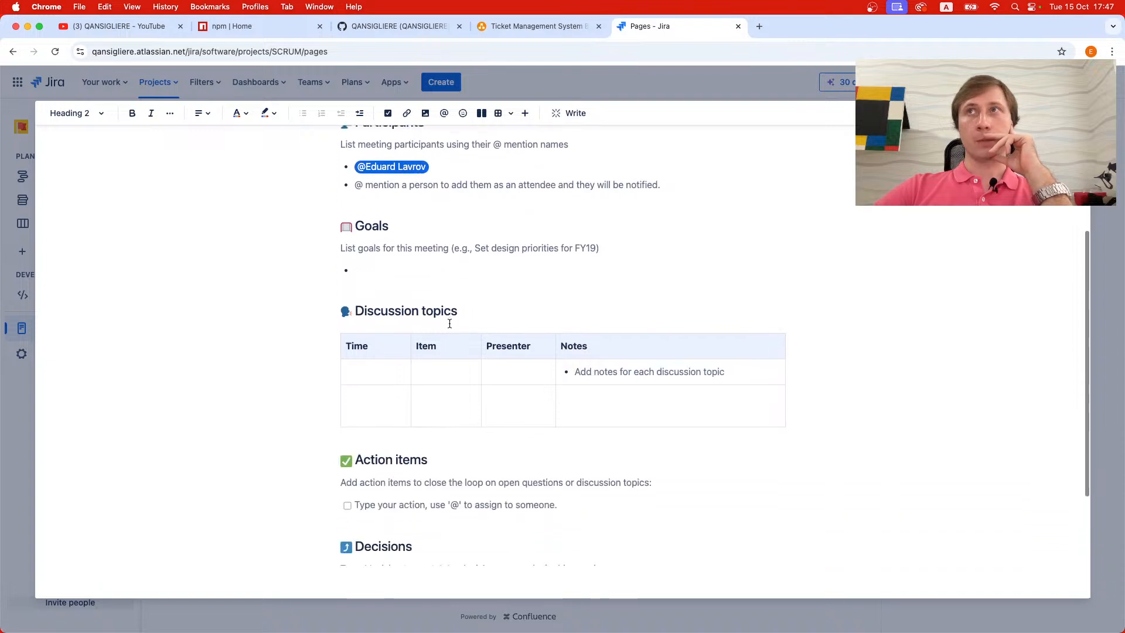
{"action": "scroll", "coordinate": [449, 324], "scroll_direction": "up", "scroll_amount": 5}
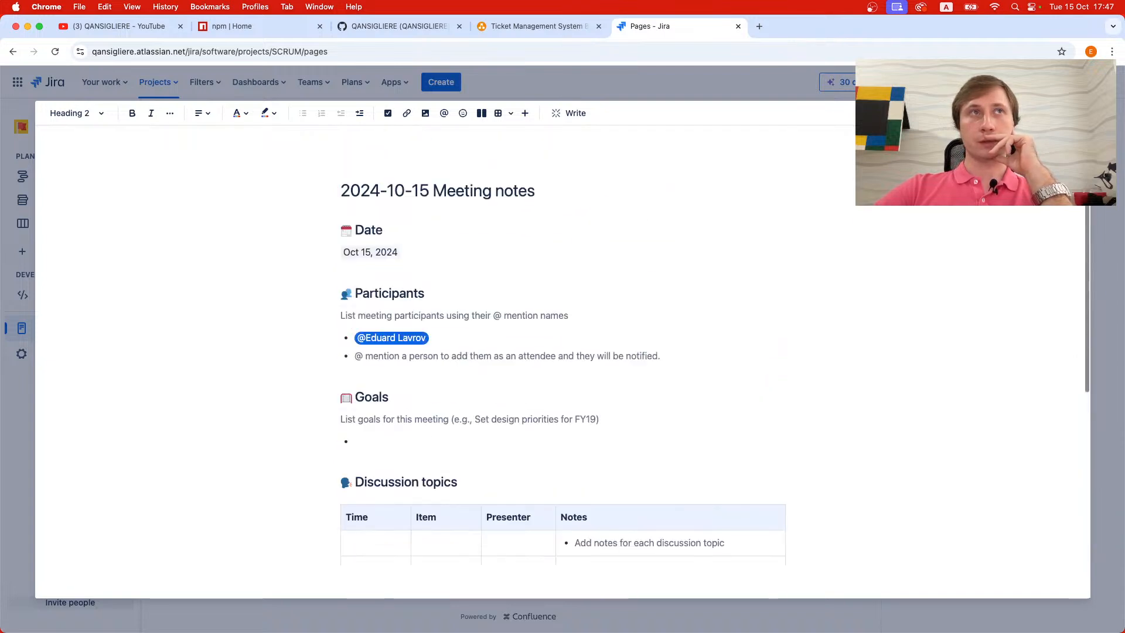
{"action": "left_click", "coordinate": [993, 113]}
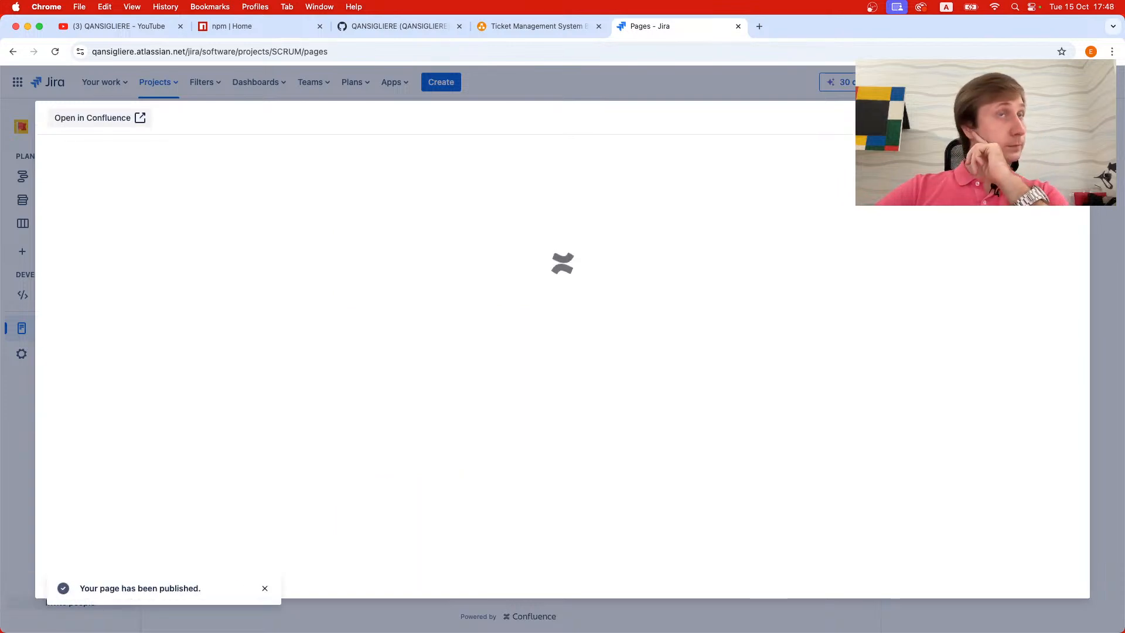
- View the published meeting notes and the space overview in Confluence, return to Jira, and close the page preview
{"action": "left_click", "coordinate": [104, 120]}
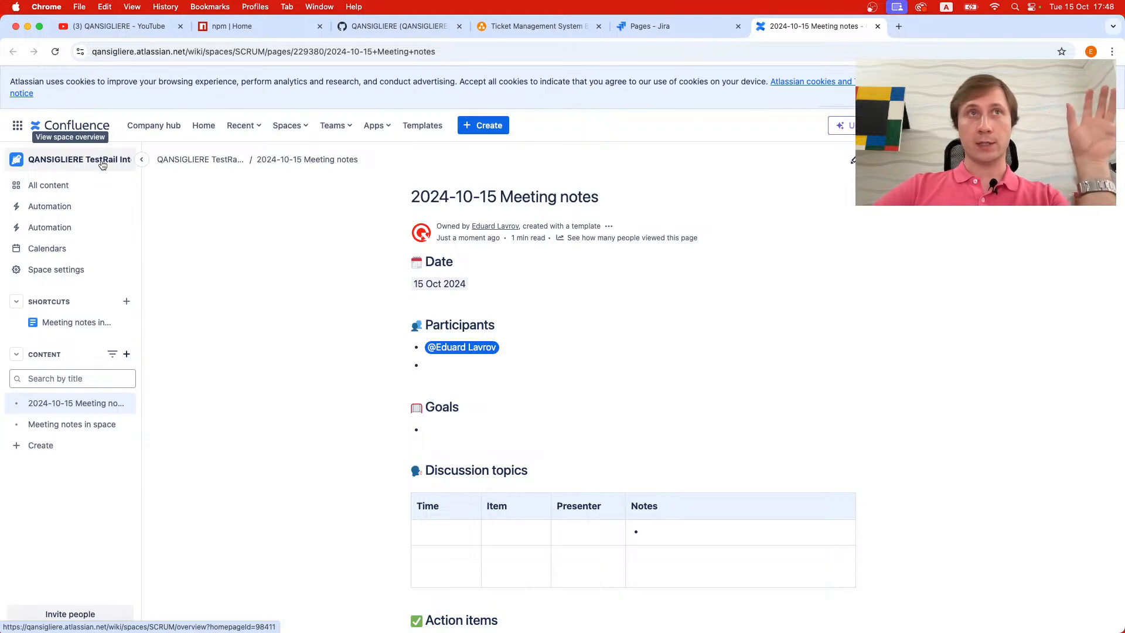
{"action": "left_click", "coordinate": [102, 165]}
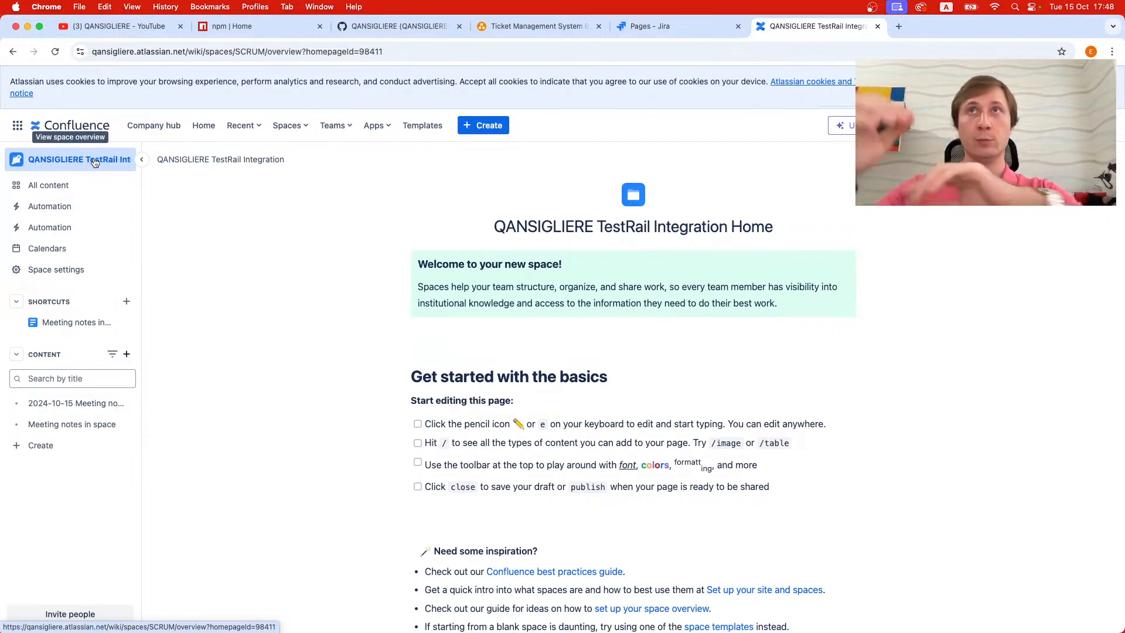
{"action": "left_click", "coordinate": [669, 29]}
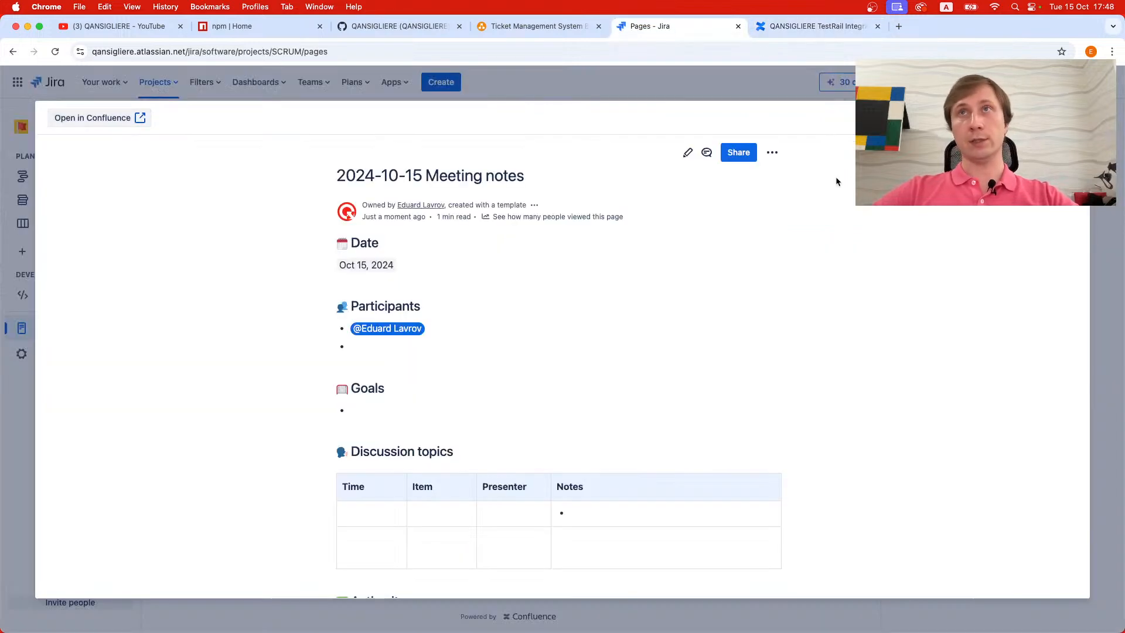
{"action": "key", "text": "Escape"}
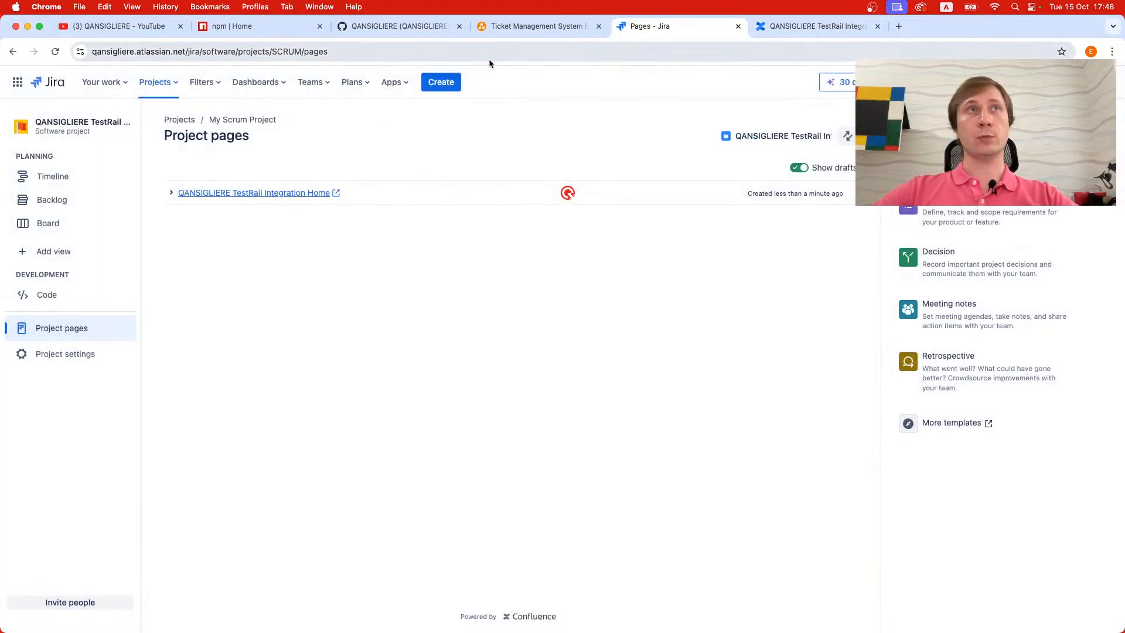
- Open the project's timeline with the entry field for a new epic
{"action": "left_click", "coordinate": [61, 200]}
{"action": "left_click", "coordinate": [69, 176]}
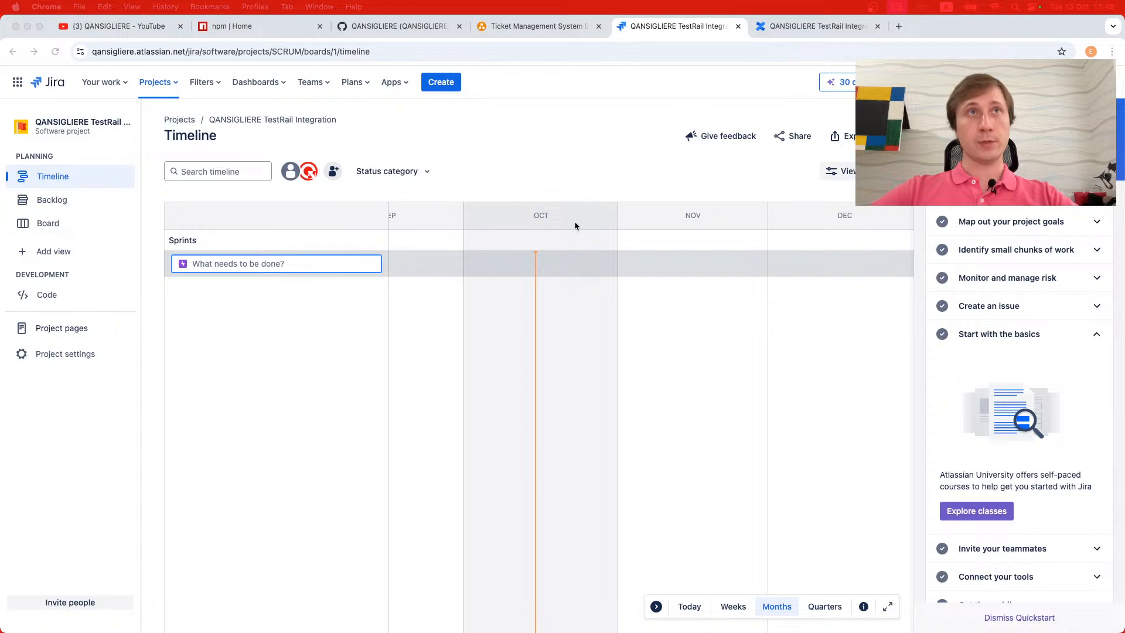
{"action": "left_click", "coordinate": [495, 134]}
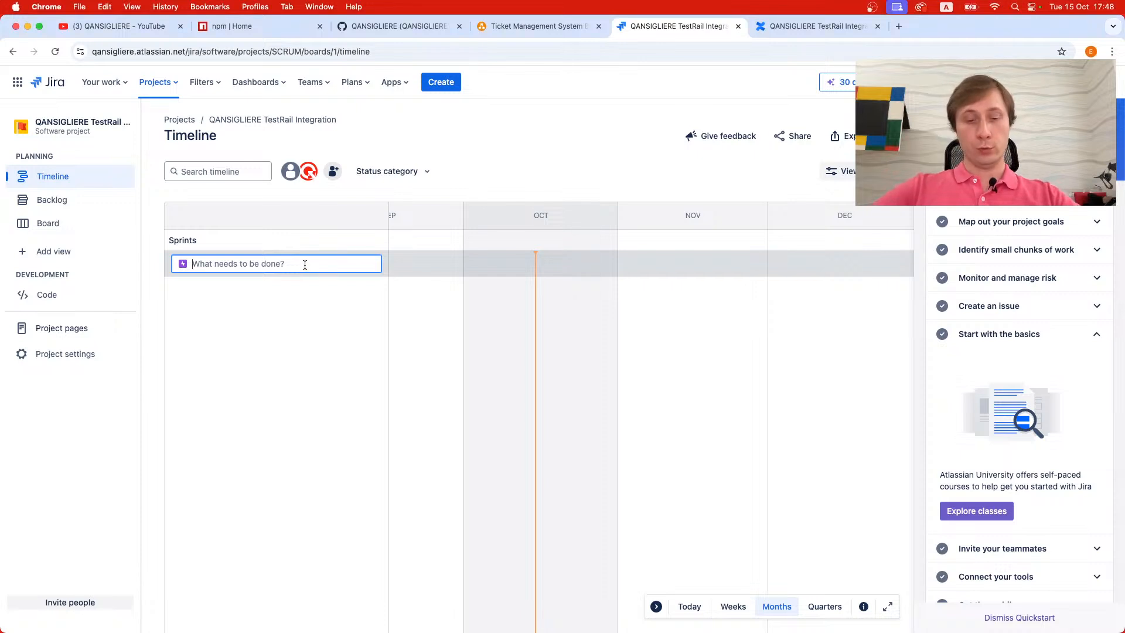
{"action": "type", "text": "Word"}
{"action": "key", "text": "BackSpace"}
{"action": "key", "text": "BackSpace"}
{"action": "key", "text": "BackSpace"}
{"action": "key", "text": "BackSpace"}
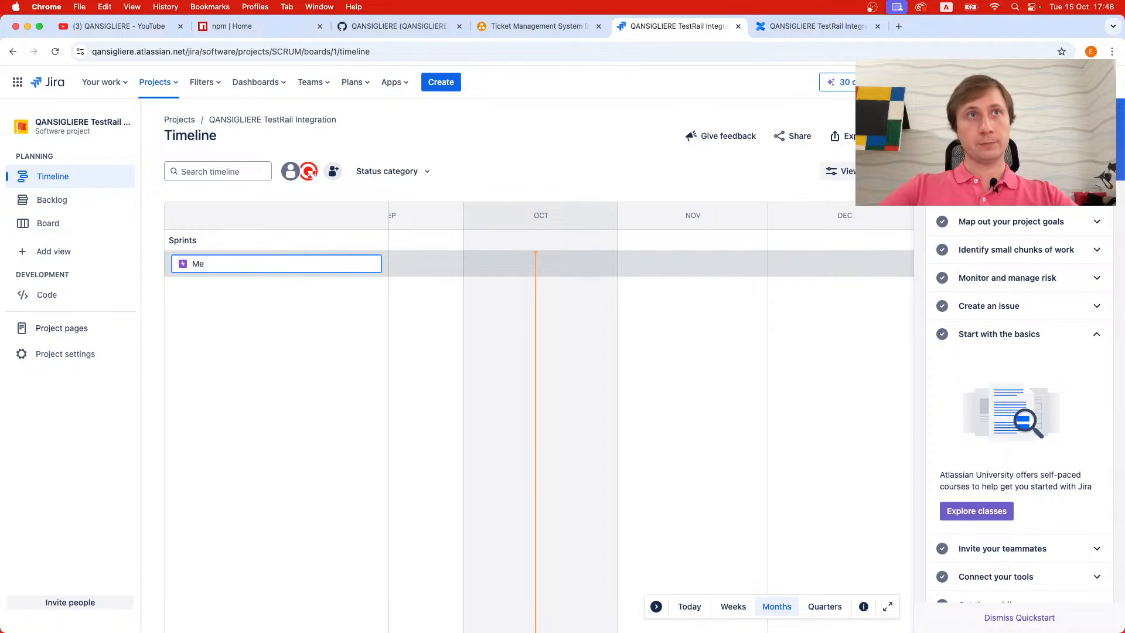
{"action": "type", "text": "Man"}
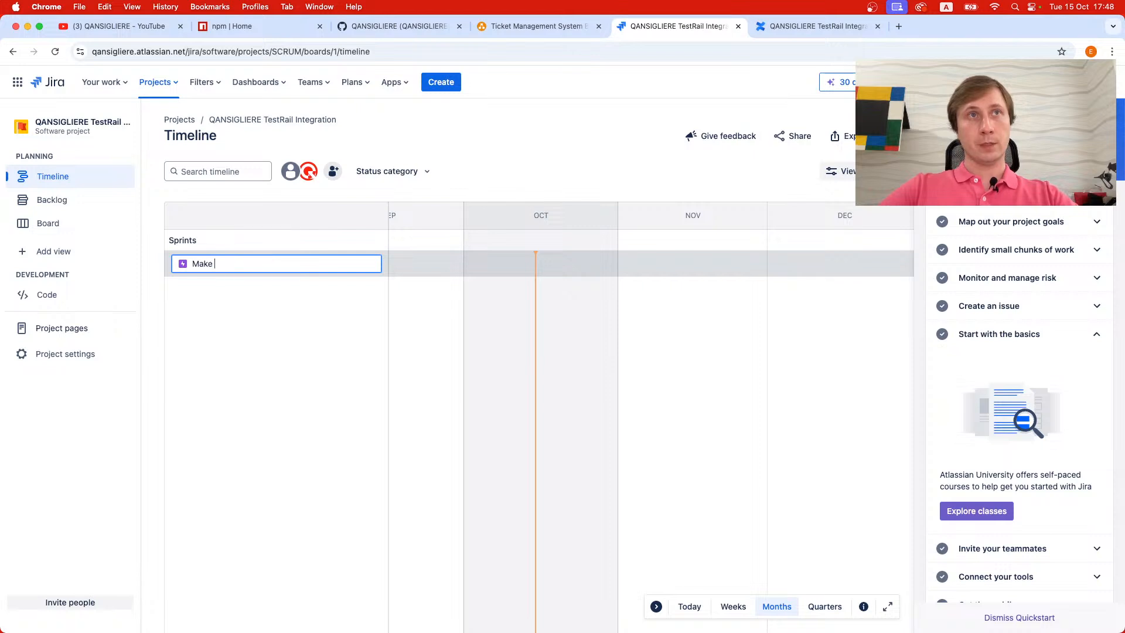
{"action": "type", "text": "e a T"}
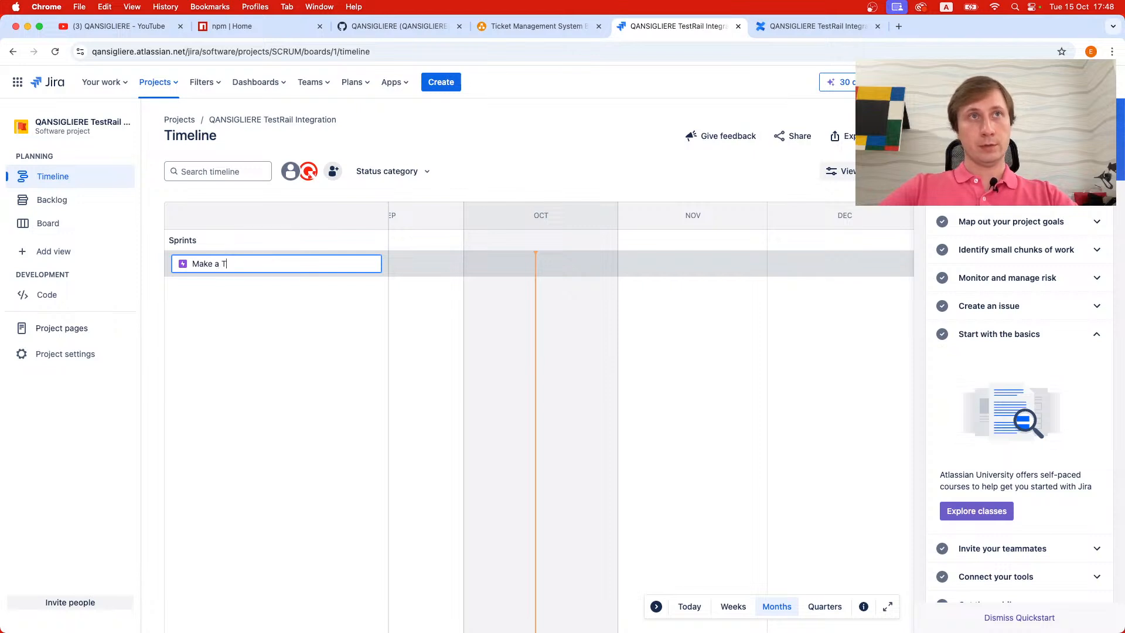
{"action": "type", "text": "estRail i"}
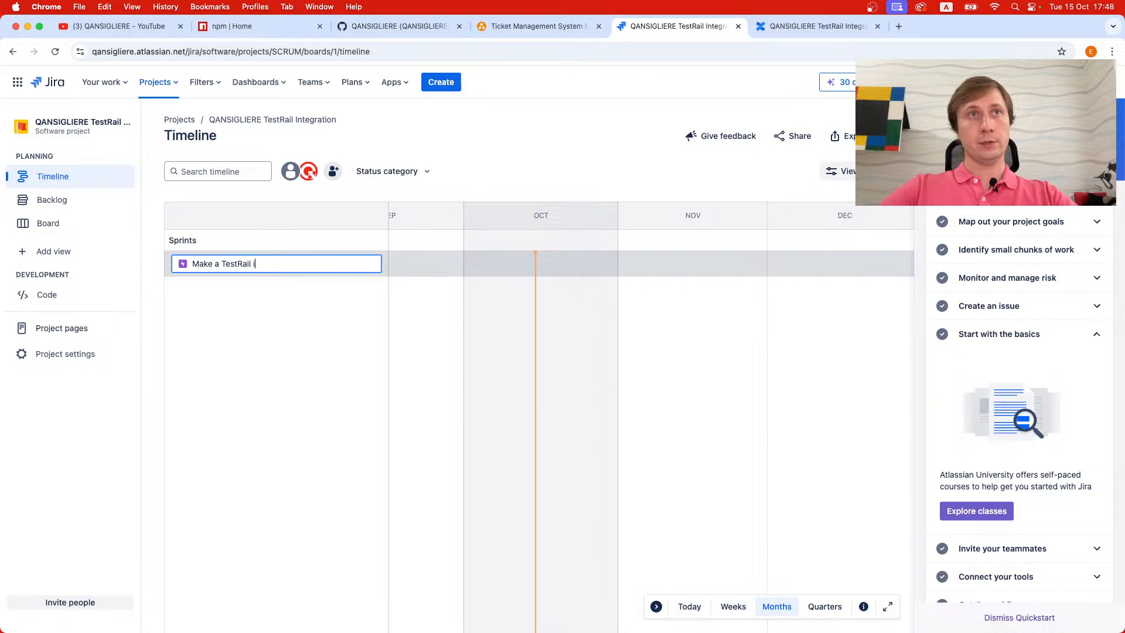
{"action": "type", "text": "nte"}
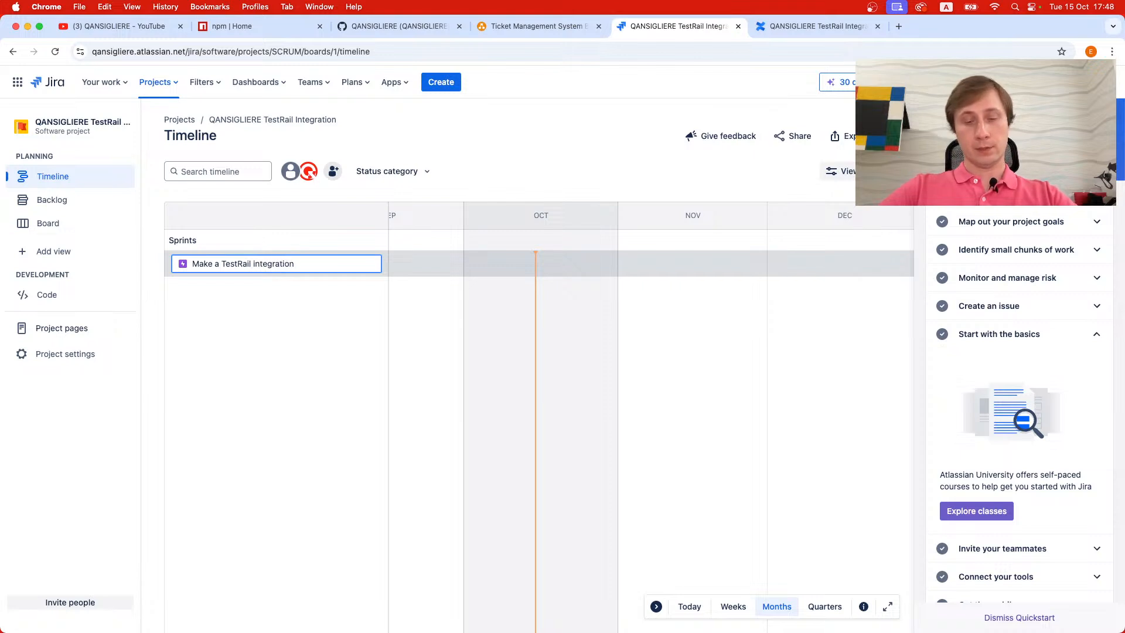
{"action": "type", "text": "gration"}
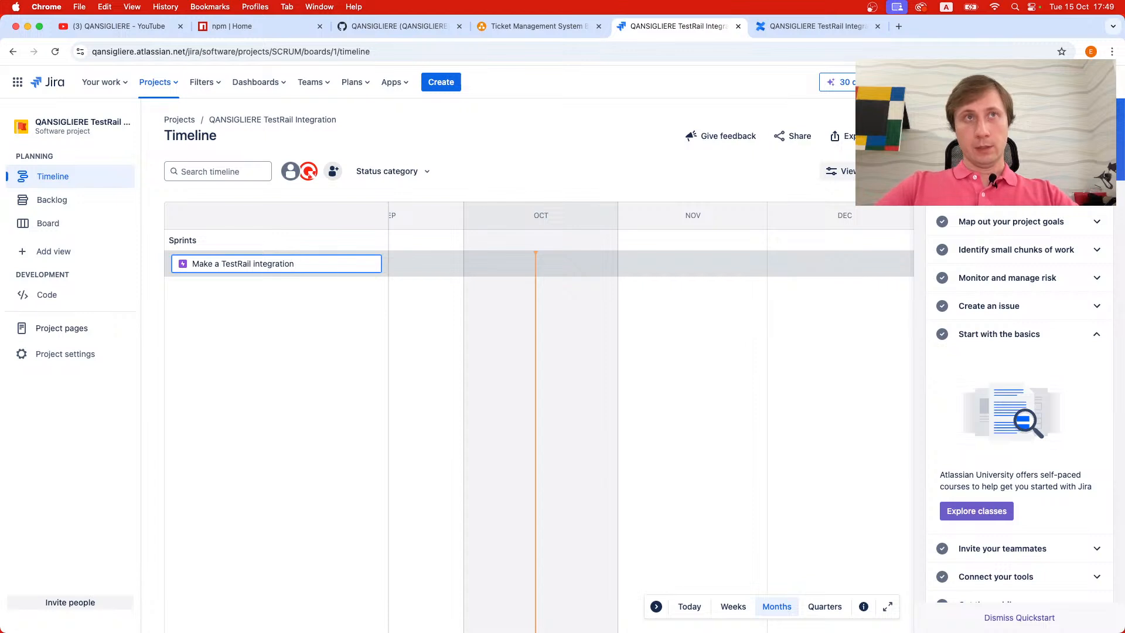
{"action": "type", "text": " and"}
{"action": "key", "text": "super+a"}
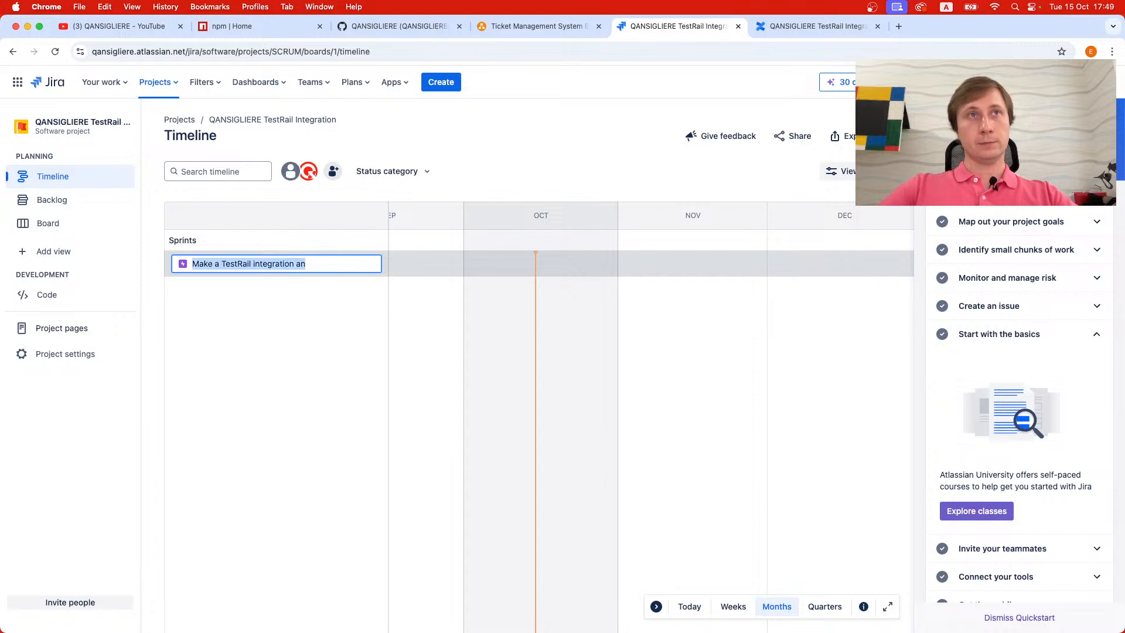
- Create an epic named "TestRail Integration (JS)" in the project's timeline
{"action": "type", "text": "TestRail"}
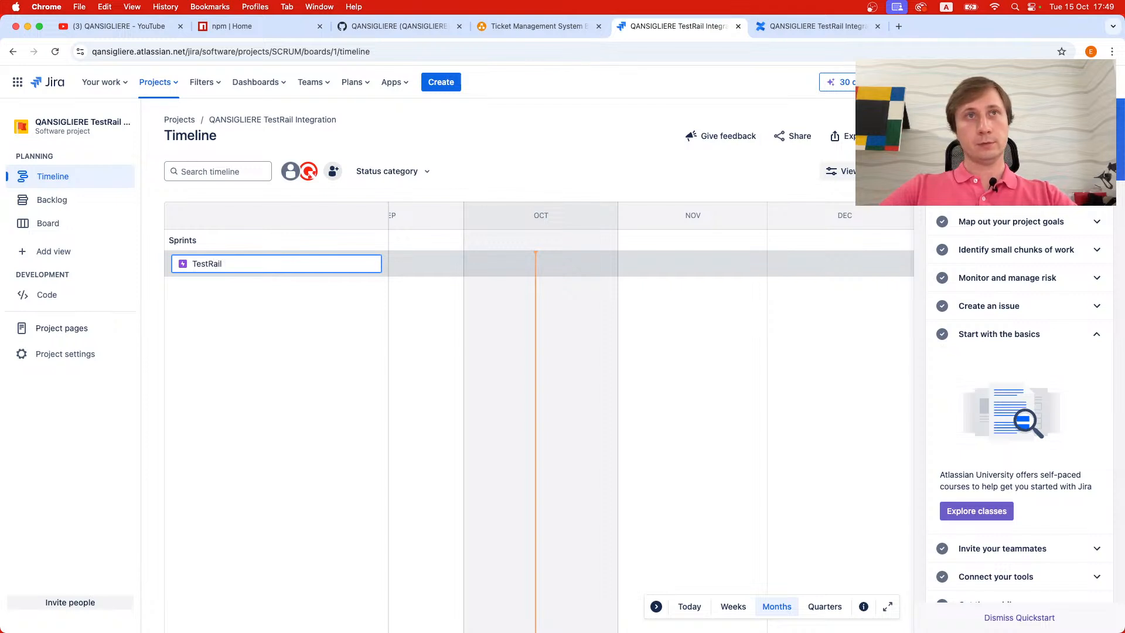
{"action": "type", "text": " Inte"}
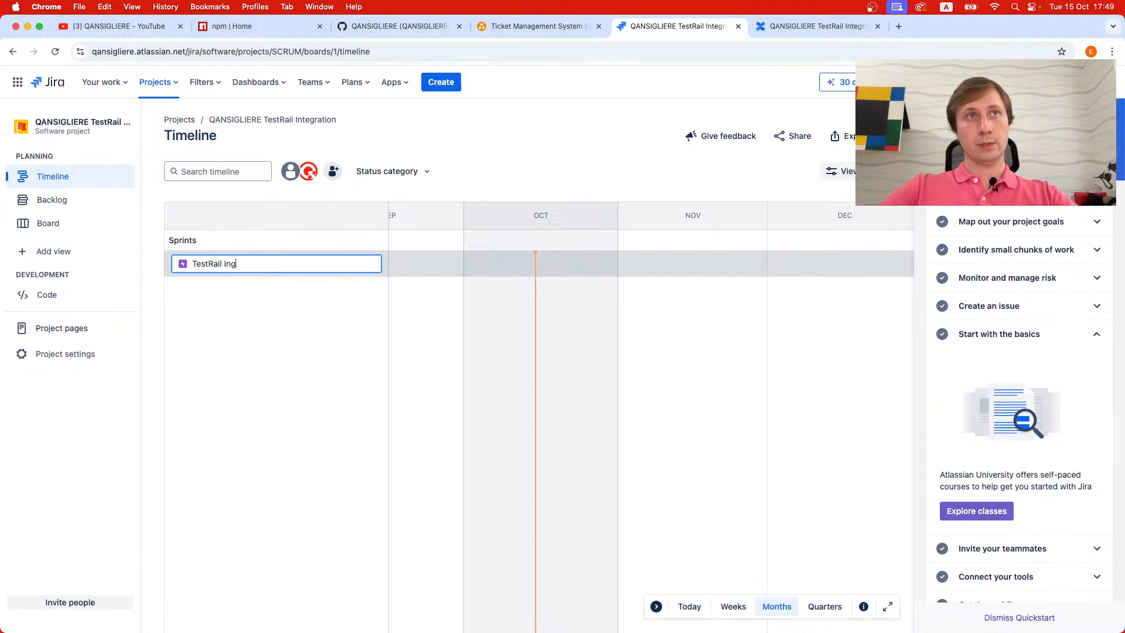
{"action": "type", "text": "gration (JS)"}
{"action": "key", "text": "Return"}
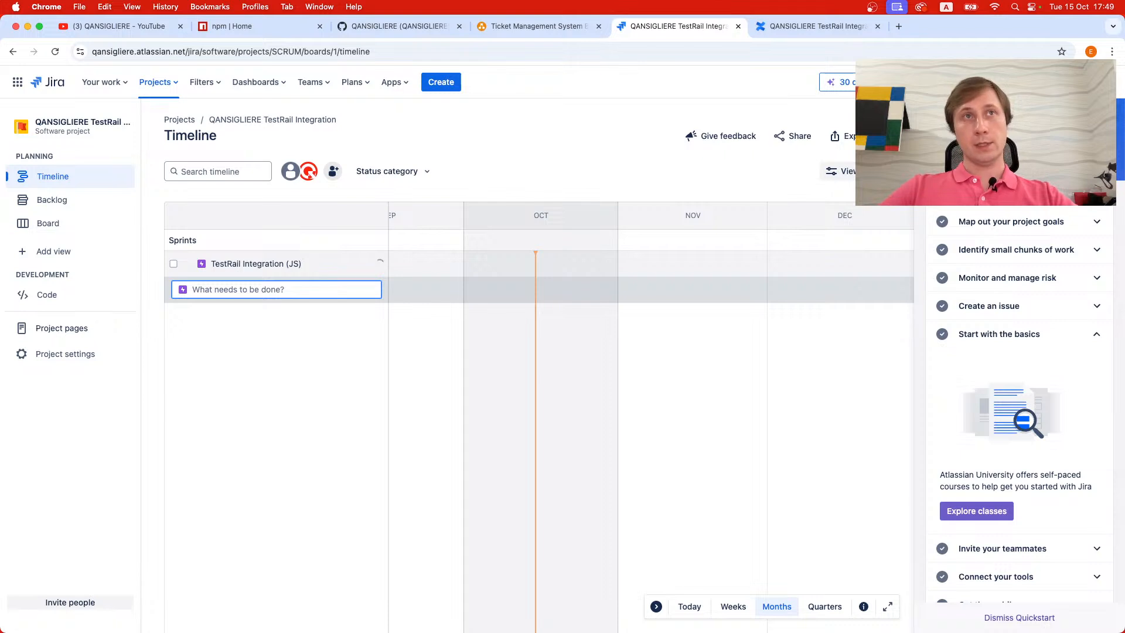
- Open the TestRail Integration (JS) epic's full page in a separate browser tab and start adding a child issue
{"action": "left_click", "coordinate": [292, 271]}
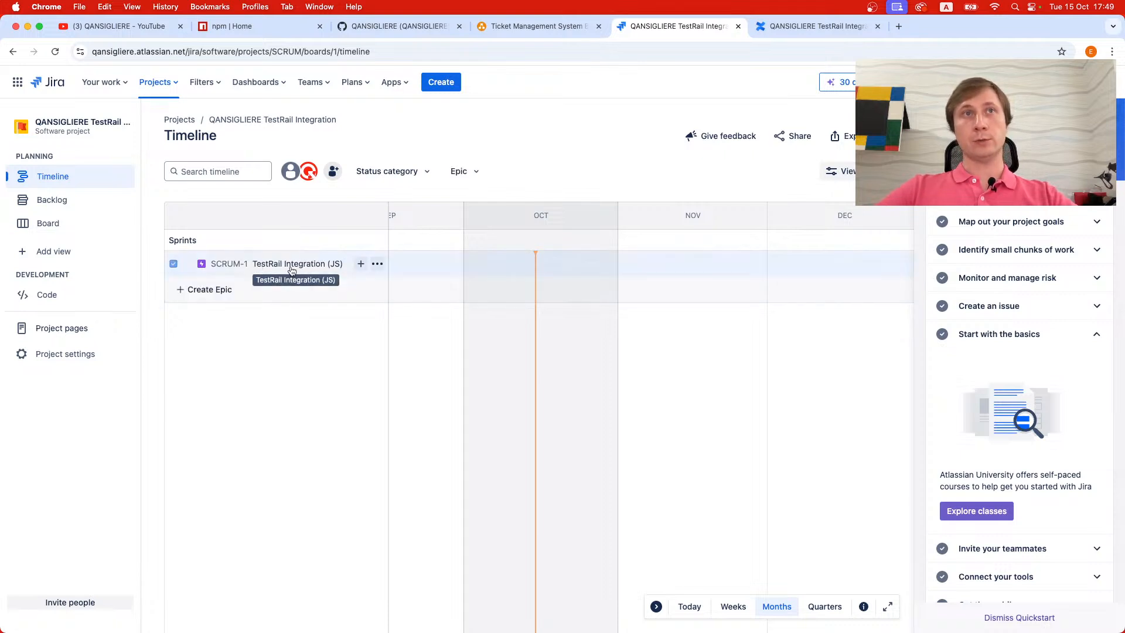
{"action": "left_click", "coordinate": [220, 264], "text": "super"}
{"action": "left_click", "coordinate": [926, 26]}
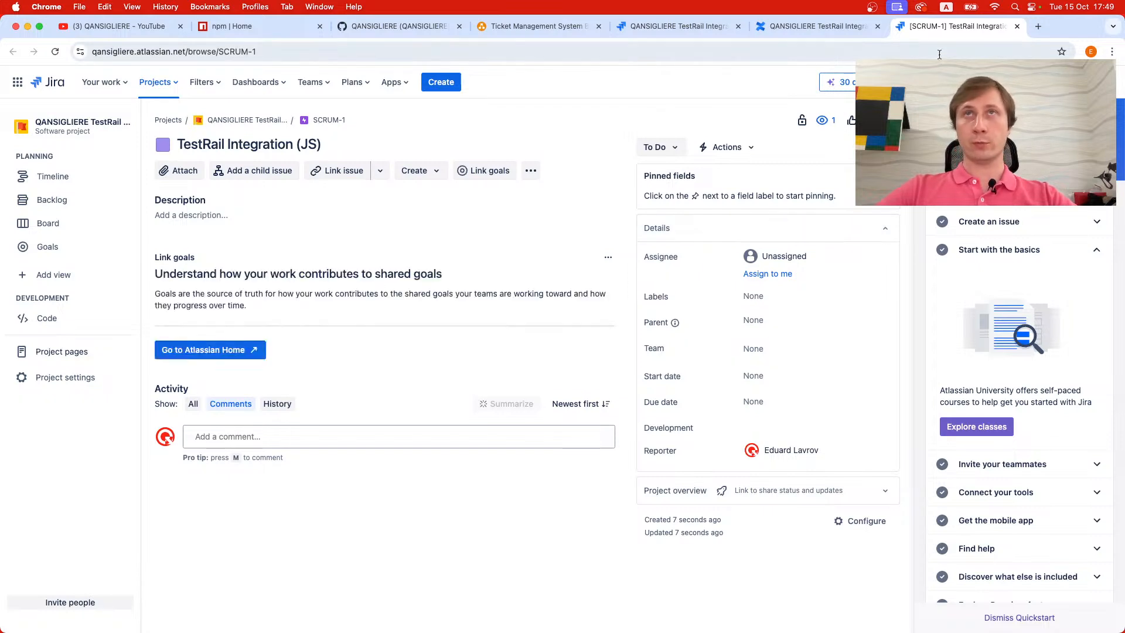
{"action": "left_click", "coordinate": [829, 26]}
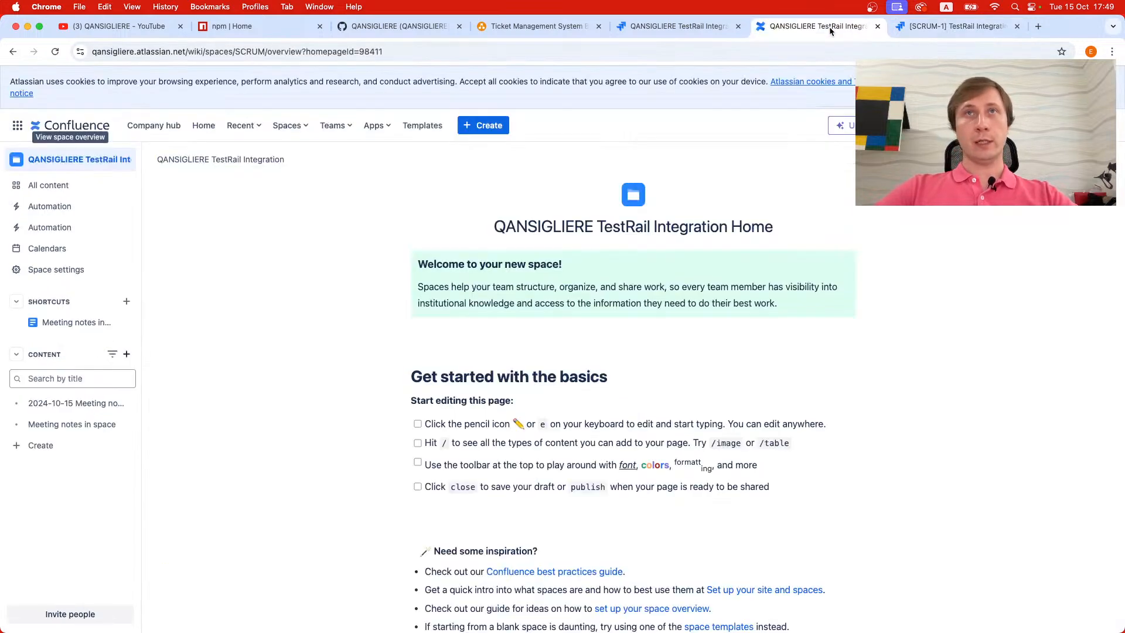
{"action": "left_click", "coordinate": [704, 27]}
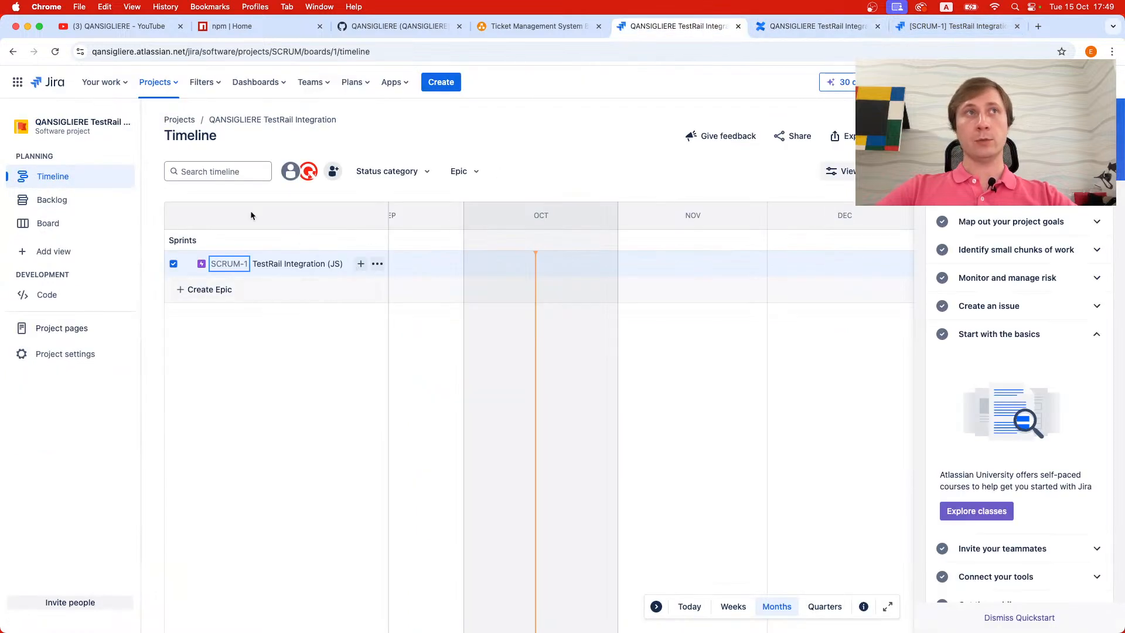
{"action": "left_click", "coordinate": [968, 30]}
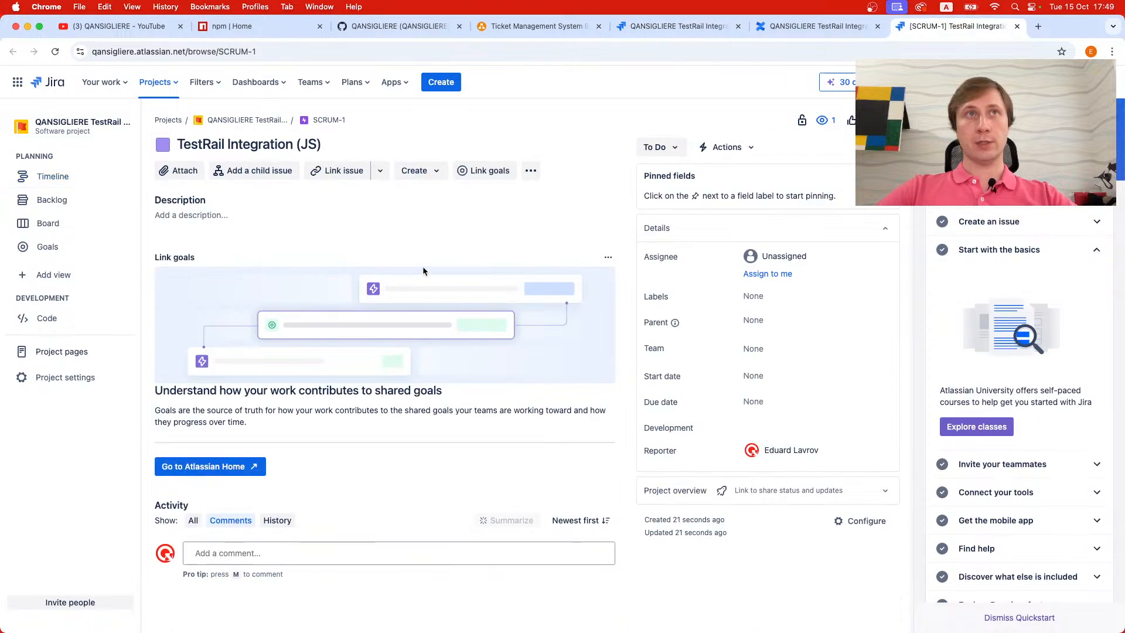
{"action": "left_click", "coordinate": [291, 174]}
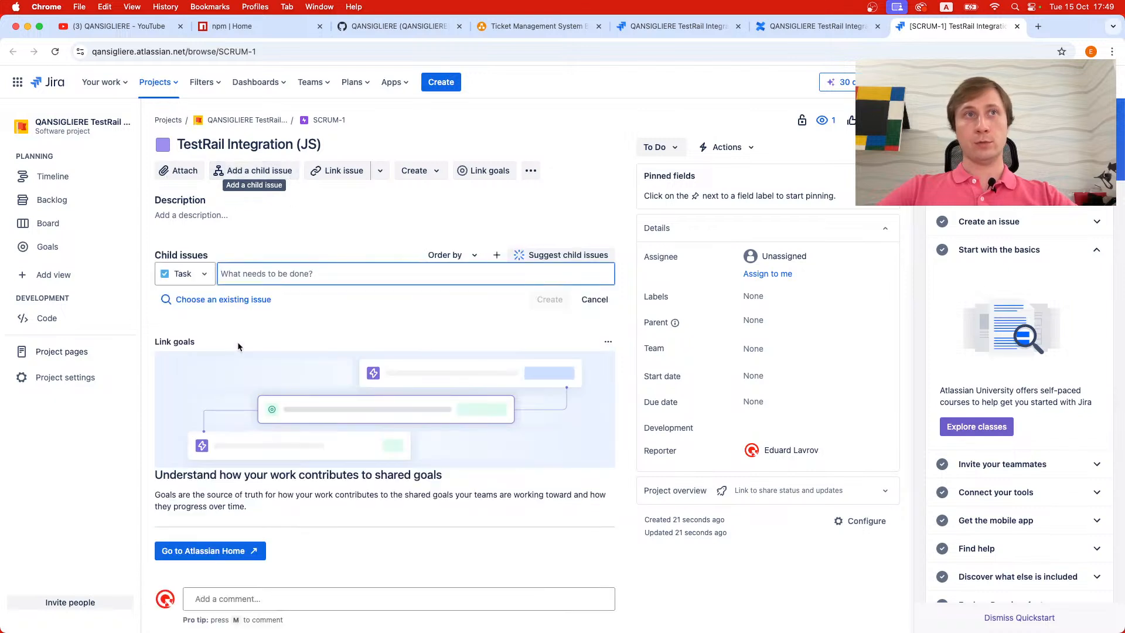
{"action": "left_click", "coordinate": [184, 273]}
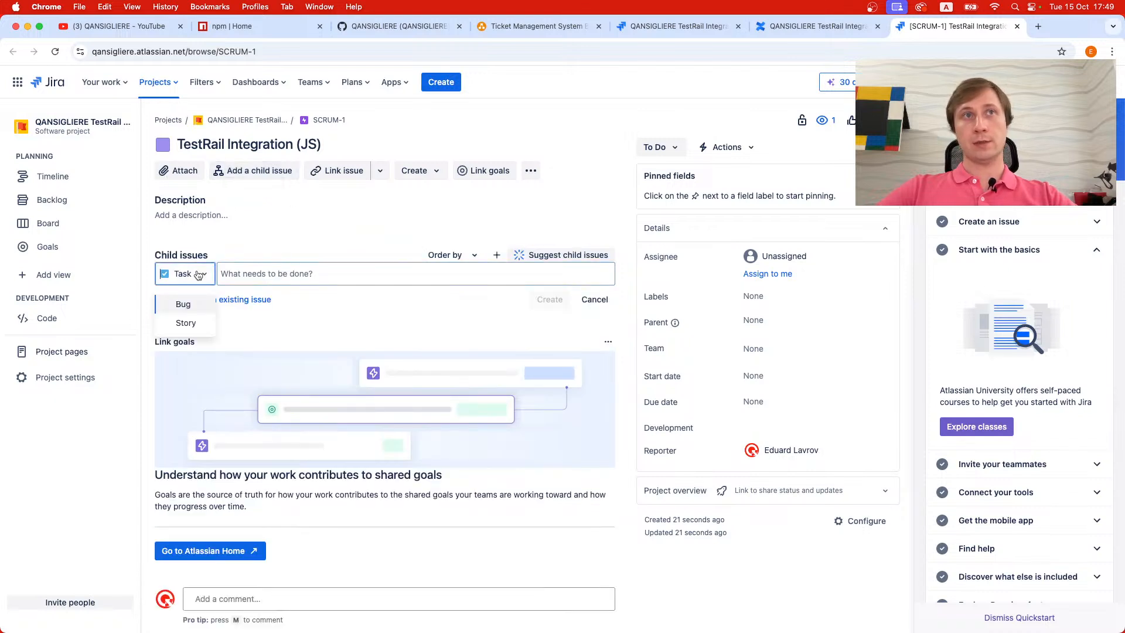
{"action": "left_click", "coordinate": [198, 323]}
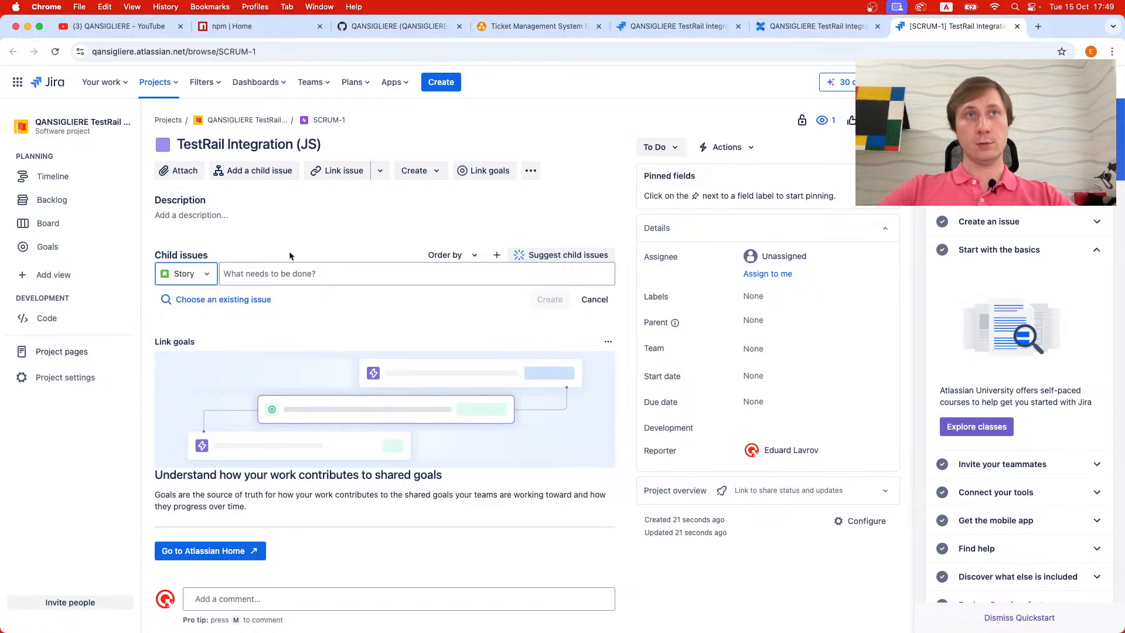
{"action": "left_click", "coordinate": [283, 271]}
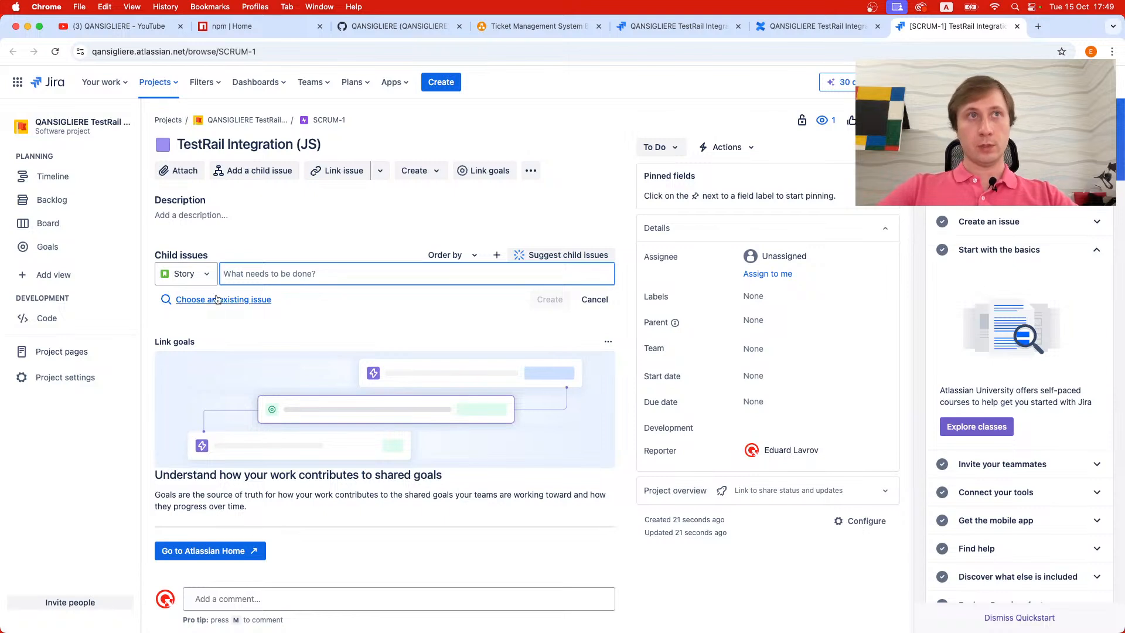
{"action": "left_click", "coordinate": [206, 273]}
{"action": "left_click", "coordinate": [202, 306]}
- Add a child task named "Create a new Github Repository" to the epic
{"action": "left_click", "coordinate": [263, 269]}
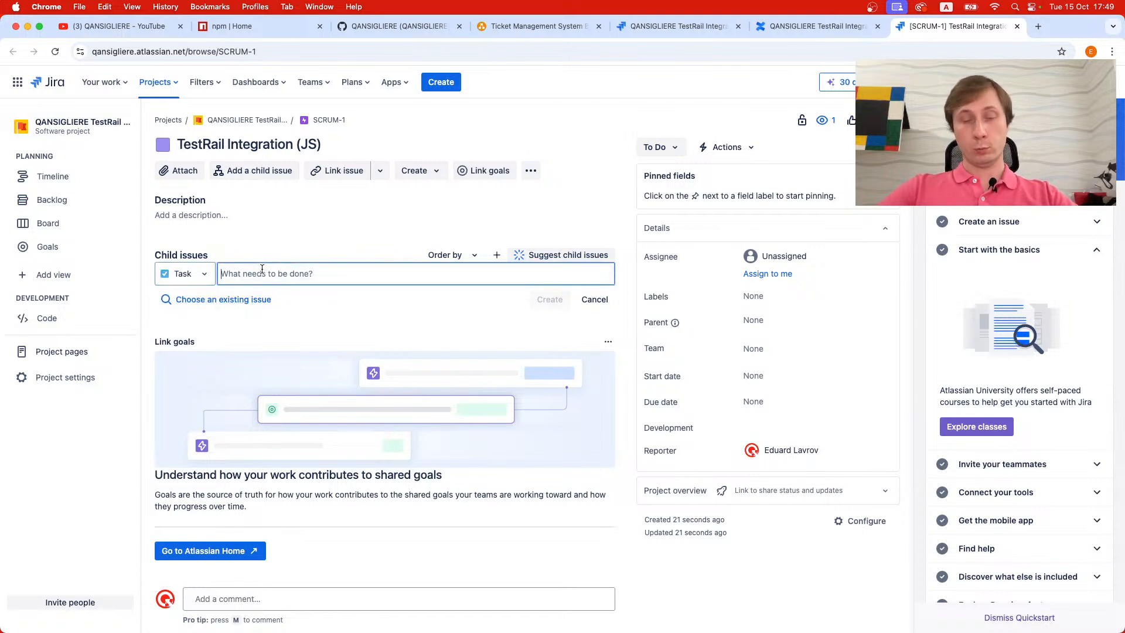
{"action": "type", "text": "Create a n"}
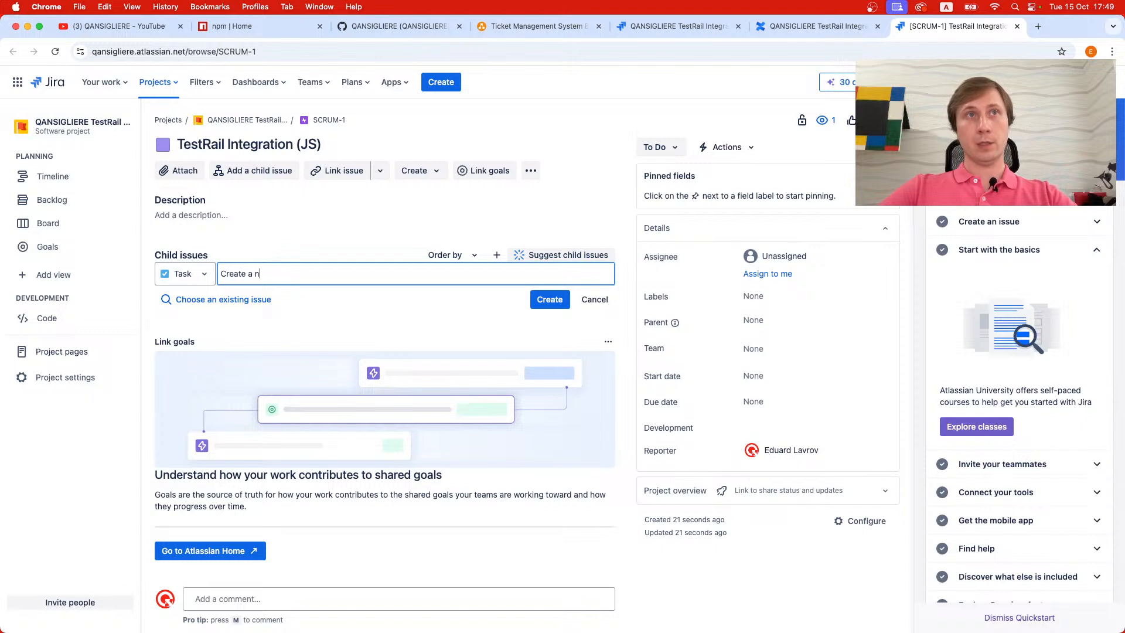
{"action": "type", "text": "ew Gif"}
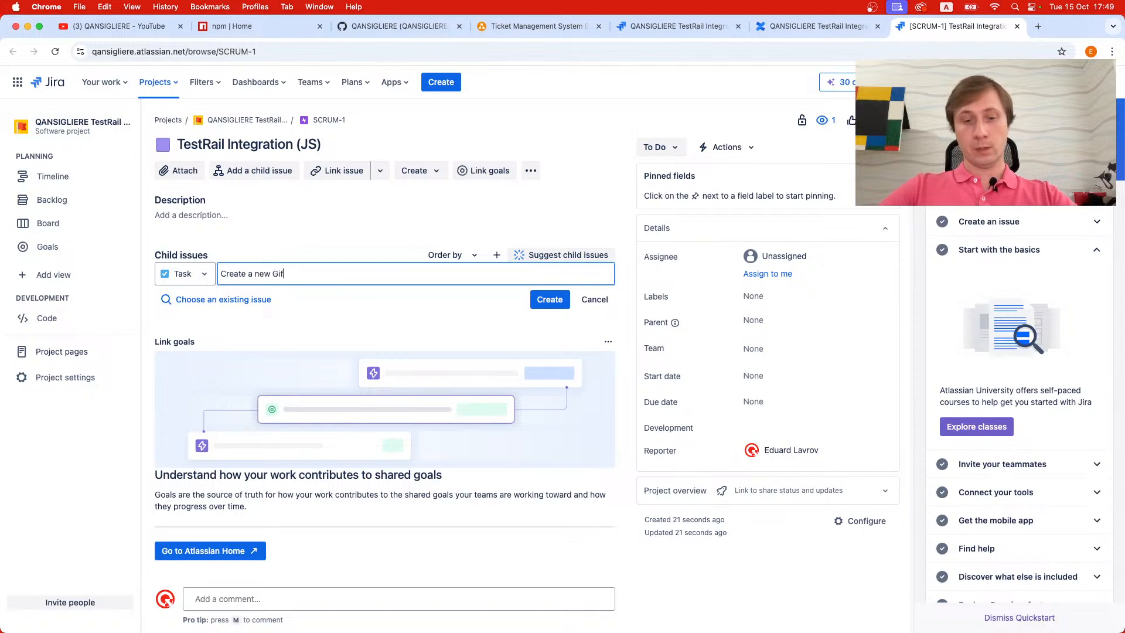
{"action": "key", "text": "BackSpace"}
{"action": "type", "text": "th"}
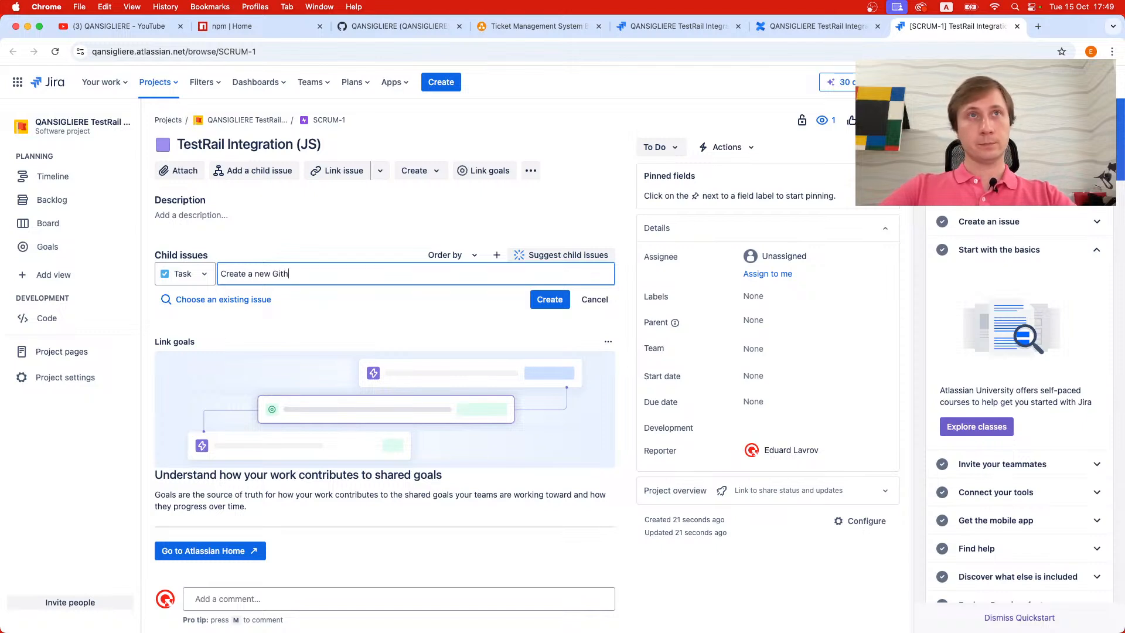
{"action": "type", "text": "ub Rep"}
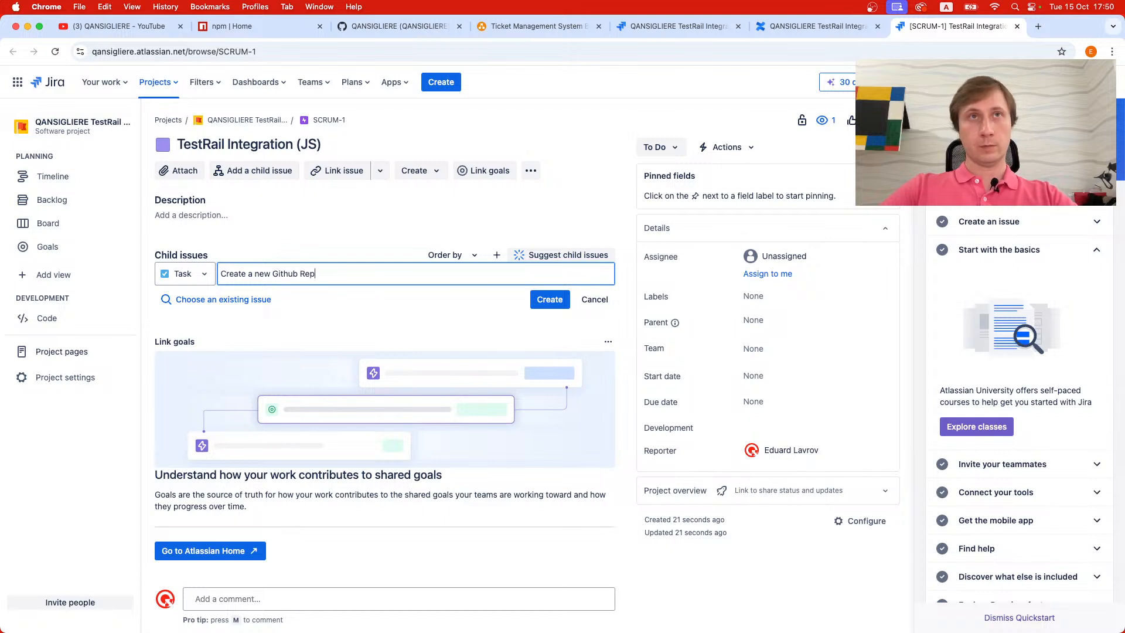
{"action": "type", "text": "ort"}
{"action": "type", "text": "sitor"}
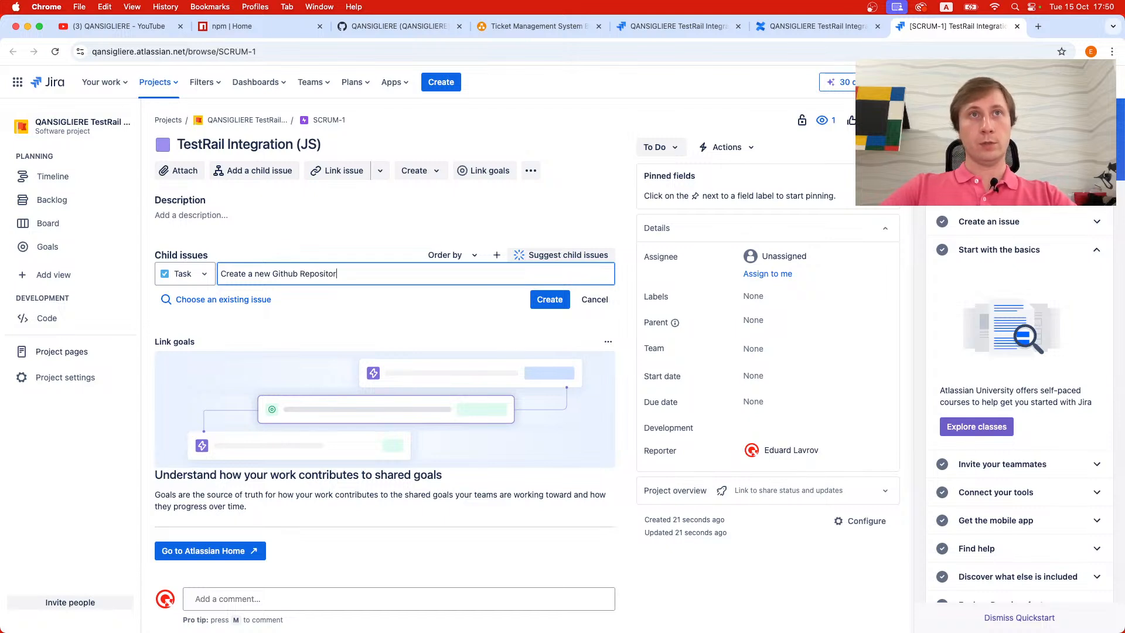
{"action": "type", "text": "y"}
{"action": "key", "text": "Return"}
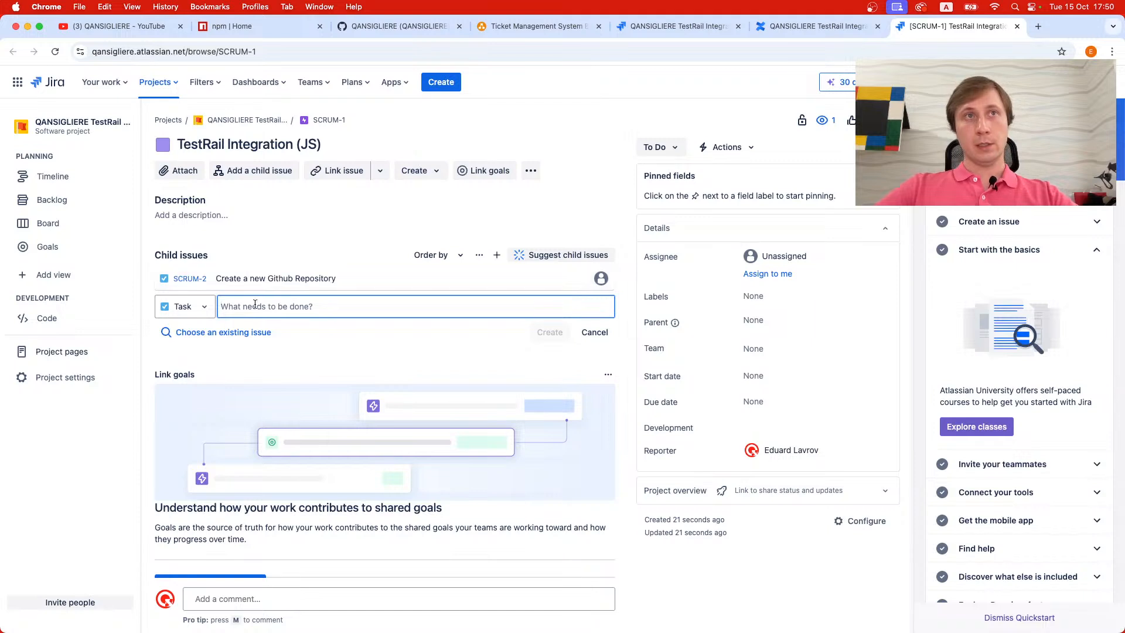
- Add a second child task named "Create and prepare a Readme file" to the epic
{"action": "type", "text": "Create "}
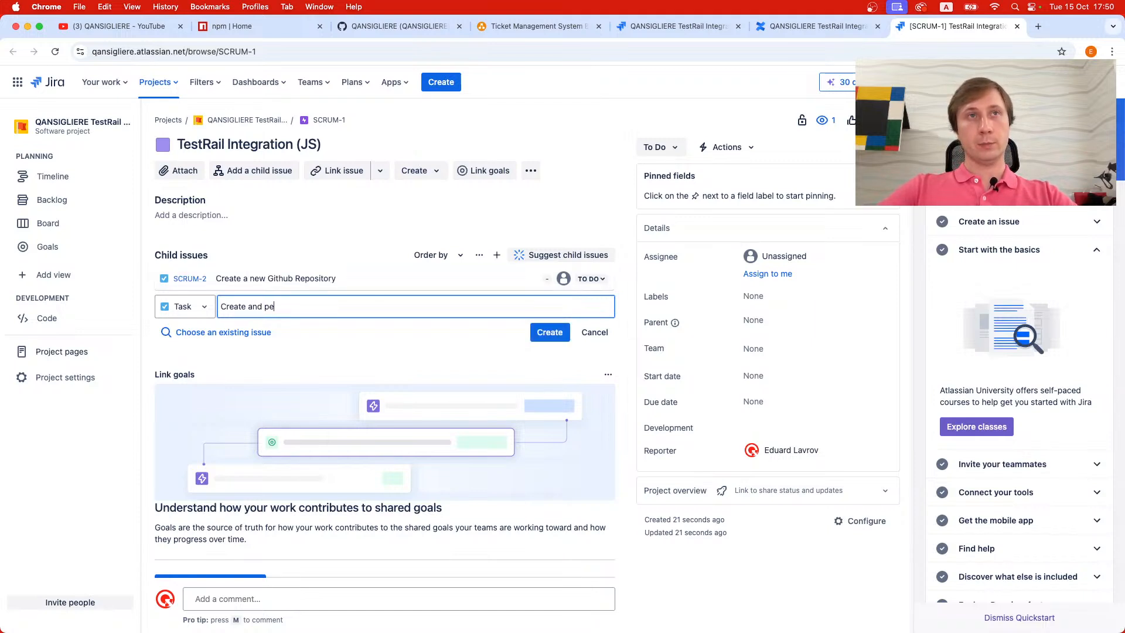
{"action": "type", "text": "and pe"}
{"action": "key", "text": "BackSpace"}
{"action": "type", "text": "repare a Rea"}
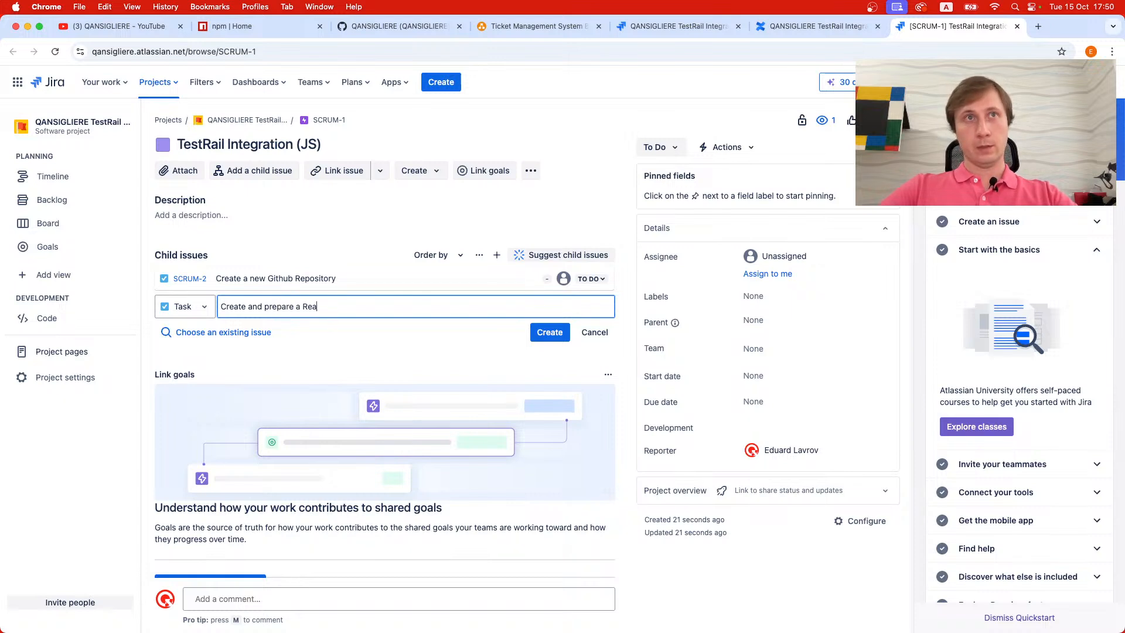
{"action": "type", "text": "dme file"}
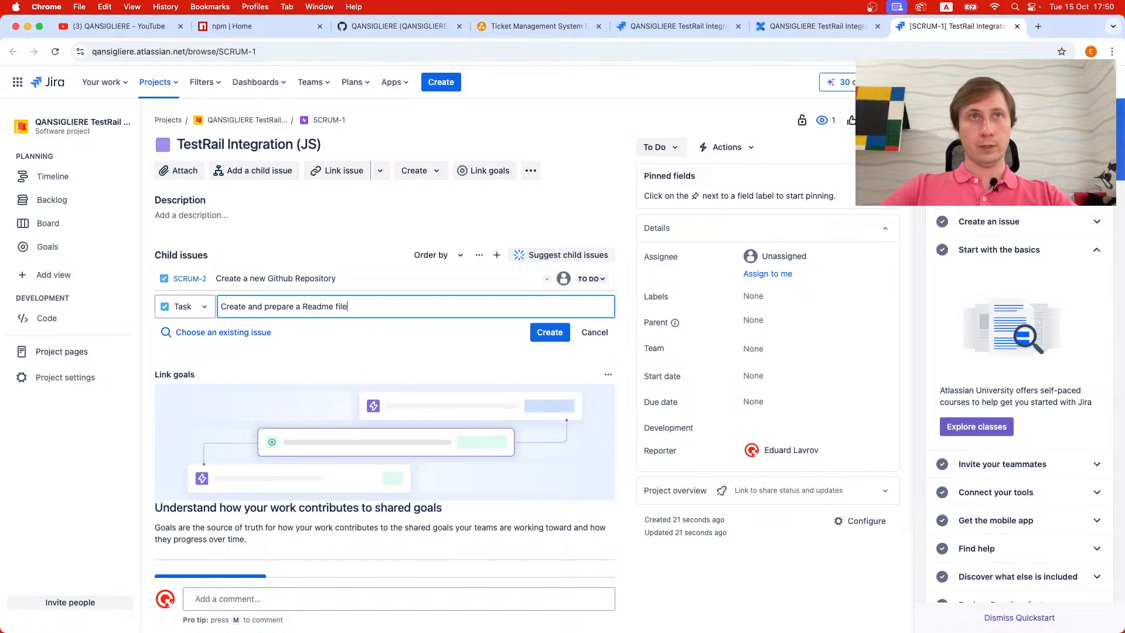
{"action": "key", "text": "Return"}
- Add a child story named "Authentication (json settings)" to the epic
{"action": "left_click", "coordinate": [205, 346]}
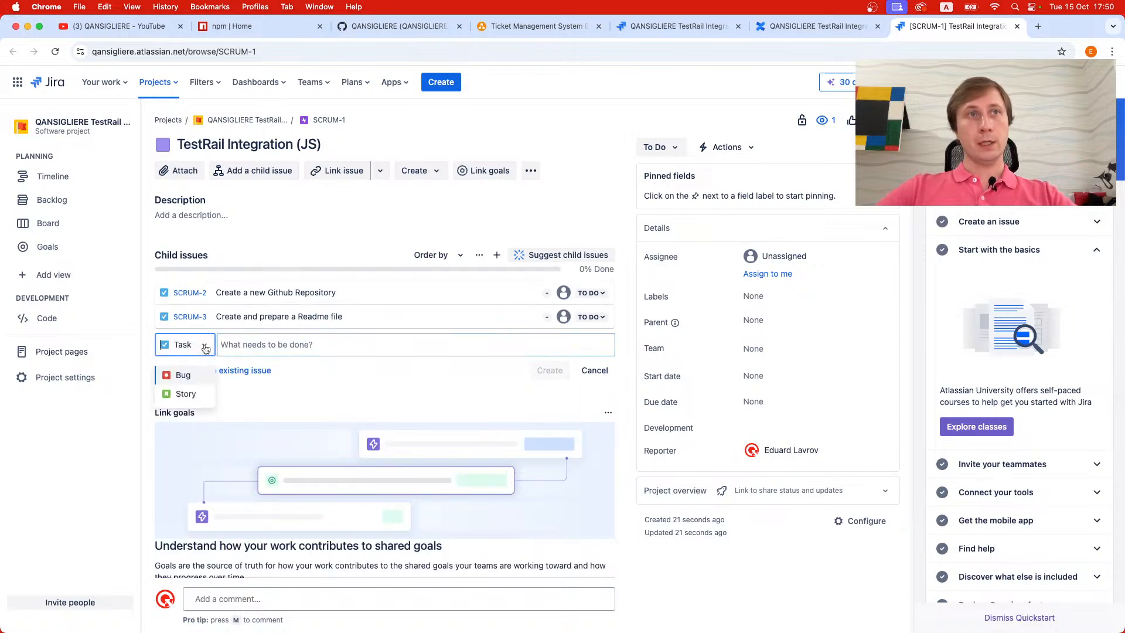
{"action": "left_click", "coordinate": [183, 394]}
{"action": "left_click", "coordinate": [313, 349]}
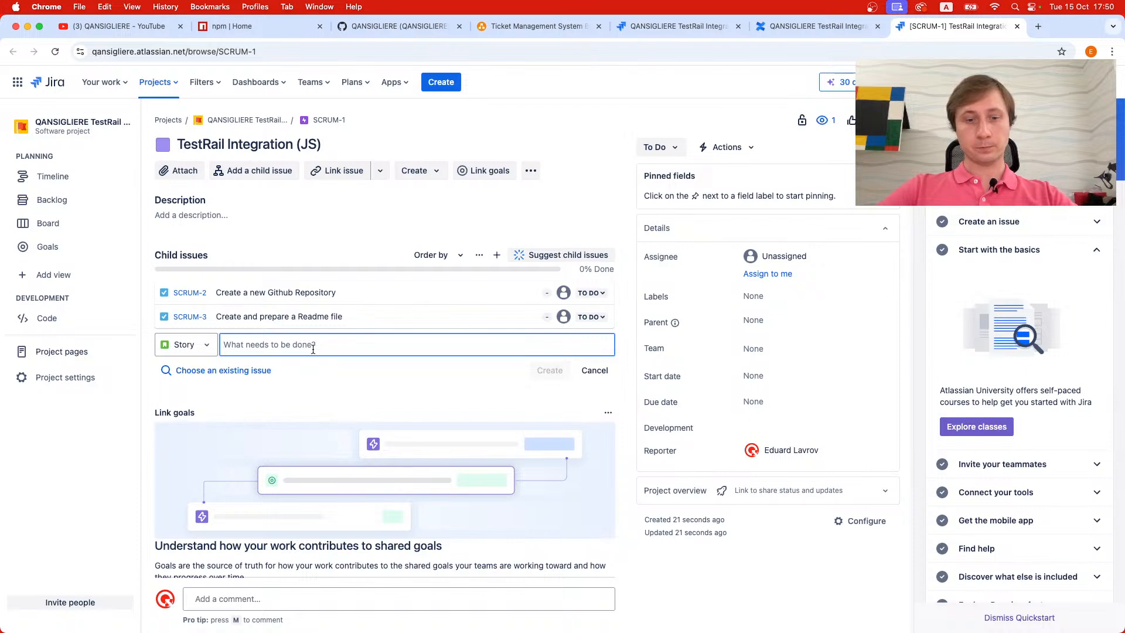
{"action": "type", "text": "Authen"}
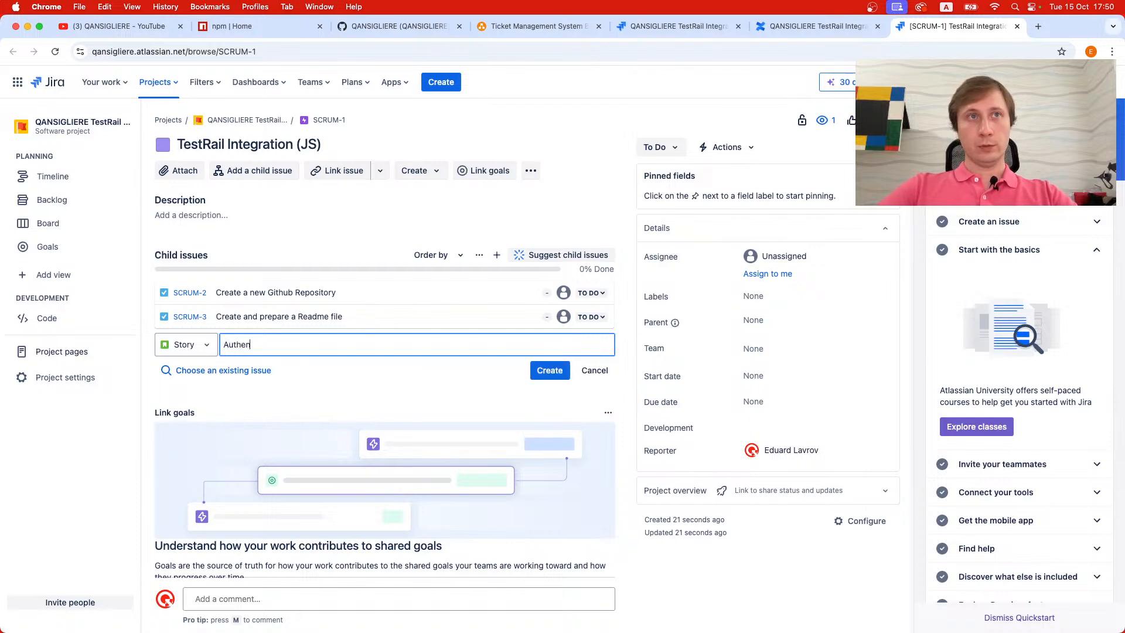
{"action": "type", "text": "tication (js"}
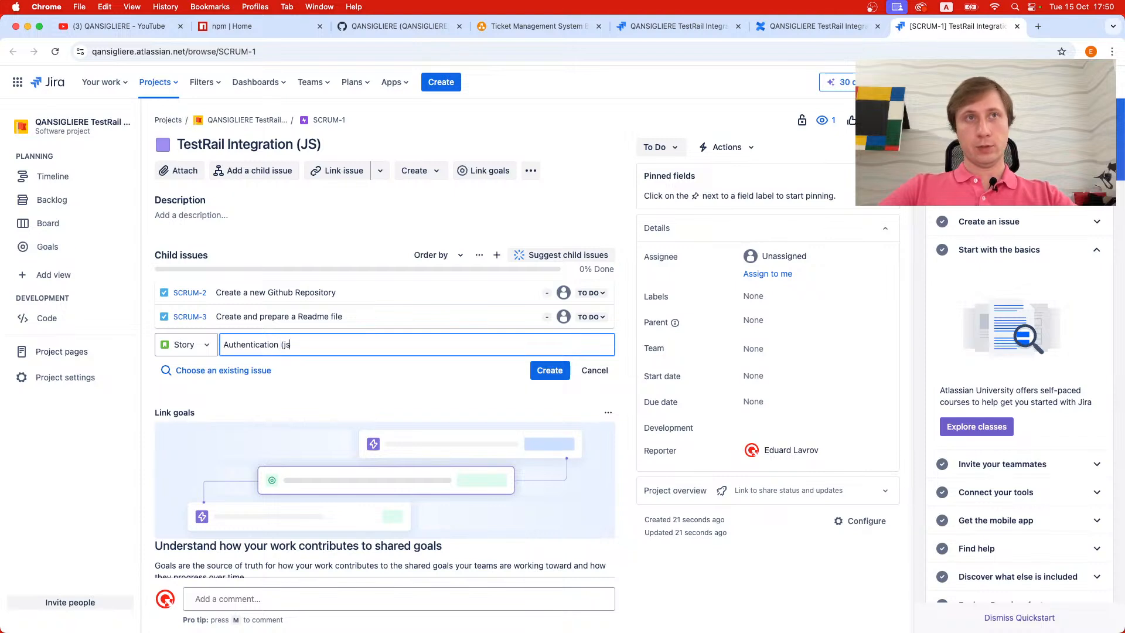
{"action": "type", "text": "on settings"}
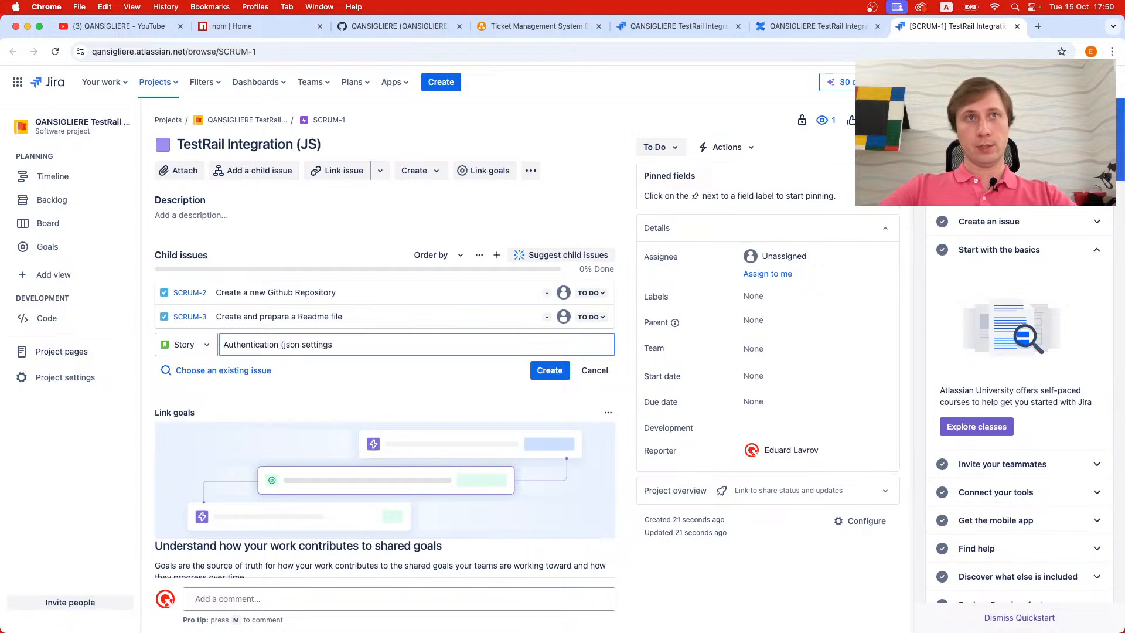
{"action": "type", "text": ")"}
{"action": "key", "text": "Return"}
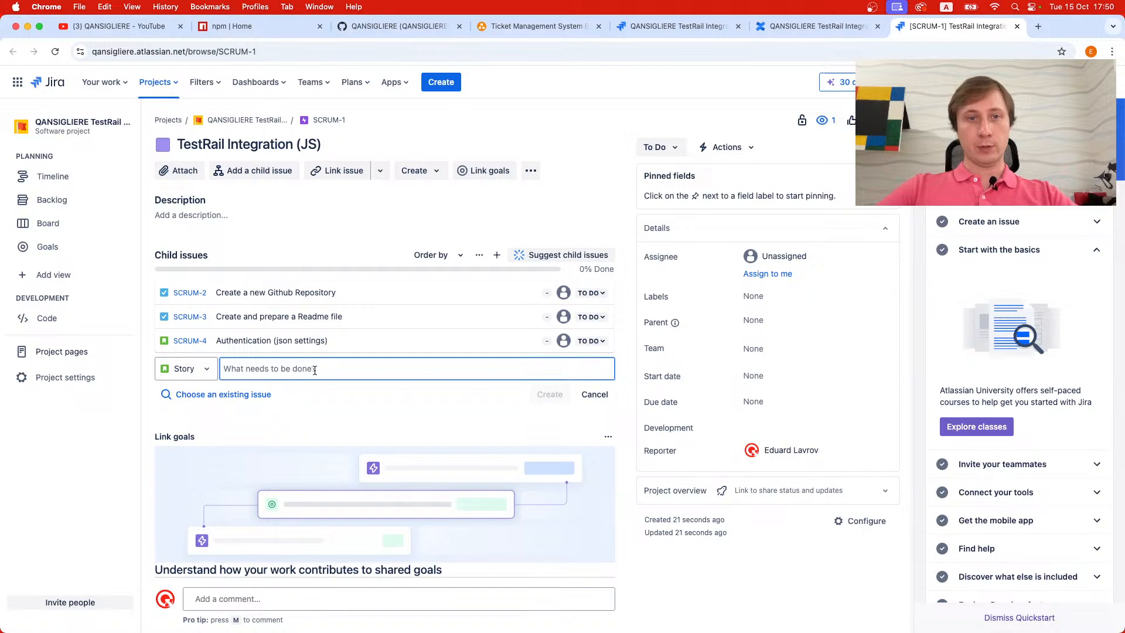
- Add a child story named "Method to create a new test run" to the epic
{"action": "type", "text": "Meth"}
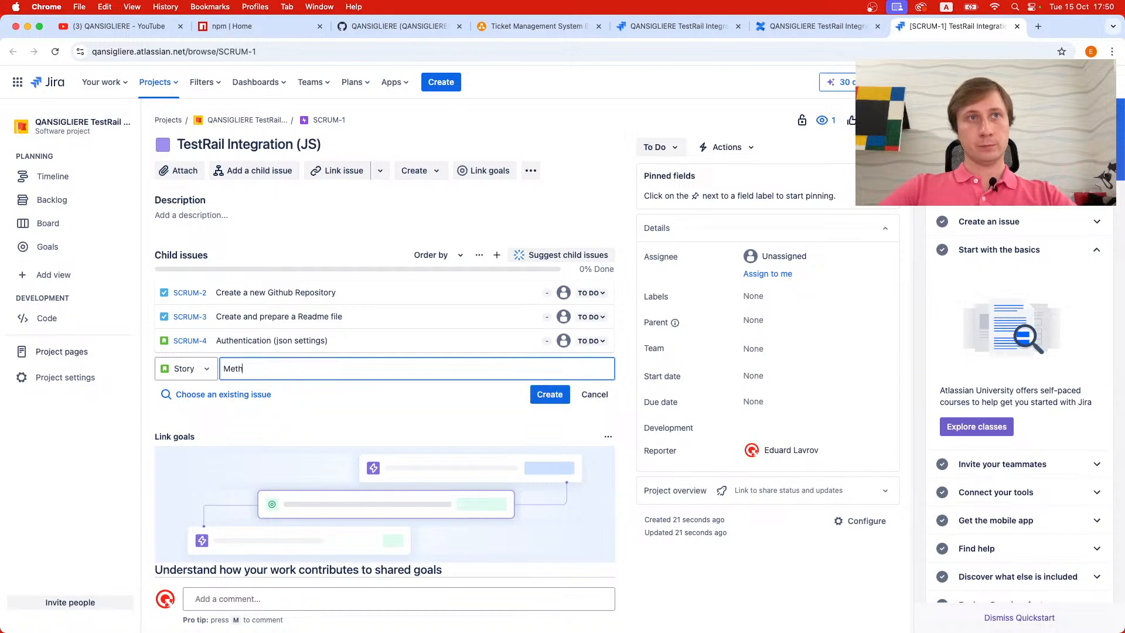
{"action": "type", "text": "od to crea"}
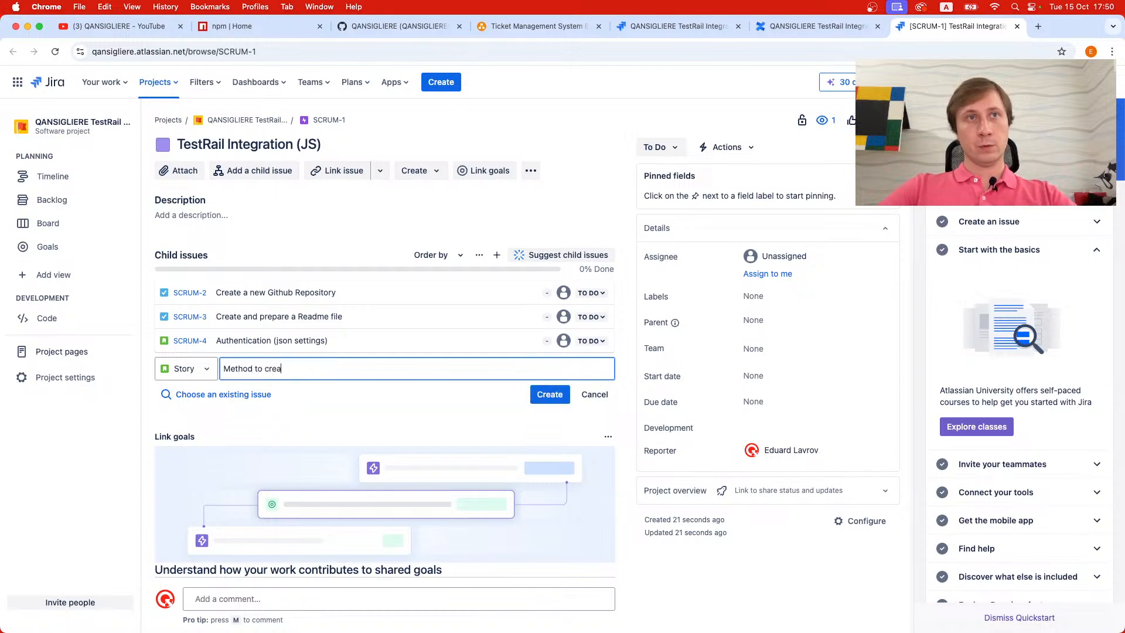
{"action": "type", "text": "te a new test run"}
{"action": "key", "text": "Return"}
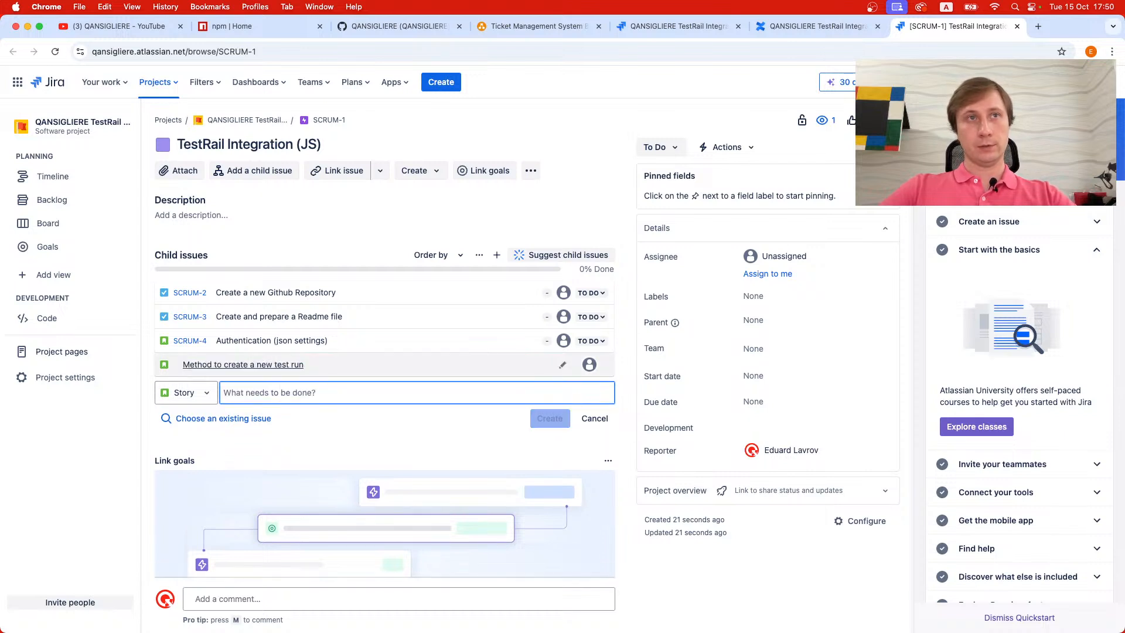
- Add a child story named "Method to get a list of all test cases from any specific run" to the epic
{"action": "type", "text": "Method to"}
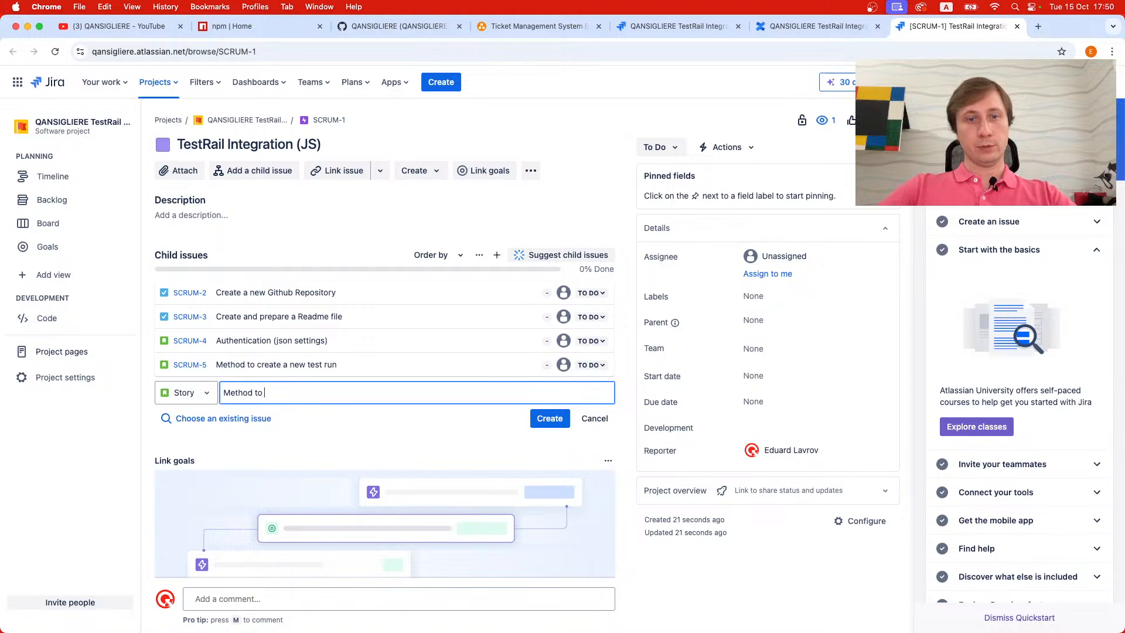
{"action": "type", "text": " get a list of"}
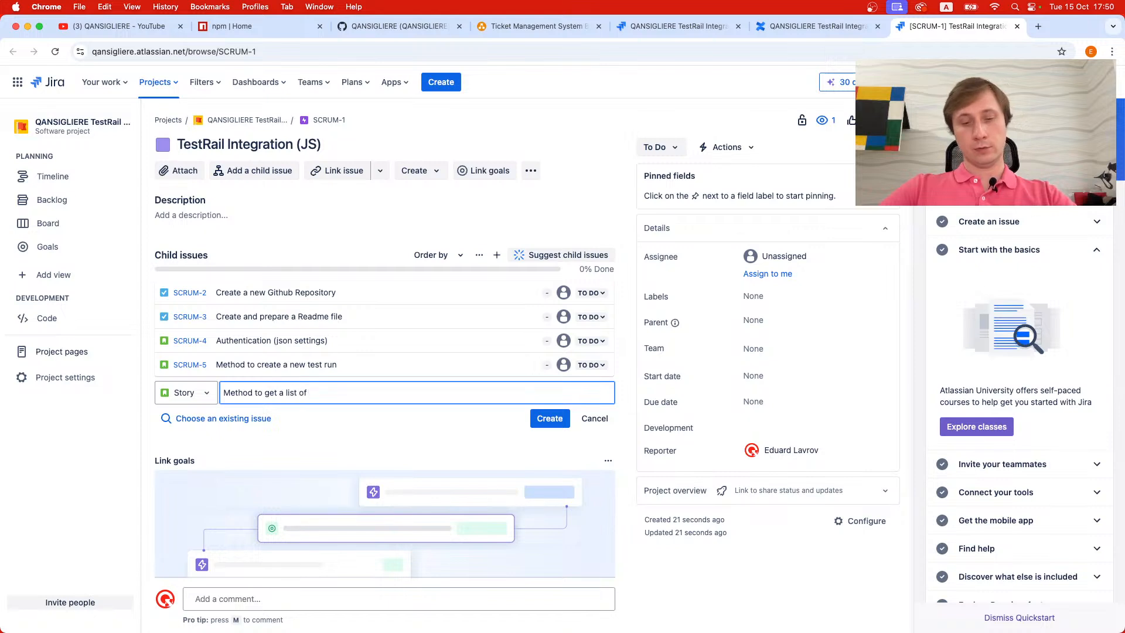
{"action": "type", "text": " all test"}
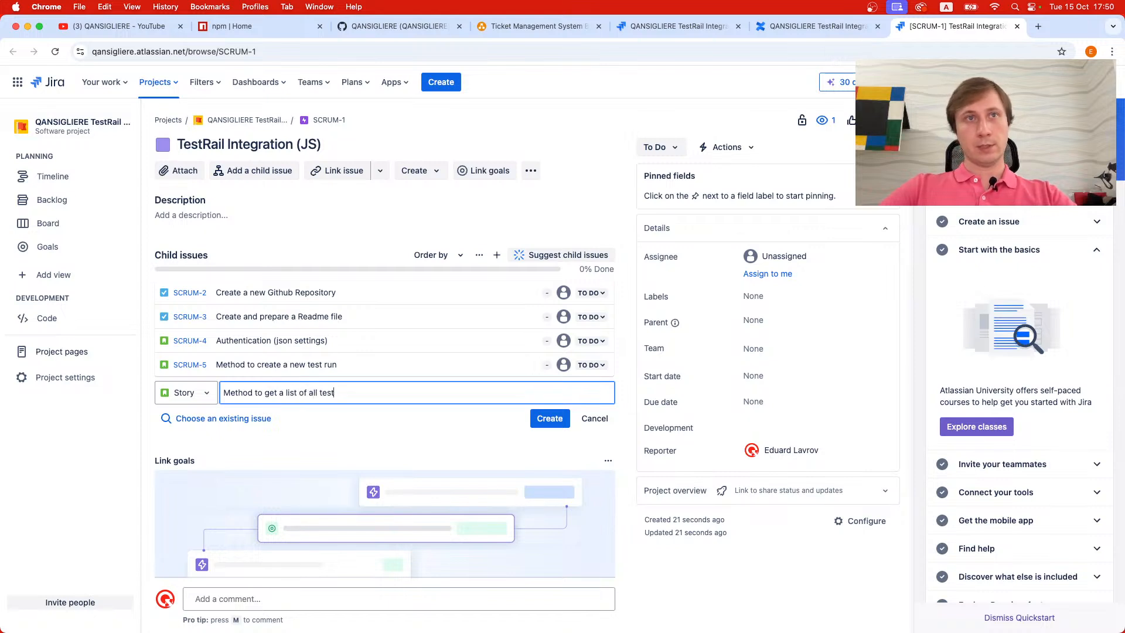
{"action": "type", "text": " cases from any specific"}
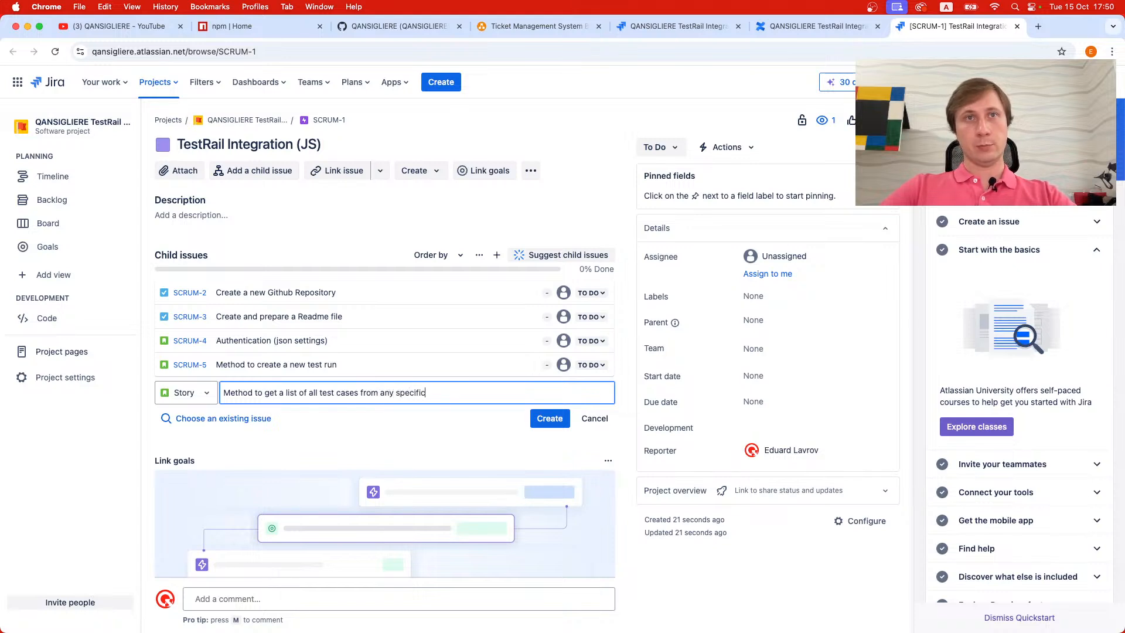
{"action": "type", "text": " run"}
{"action": "key", "text": "Return"}
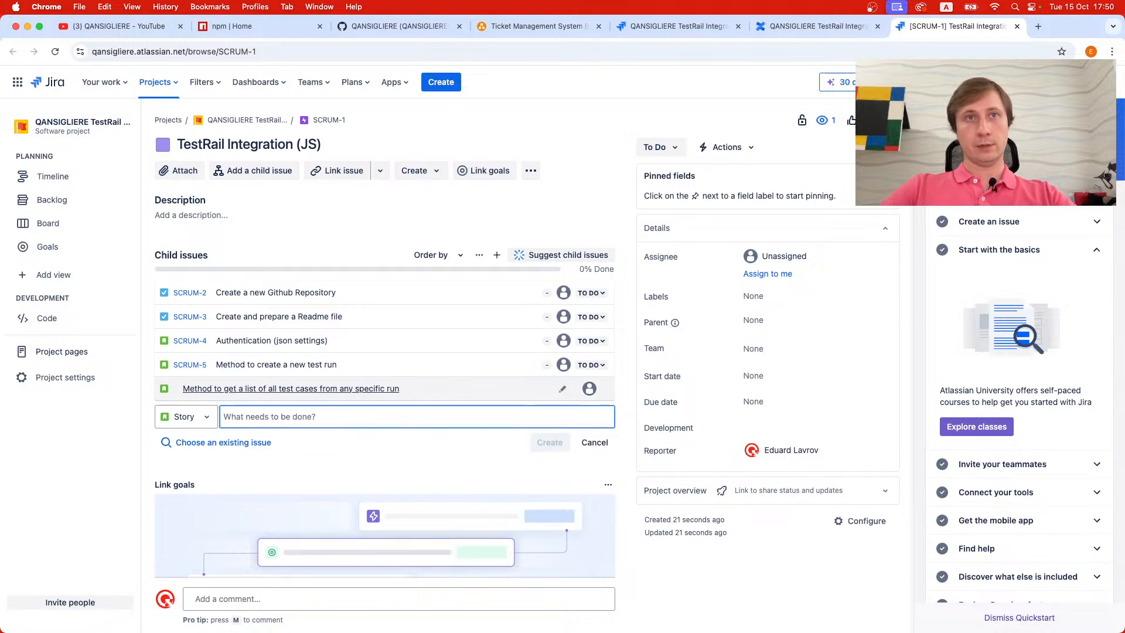
- Add a child story named "Method to send a test case status in the test run" to the epic
{"action": "type", "text": "Method to"}
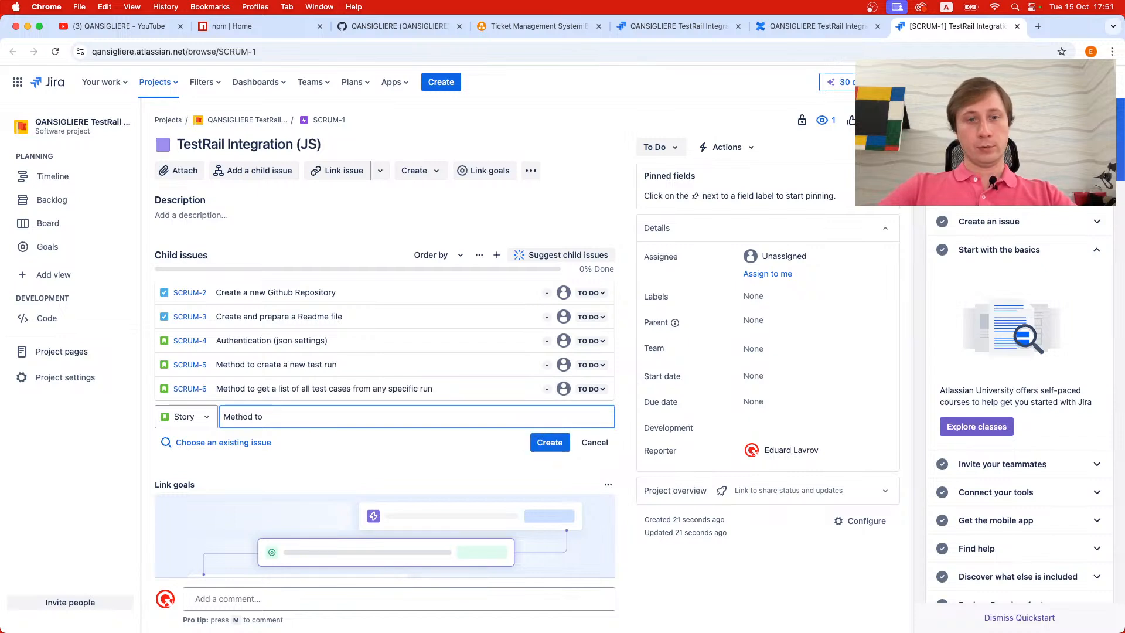
{"action": "type", "text": " send"}
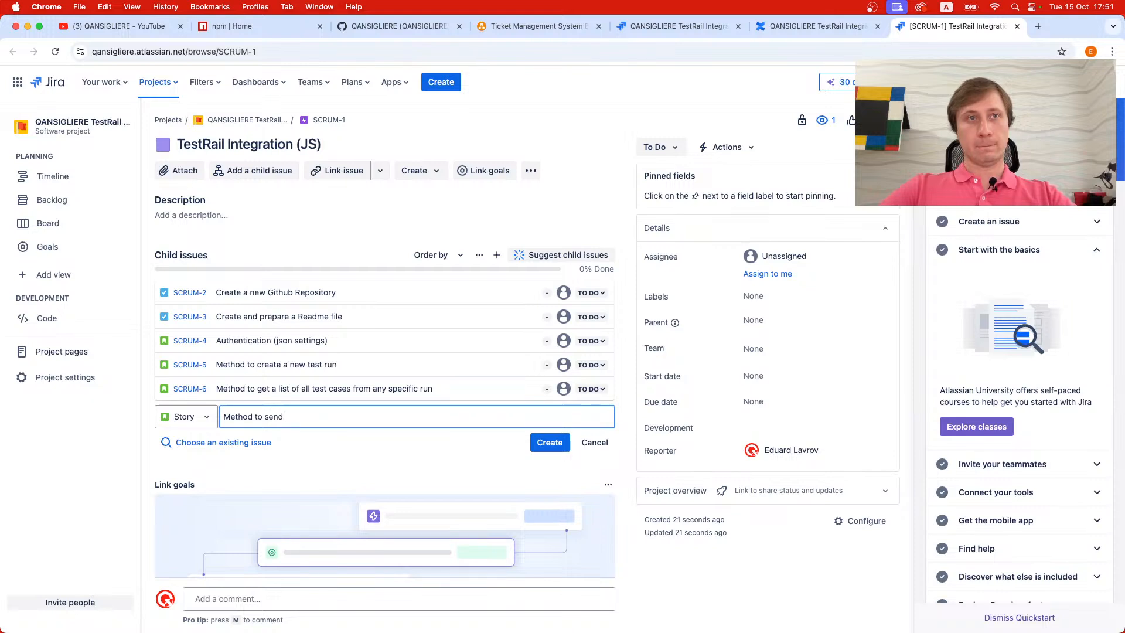
{"action": "type", "text": " a test"}
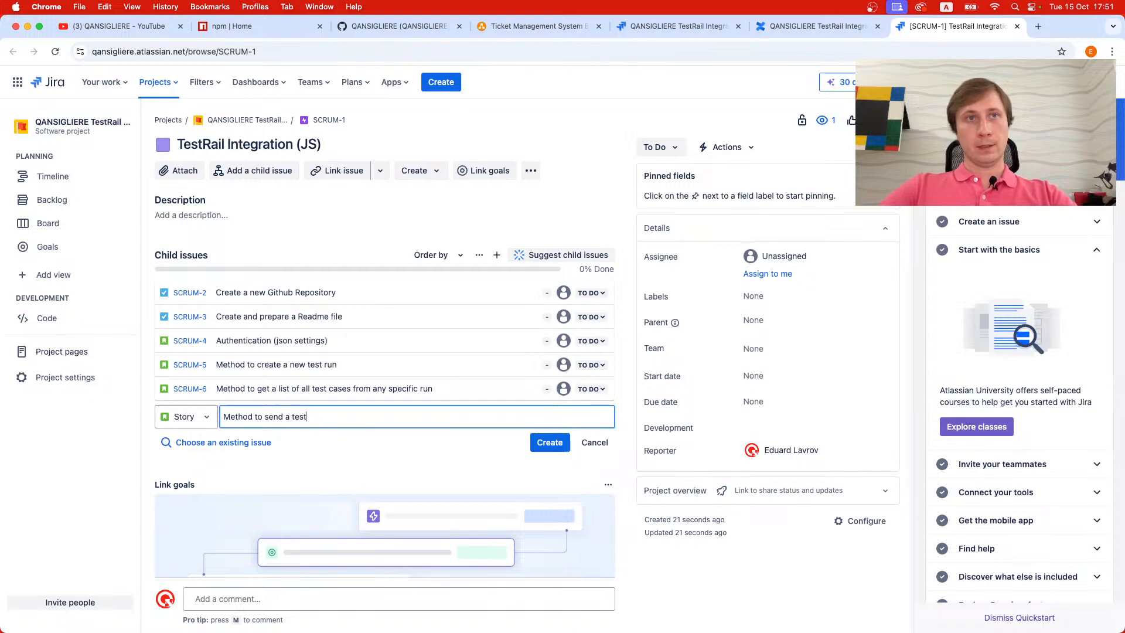
{"action": "type", "text": " case status in t"}
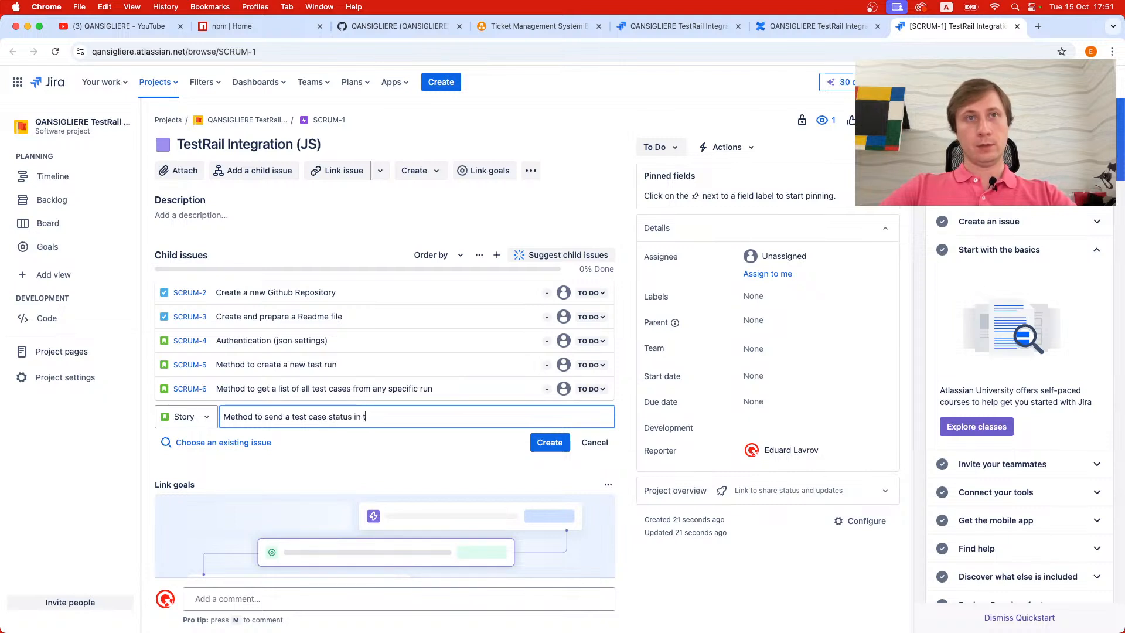
{"action": "type", "text": "ehe eest run"}
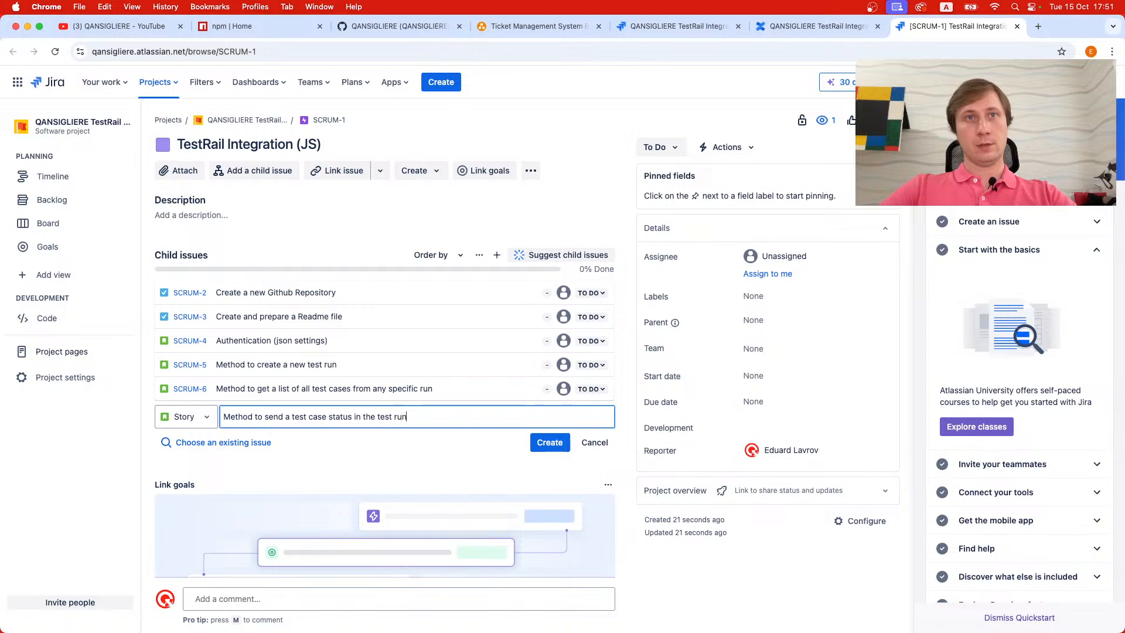
{"action": "key", "text": "Return"}
{"action": "type", "text": "Cove"}
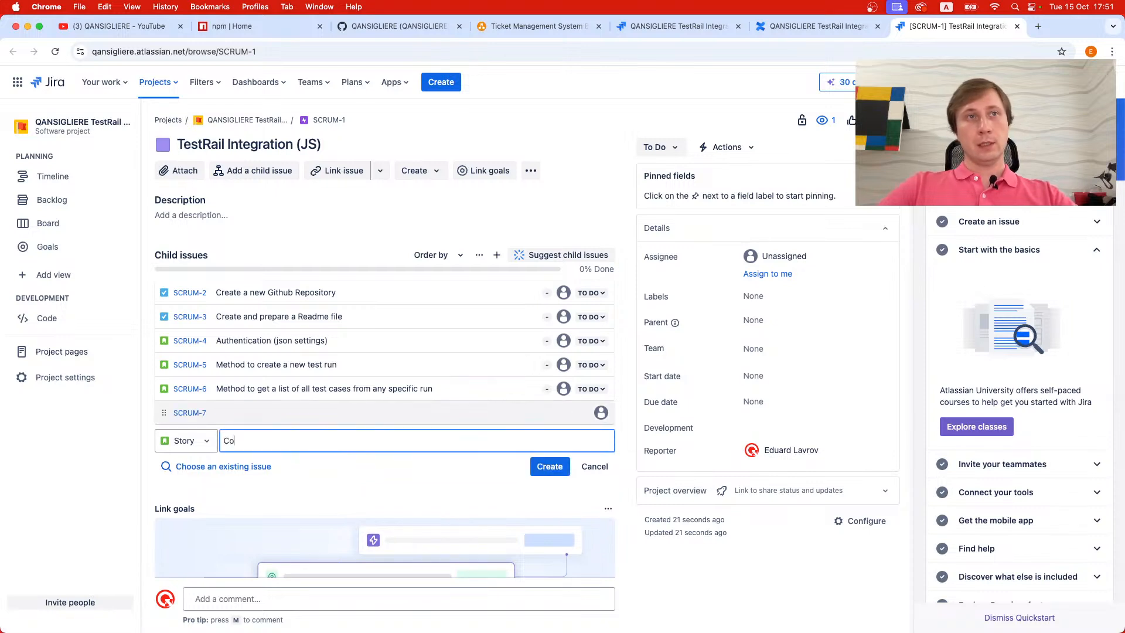
{"action": "key", "text": "BackSpace"}
{"action": "key", "text": "BackSpace"}
{"action": "key", "text": "BackSpace"}
{"action": "type", "text": "re"}
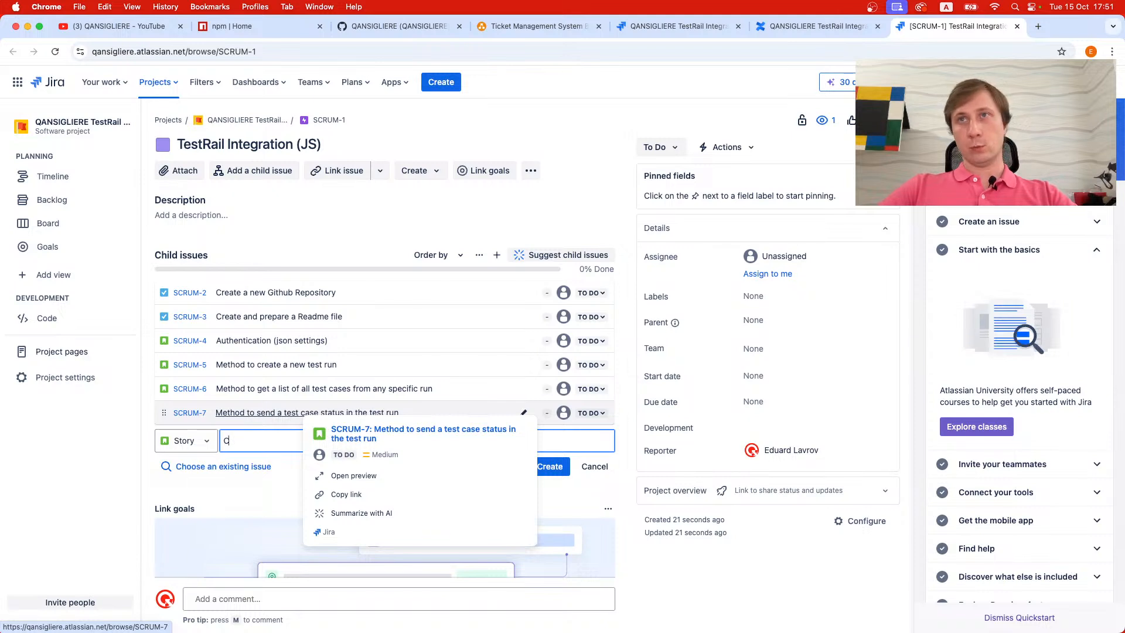
{"action": "key", "text": "BackSpace"}
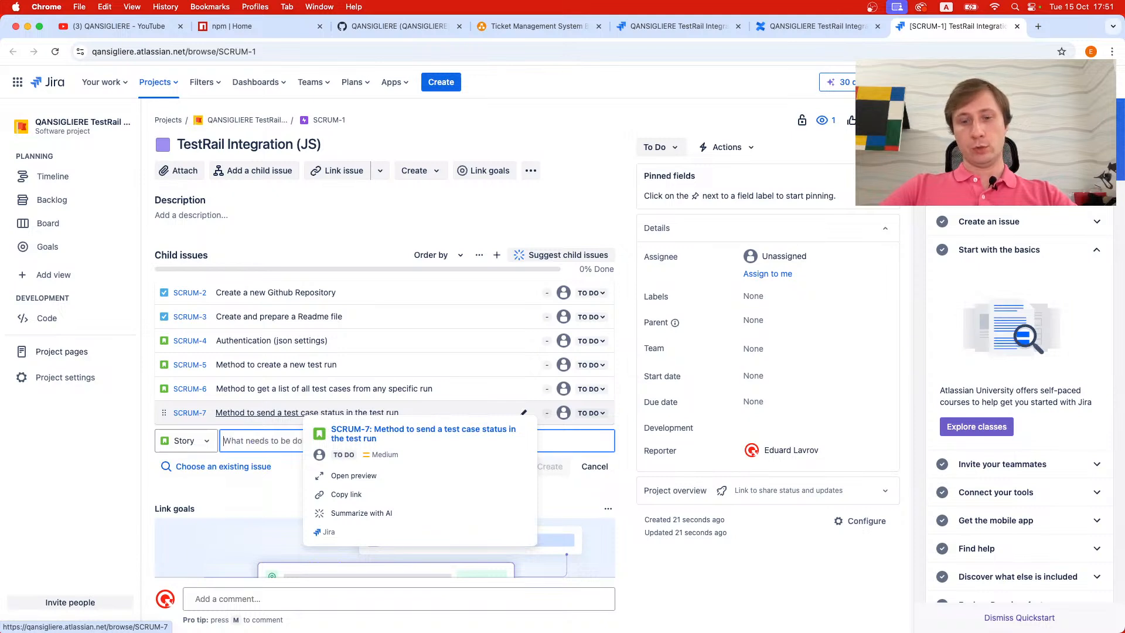
- Switch the new child issue's type to Task and add it to the epic as "Publish the library"
{"action": "left_click", "coordinate": [185, 440]}
{"action": "left_click", "coordinate": [182, 467]}
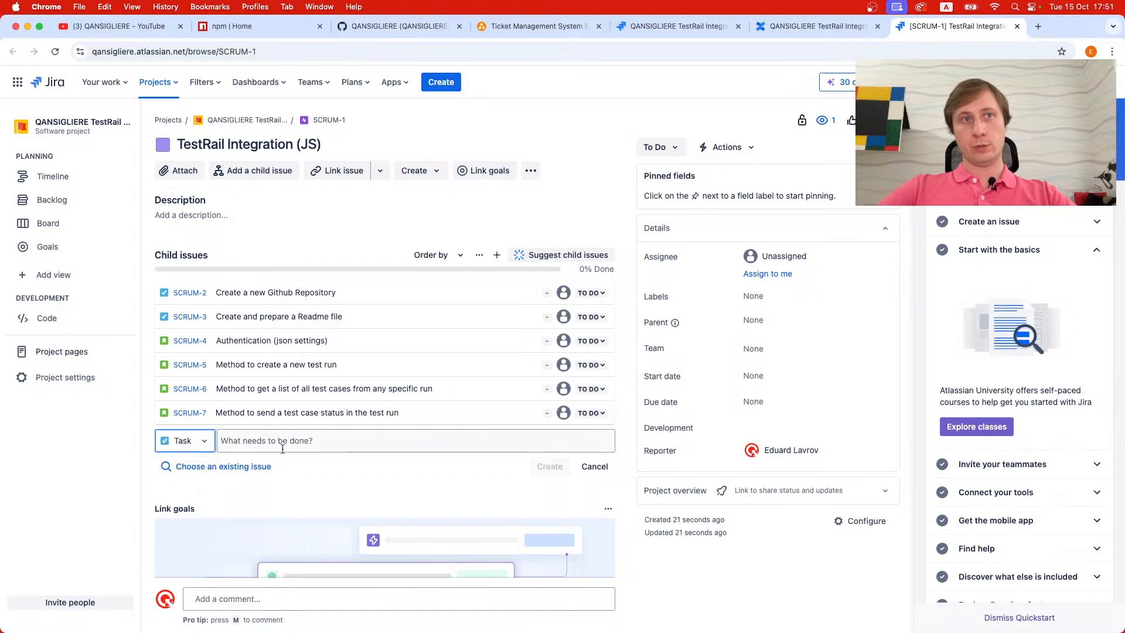
{"action": "left_click", "coordinate": [282, 448]}
{"action": "type", "text": "Pu"}
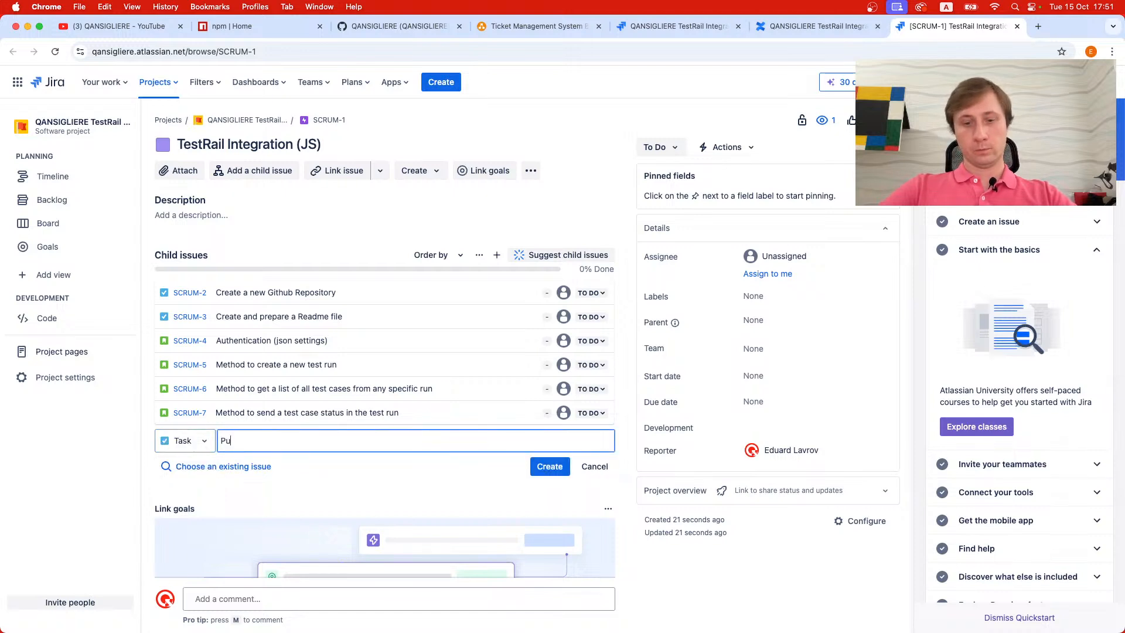
{"action": "type", "text": "blish the l"}
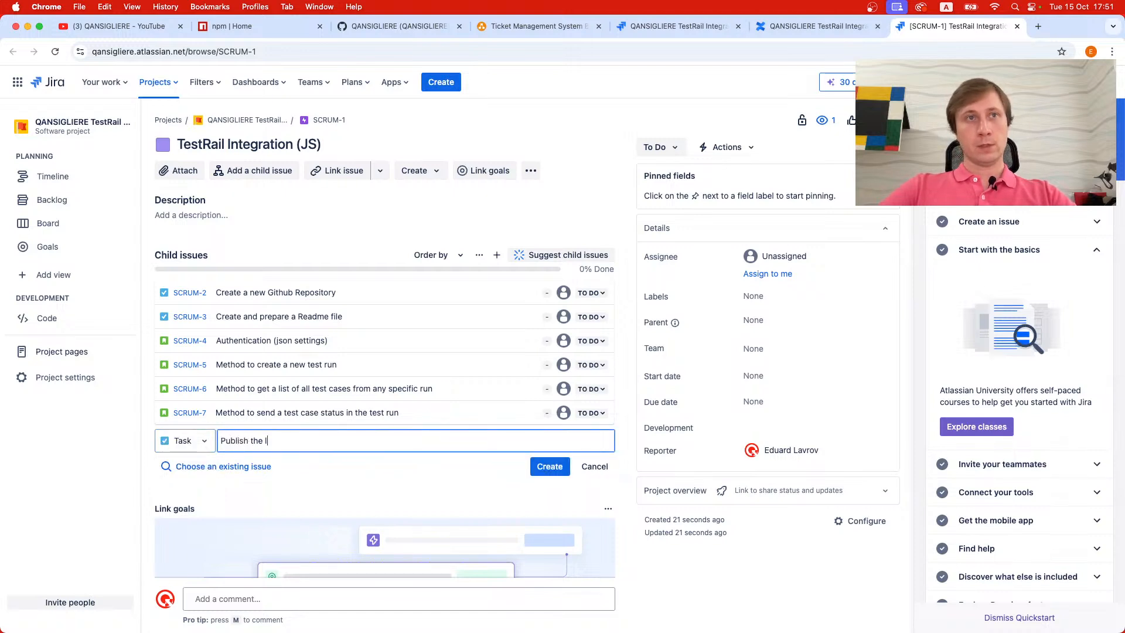
{"action": "type", "text": "ibrary"}
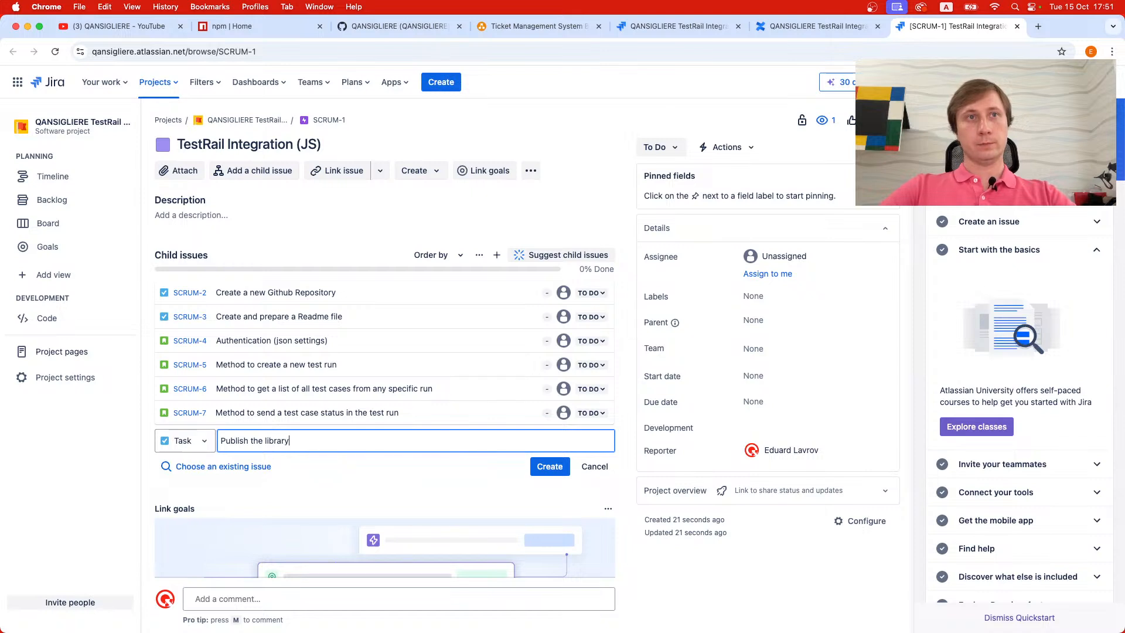
{"action": "key", "text": "Return"}
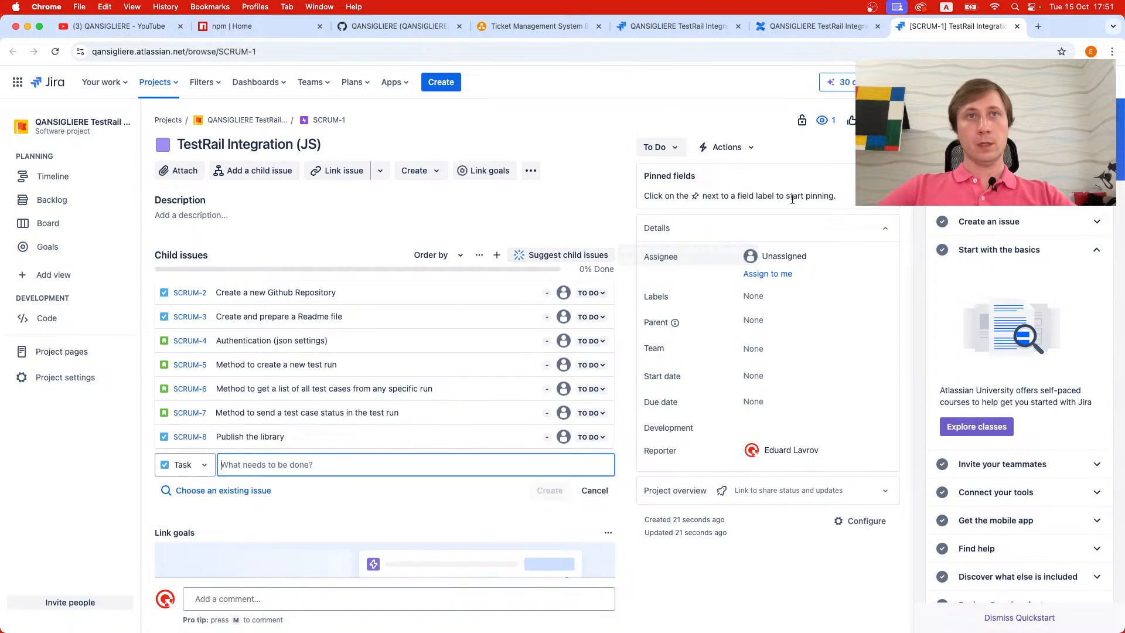
- Review the epic, story, task and bug hierarchy in the diagrams.net drawing and compare it with the epic's child issues in Jira
{"action": "left_click", "coordinate": [691, 27]}
{"action": "left_click", "coordinate": [539, 27]}
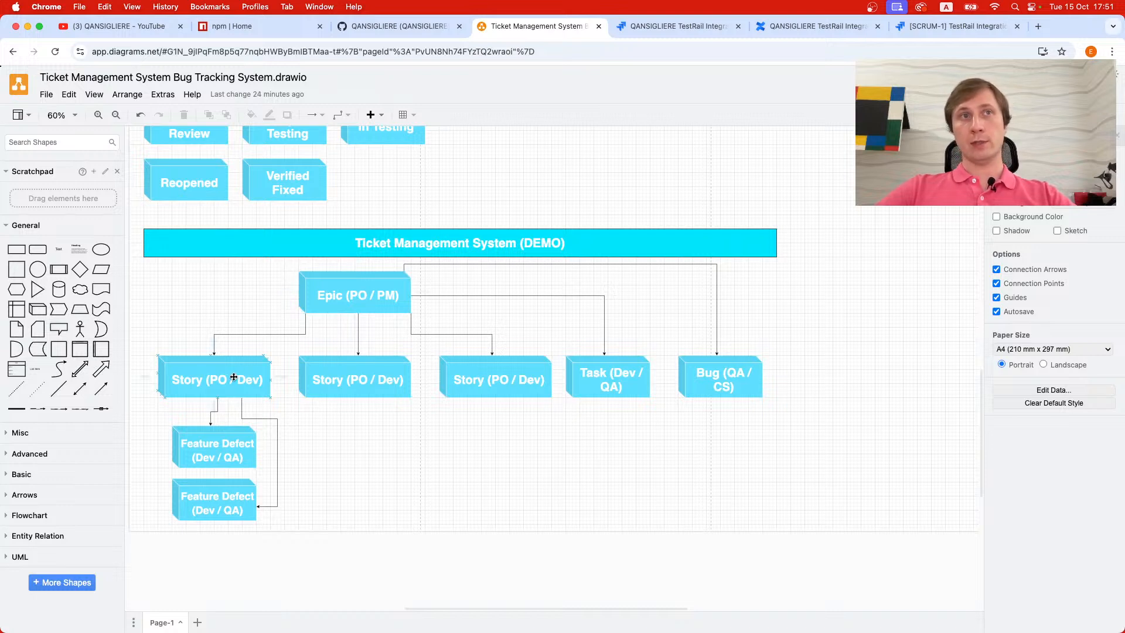
{"action": "left_click", "coordinate": [940, 23]}
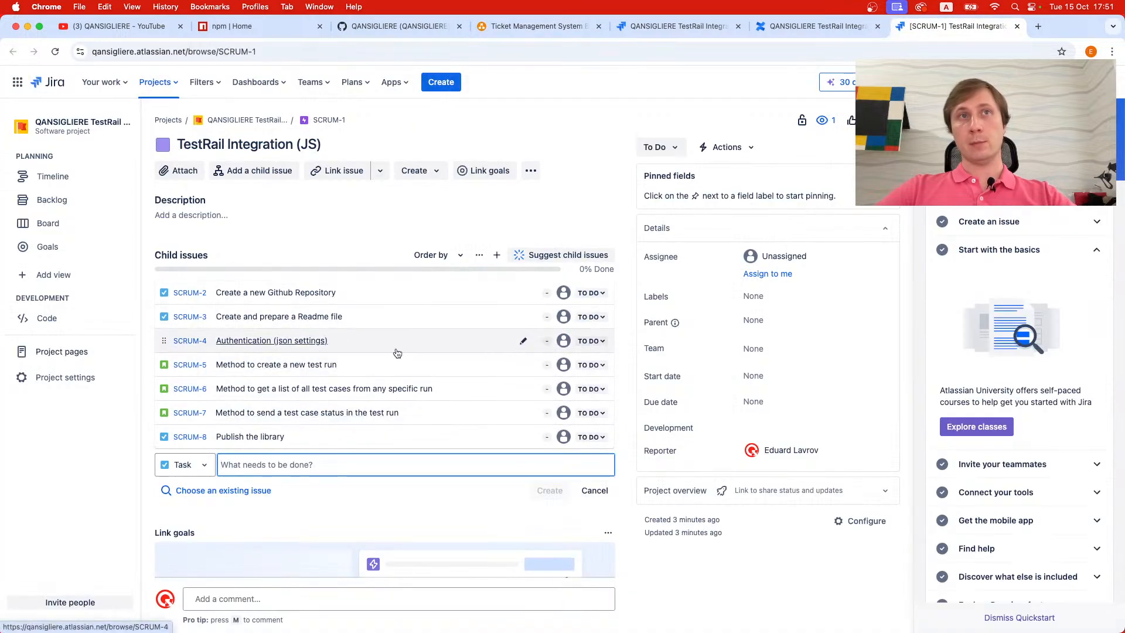
{"action": "mouse_move", "coordinate": [403, 318]}
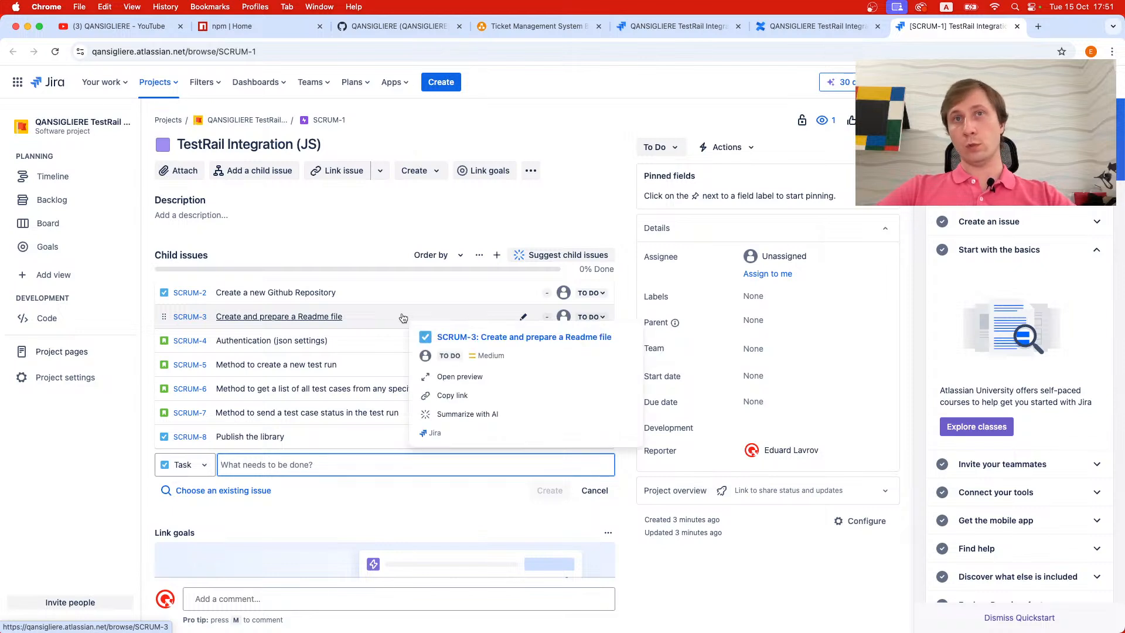
{"action": "mouse_move", "coordinate": [391, 438]}
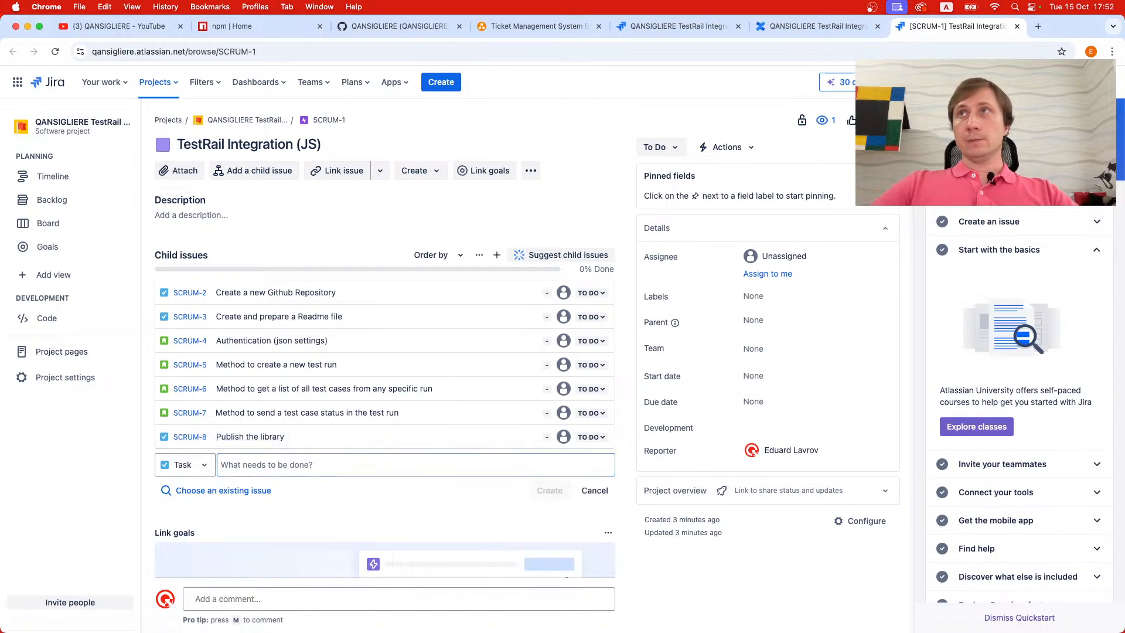
- Create an additional sprint in the project's backlog and collapse SCRUM Sprint 1
{"action": "left_click", "coordinate": [68, 201]}
{"action": "left_click", "coordinate": [69, 226]}
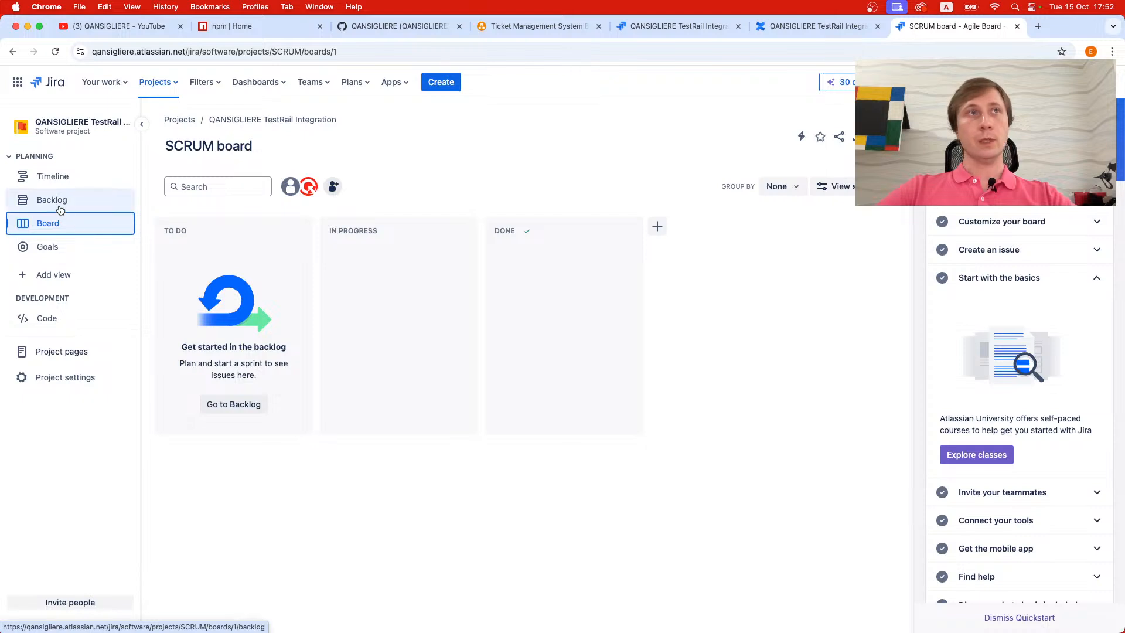
{"action": "left_click", "coordinate": [60, 208]}
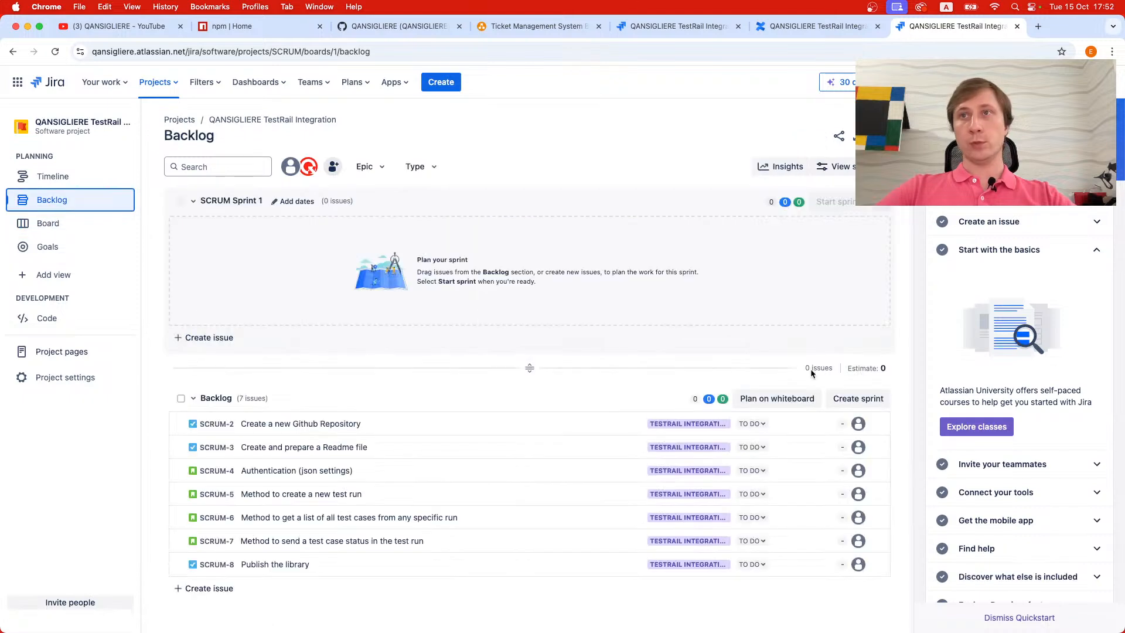
{"action": "left_click", "coordinate": [858, 399]}
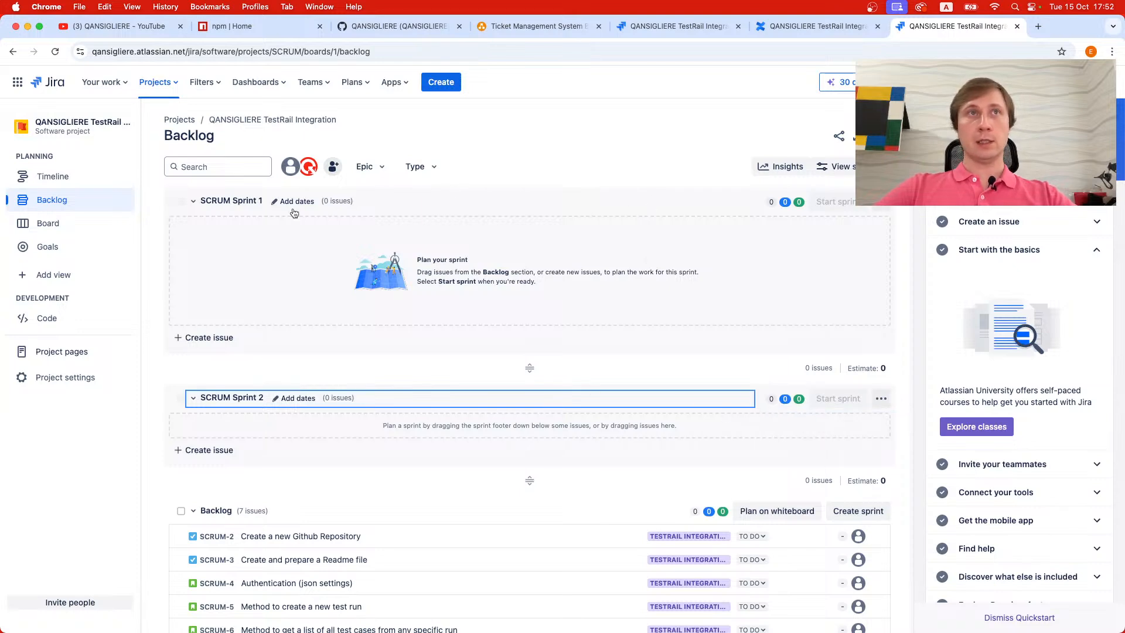
{"action": "left_click", "coordinate": [233, 202]}
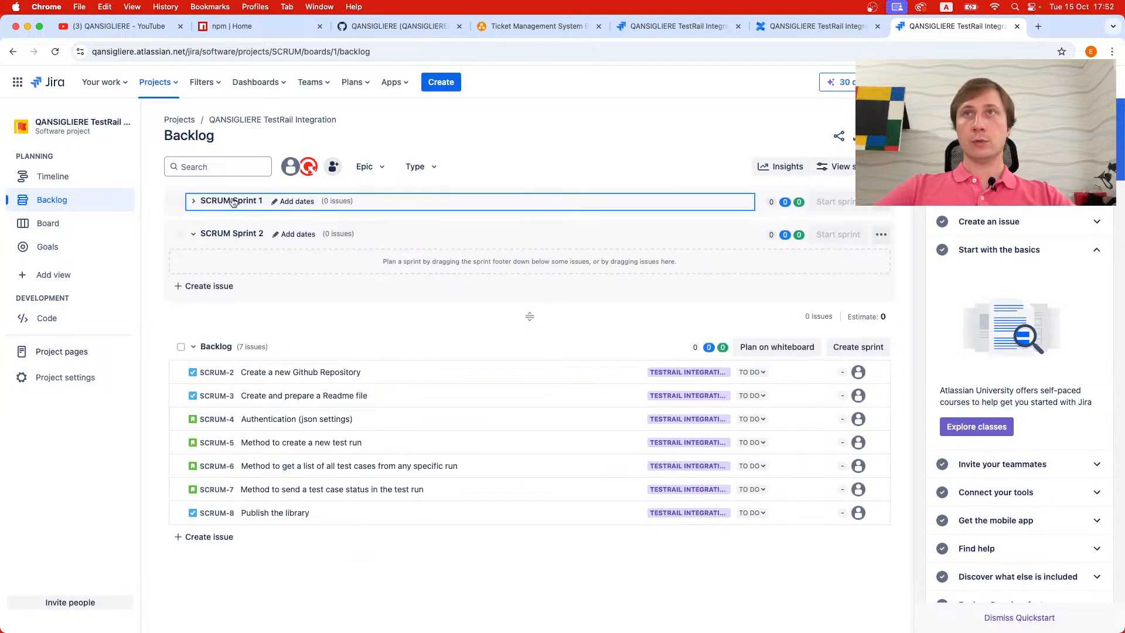
- Expand SCRUM Sprint 1 in the backlog and rename it to 2024-Nov-2
{"action": "left_click", "coordinate": [233, 202]}
{"action": "left_click", "coordinate": [880, 202]}
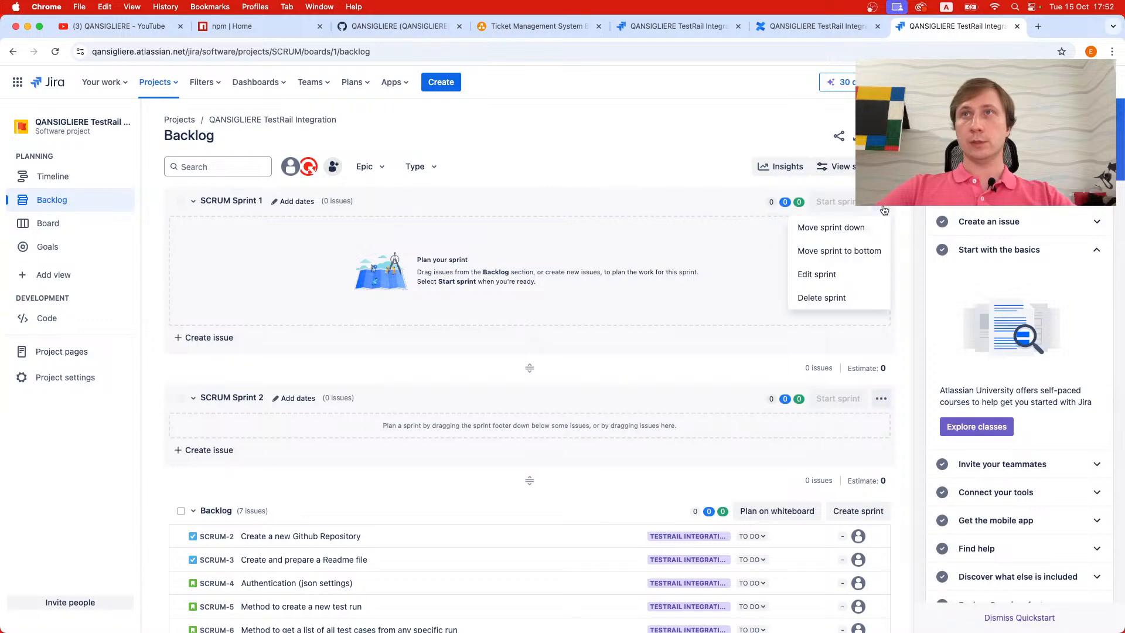
{"action": "left_click", "coordinate": [837, 273]}
{"action": "double_click", "coordinate": [488, 179]}
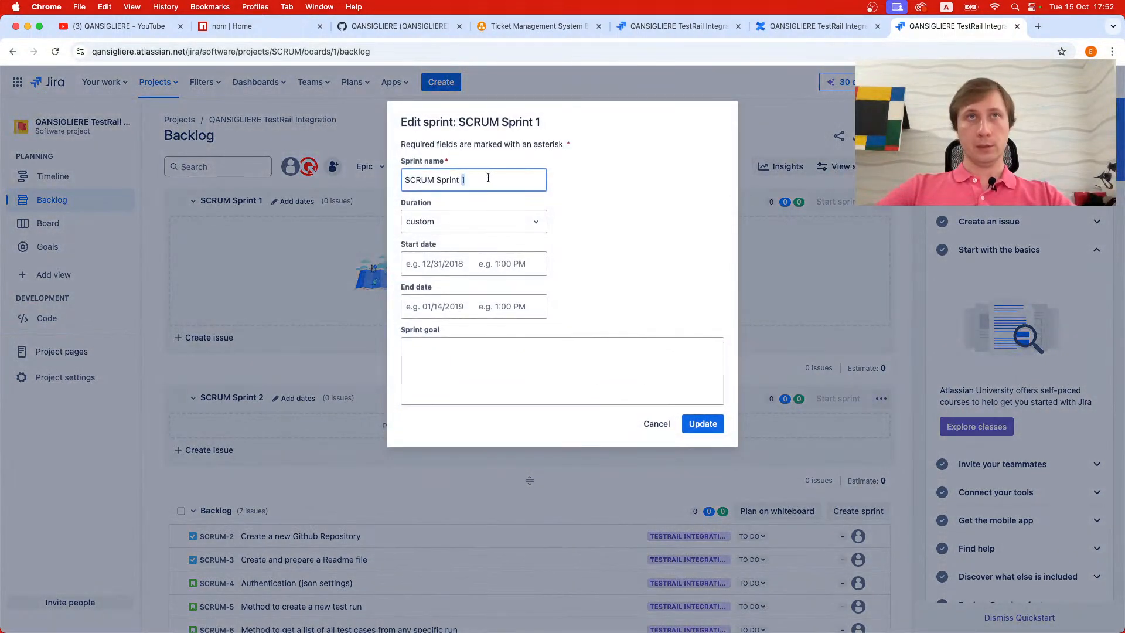
{"action": "triple_click", "coordinate": [488, 179]}
{"action": "type", "text": "2024"}
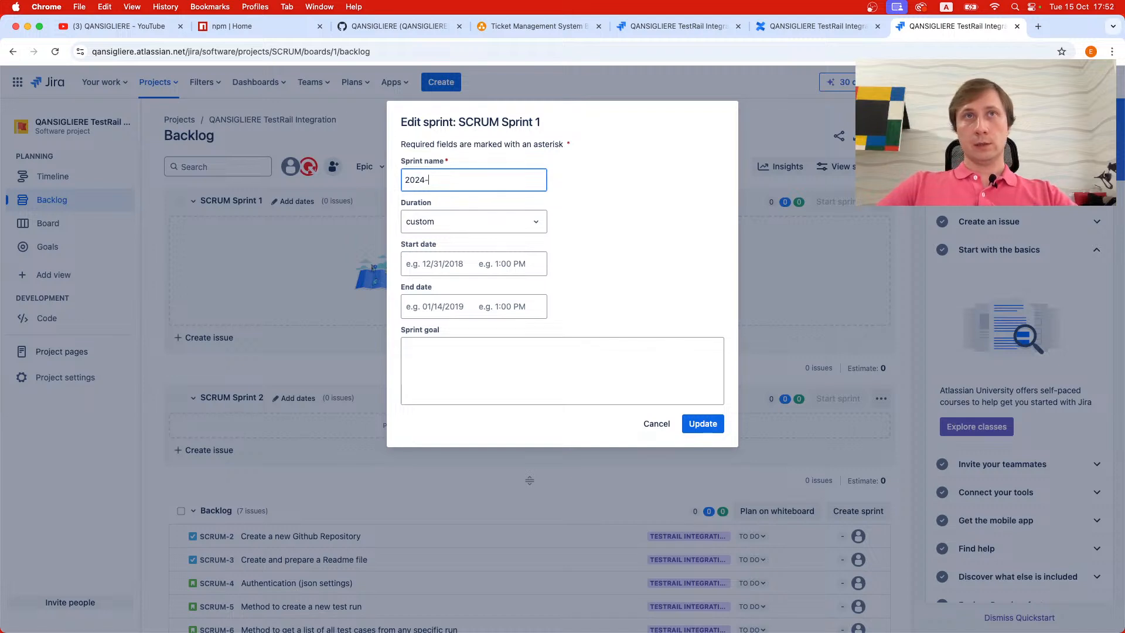
{"action": "type", "text": "-Non"}
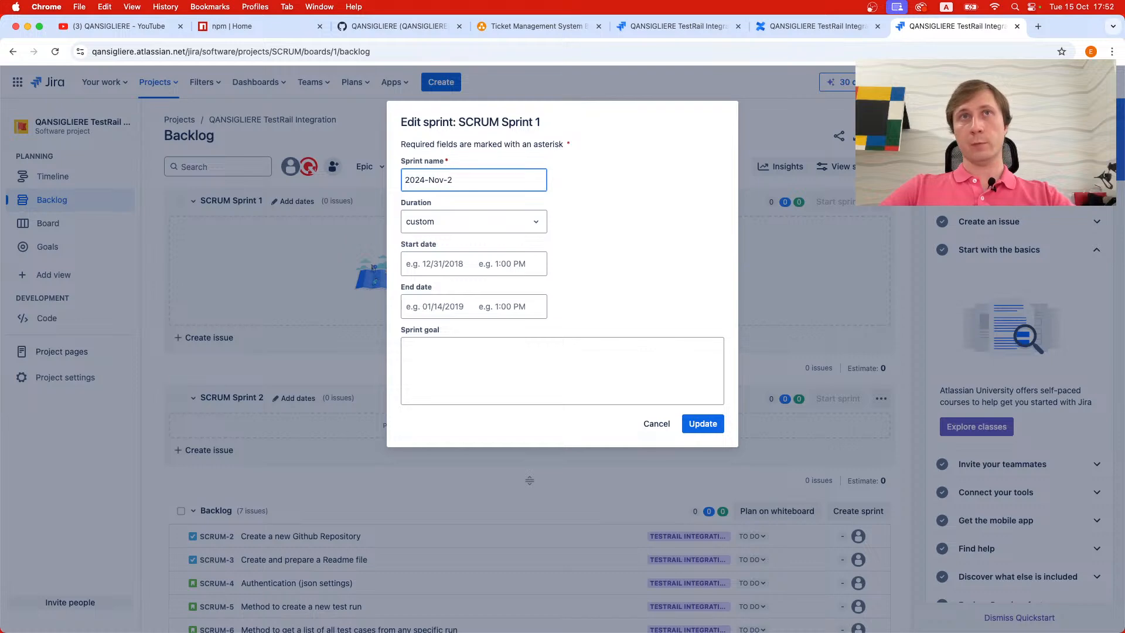
{"action": "left_click", "coordinate": [712, 423]}
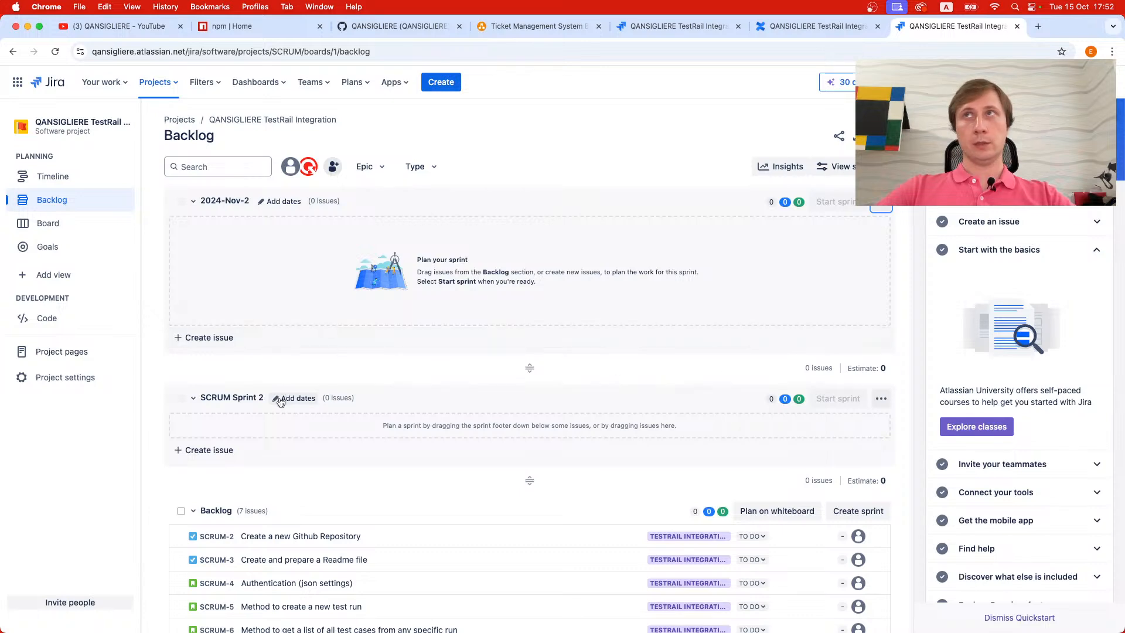
- Rename the first sprint in the backlog to 2024-Oct-2
{"action": "left_click", "coordinate": [284, 201]}
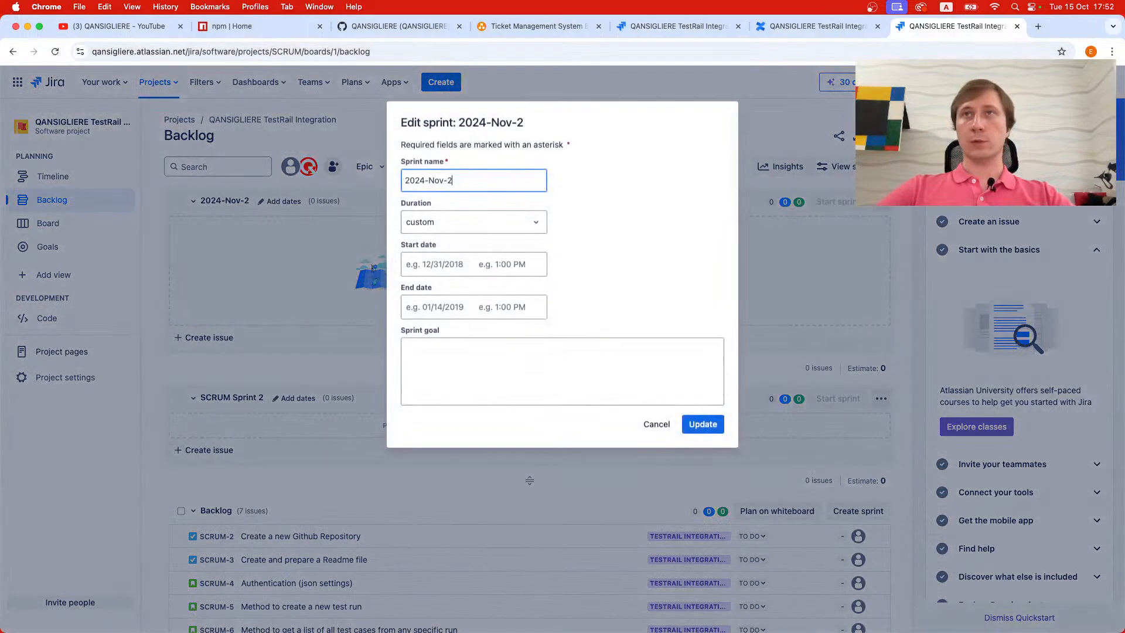
{"action": "left_click", "coordinate": [656, 423]}
{"action": "left_click", "coordinate": [882, 202]}
{"action": "left_click", "coordinate": [817, 274]}
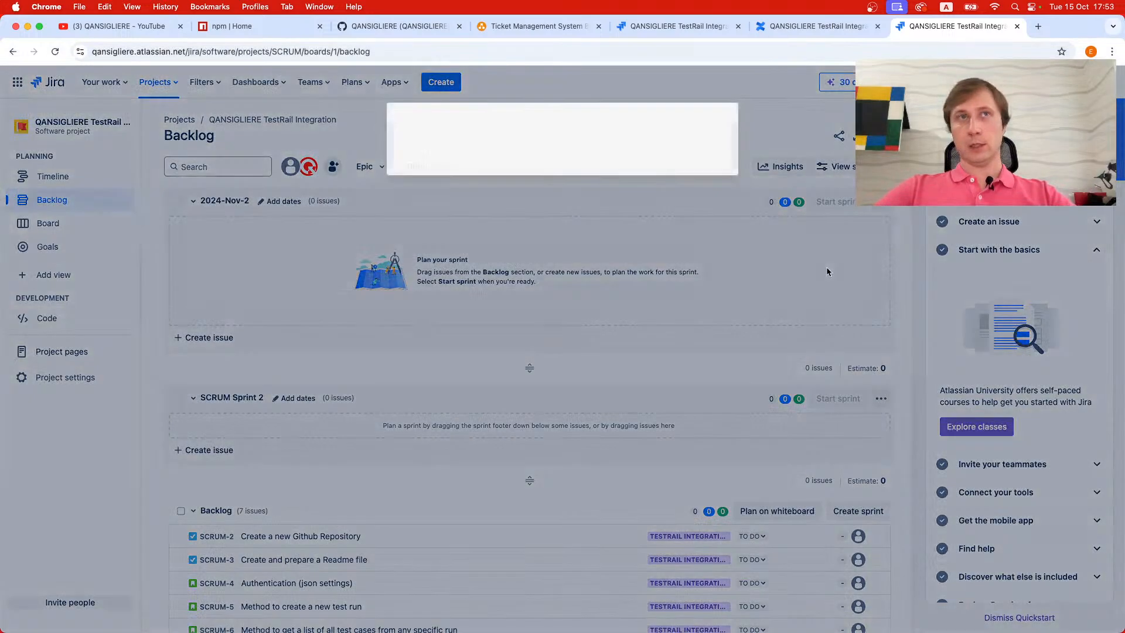
{"action": "left_click_drag", "start_coordinate": [429, 179], "coordinate": [467, 180]}
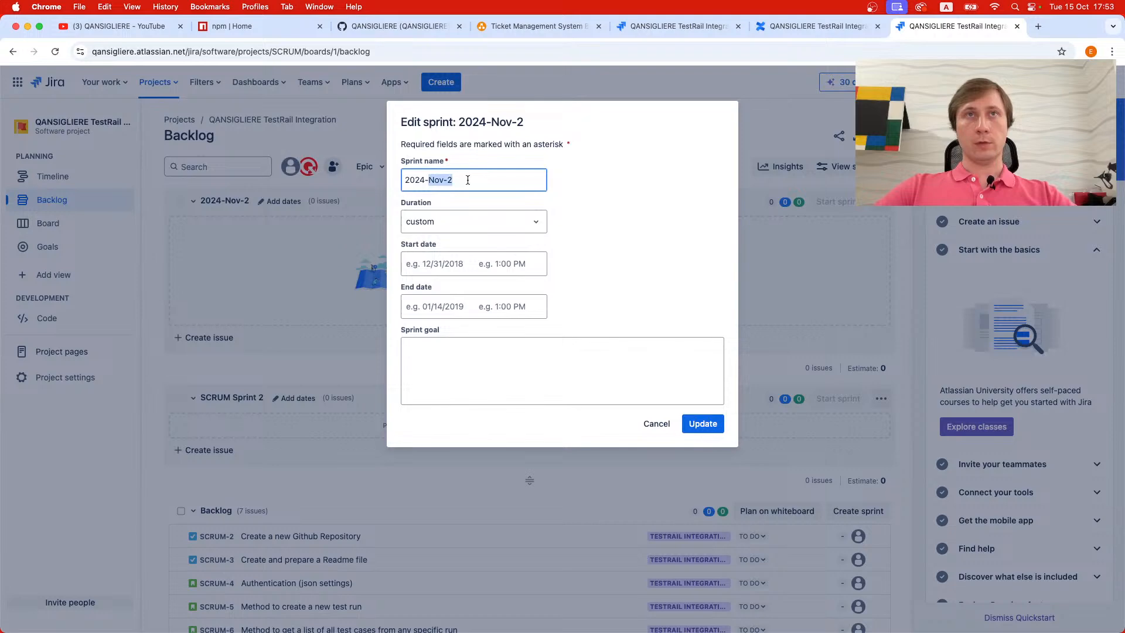
{"action": "type", "text": "Oct"}
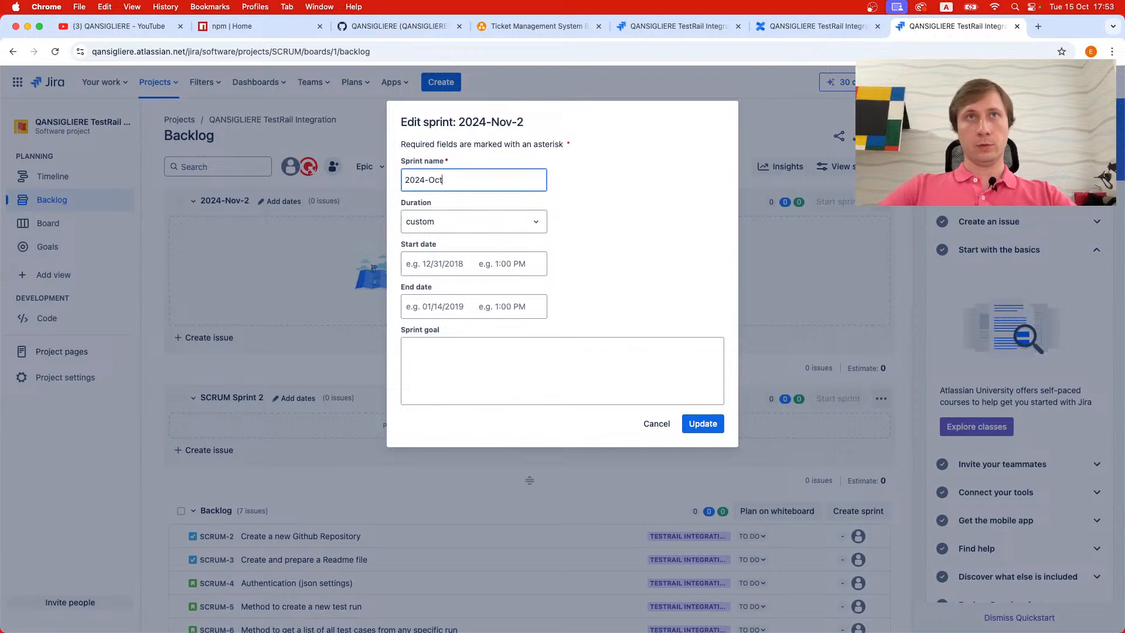
{"action": "key", "text": "Return"}
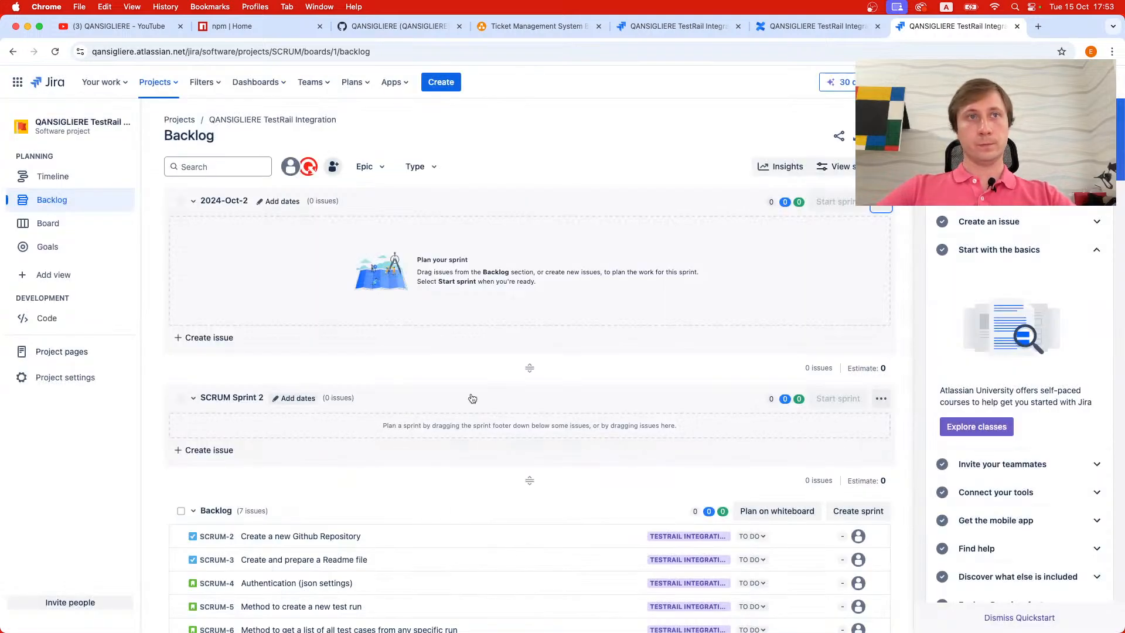
- Rename SCRUM Sprint 2 to 2024-Nov-1
{"action": "left_click", "coordinate": [881, 398]}
{"action": "left_click", "coordinate": [841, 469]}
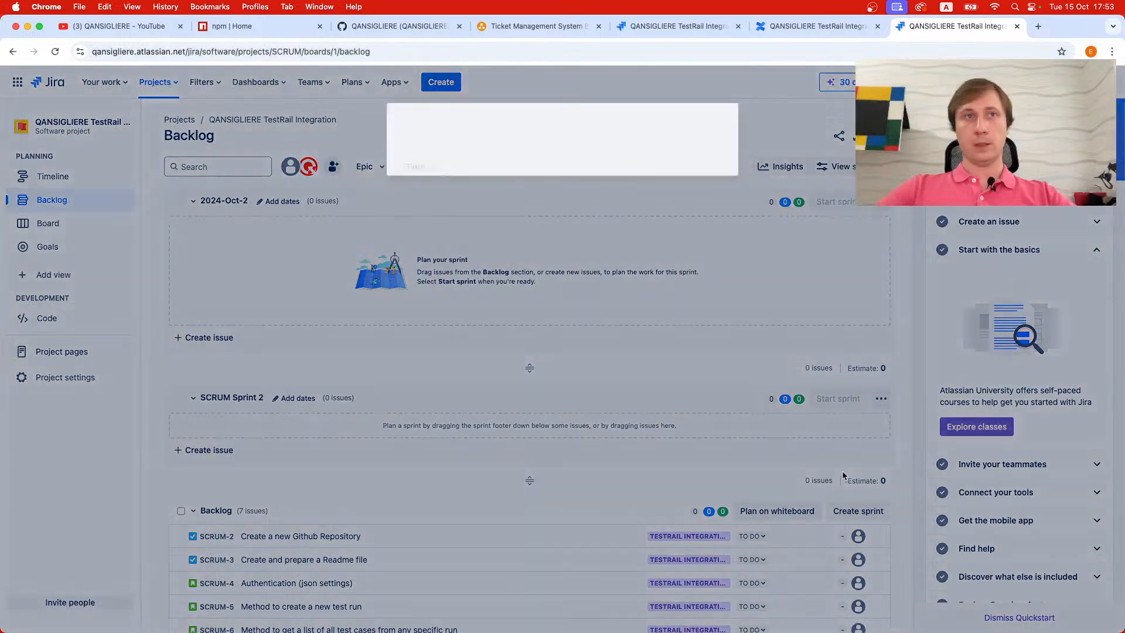
{"action": "triple_click", "coordinate": [473, 176]}
{"action": "type", "text": "202"}
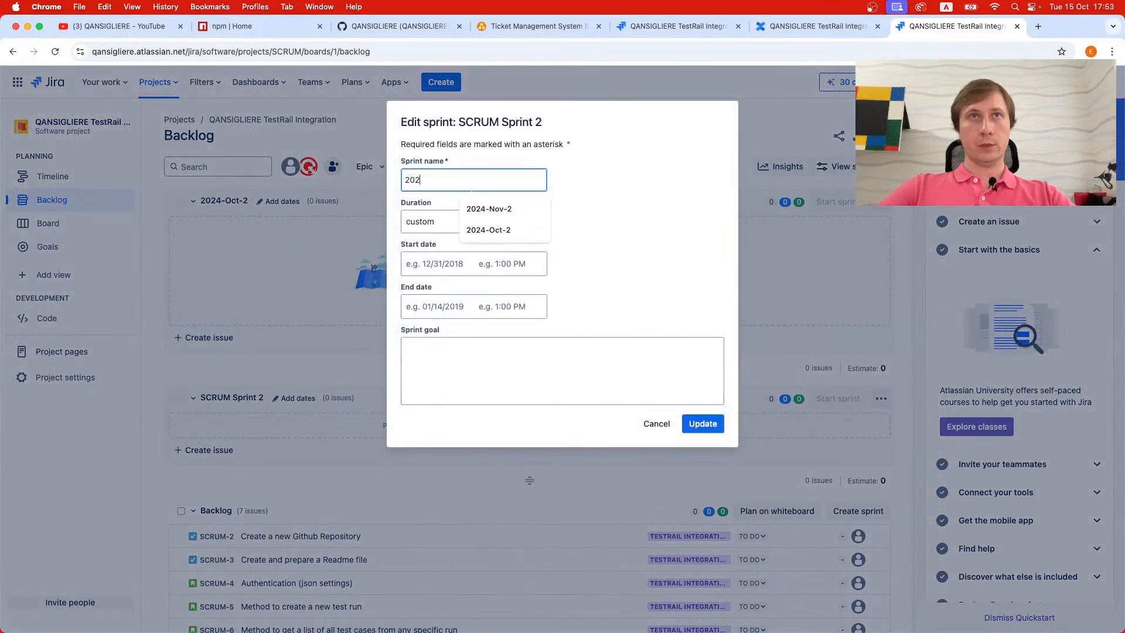
{"action": "type", "text": "4-N0v"}
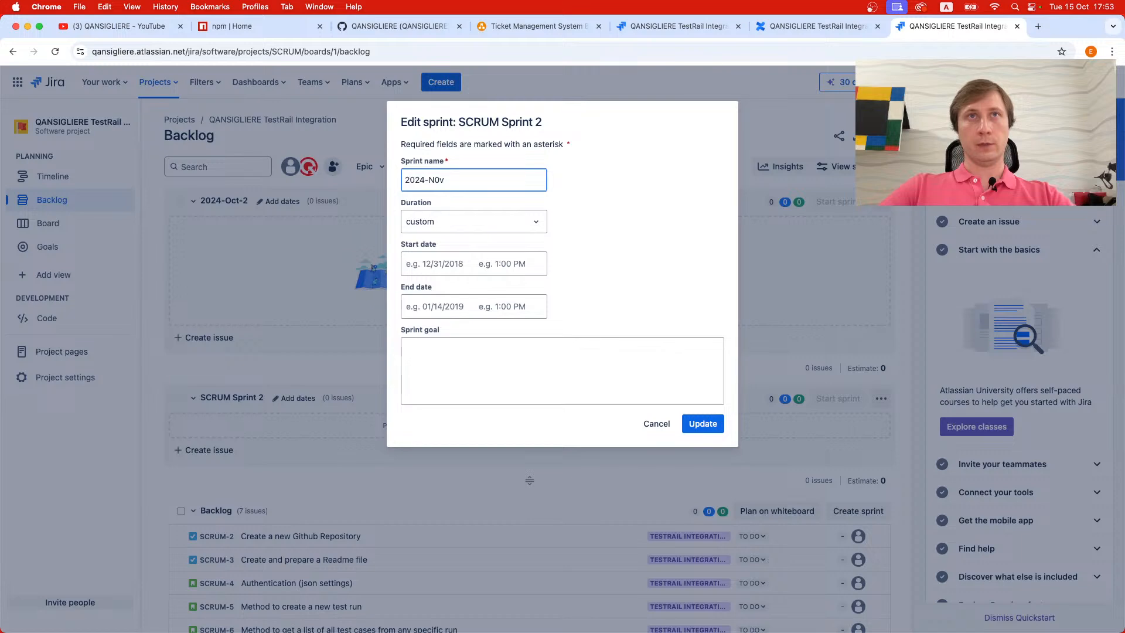
{"action": "key", "text": "BackSpace"}
{"action": "key", "text": "BackSpace"}
{"action": "type", "text": "ov-1"}
{"action": "key", "text": "super+a"}
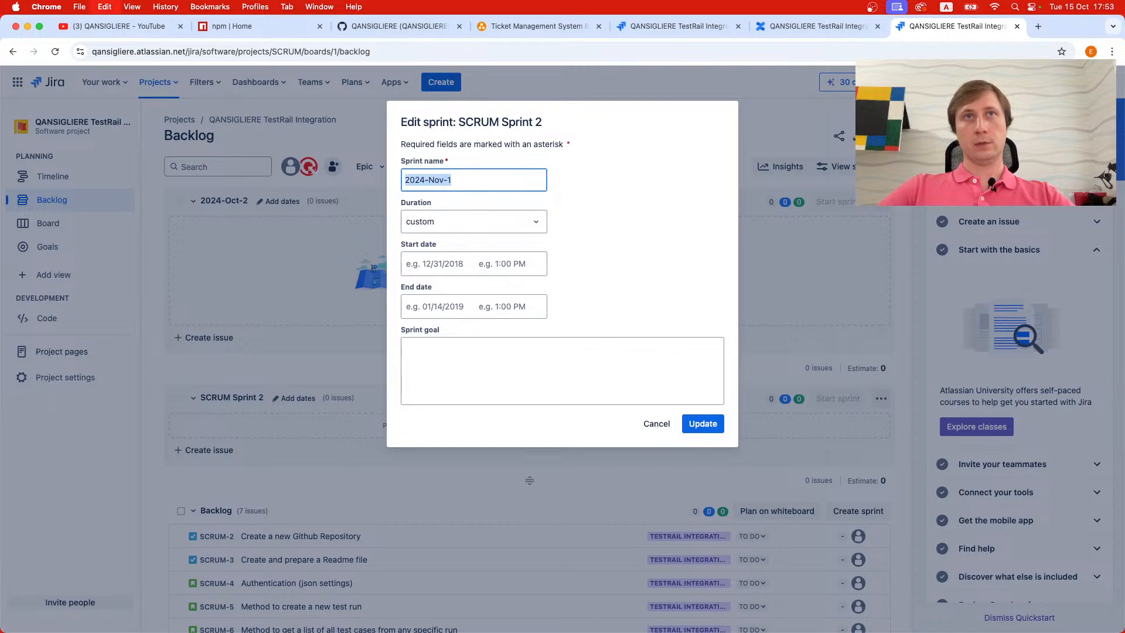
{"action": "left_click", "coordinate": [703, 424]}
- Create a third sprint from the backlog section, following 2024-Nov-1
{"action": "scroll", "coordinate": [827, 401], "scroll_direction": "down", "scroll_amount": 2}
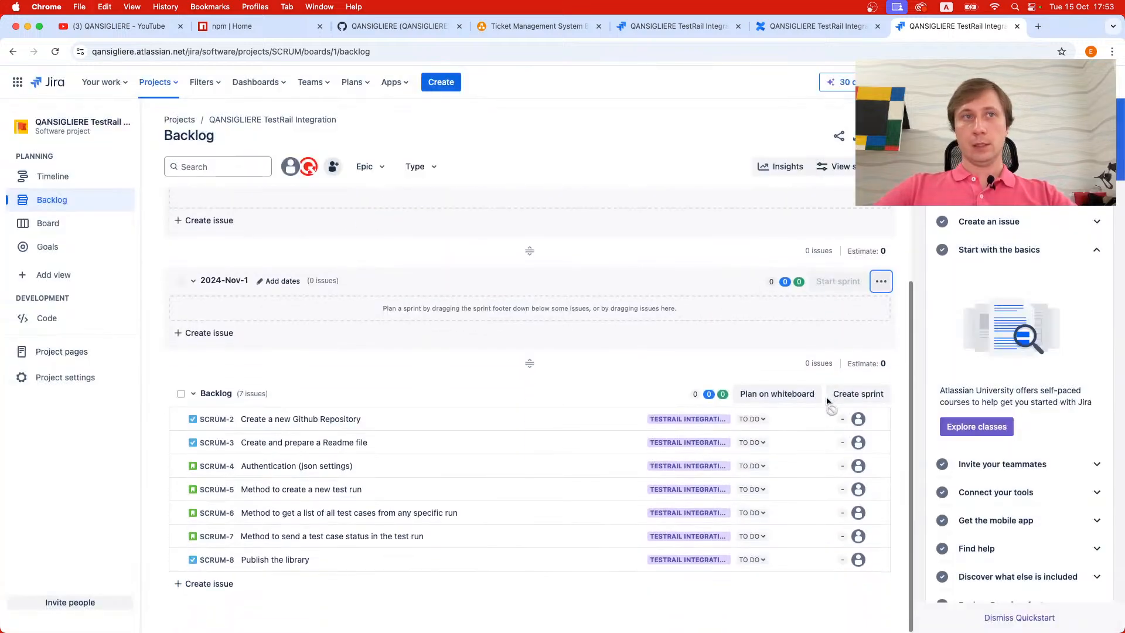
{"action": "left_click", "coordinate": [861, 394]}
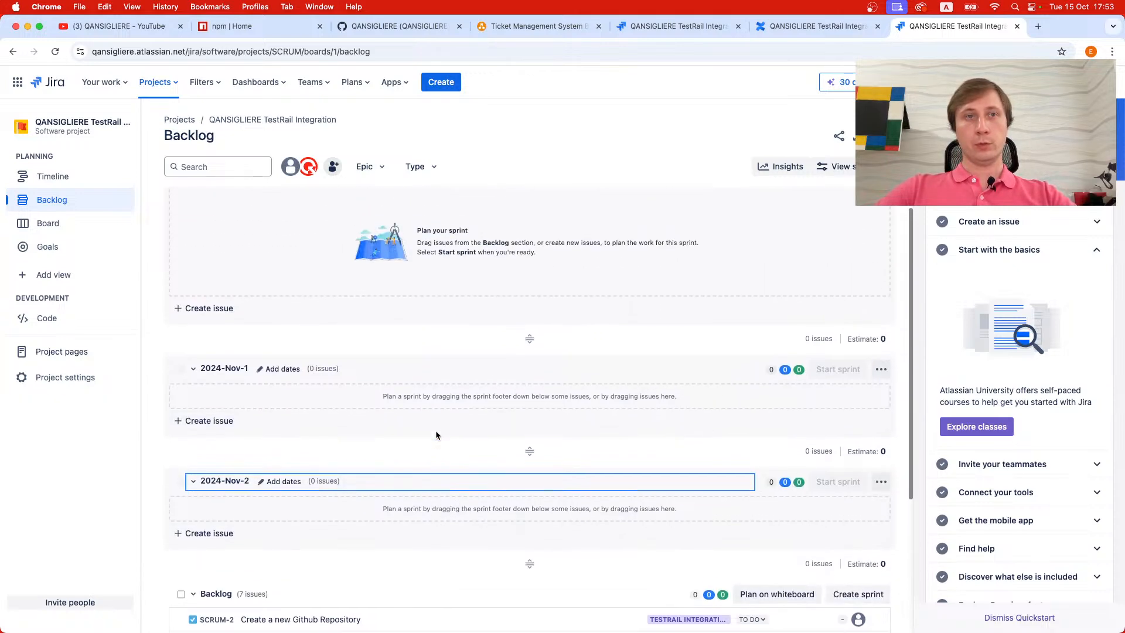
{"action": "scroll", "coordinate": [435, 430], "scroll_direction": "down", "scroll_amount": 3}
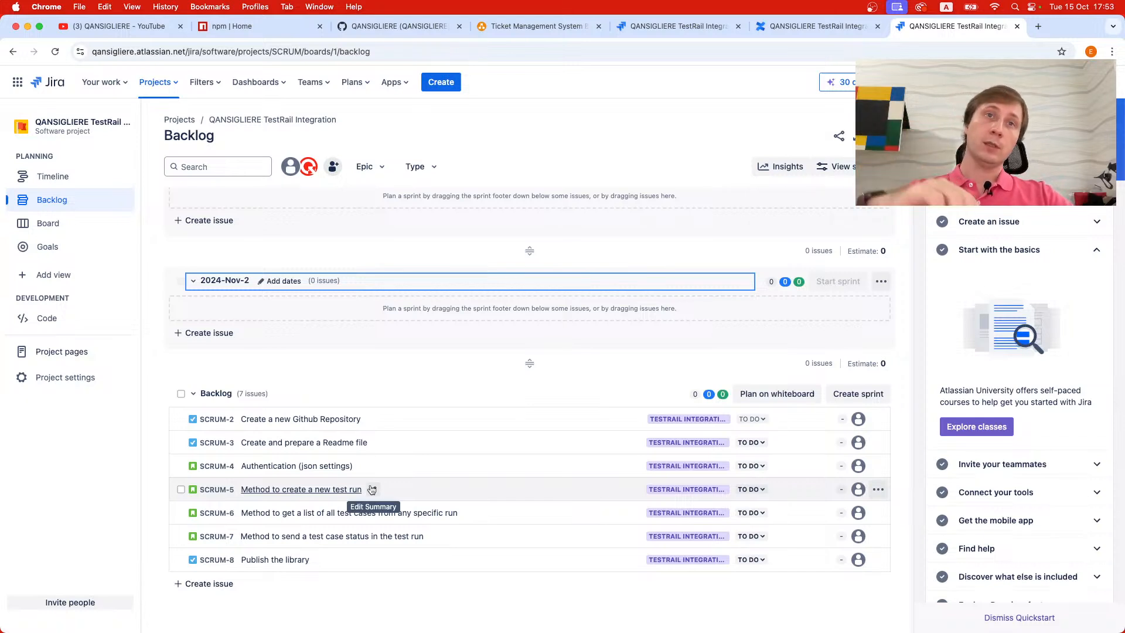
- Move the "Create a new Github Repository" task and the "Authentication (json settings)" story from the backlog into the 2024-Oct-2 sprint
{"action": "scroll", "coordinate": [372, 489], "scroll_direction": "up", "scroll_amount": 1}
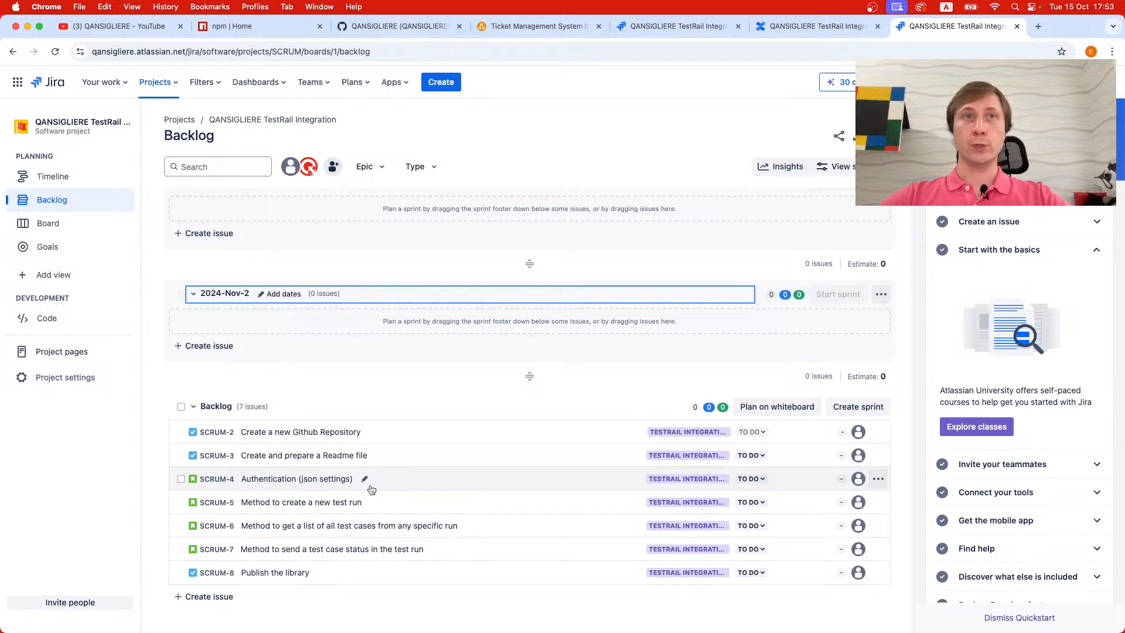
{"action": "scroll", "coordinate": [371, 489], "scroll_direction": "up", "scroll_amount": 5}
{"action": "scroll", "coordinate": [370, 489], "scroll_direction": "down", "scroll_amount": 5}
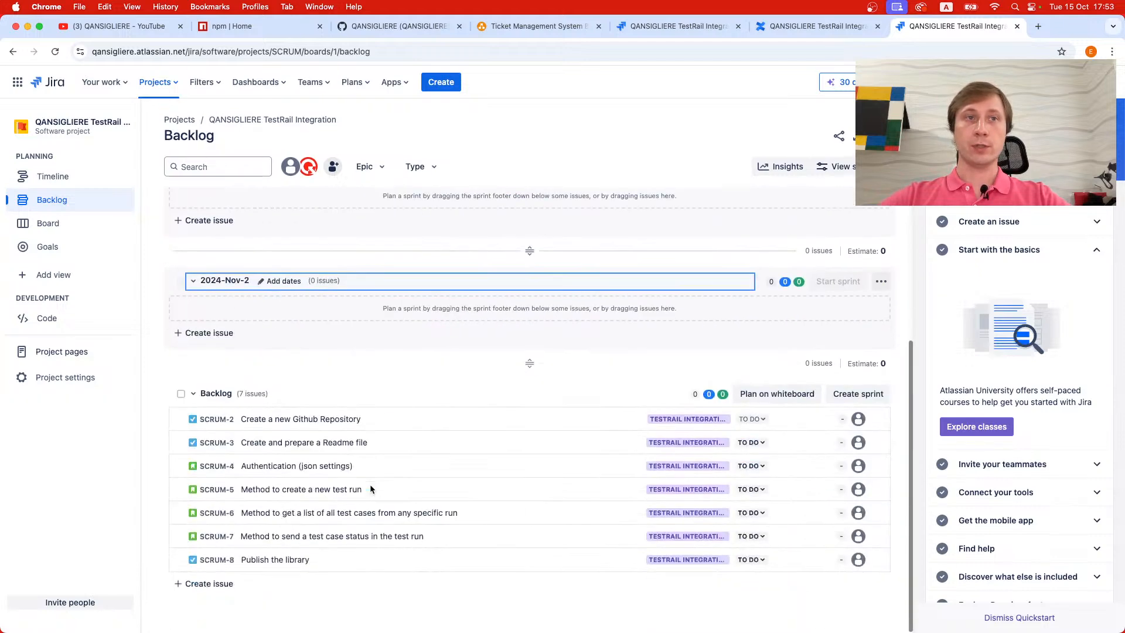
{"action": "scroll", "coordinate": [364, 427], "scroll_direction": "up", "scroll_amount": 5}
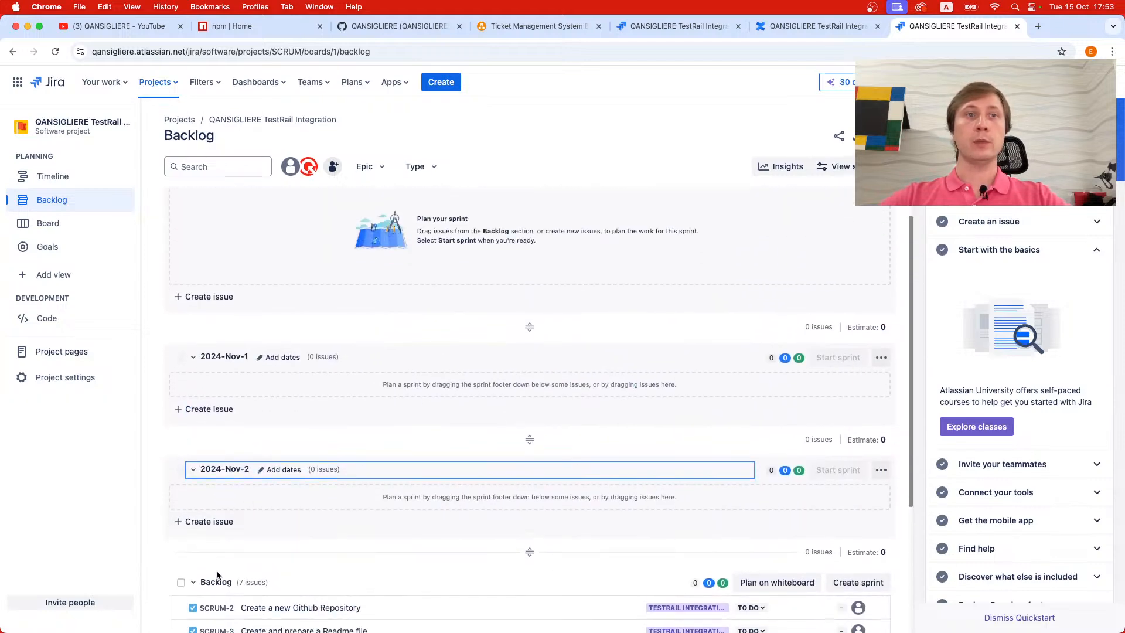
{"action": "scroll", "coordinate": [216, 576], "scroll_direction": "down", "scroll_amount": 3}
{"action": "left_click_drag", "start_coordinate": [389, 503], "coordinate": [367, 287]}
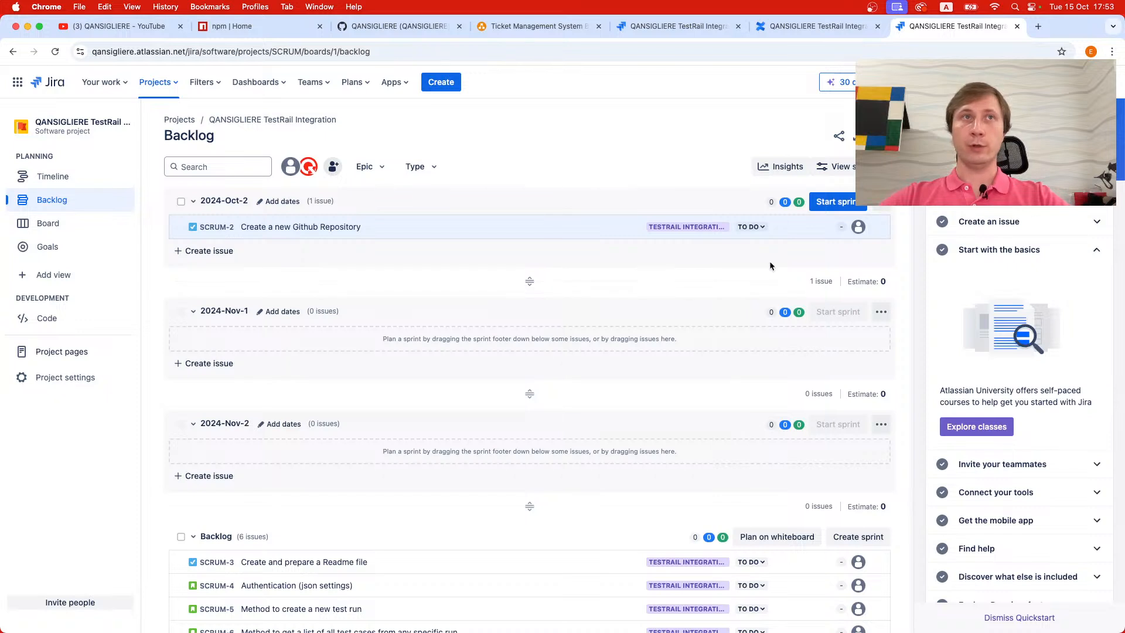
{"action": "scroll", "coordinate": [314, 349], "scroll_direction": "down", "scroll_amount": 3}
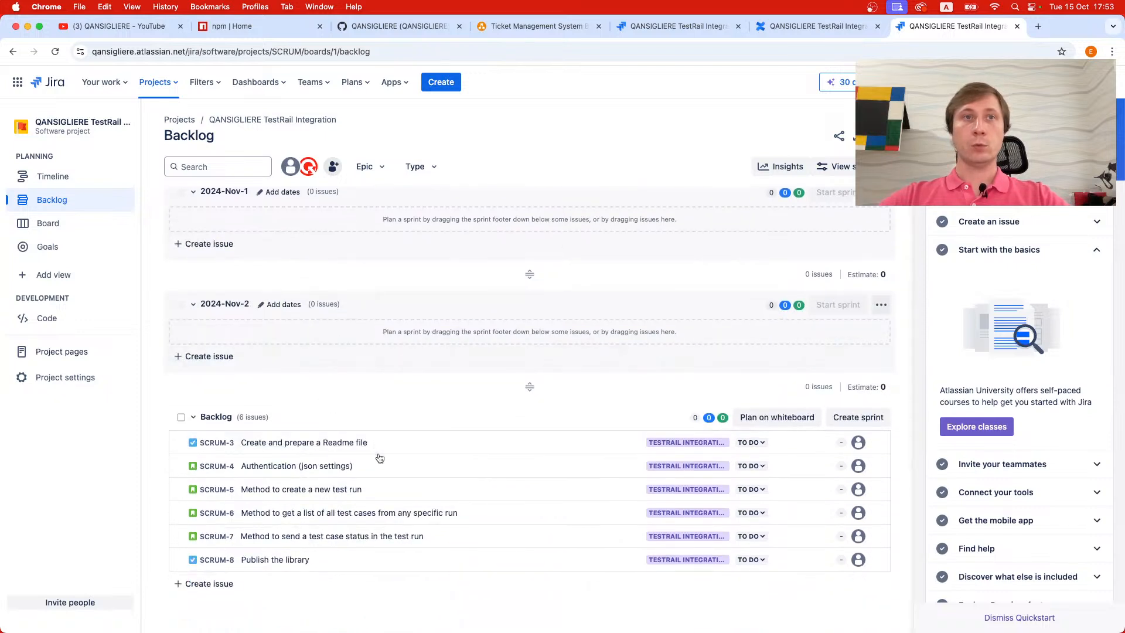
{"action": "left_click_drag", "start_coordinate": [394, 466], "coordinate": [344, 246]}
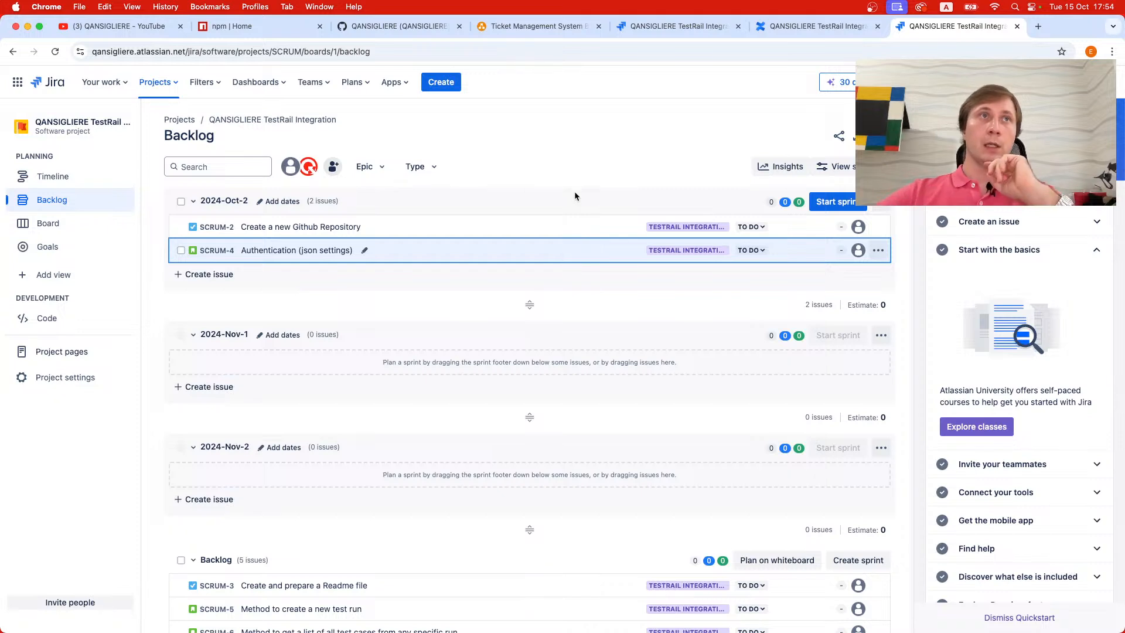
- View the TestRail Integration (JS) epic's child issues on the timeline and check the SCRUM board
{"action": "left_click", "coordinate": [53, 181]}
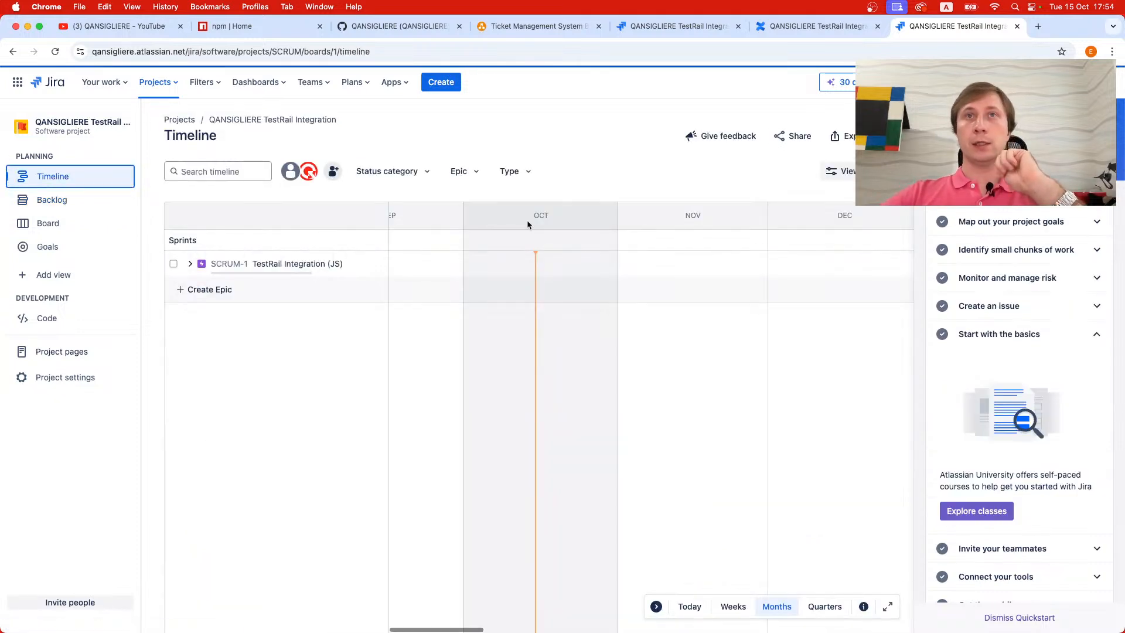
{"action": "left_click", "coordinate": [189, 263]}
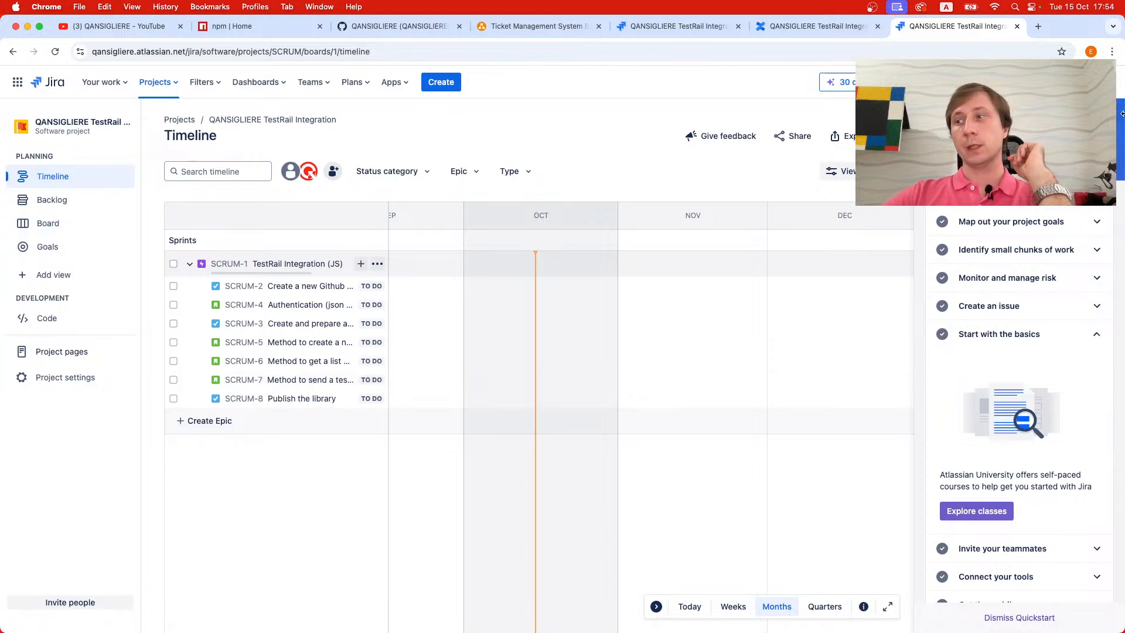
{"action": "left_click", "coordinate": [99, 226]}
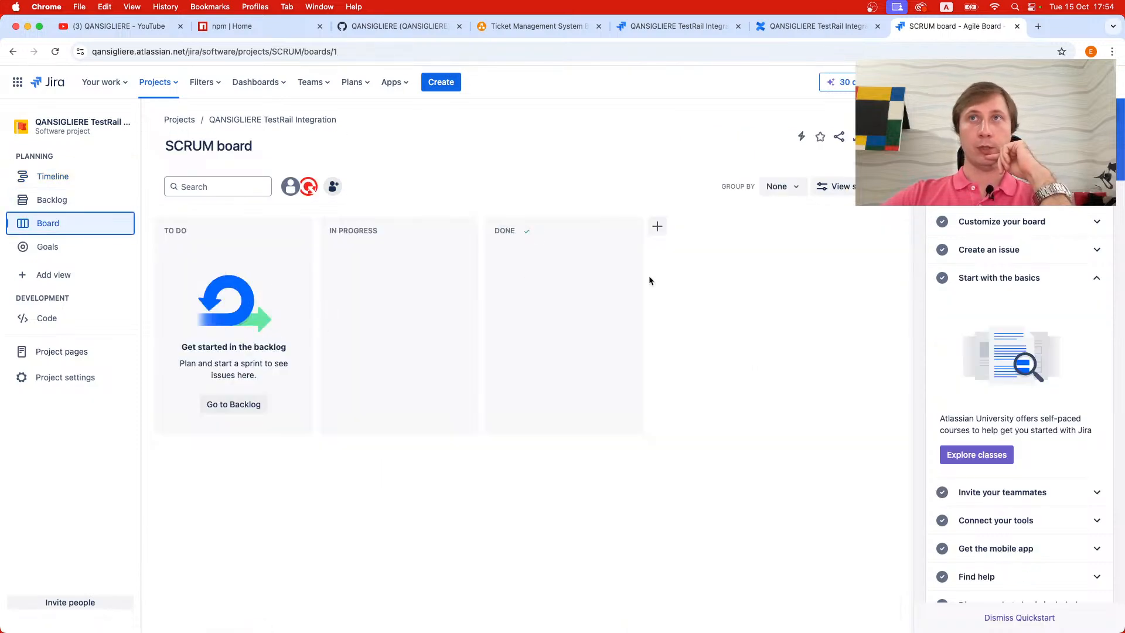
- Start the 2024-Oct-2 sprint from the backlog with a two-week duration beginning 15/10/2024
{"action": "left_click", "coordinate": [51, 210]}
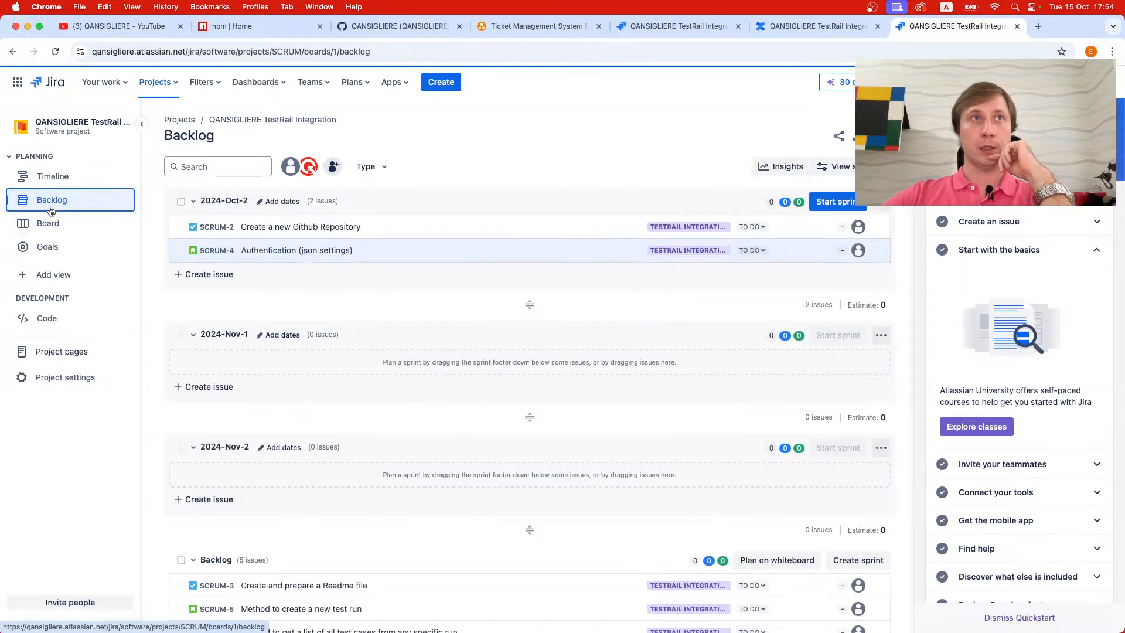
{"action": "left_click", "coordinate": [838, 203]}
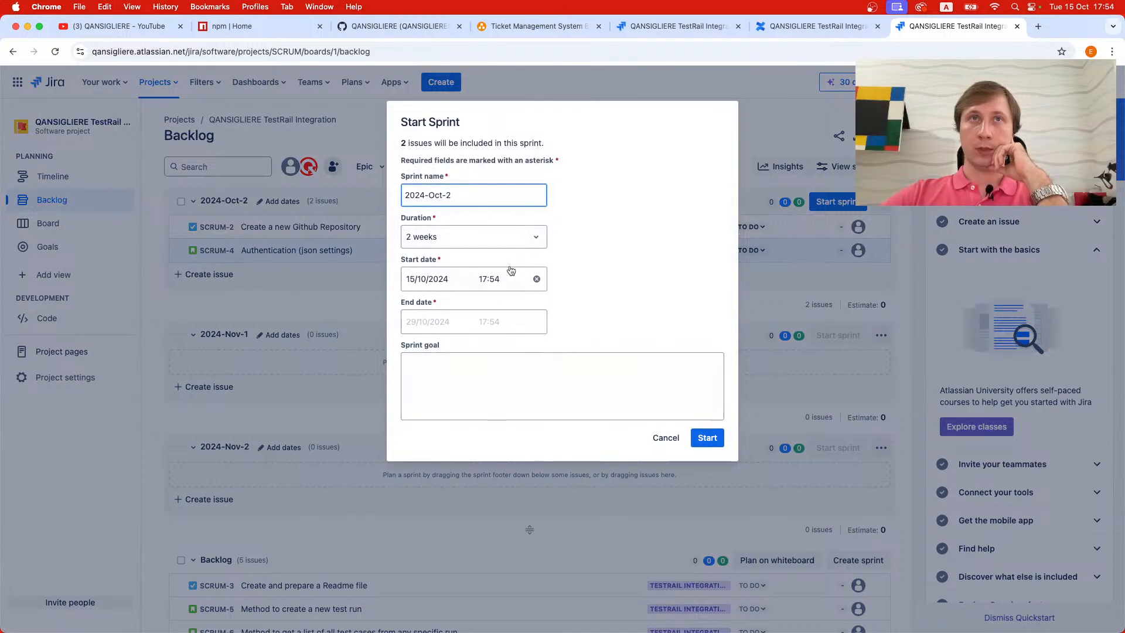
{"action": "left_click", "coordinate": [712, 444]}
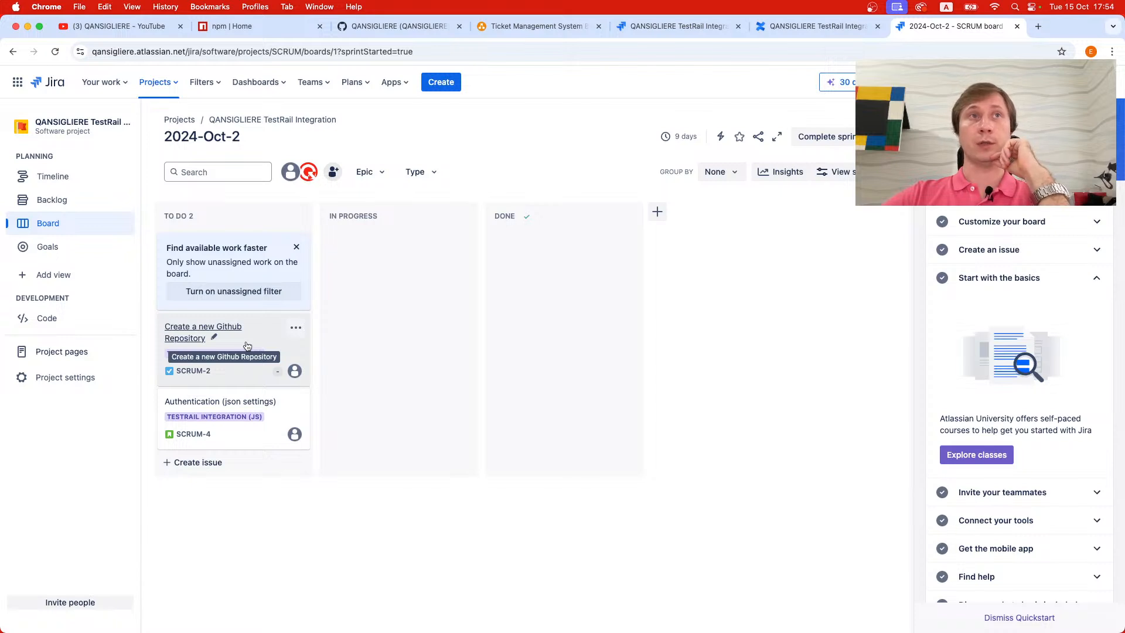
- Look at the Bug issue type's field configuration in the project settings and return to the project details
{"action": "left_click", "coordinate": [89, 383]}
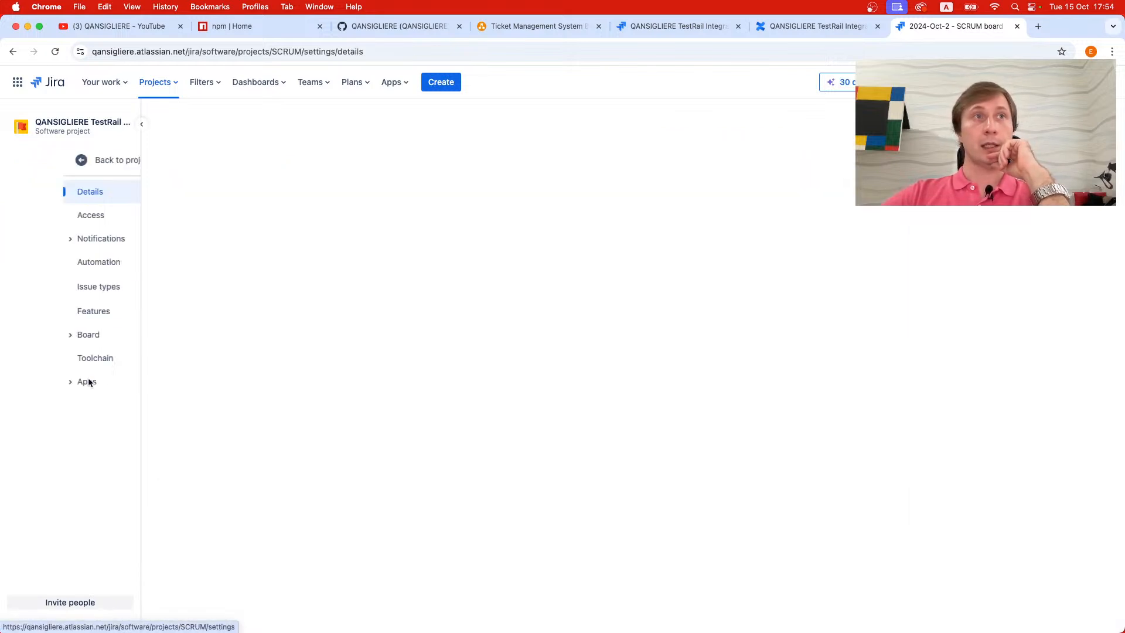
{"action": "left_click", "coordinate": [84, 292]}
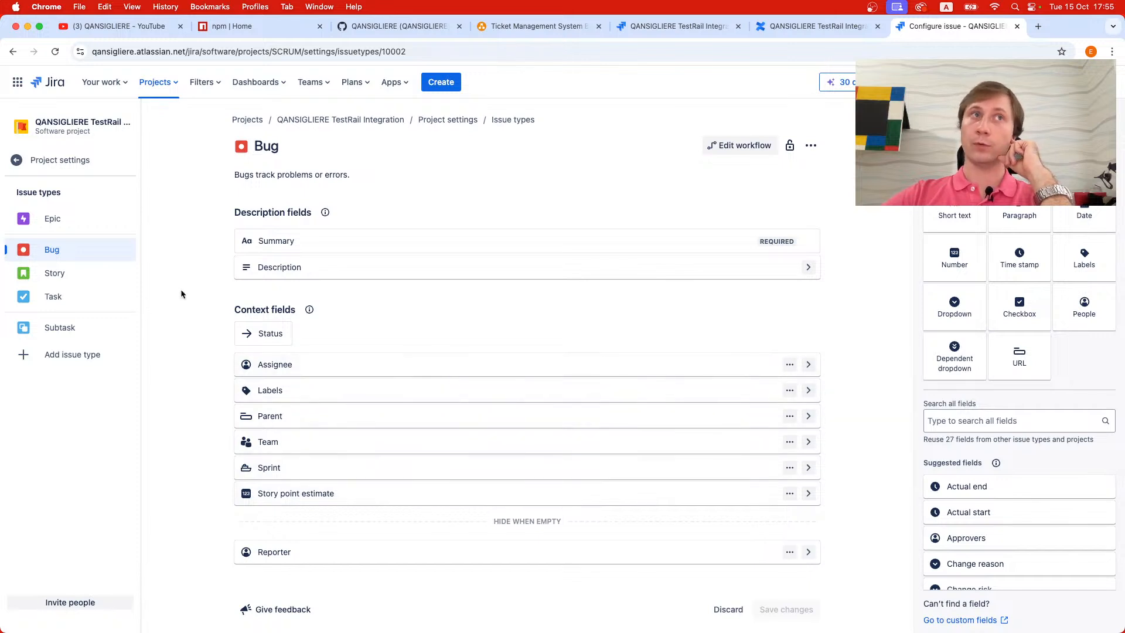
{"action": "left_click", "coordinate": [16, 52]}
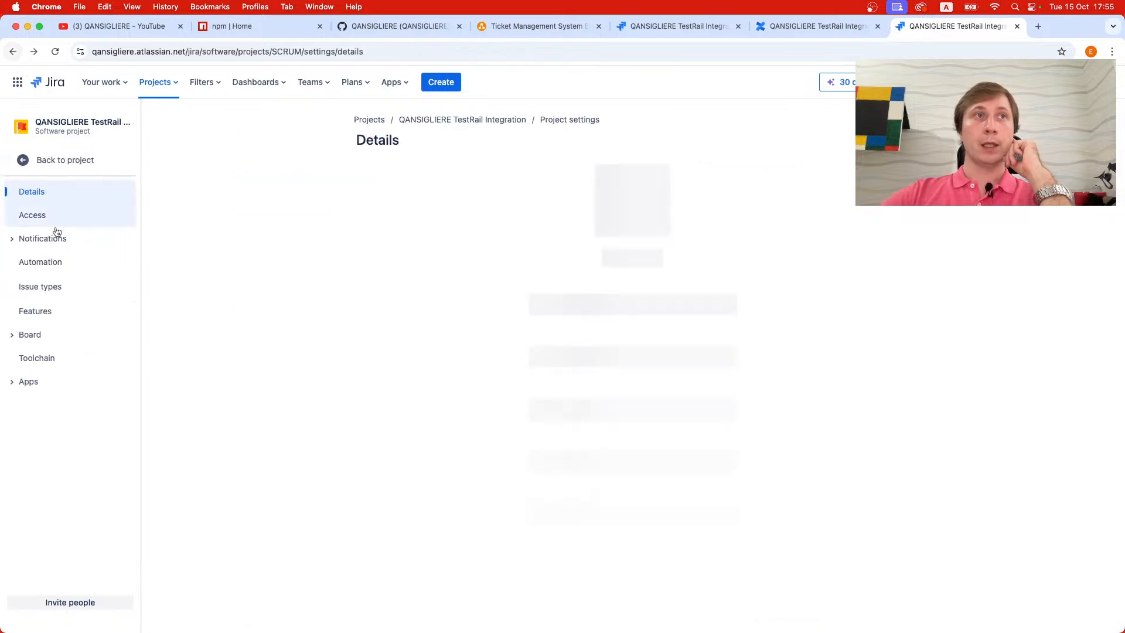
- Expand the Board and Apps groups in the project settings and review the project's available features
{"action": "left_click", "coordinate": [58, 338]}
{"action": "left_click", "coordinate": [48, 477]}
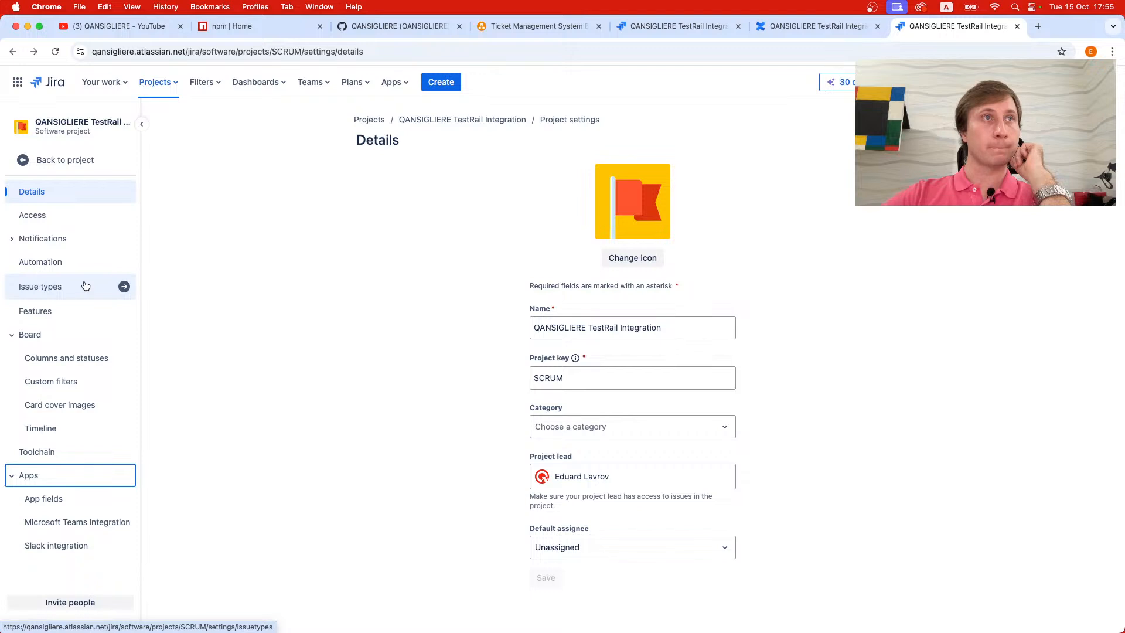
{"action": "left_click", "coordinate": [76, 312]}
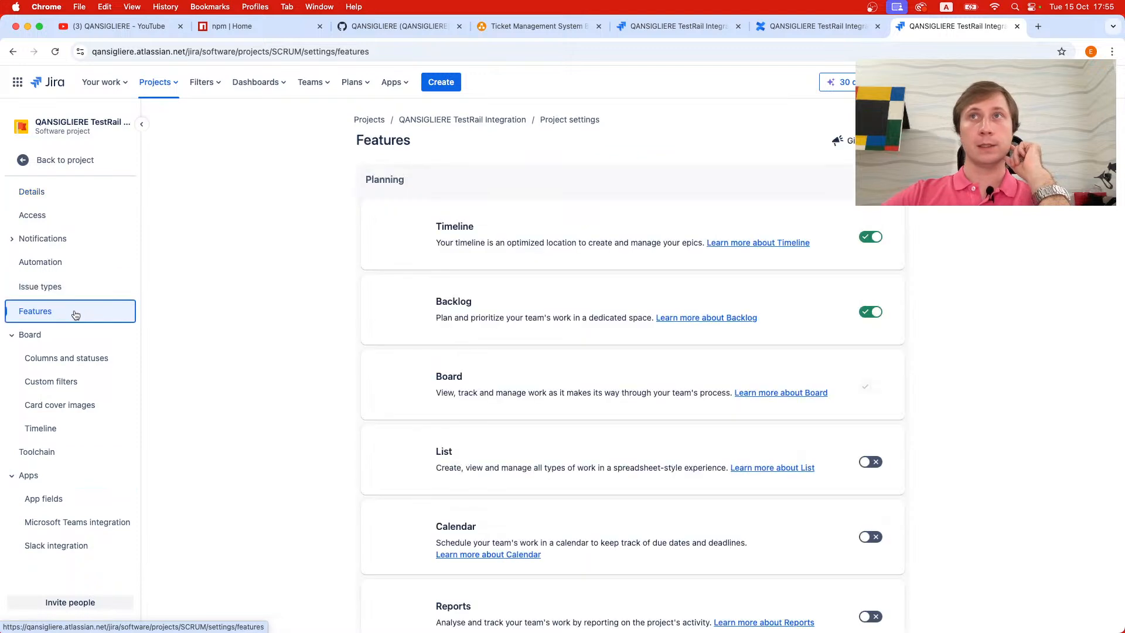
{"action": "scroll", "coordinate": [186, 361], "scroll_direction": "down", "scroll_amount": 2}
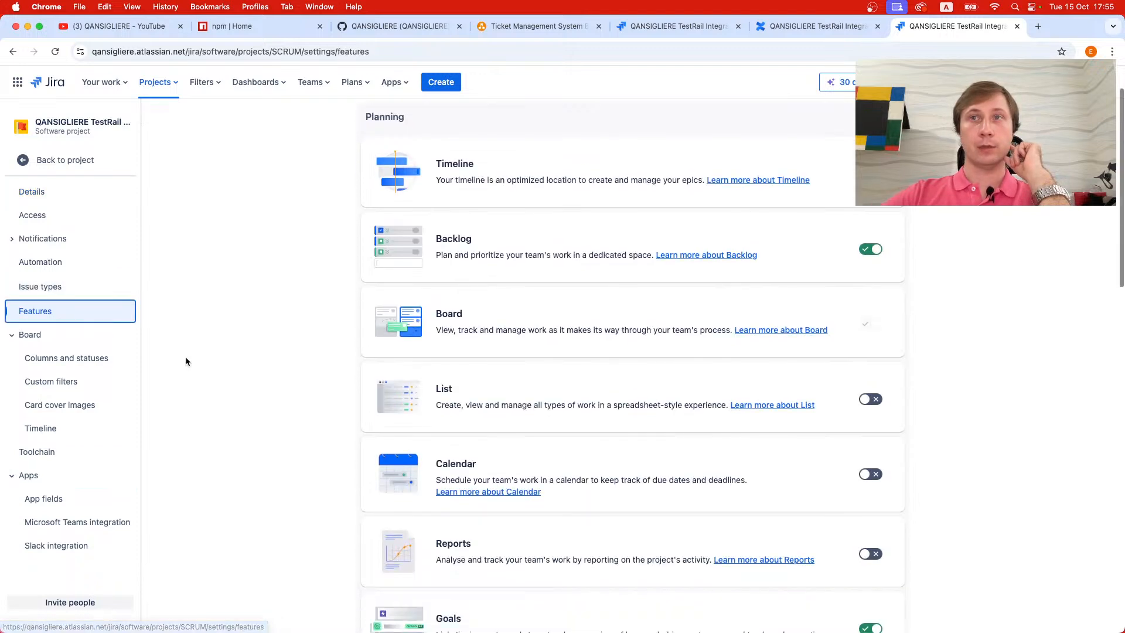
- Review the planning, development, operations and other features available in the project's settings
{"action": "scroll", "coordinate": [187, 361], "scroll_direction": "down", "scroll_amount": 3}
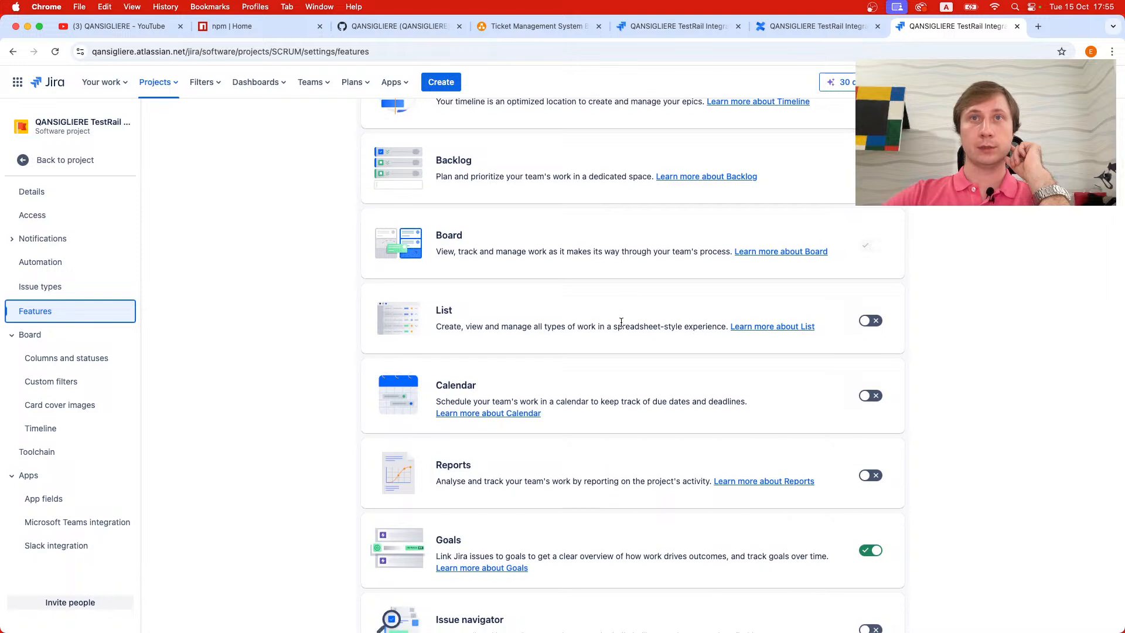
{"action": "scroll", "coordinate": [620, 326], "scroll_direction": "down", "scroll_amount": 7}
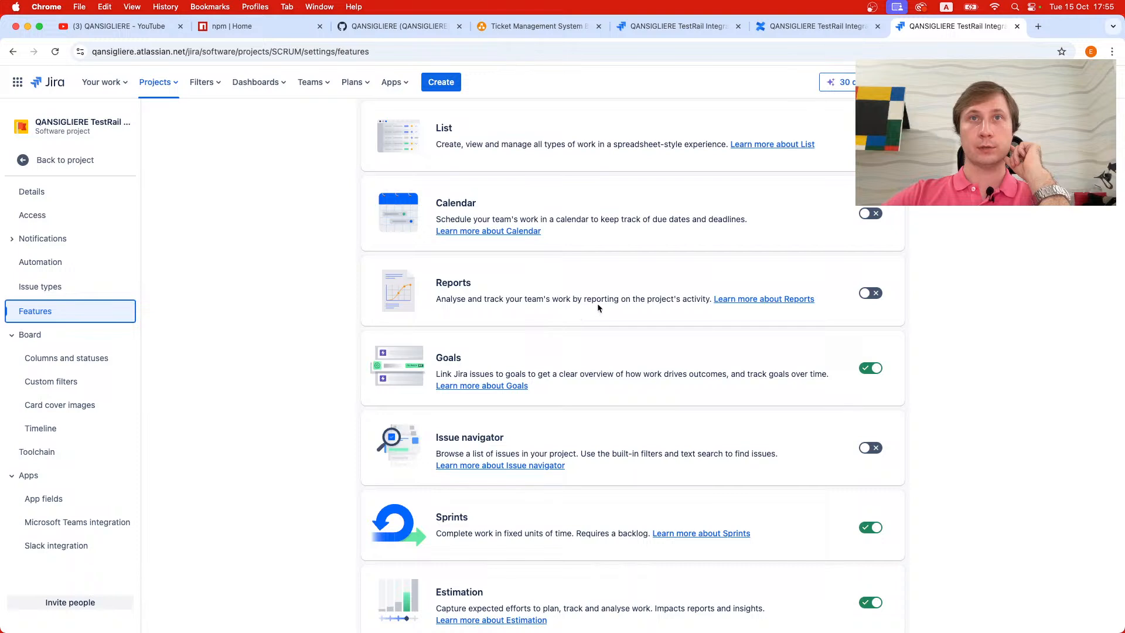
{"action": "scroll", "coordinate": [596, 307], "scroll_direction": "down", "scroll_amount": 4}
{"action": "scroll", "coordinate": [613, 318], "scroll_direction": "down", "scroll_amount": 2}
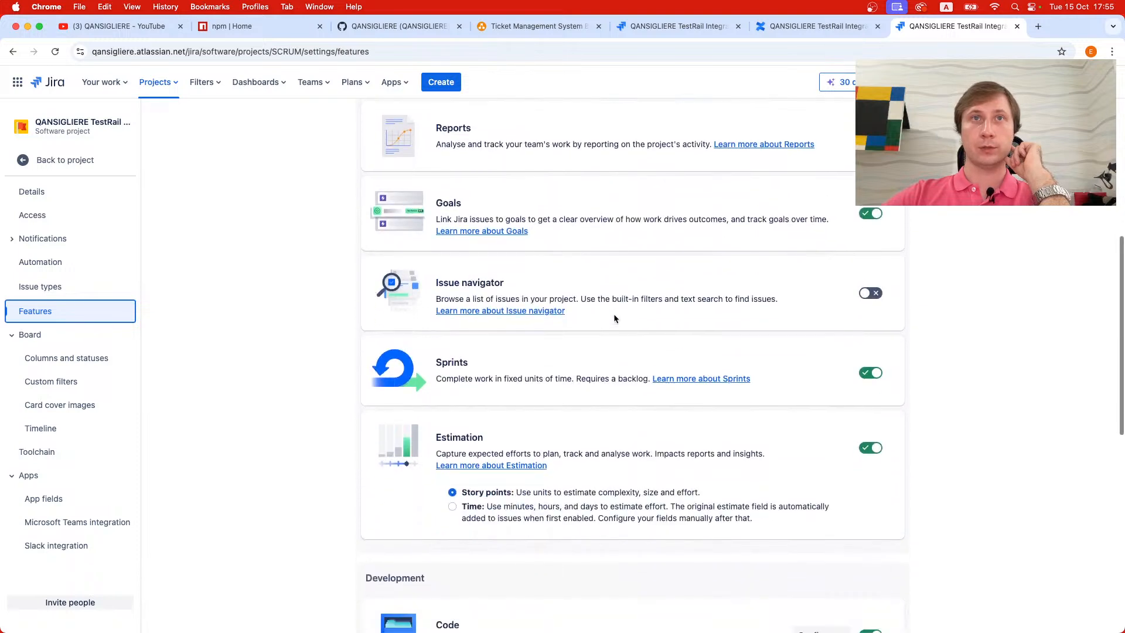
{"action": "scroll", "coordinate": [613, 318], "scroll_direction": "down", "scroll_amount": 4}
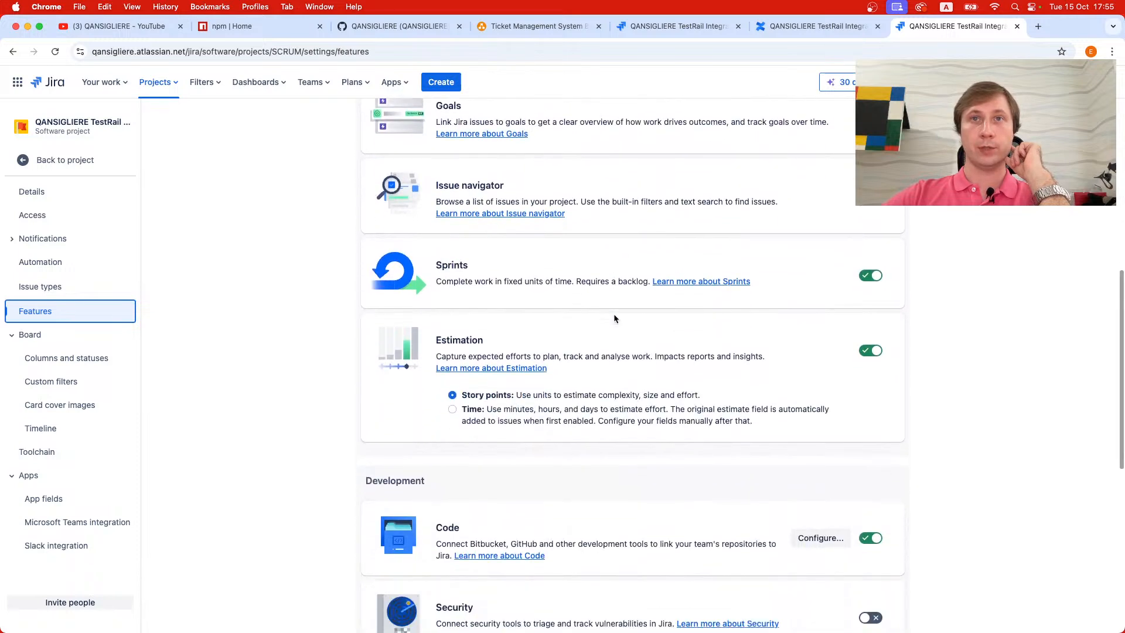
{"action": "scroll", "coordinate": [614, 318], "scroll_direction": "down", "scroll_amount": 9}
{"action": "scroll", "coordinate": [614, 318], "scroll_direction": "down", "scroll_amount": 13}
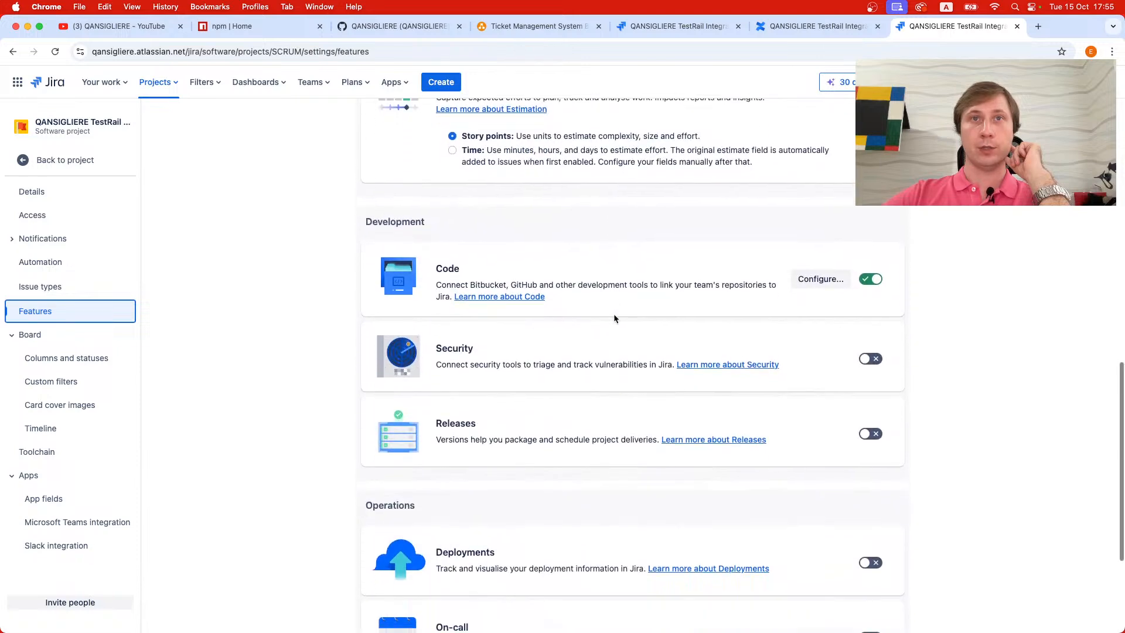
{"action": "scroll", "coordinate": [613, 318], "scroll_direction": "up", "scroll_amount": 5}
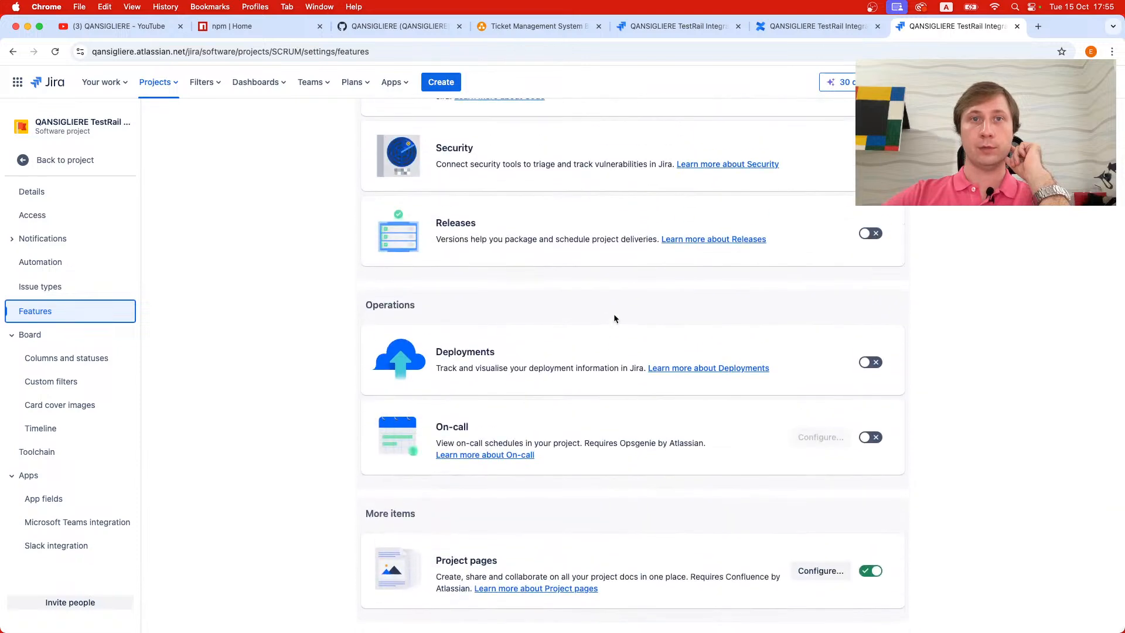
- Look over the issue type and app fields settings, and review the integrations offered in the project's toolchain
{"action": "left_click", "coordinate": [85, 285]}
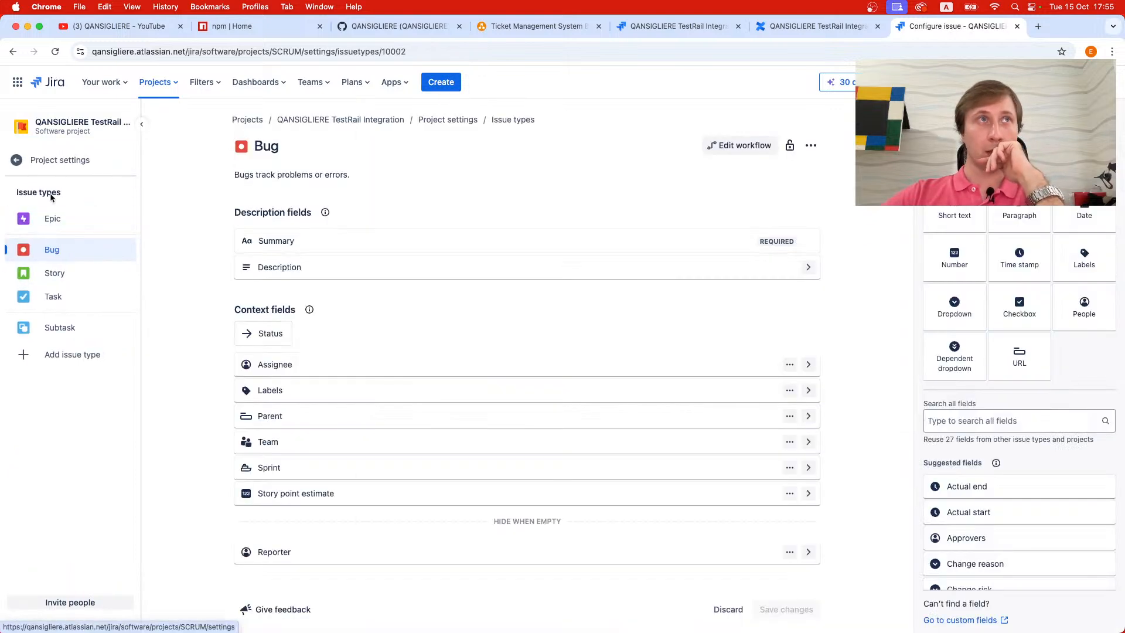
{"action": "left_click", "coordinate": [53, 167]}
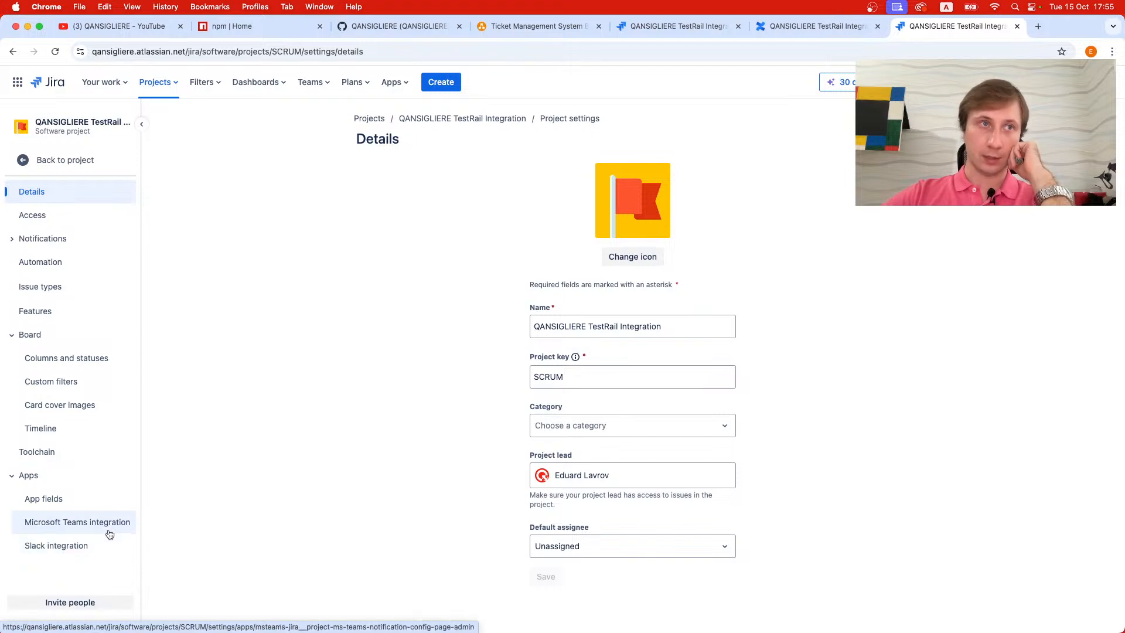
{"action": "left_click", "coordinate": [84, 500]}
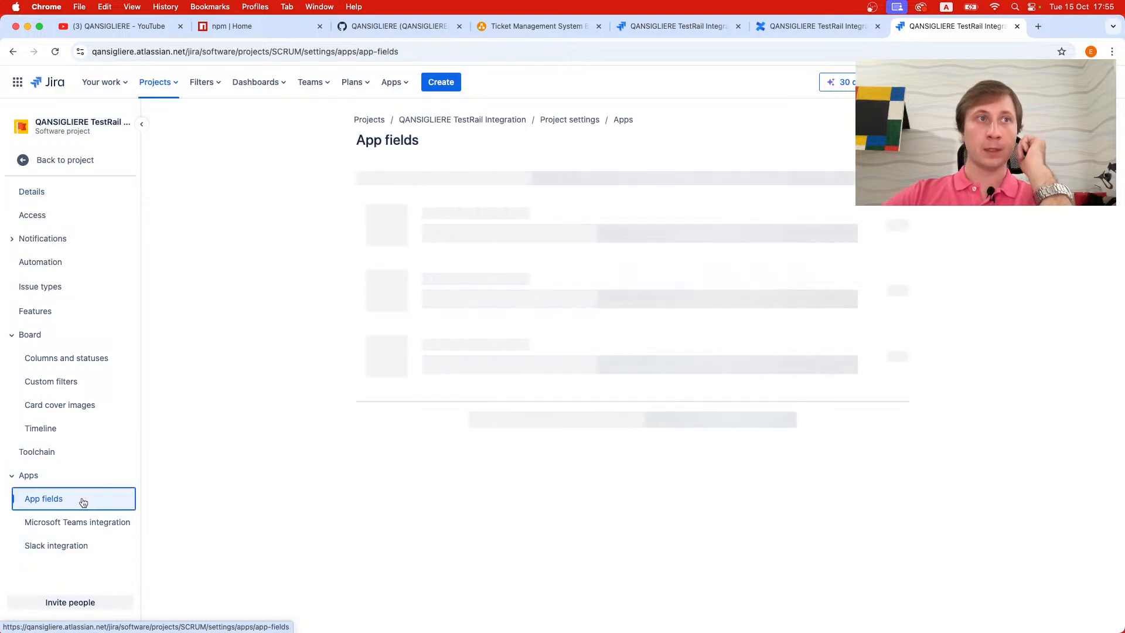
{"action": "left_click", "coordinate": [85, 453]}
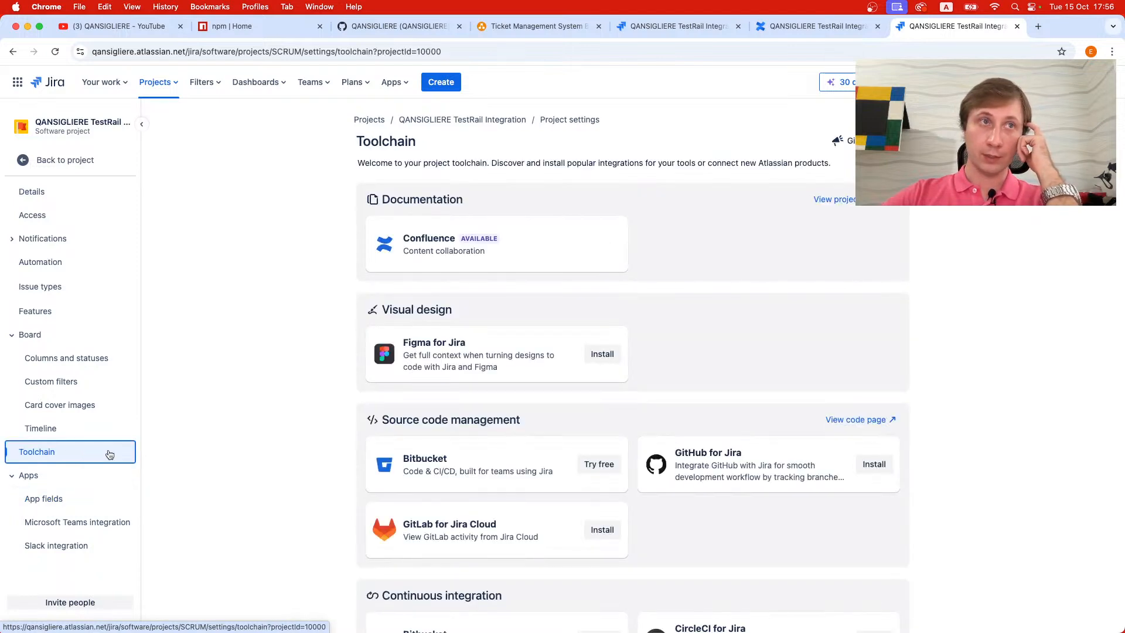
{"action": "scroll", "coordinate": [497, 511], "scroll_direction": "down", "scroll_amount": 5}
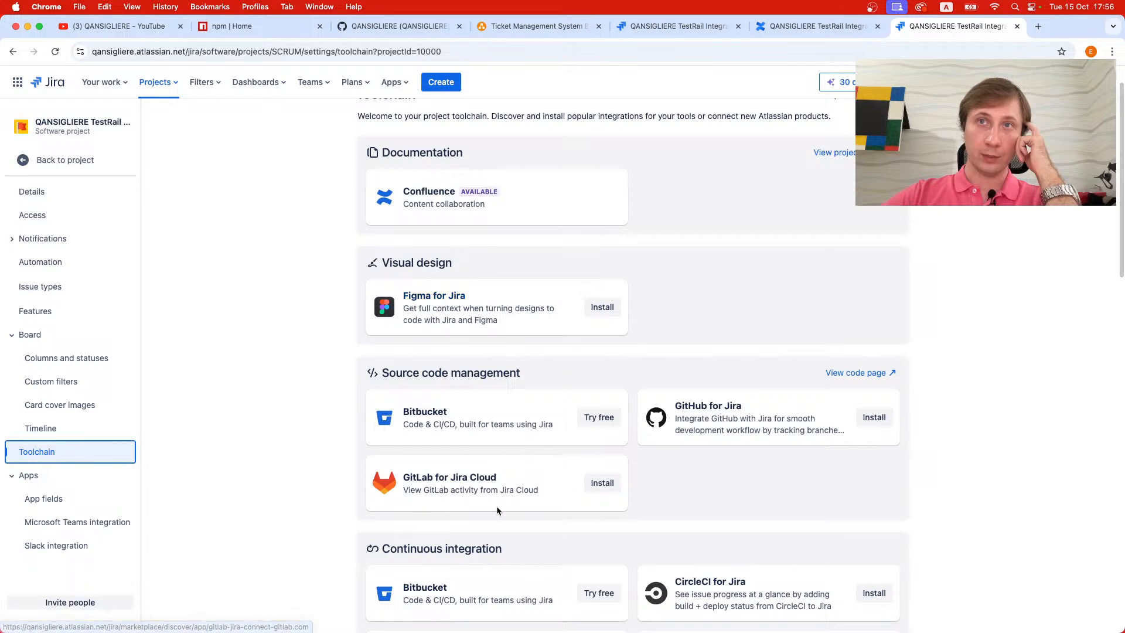
{"action": "scroll", "coordinate": [311, 485], "scroll_direction": "down", "scroll_amount": 5}
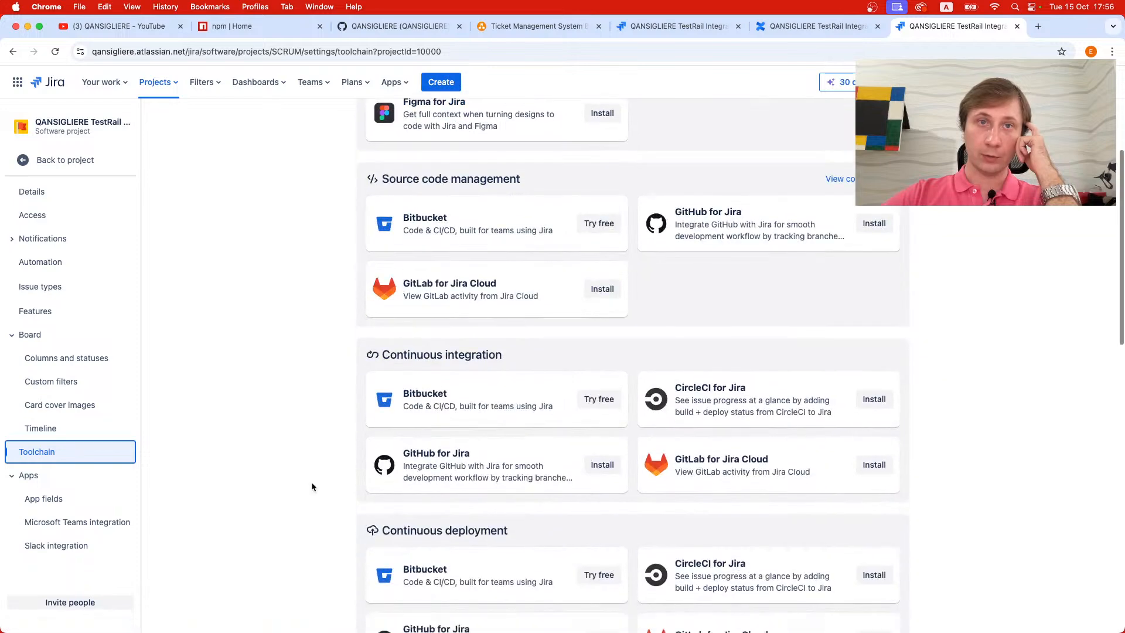
{"action": "scroll", "coordinate": [312, 487], "scroll_direction": "down", "scroll_amount": 10}
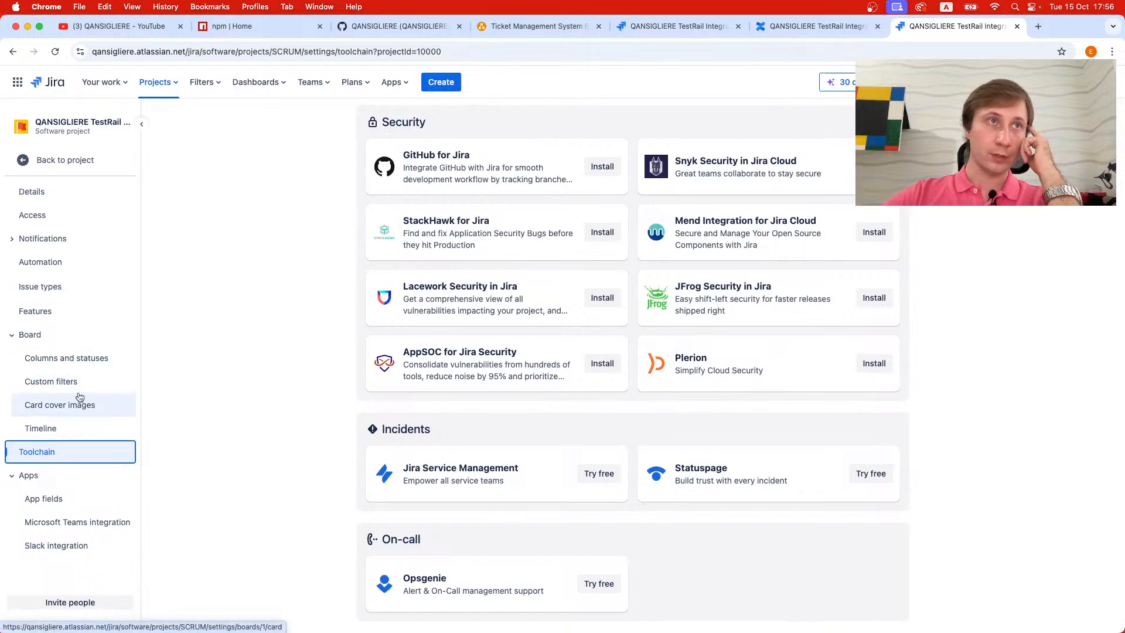
- Open the Epic issue type's workflow for editing and look over its statuses
{"action": "left_click", "coordinate": [87, 312]}
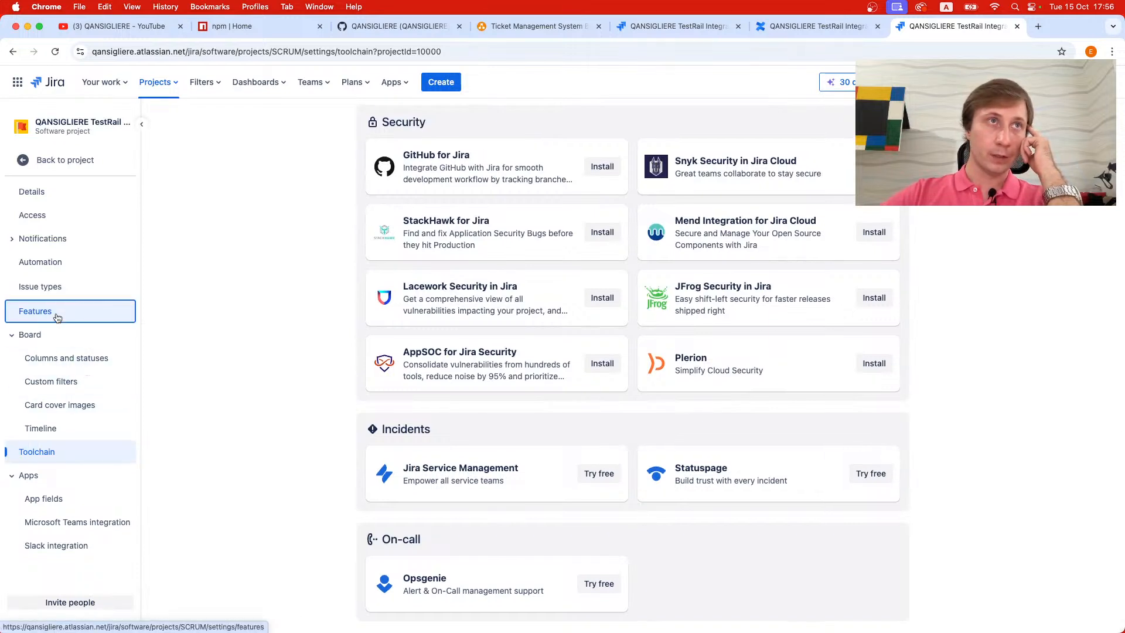
{"action": "left_click", "coordinate": [40, 287]}
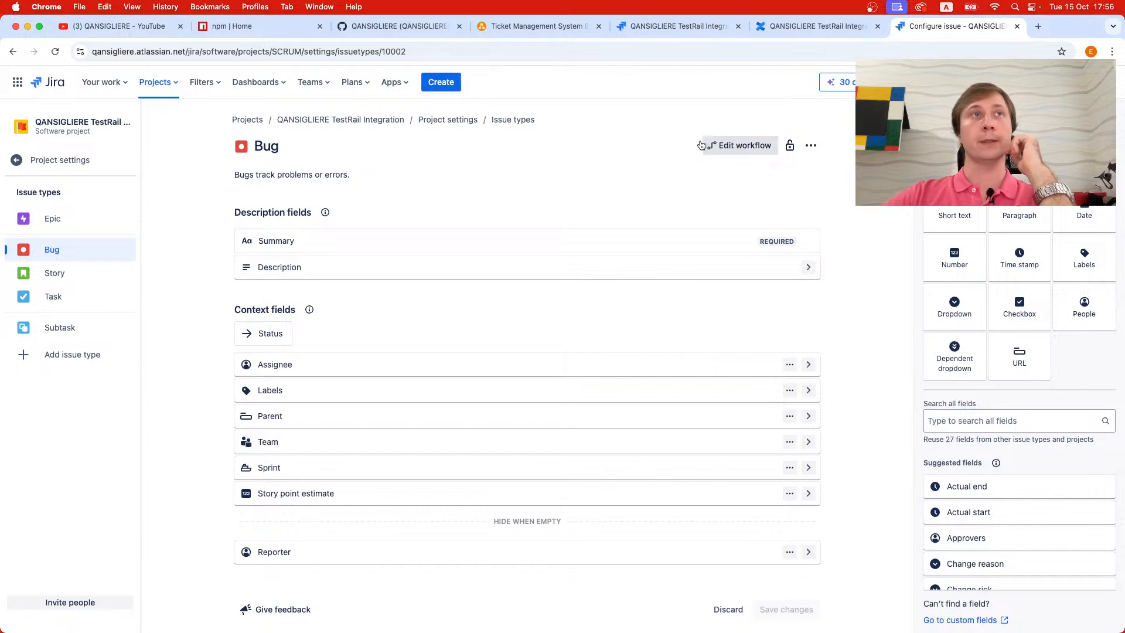
{"action": "left_click", "coordinate": [90, 216]}
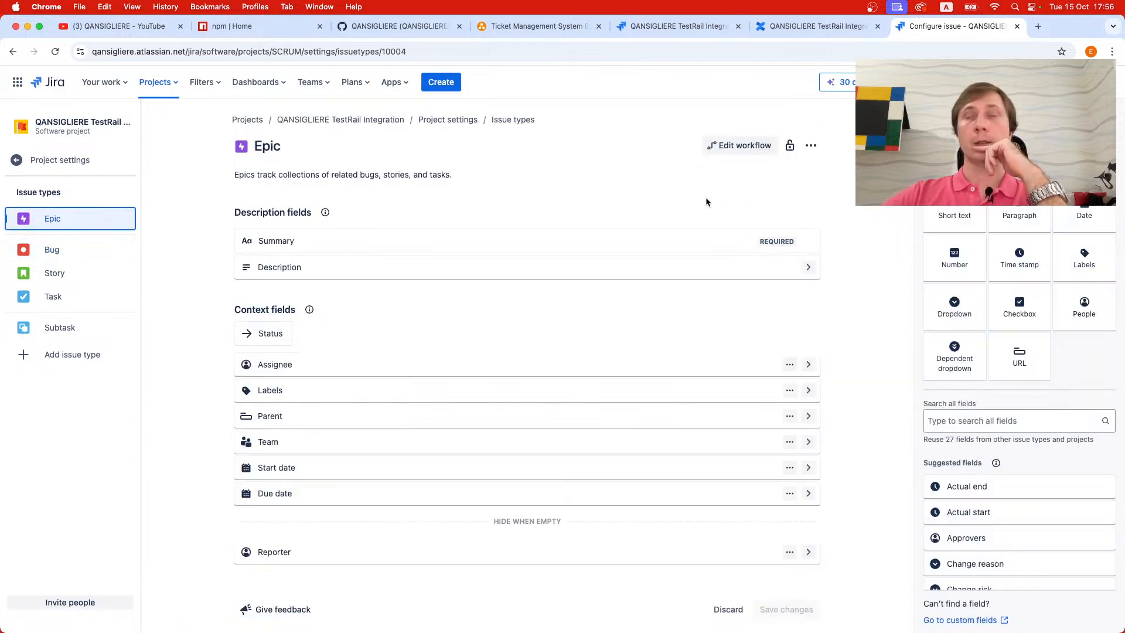
{"action": "left_click", "coordinate": [749, 145]}
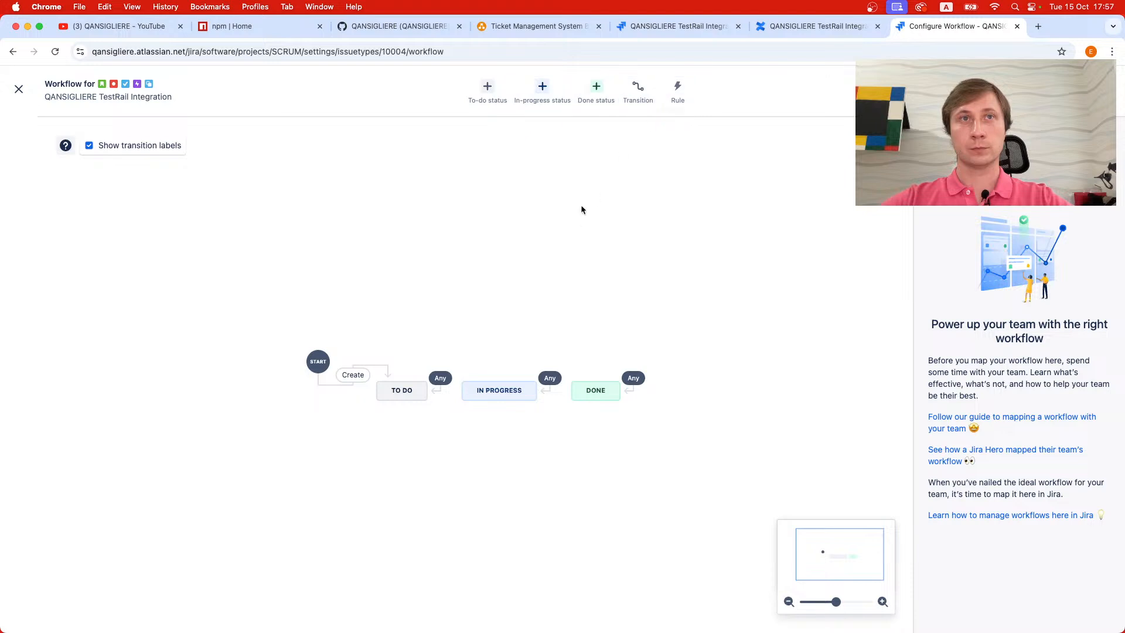
{"action": "scroll", "coordinate": [441, 348], "scroll_direction": "down", "scroll_amount": 1}
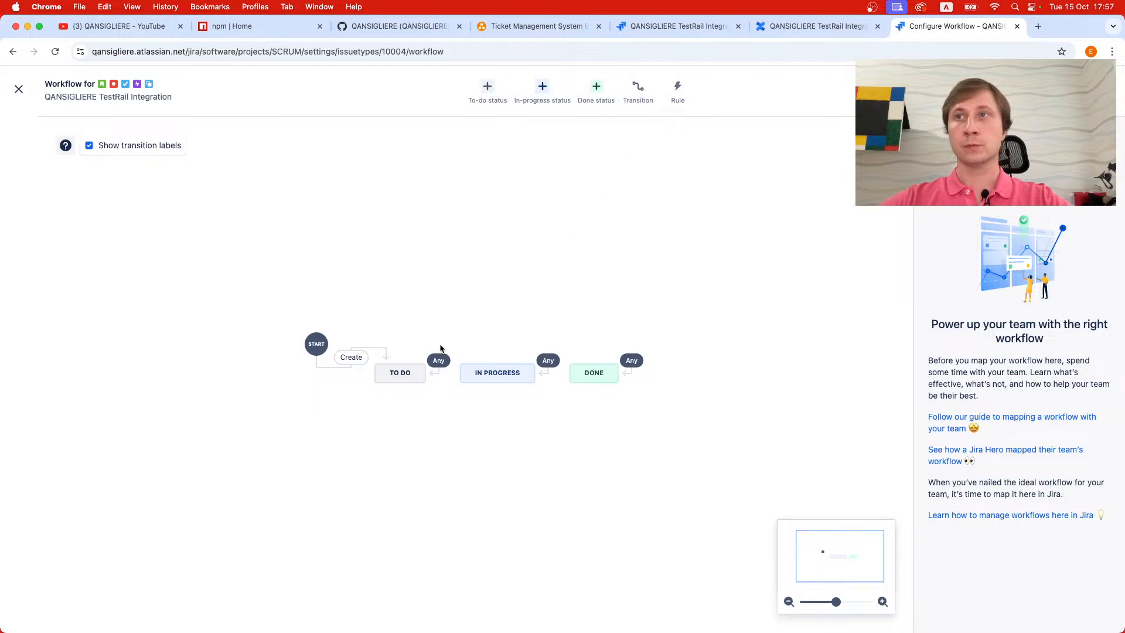
{"action": "scroll", "coordinate": [439, 345], "scroll_direction": "up", "scroll_amount": 3}
{"action": "scroll", "coordinate": [440, 346], "scroll_direction": "right", "scroll_amount": 2}
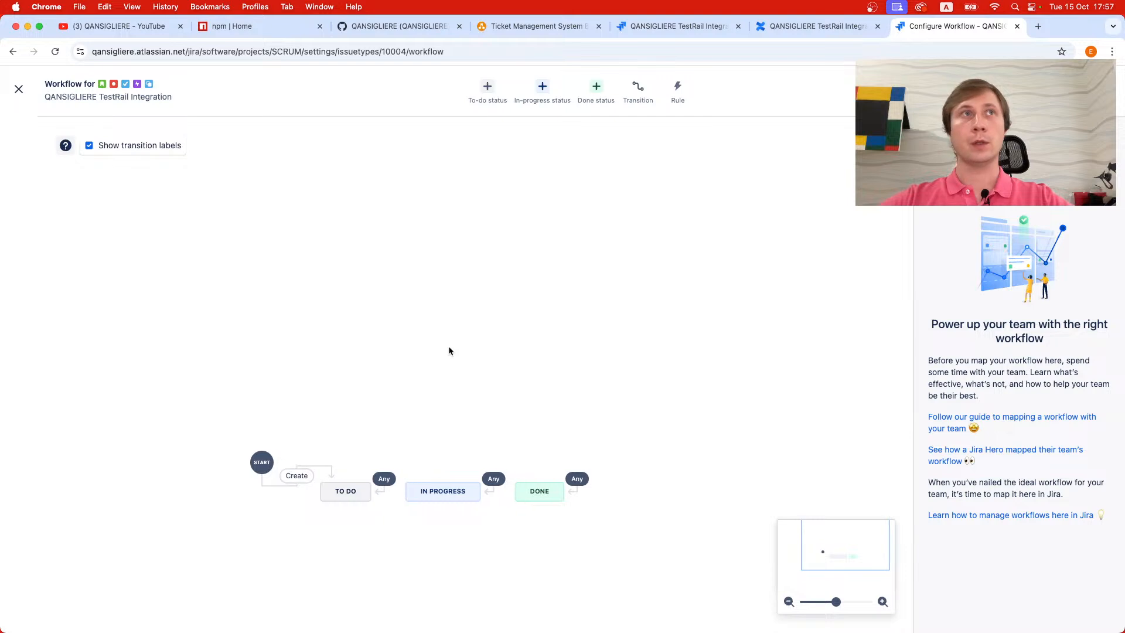
{"action": "scroll", "coordinate": [448, 347], "scroll_direction": "down", "scroll_amount": 1}
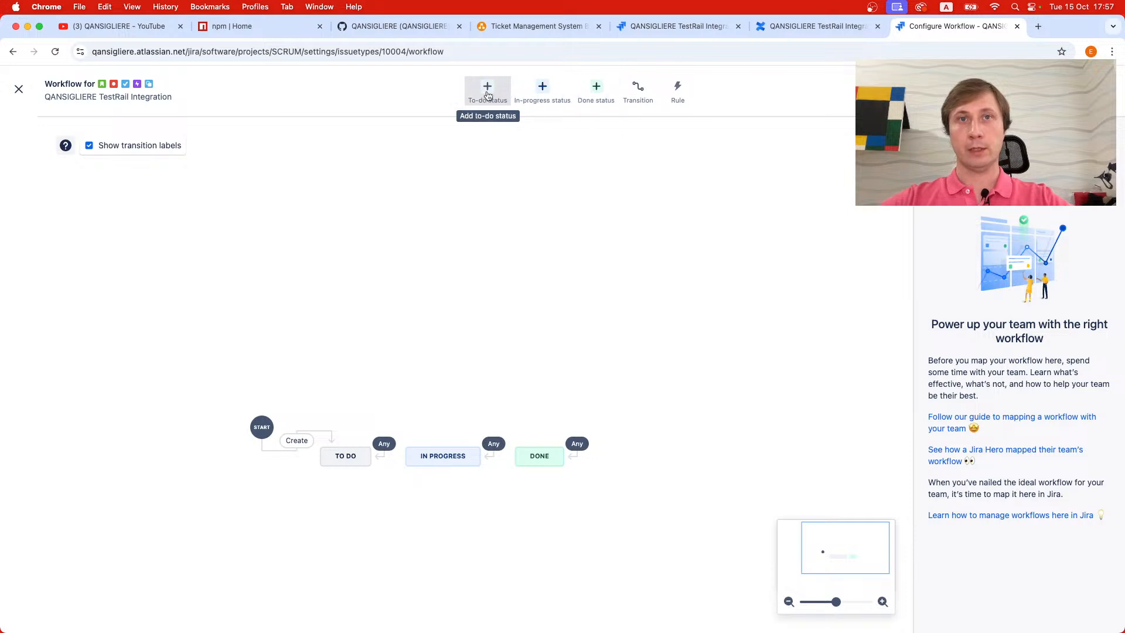
- Try to add a new in-progress status named Published to the workflow
{"action": "left_click", "coordinate": [539, 105]}
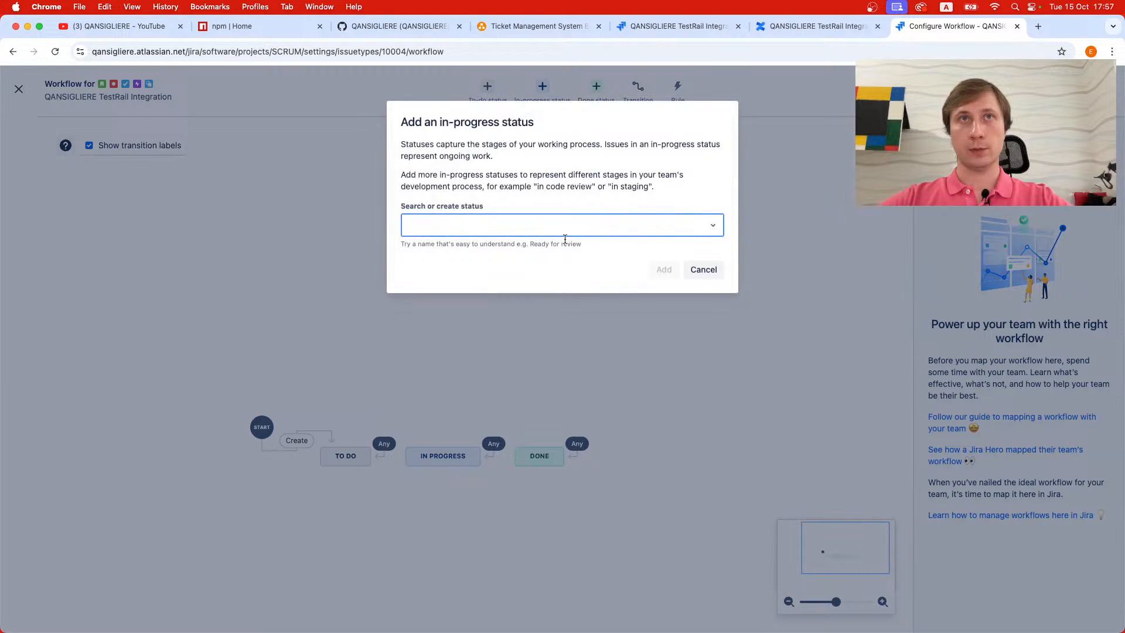
{"action": "left_click", "coordinate": [595, 235]}
{"action": "left_click", "coordinate": [615, 229]}
{"action": "left_click", "coordinate": [615, 229]}
{"action": "left_click", "coordinate": [615, 229]}
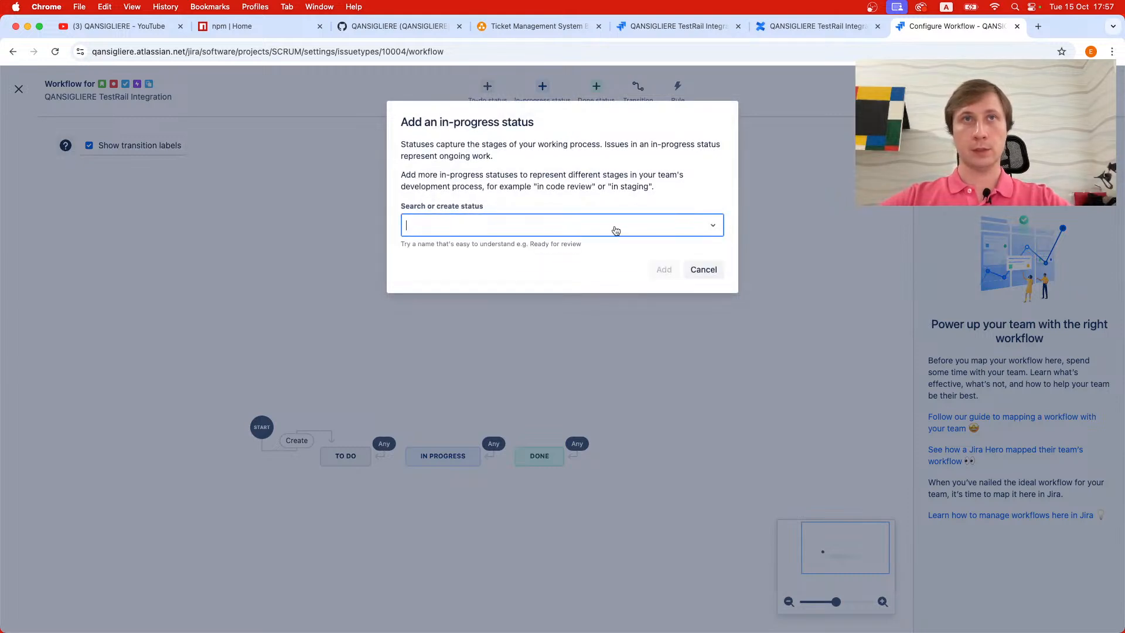
{"action": "type", "text": "Publishme"}
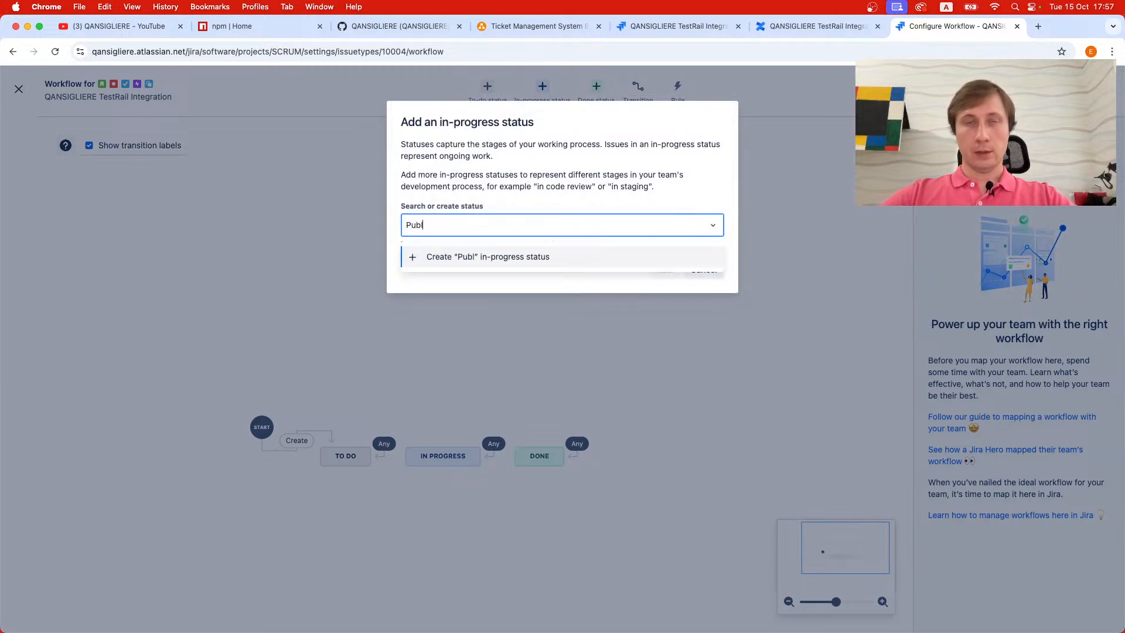
{"action": "key", "text": "BackSpace"}
{"action": "key", "text": "BackSpace"}
{"action": "type", "text": "ed"}
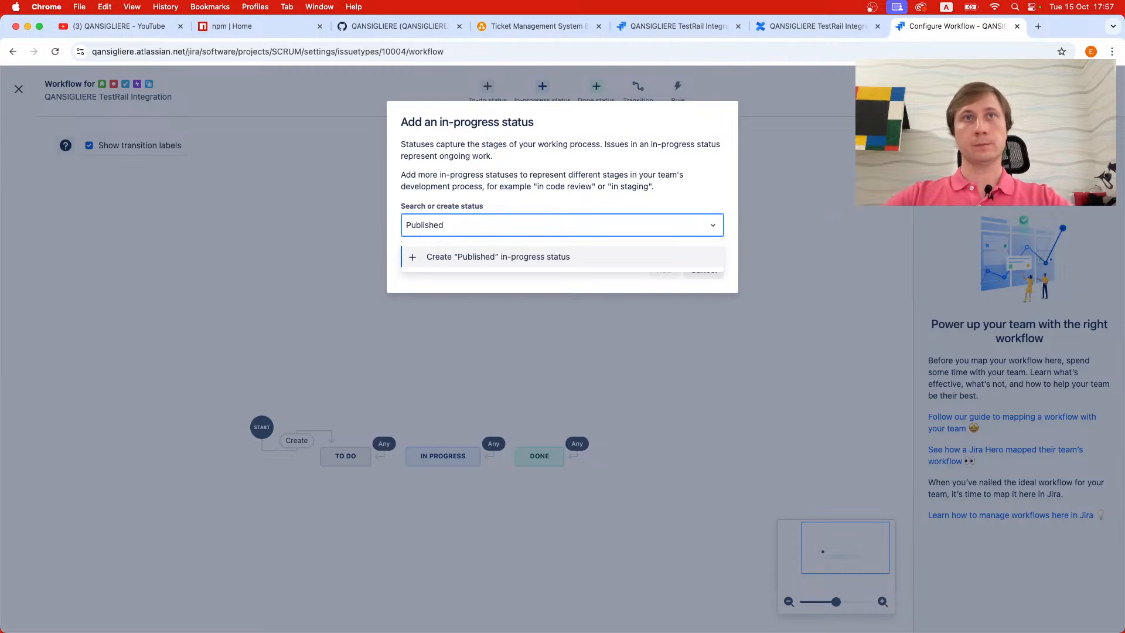
{"action": "left_click", "coordinate": [600, 258]}
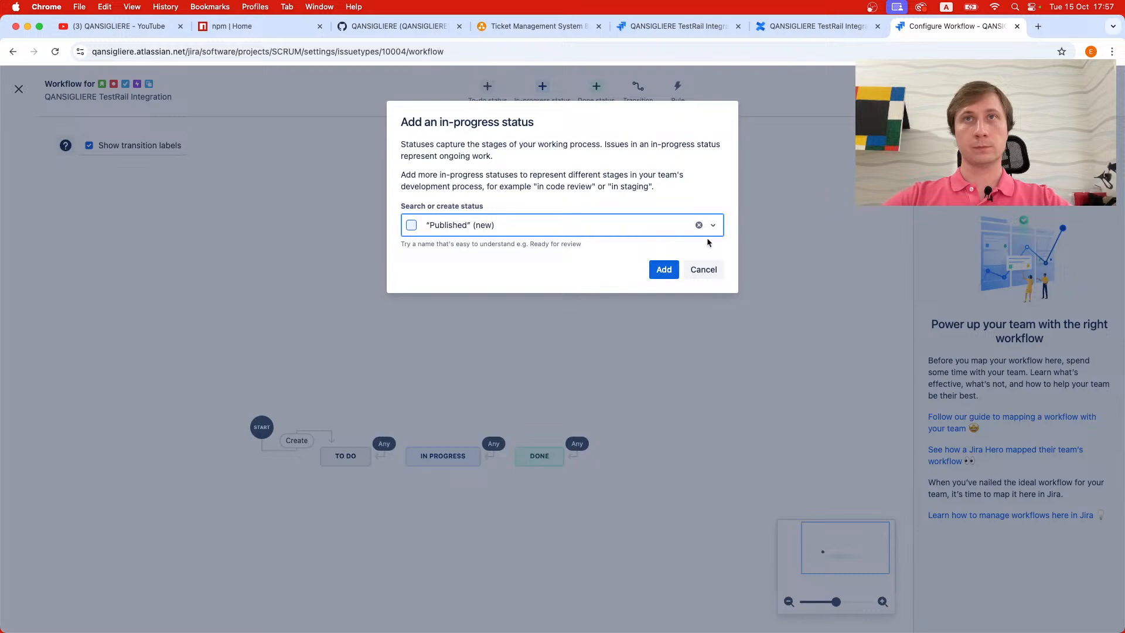
{"action": "left_click", "coordinate": [412, 229]}
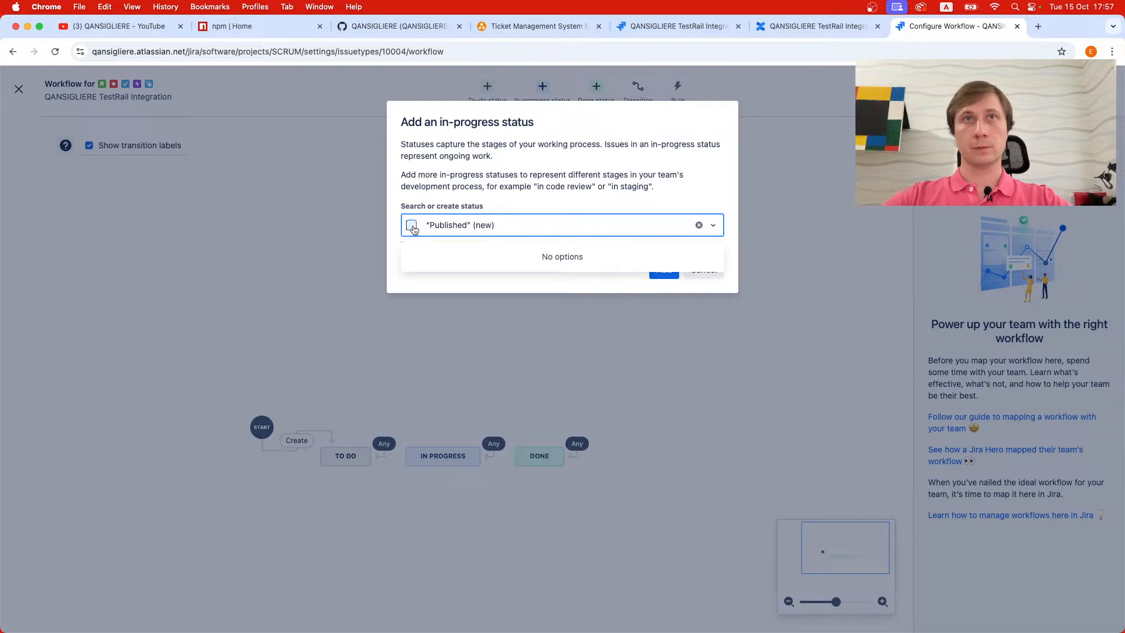
{"action": "left_click", "coordinate": [654, 281]}
{"action": "left_click", "coordinate": [662, 270]}
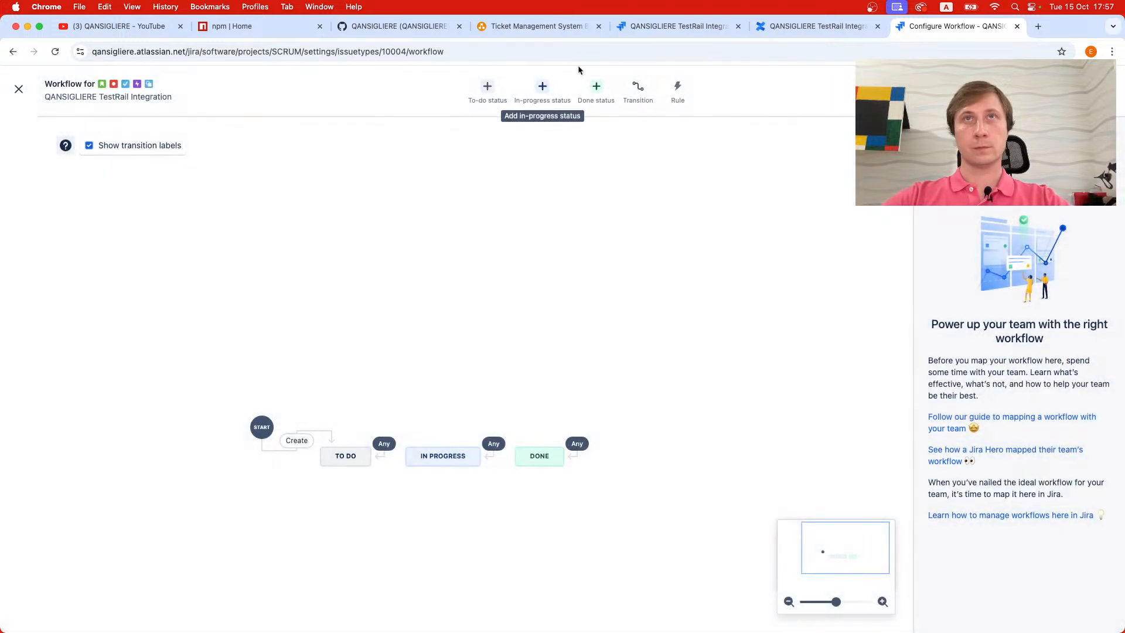
- Create an in-progress status named Published and add it to the workflow
{"action": "left_click", "coordinate": [548, 94]}
{"action": "left_click", "coordinate": [484, 226]}
{"action": "type", "text": "p"}
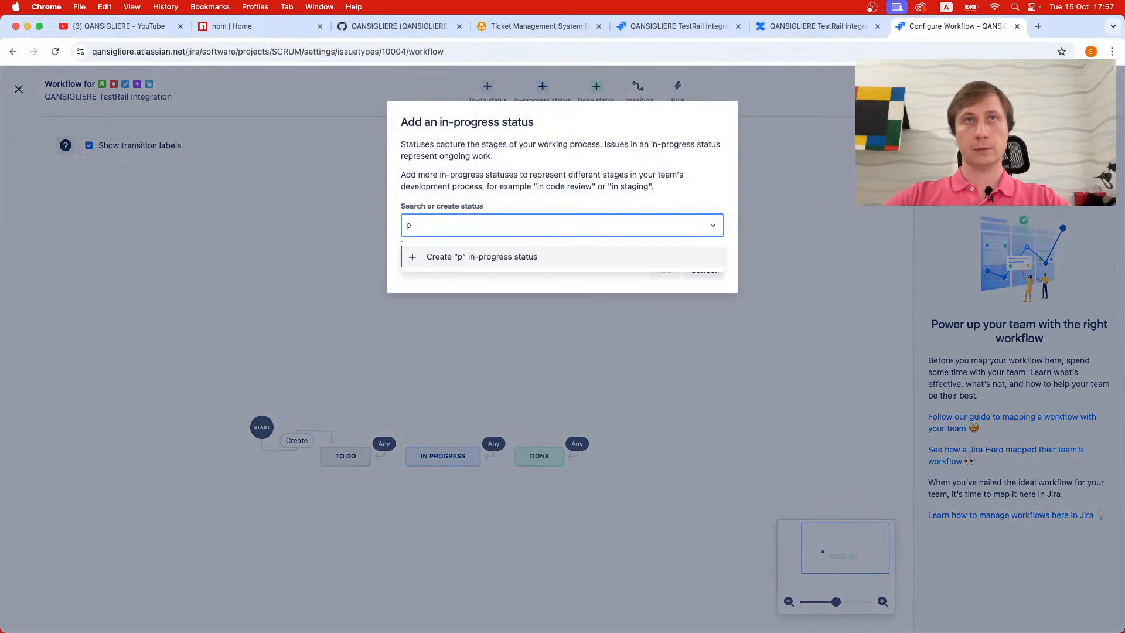
{"action": "key", "text": "BackSpace"}
{"action": "type", "text": "P"}
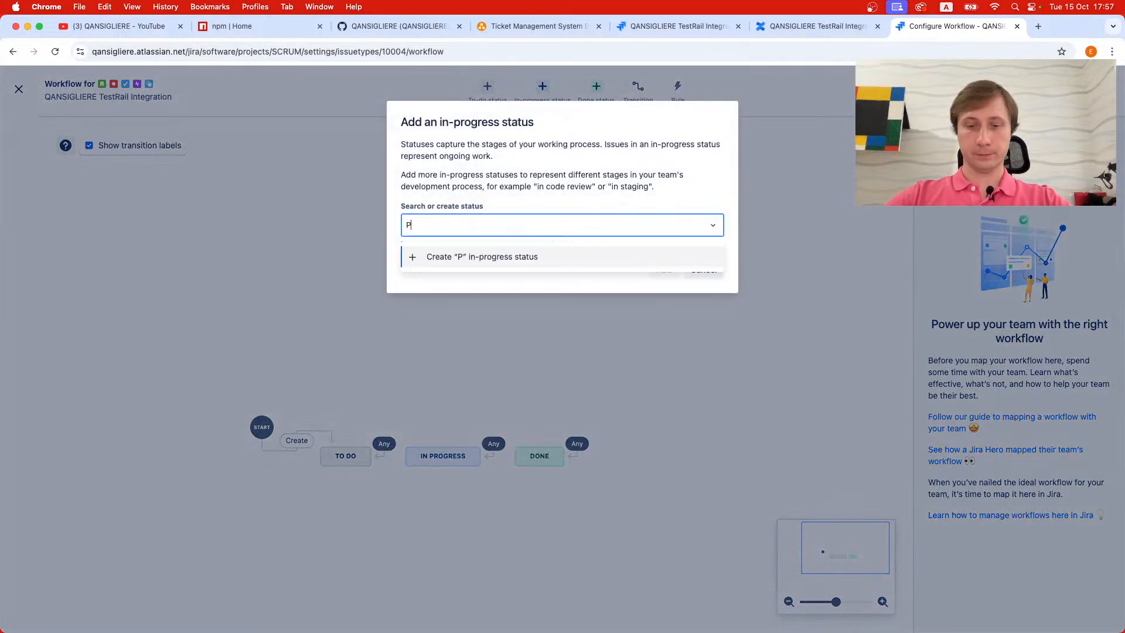
{"action": "type", "text": "ublished"}
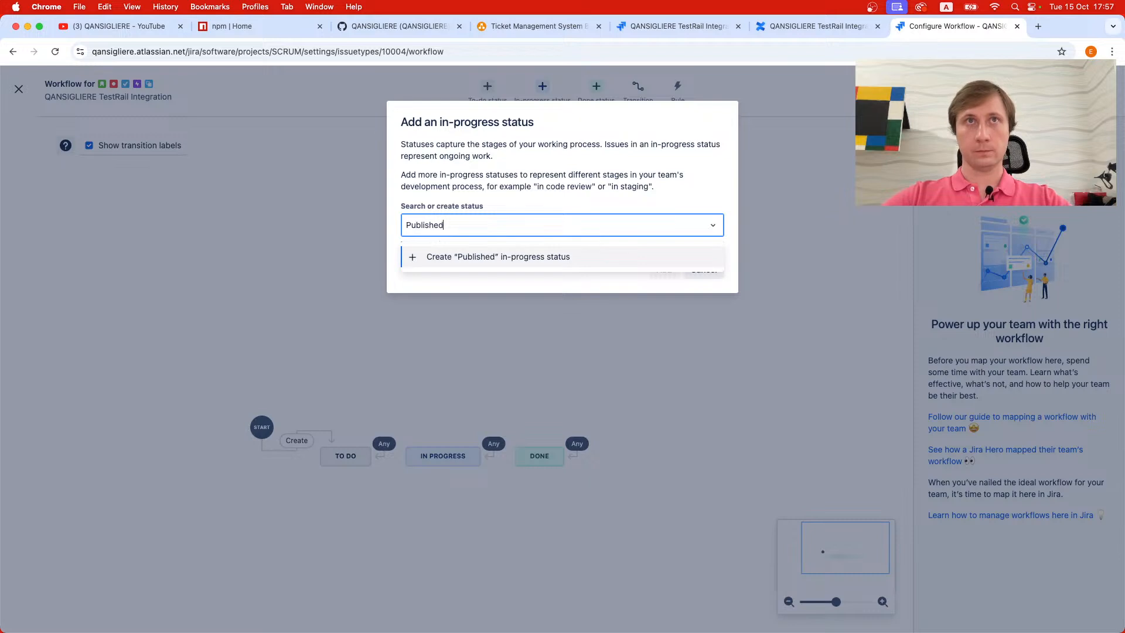
{"action": "left_click", "coordinate": [556, 252]}
{"action": "left_click", "coordinate": [664, 269]}
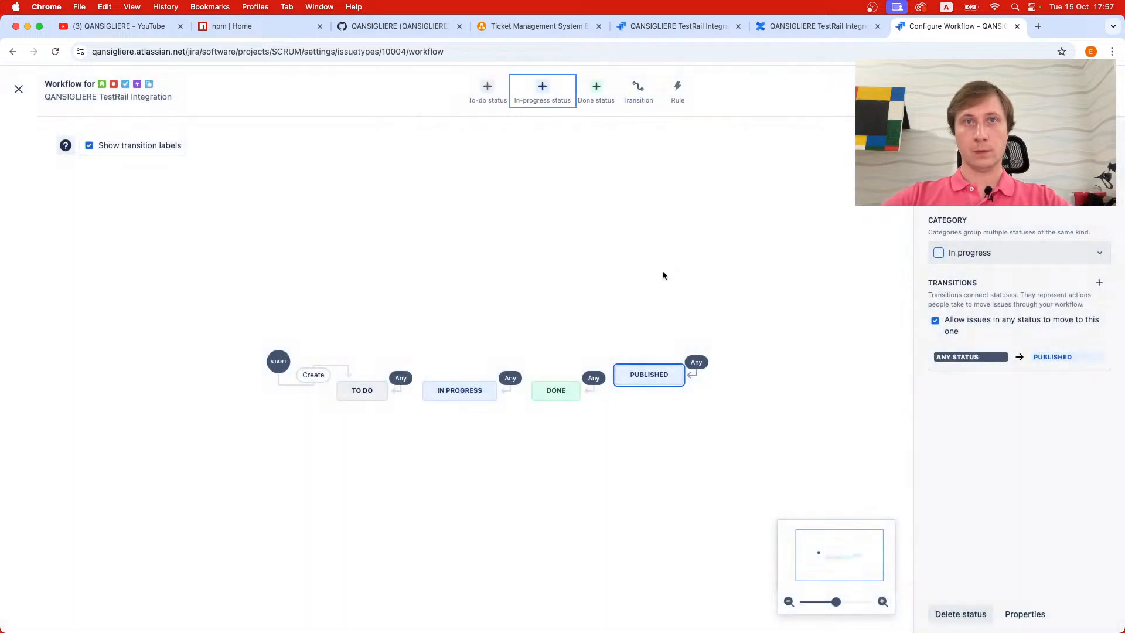
- Arrange the workflow diagram so that Published sits in line between In Progress and Done
{"action": "left_click_drag", "start_coordinate": [657, 371], "coordinate": [538, 443]}
{"action": "left_click_drag", "start_coordinate": [542, 401], "coordinate": [678, 399]}
{"action": "left_click_drag", "start_coordinate": [540, 444], "coordinate": [578, 387]}
{"action": "left_click_drag", "start_coordinate": [695, 386], "coordinate": [662, 390]}
{"action": "left_click", "coordinate": [670, 457]}
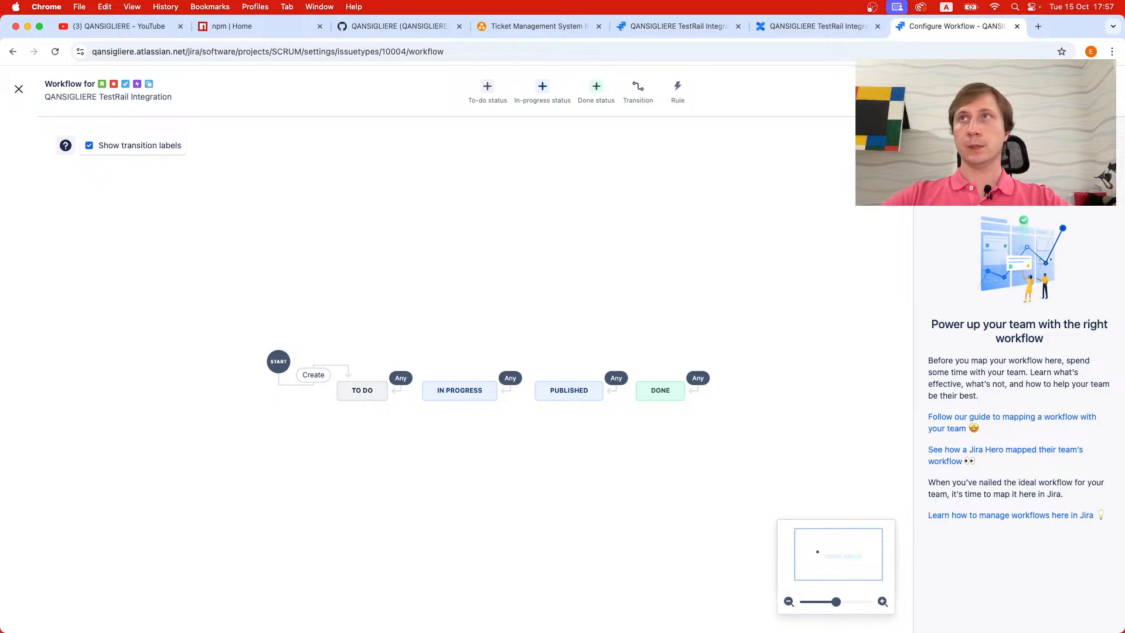
- Save the updated workflow and move the board's Done column after Published
{"action": "left_click", "coordinate": [1048, 89]}
{"action": "left_click", "coordinate": [656, 252]}
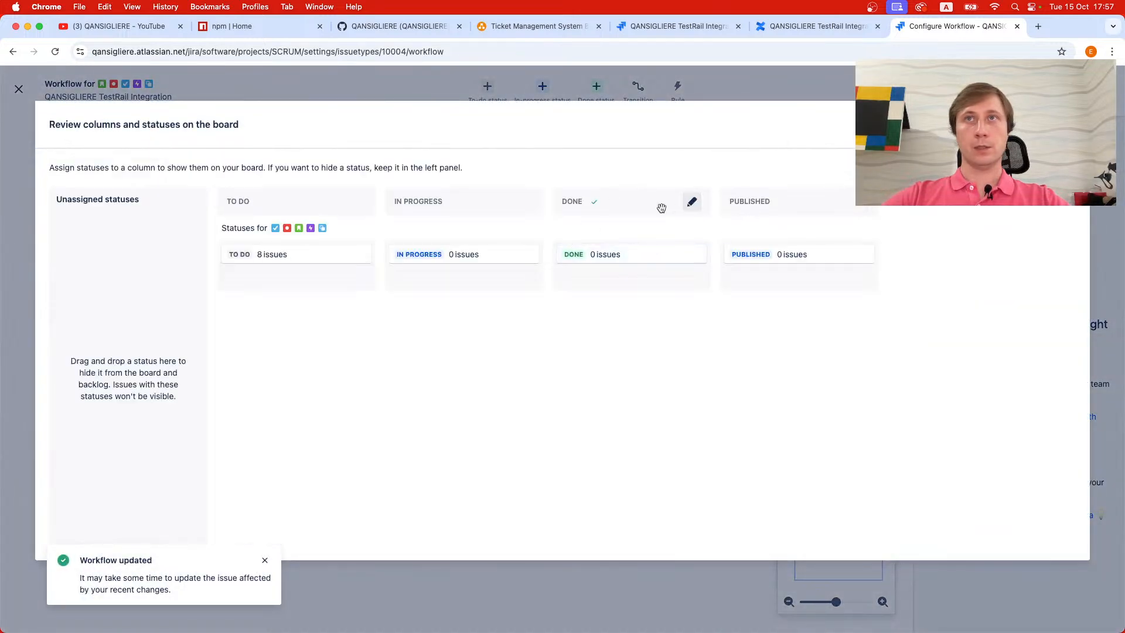
{"action": "left_click_drag", "start_coordinate": [660, 205], "coordinate": [819, 209]}
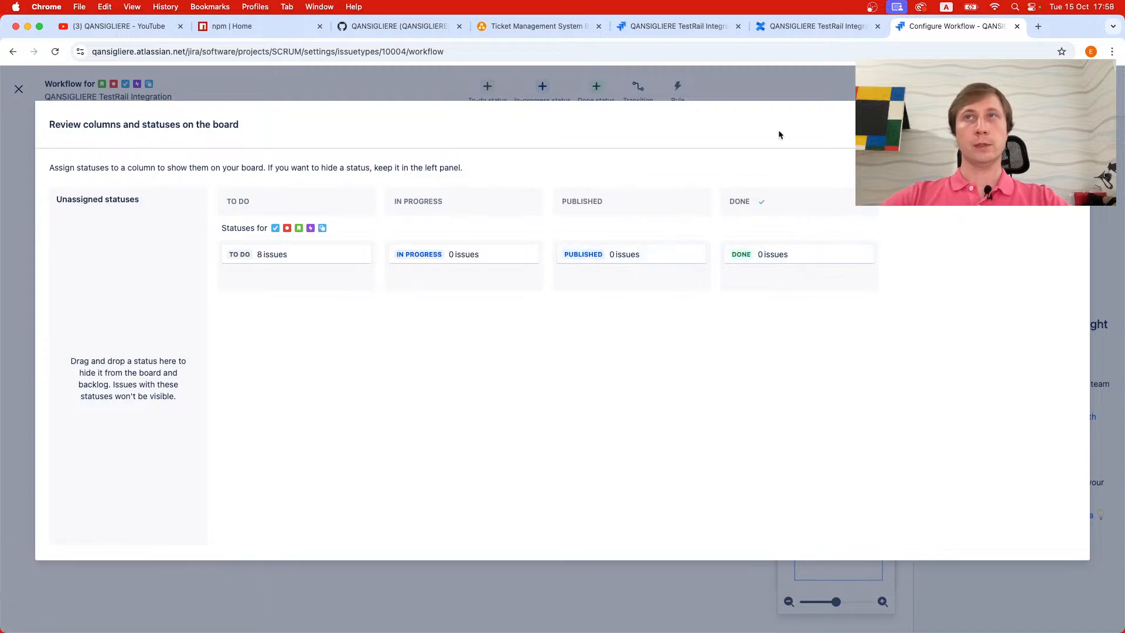
{"action": "left_click", "coordinate": [1059, 124]}
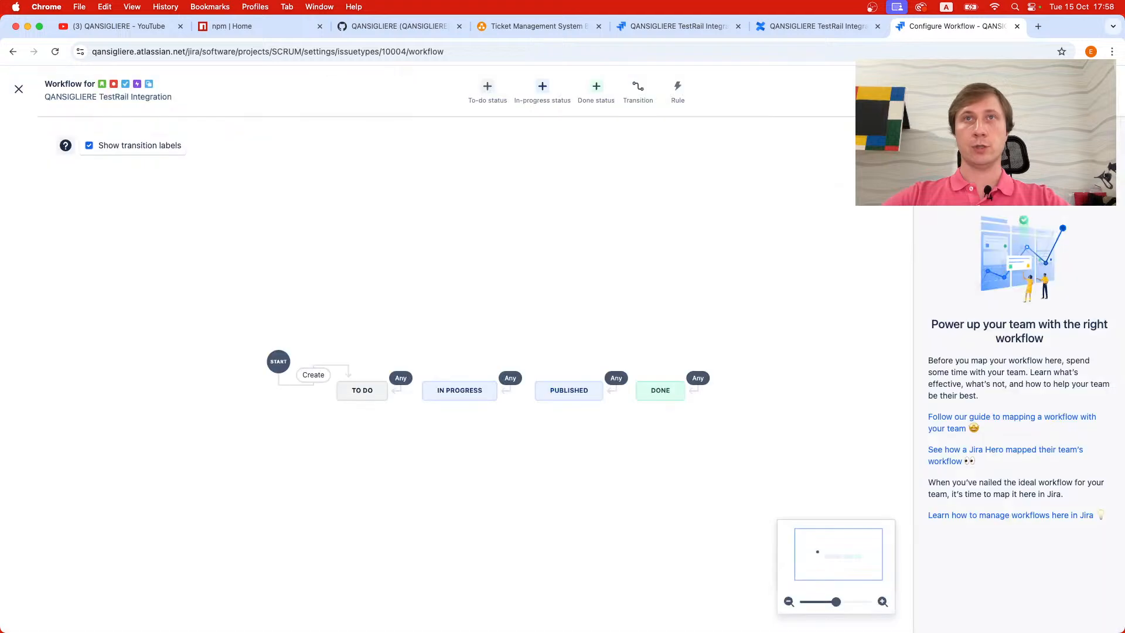
- Close the workflow editor and go back from the project settings to the active sprint board
{"action": "left_click", "coordinate": [18, 90]}
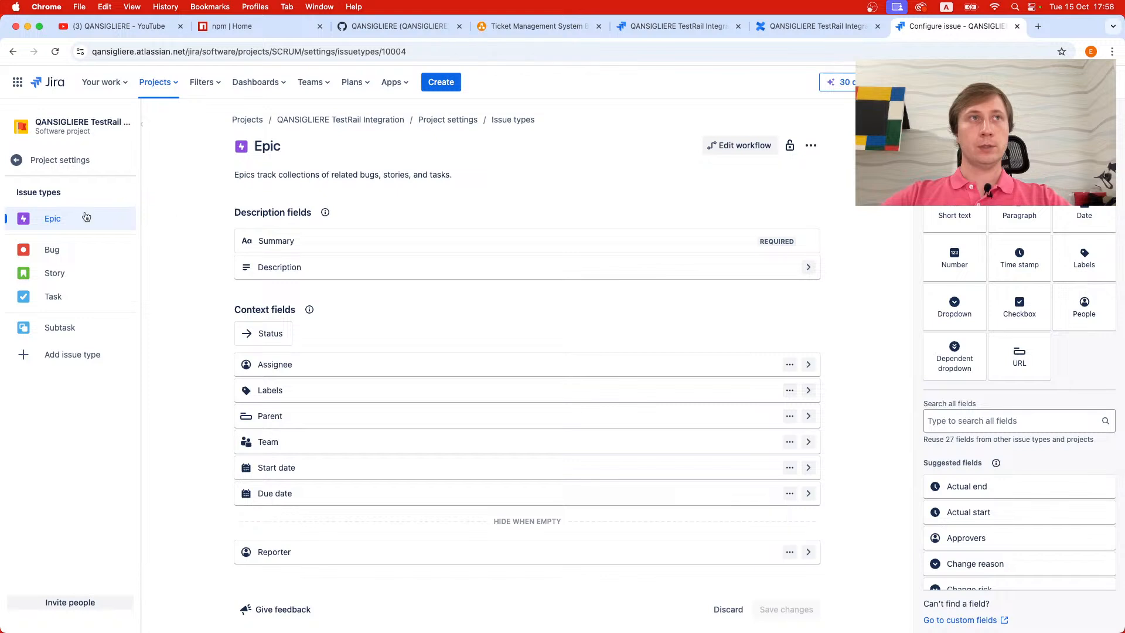
{"action": "left_click", "coordinate": [60, 159]}
{"action": "left_click", "coordinate": [63, 157]}
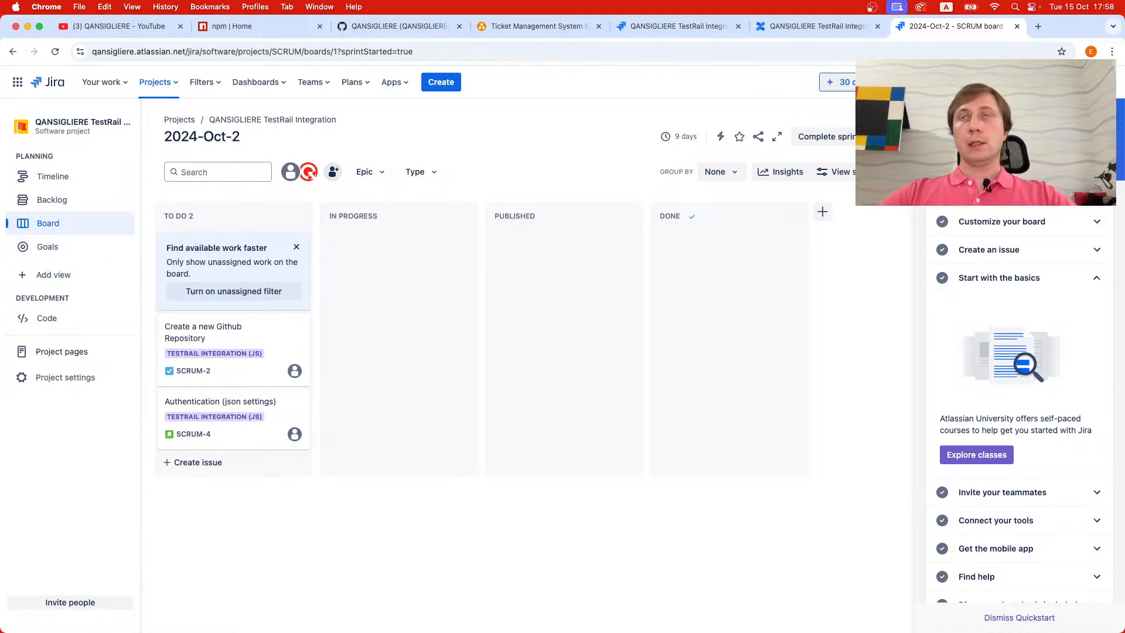
- View what the Premium trial includes and close the overview
{"action": "left_click", "coordinate": [837, 82]}
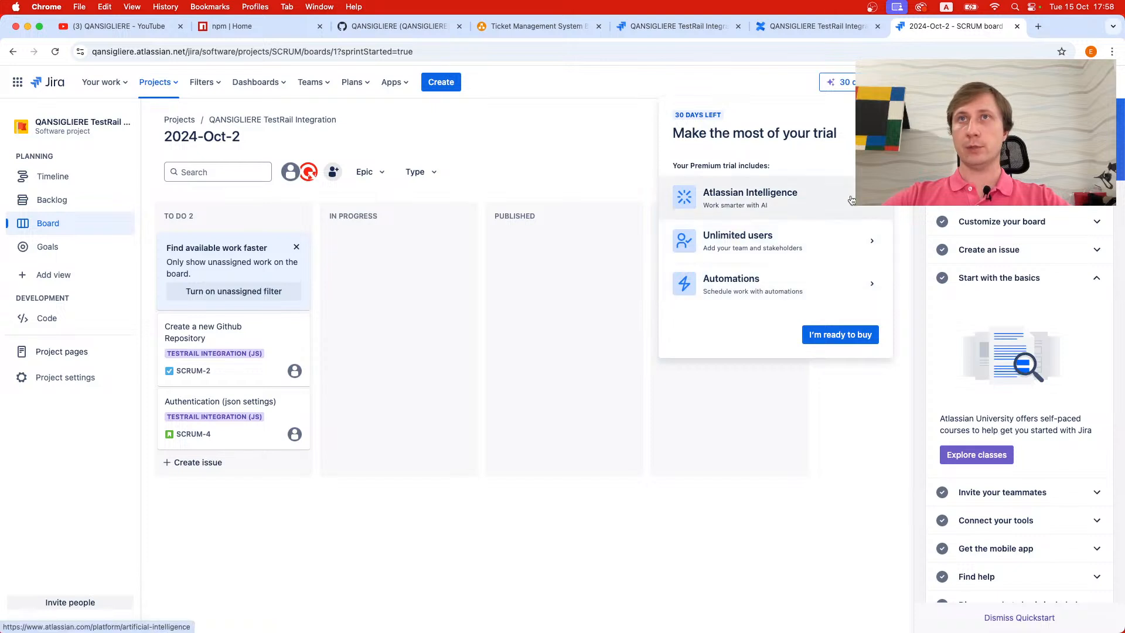
{"action": "left_click", "coordinate": [601, 116]}
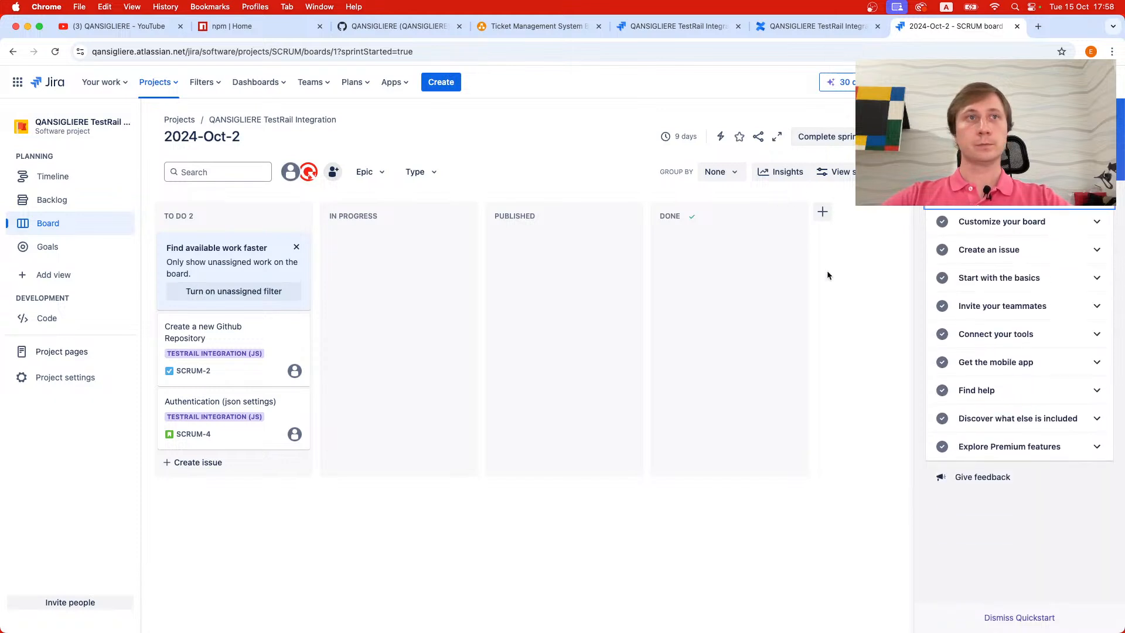
- Switch the theme to Match browser in the personal settings and review the remaining general options
{"action": "left_click", "coordinate": [1104, 82]}
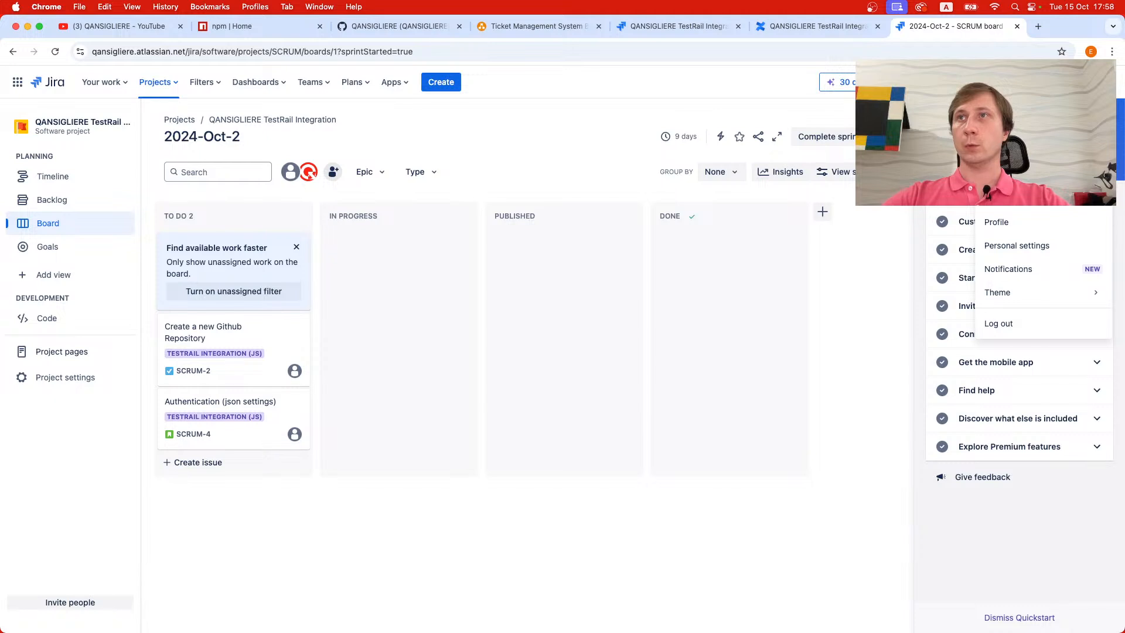
{"action": "left_click", "coordinate": [1031, 249]}
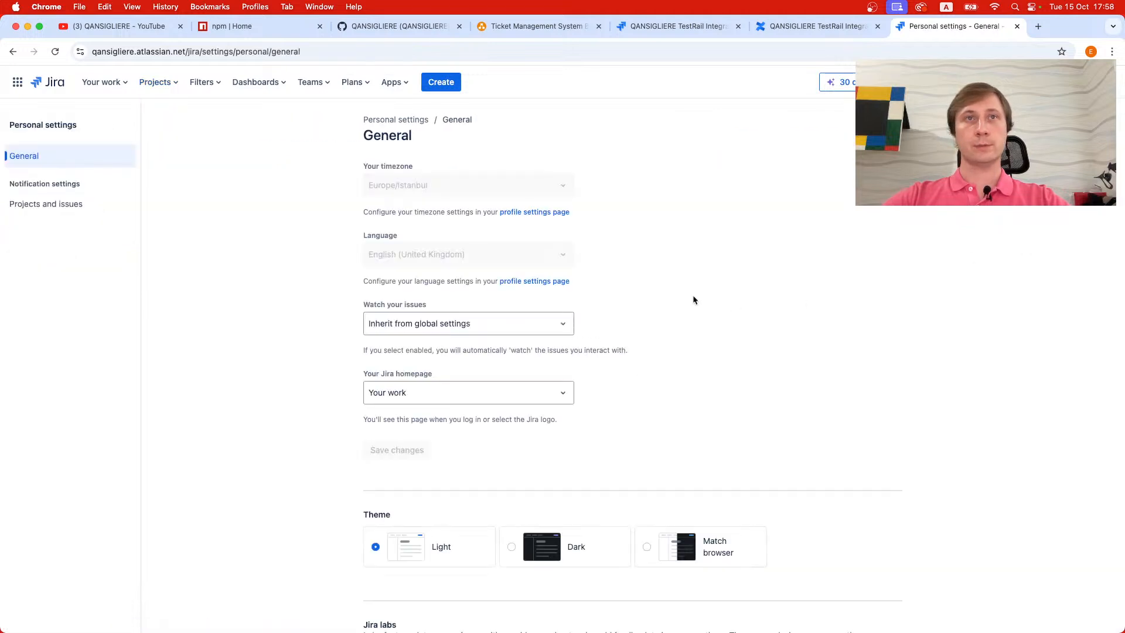
{"action": "scroll", "coordinate": [693, 300], "scroll_direction": "down", "scroll_amount": 5}
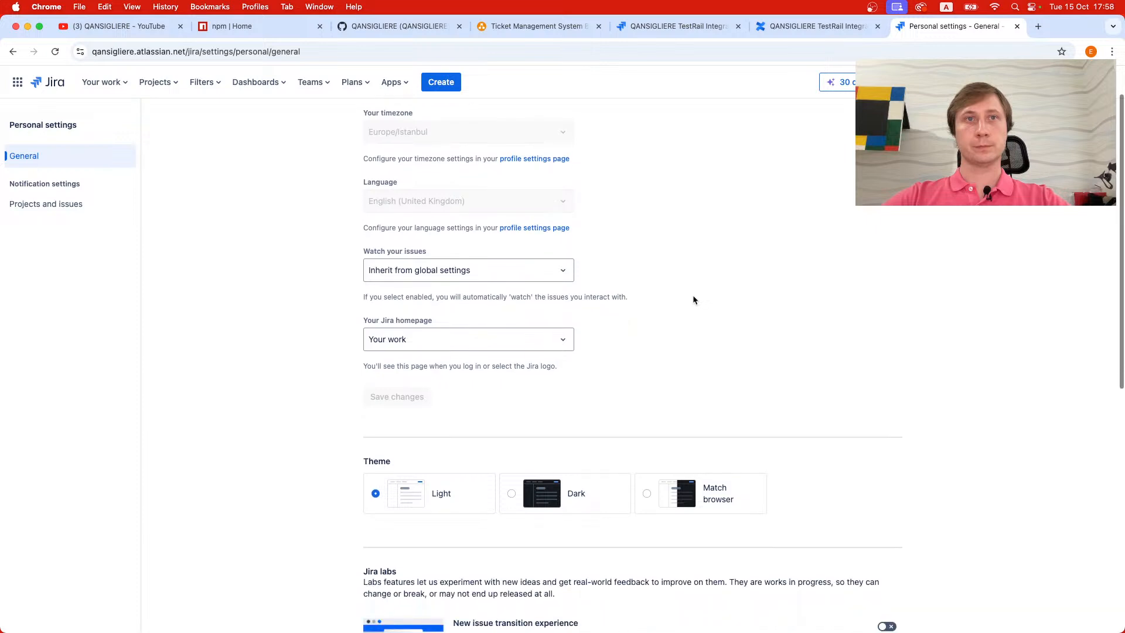
{"action": "scroll", "coordinate": [693, 299], "scroll_direction": "down", "scroll_amount": 2}
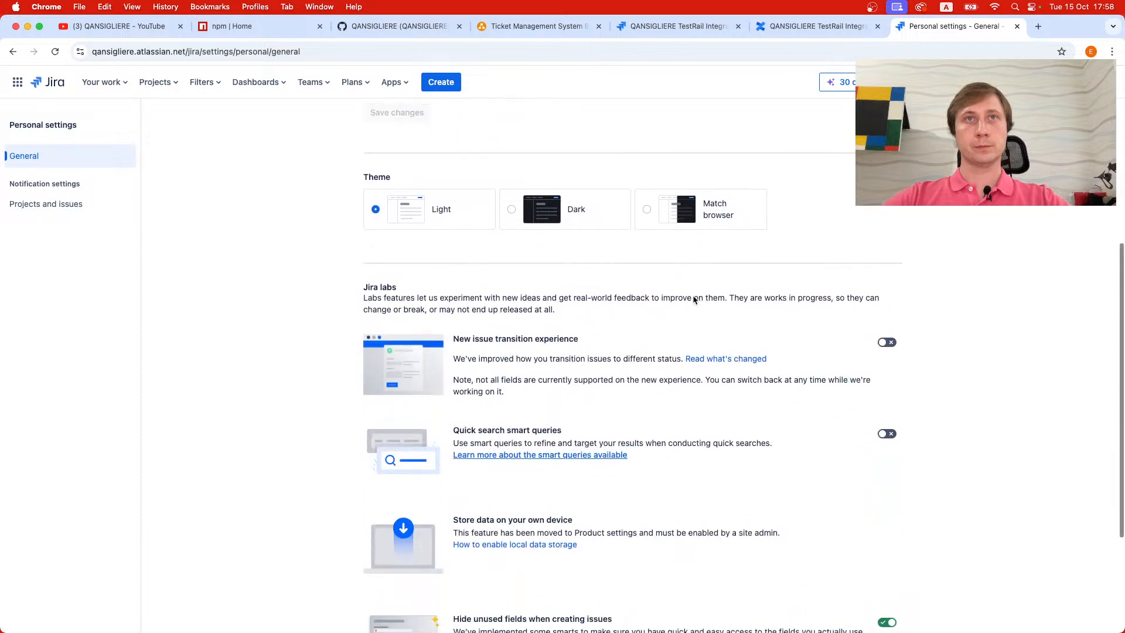
{"action": "scroll", "coordinate": [695, 296], "scroll_direction": "up", "scroll_amount": 1}
{"action": "left_click", "coordinate": [646, 246]}
{"action": "scroll", "coordinate": [961, 211], "scroll_direction": "down", "scroll_amount": 4}
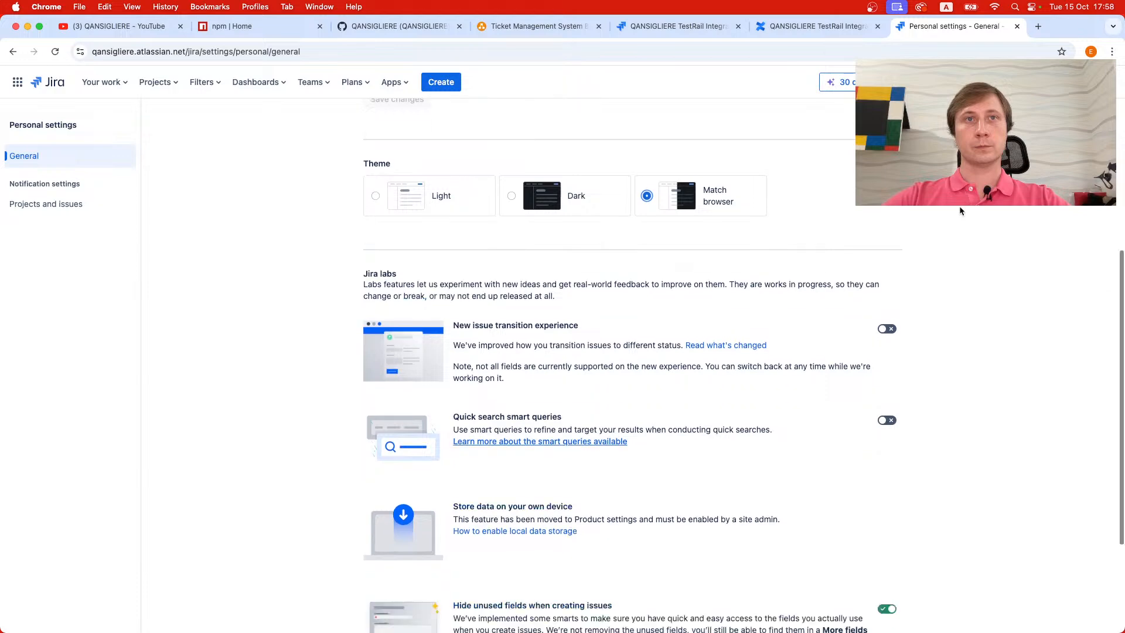
{"action": "scroll", "coordinate": [961, 211], "scroll_direction": "up", "scroll_amount": 10}
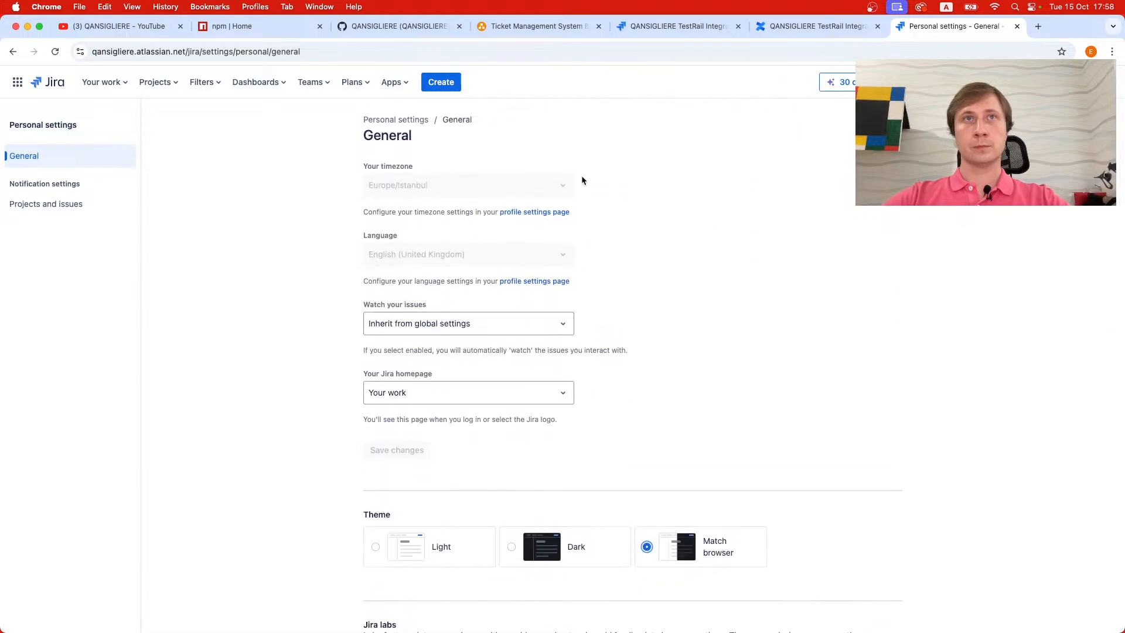
{"action": "scroll", "coordinate": [575, 244], "scroll_direction": "down", "scroll_amount": 2}
{"action": "scroll", "coordinate": [574, 244], "scroll_direction": "down", "scroll_amount": 5}
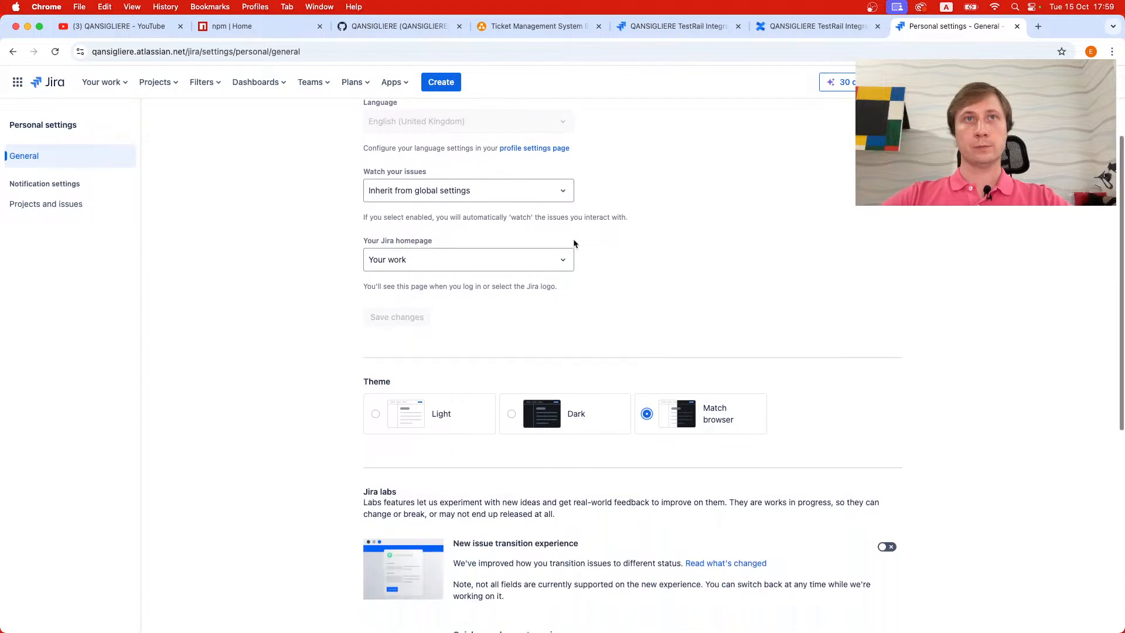
{"action": "scroll", "coordinate": [574, 244], "scroll_direction": "down", "scroll_amount": 3}
{"action": "scroll", "coordinate": [574, 244], "scroll_direction": "up", "scroll_amount": 9}
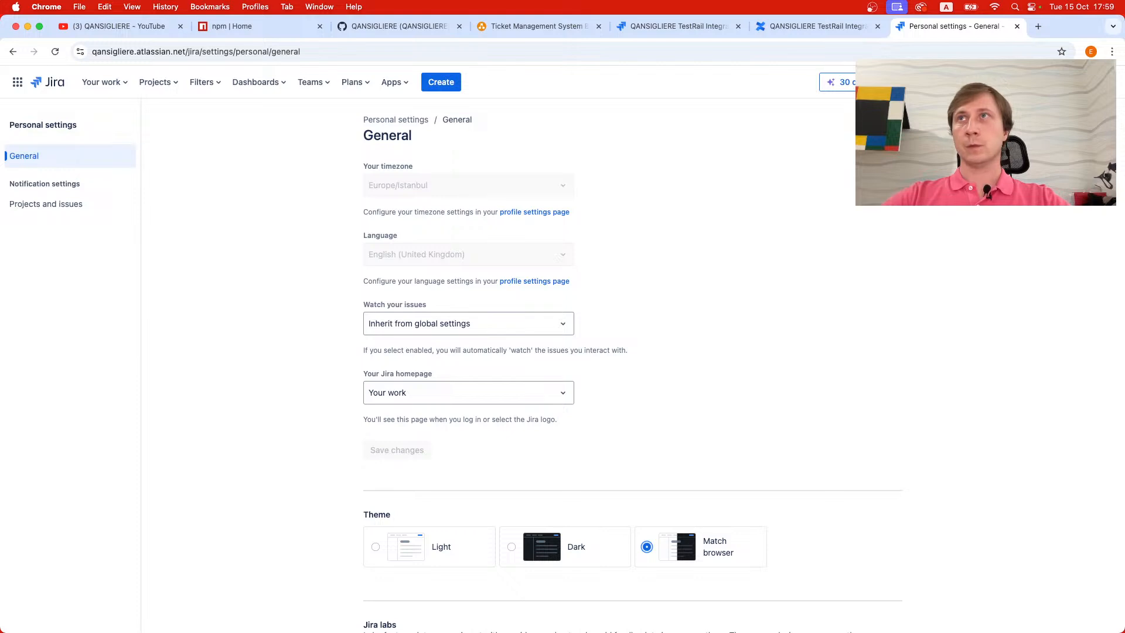
- Open the account's own profile page and review its recent work, places and collaborators sections
{"action": "left_click", "coordinate": [1102, 82]}
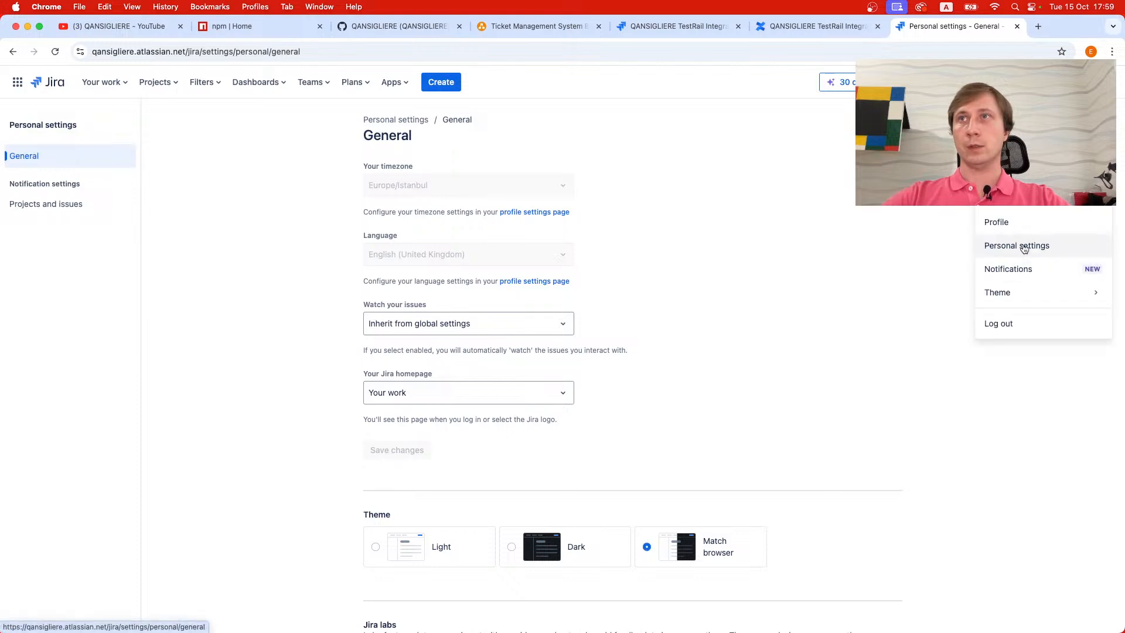
{"action": "left_click", "coordinate": [1013, 225]}
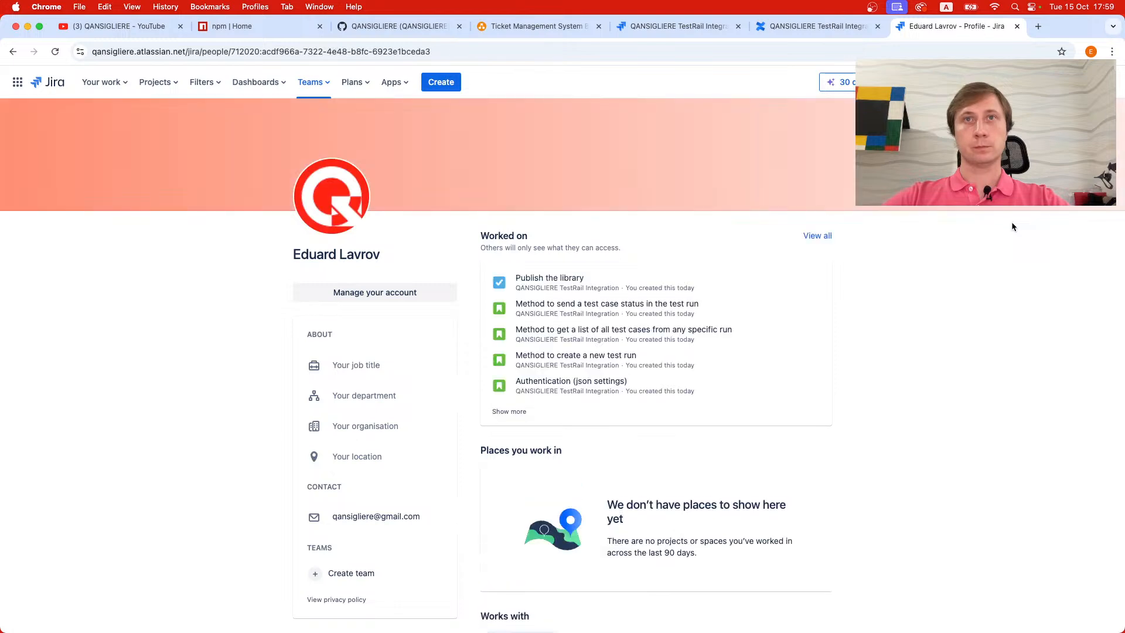
{"action": "scroll", "coordinate": [995, 255], "scroll_direction": "down", "scroll_amount": 1}
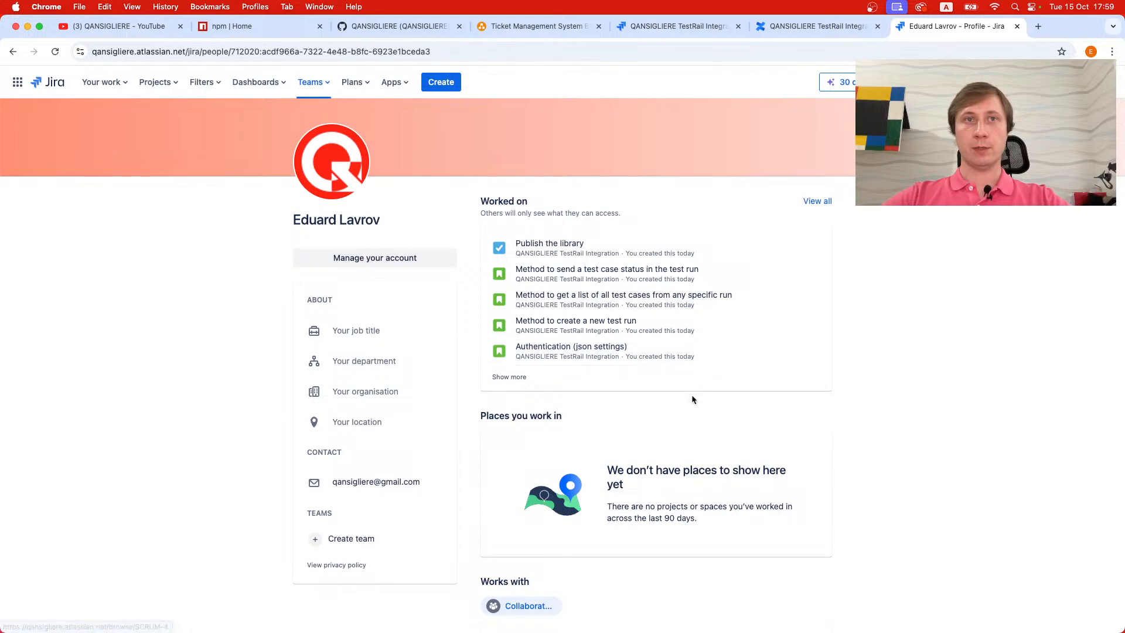
{"action": "scroll", "coordinate": [691, 399], "scroll_direction": "down", "scroll_amount": 1}
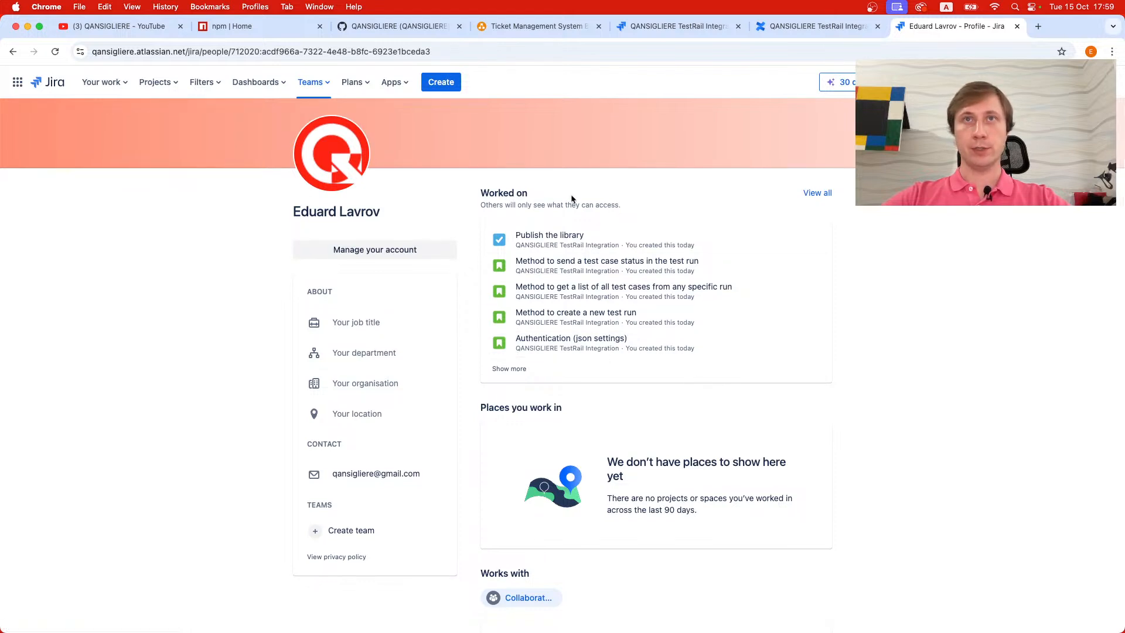
{"action": "scroll", "coordinate": [641, 385], "scroll_direction": "down", "scroll_amount": 2}
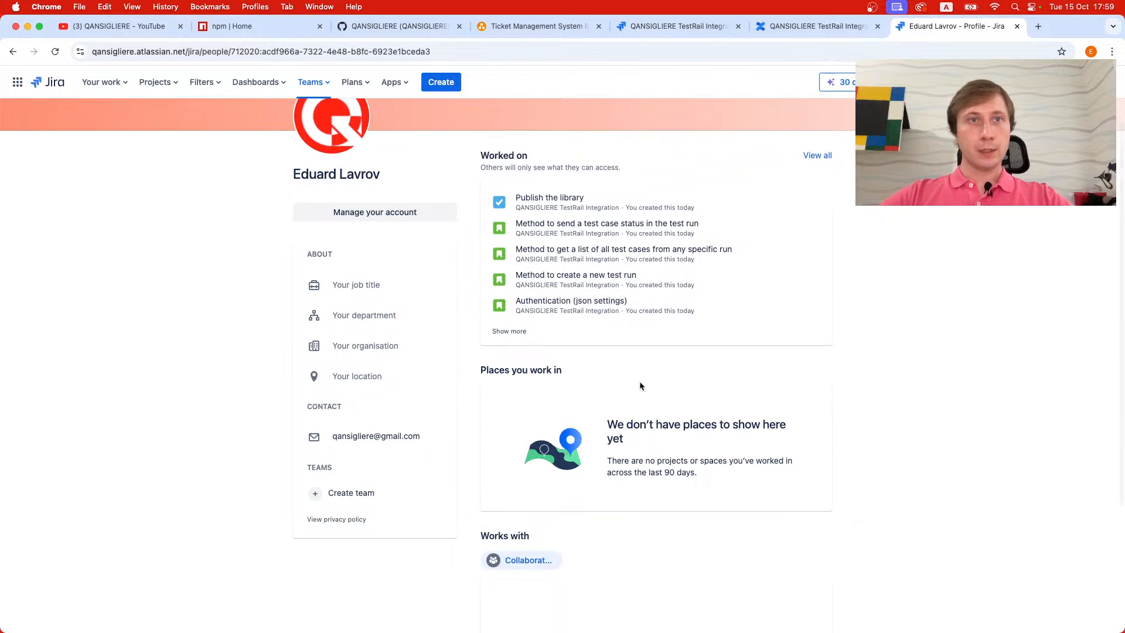
{"action": "scroll", "coordinate": [640, 385], "scroll_direction": "down", "scroll_amount": 3}
{"action": "scroll", "coordinate": [641, 386], "scroll_direction": "up", "scroll_amount": 6}
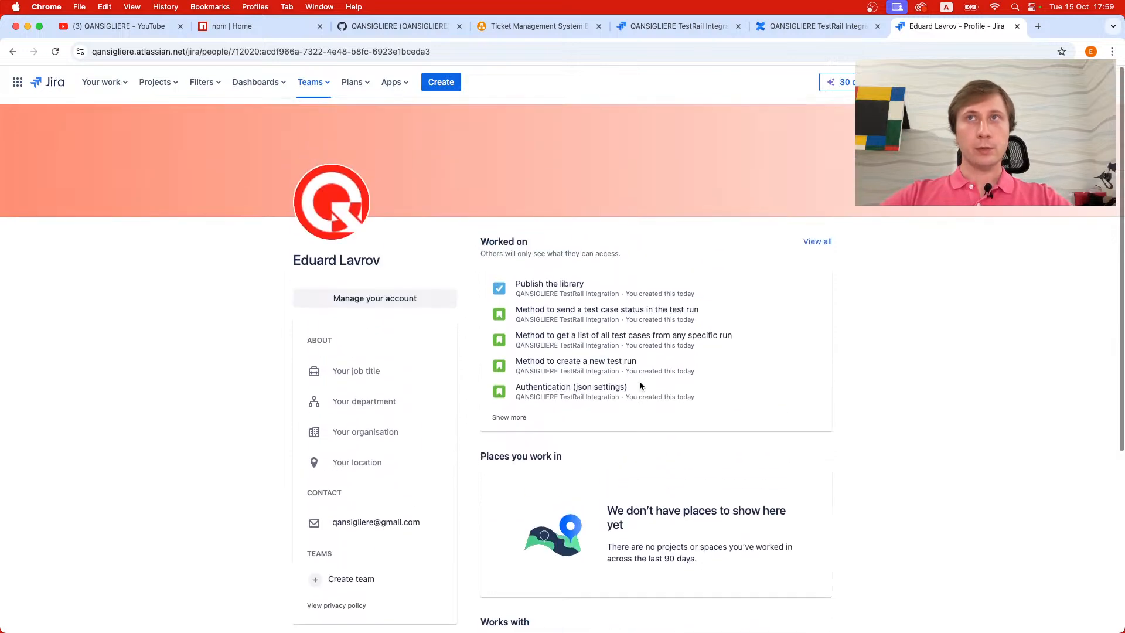
- Open the site's billing overview and examine the subscription details for the Jira product
{"action": "left_click", "coordinate": [1078, 82]}
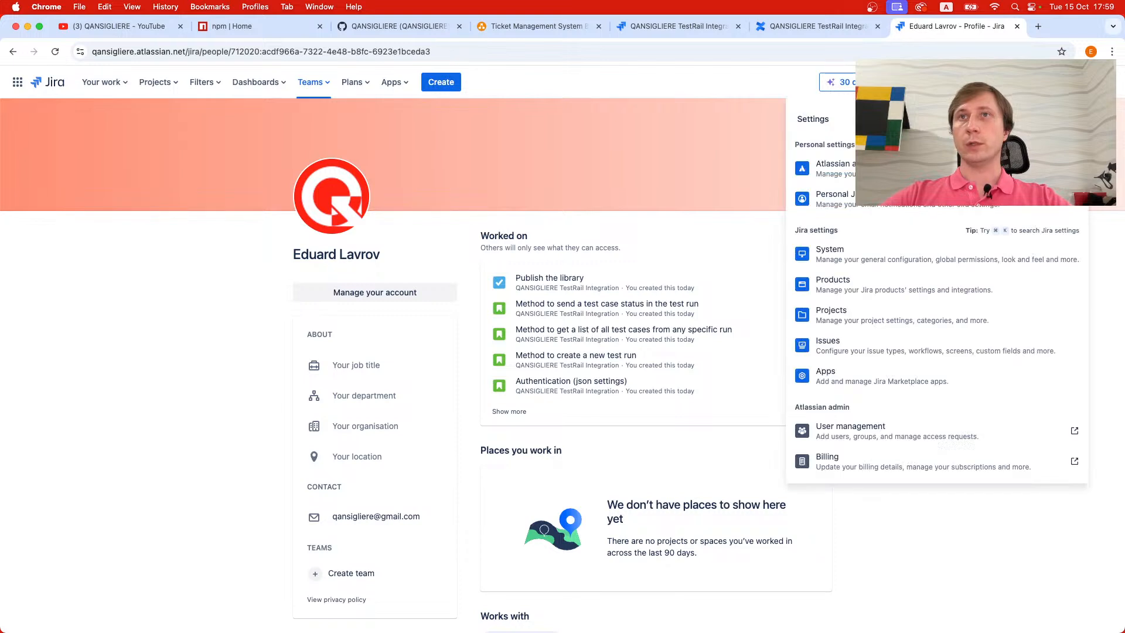
{"action": "left_click", "coordinate": [932, 463]}
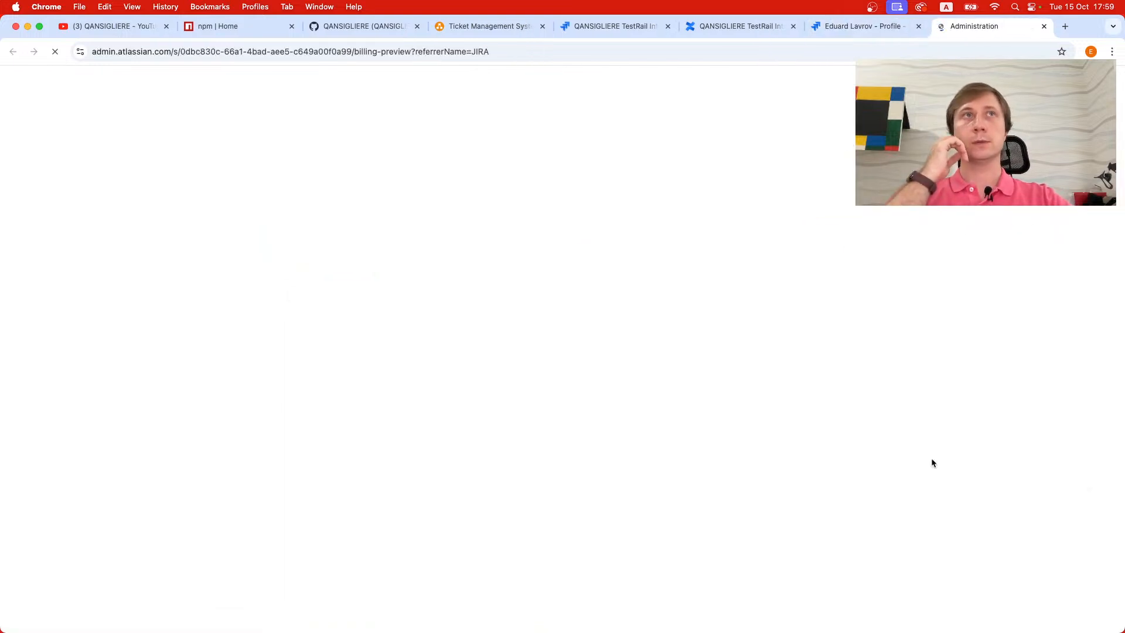
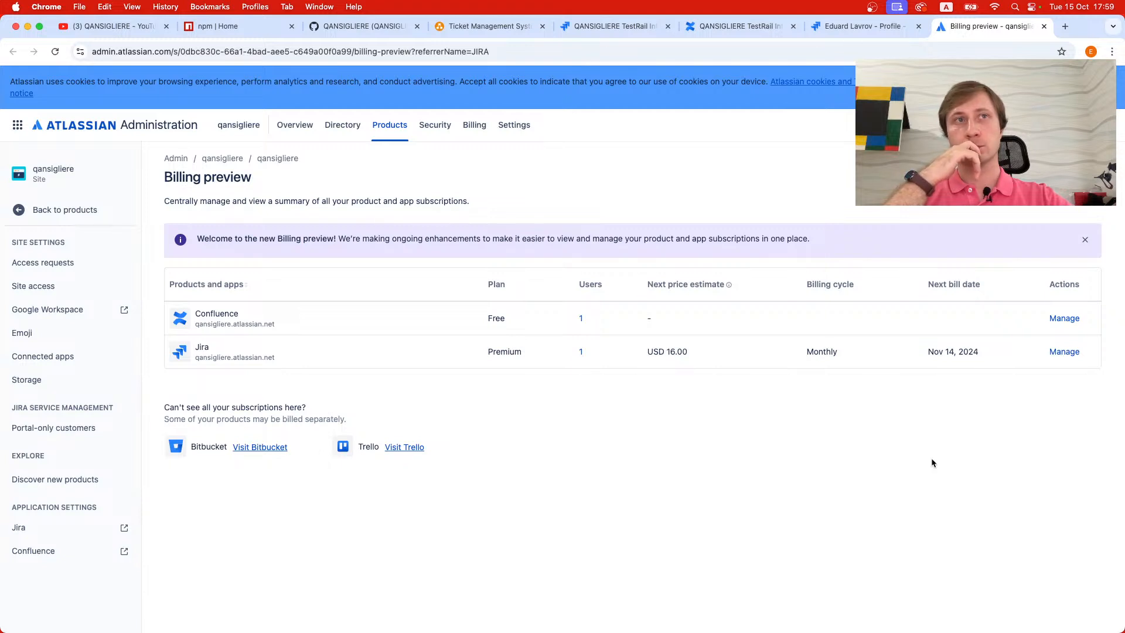
{"action": "left_click", "coordinate": [1064, 352]}
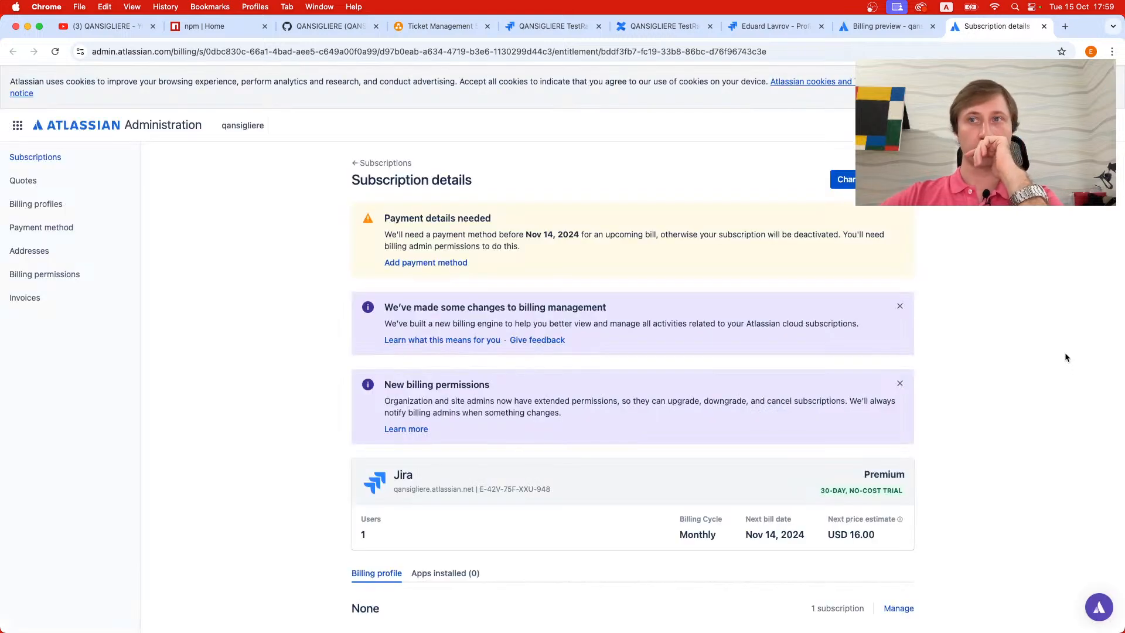
{"action": "scroll", "coordinate": [1065, 357], "scroll_direction": "down", "scroll_amount": 3}
{"action": "scroll", "coordinate": [1065, 357], "scroll_direction": "down", "scroll_amount": 5}
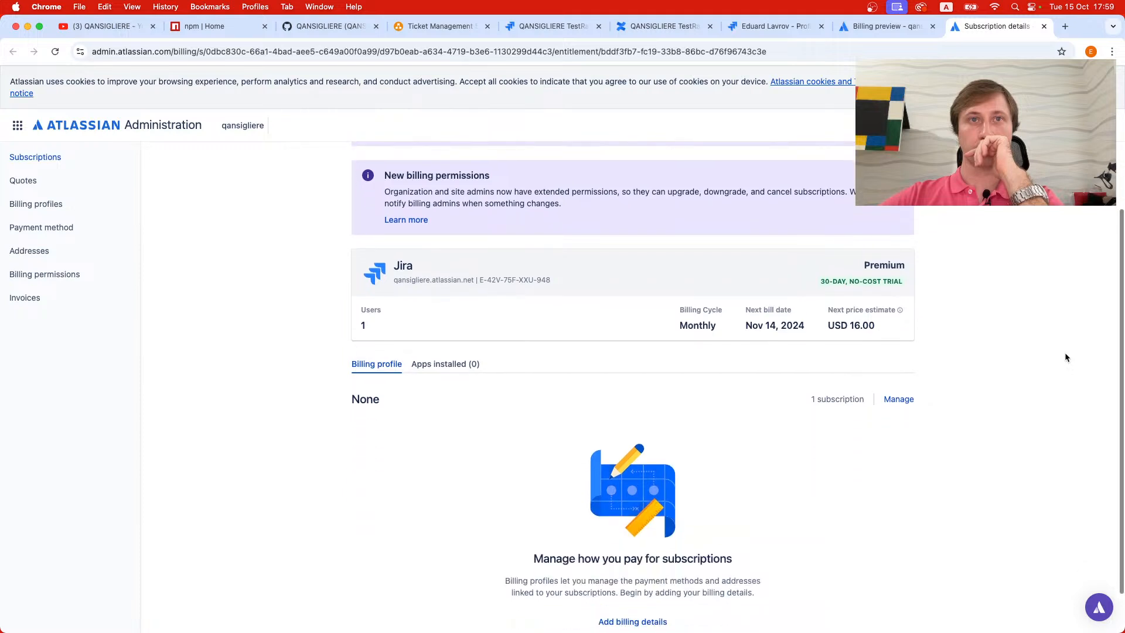
{"action": "scroll", "coordinate": [848, 263], "scroll_direction": "up", "scroll_amount": 5}
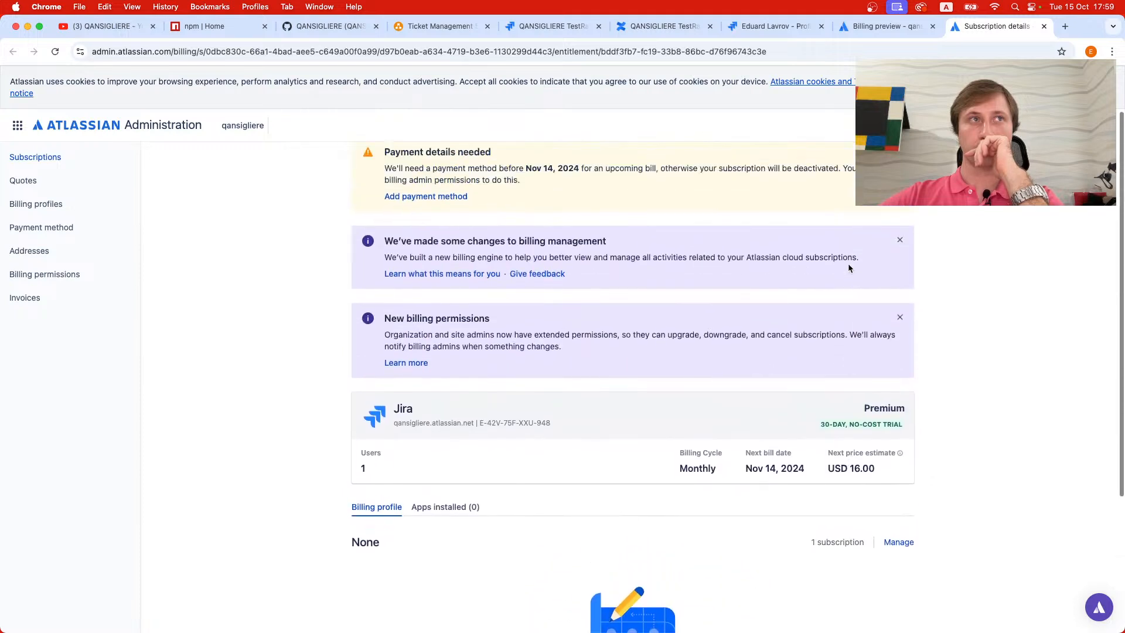
- Open the plan selection for the Jira subscription and compare the features of the Free, Standard and Premium plans
{"action": "scroll", "coordinate": [848, 267], "scroll_direction": "up", "scroll_amount": 2}
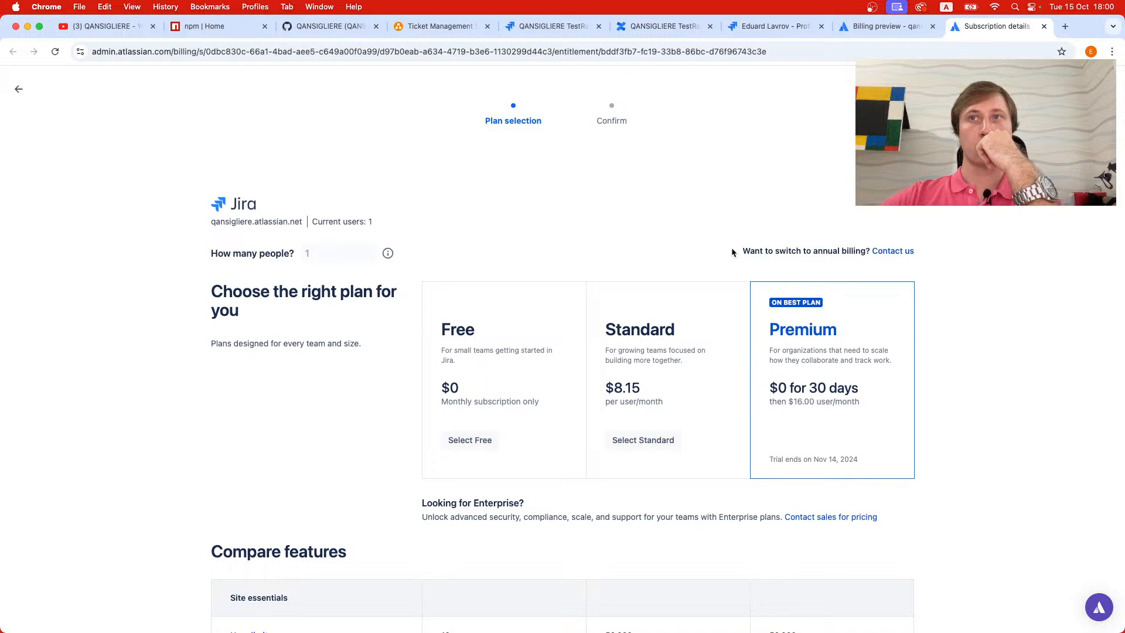
{"action": "scroll", "coordinate": [732, 252], "scroll_direction": "down", "scroll_amount": 6}
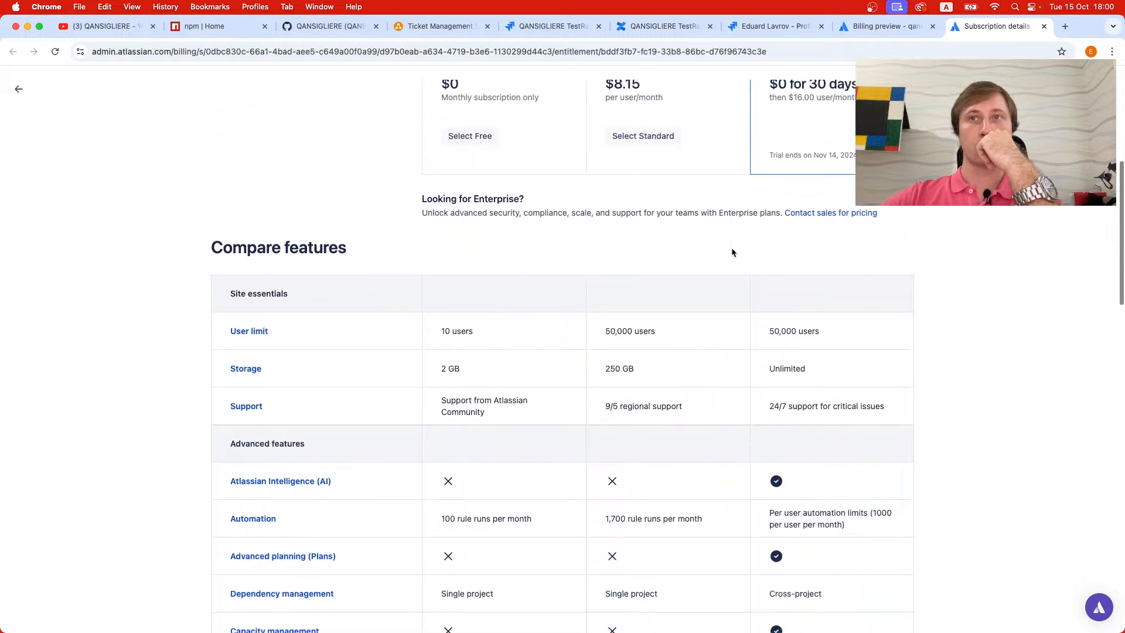
{"action": "scroll", "coordinate": [754, 315], "scroll_direction": "down", "scroll_amount": 2}
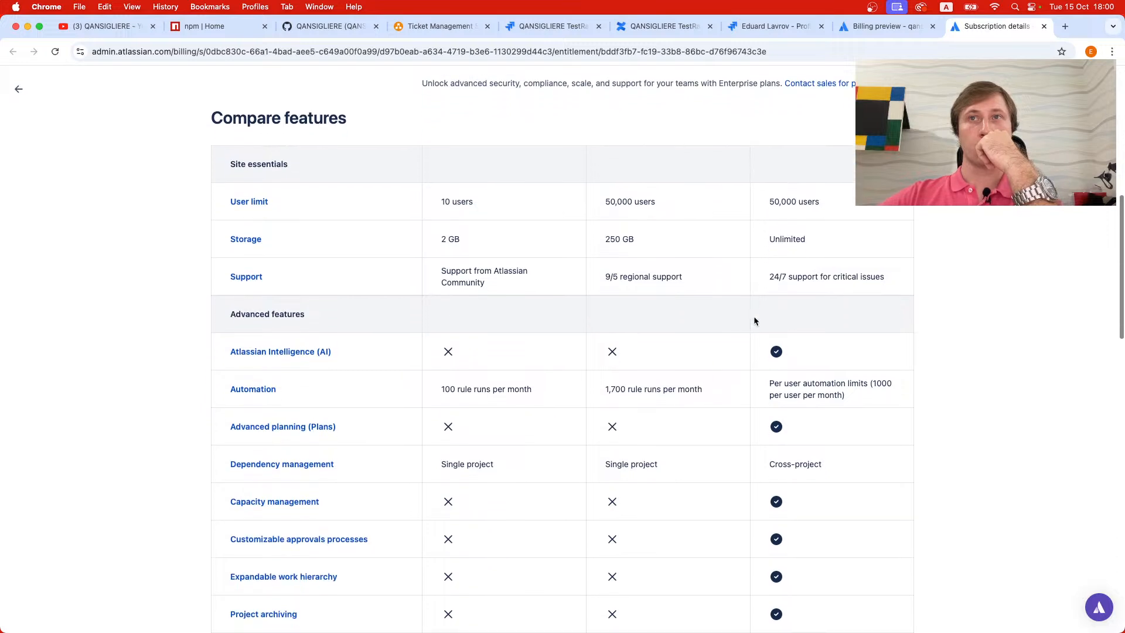
{"action": "scroll", "coordinate": [754, 328], "scroll_direction": "down", "scroll_amount": 1}
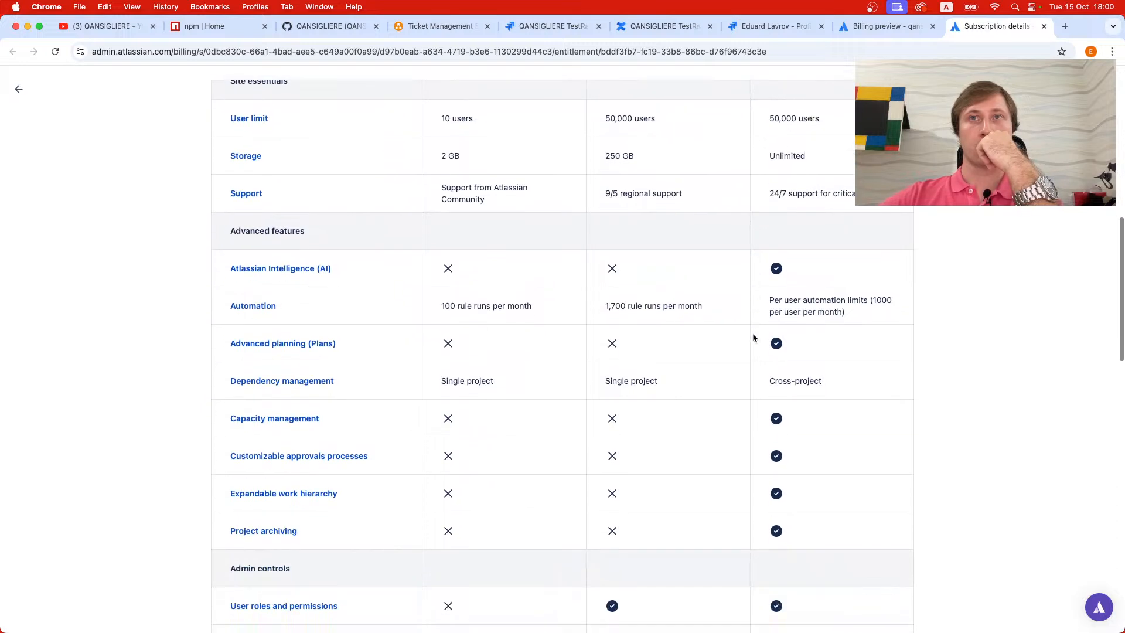
{"action": "scroll", "coordinate": [737, 311], "scroll_direction": "down", "scroll_amount": 1}
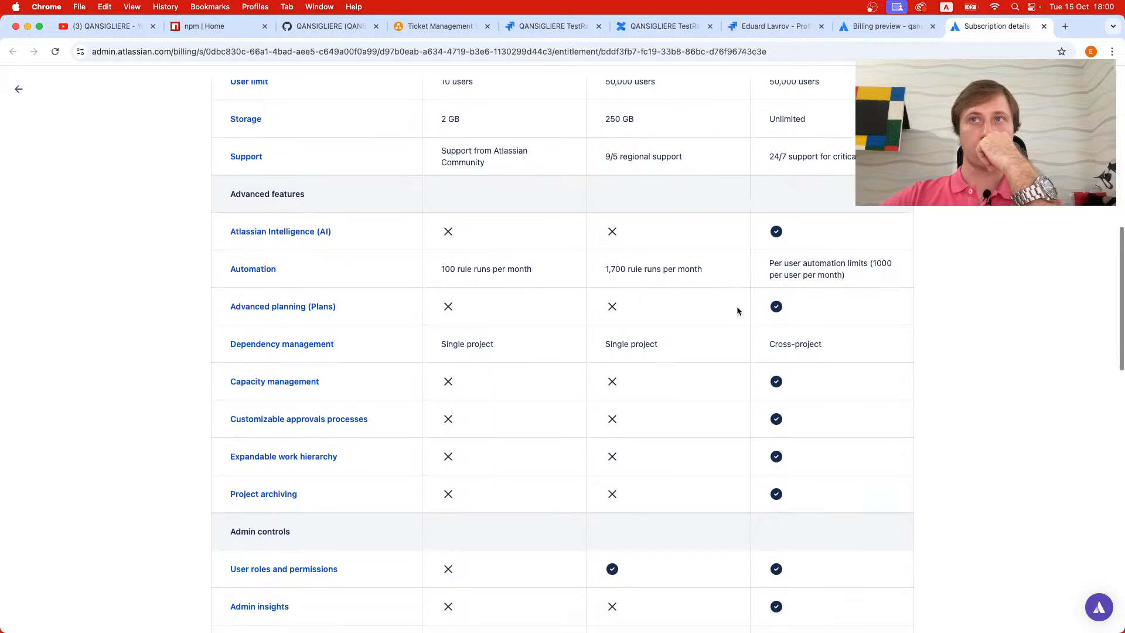
{"action": "scroll", "coordinate": [696, 328], "scroll_direction": "down", "scroll_amount": 2}
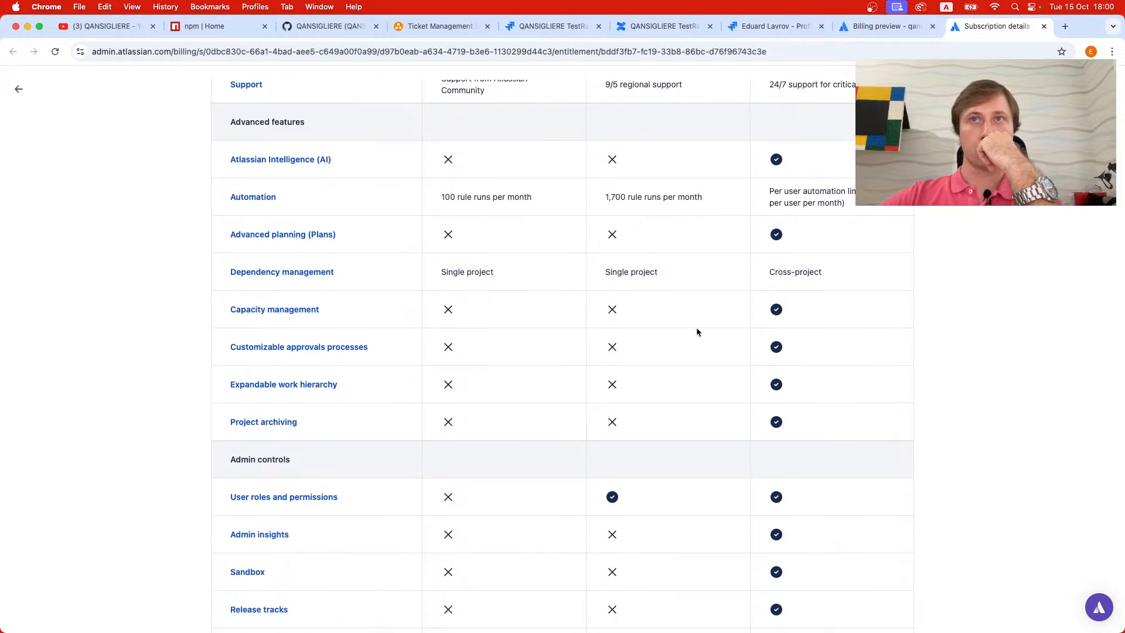
{"action": "scroll", "coordinate": [697, 331], "scroll_direction": "up", "scroll_amount": 1}
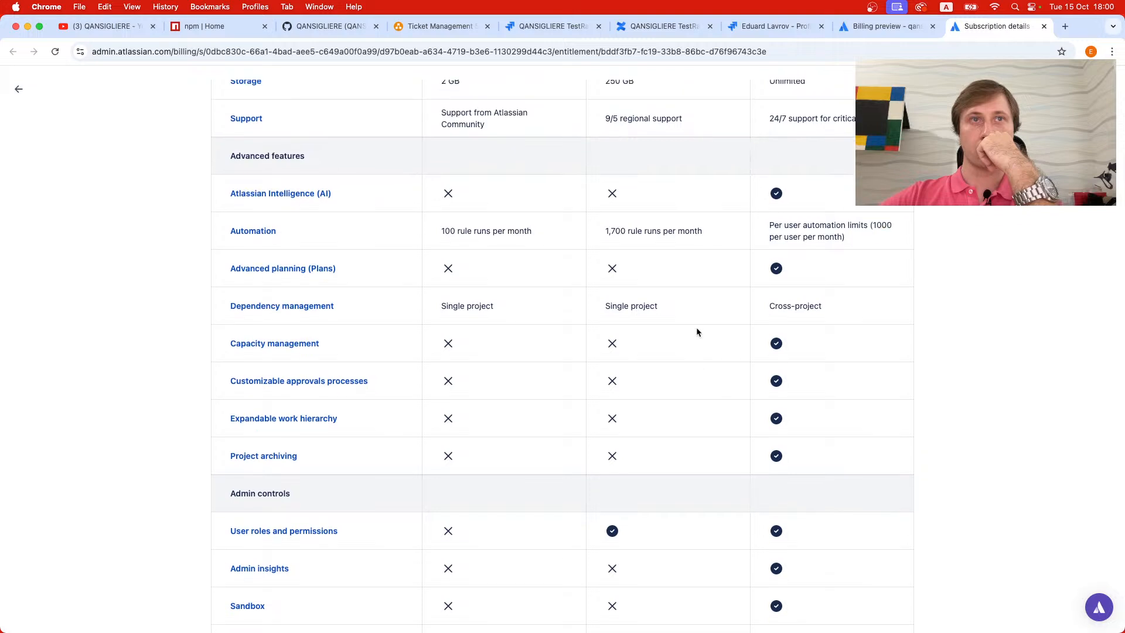
{"action": "scroll", "coordinate": [697, 332], "scroll_direction": "down", "scroll_amount": 2}
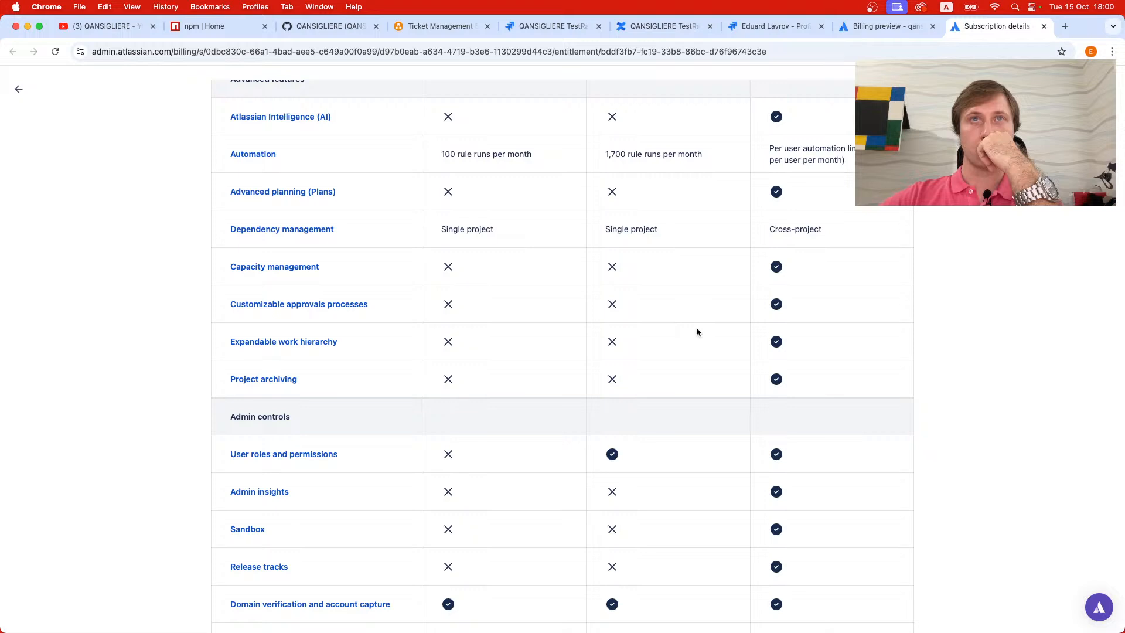
{"action": "scroll", "coordinate": [696, 332], "scroll_direction": "down", "scroll_amount": 1}
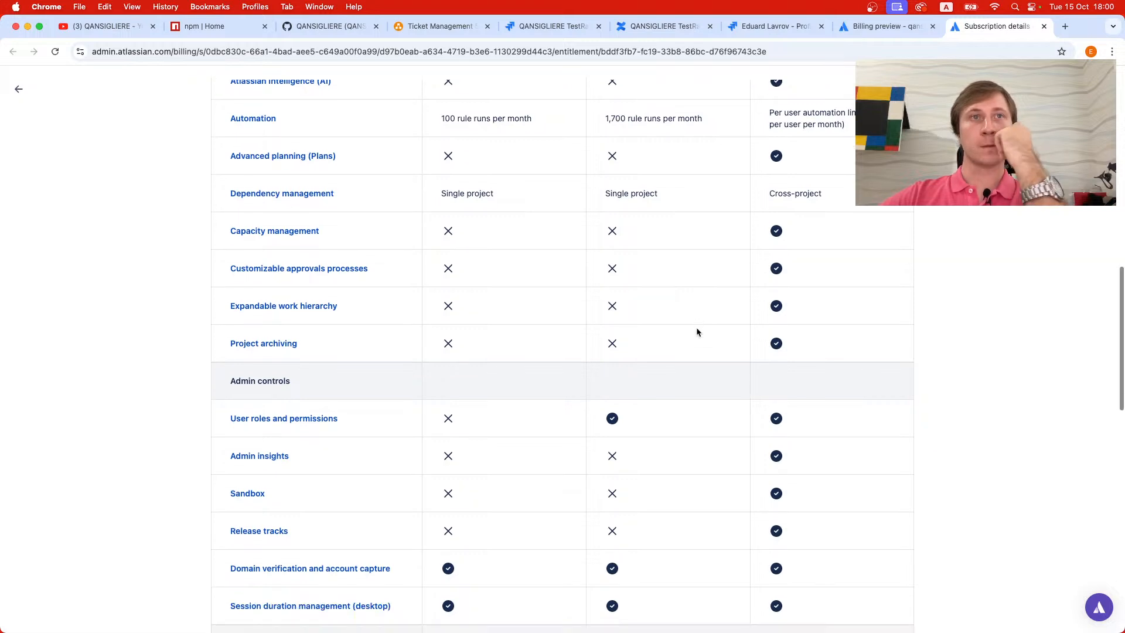
{"action": "scroll", "coordinate": [696, 332], "scroll_direction": "down", "scroll_amount": 1}
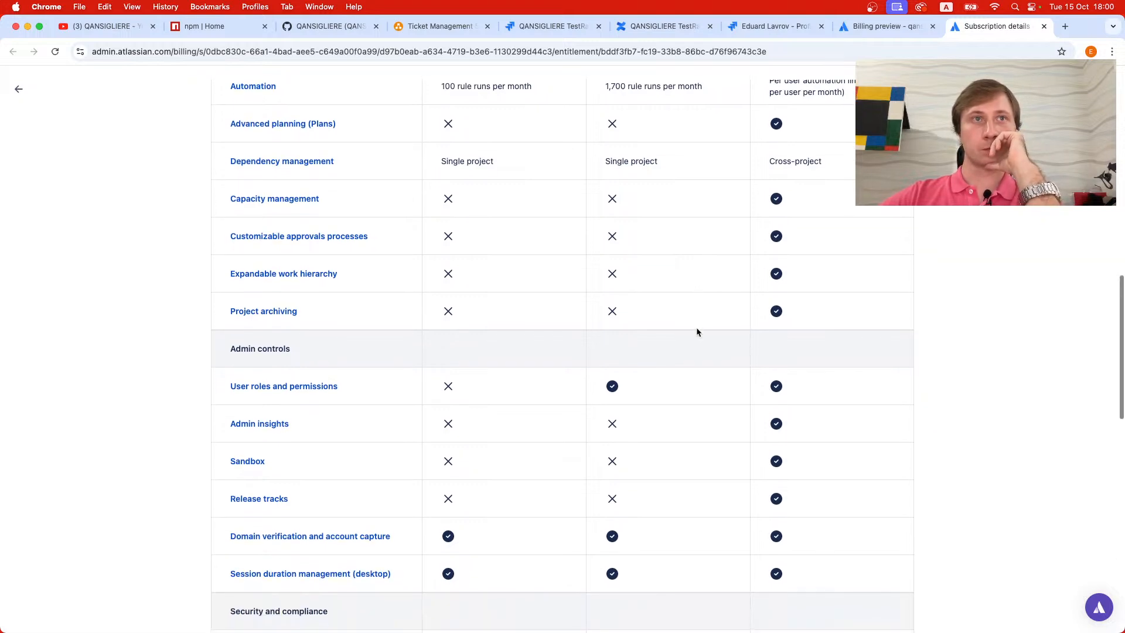
{"action": "scroll", "coordinate": [696, 332], "scroll_direction": "down", "scroll_amount": 1}
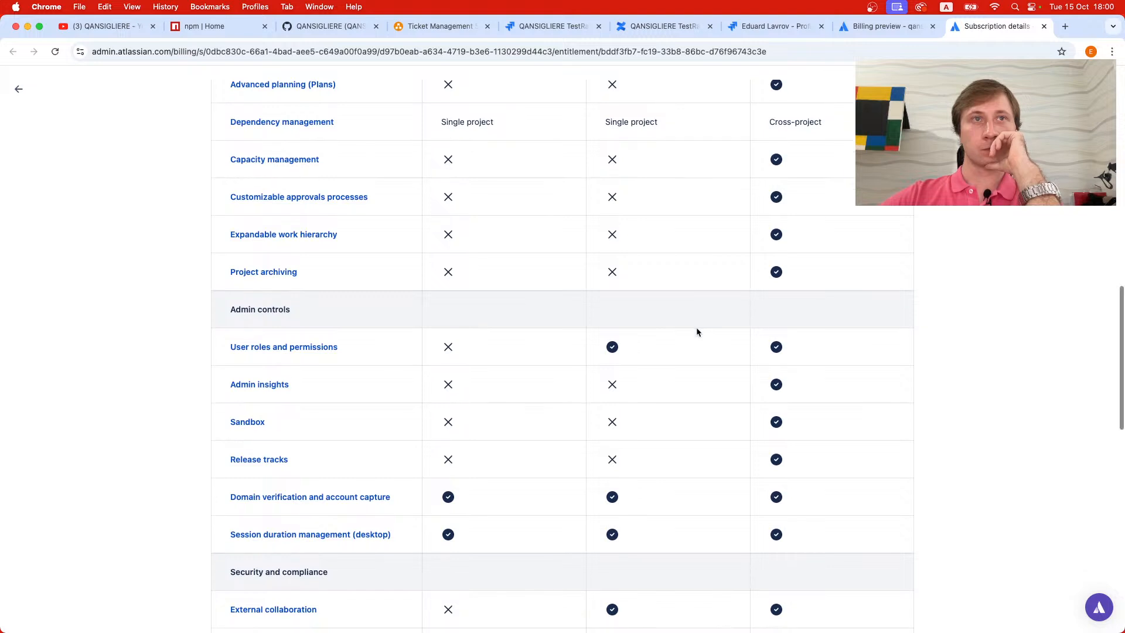
- Compare the Free, Standard and Premium plans across admin controls, security and compliance, core features, site essentials and advanced features
{"action": "scroll", "coordinate": [687, 359], "scroll_direction": "down", "scroll_amount": 2}
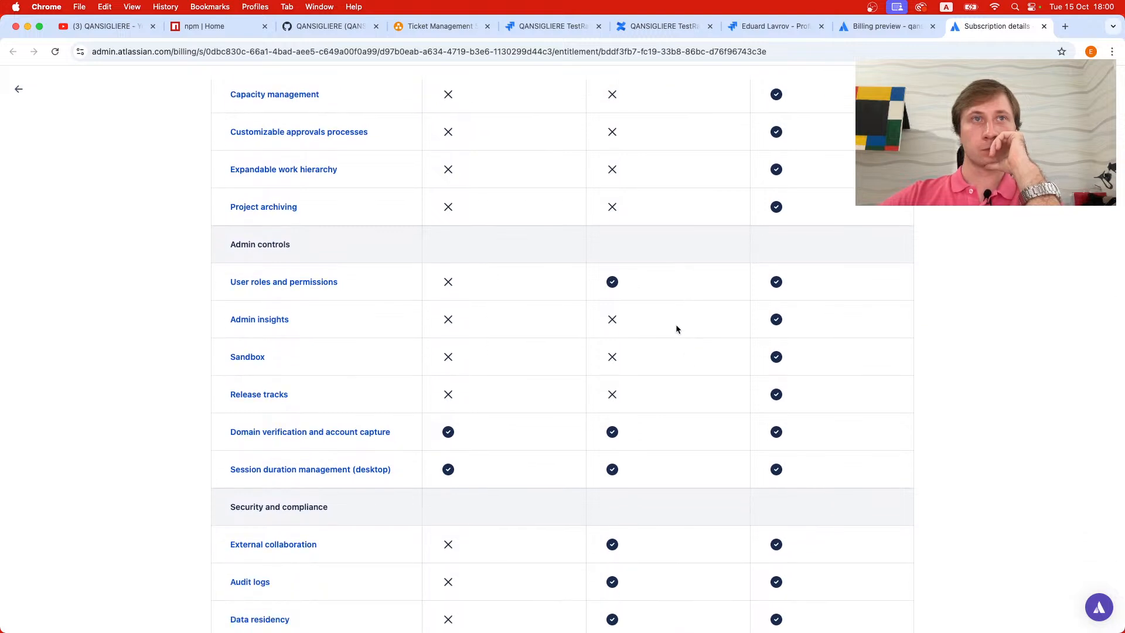
{"action": "scroll", "coordinate": [675, 328], "scroll_direction": "down", "scroll_amount": 4}
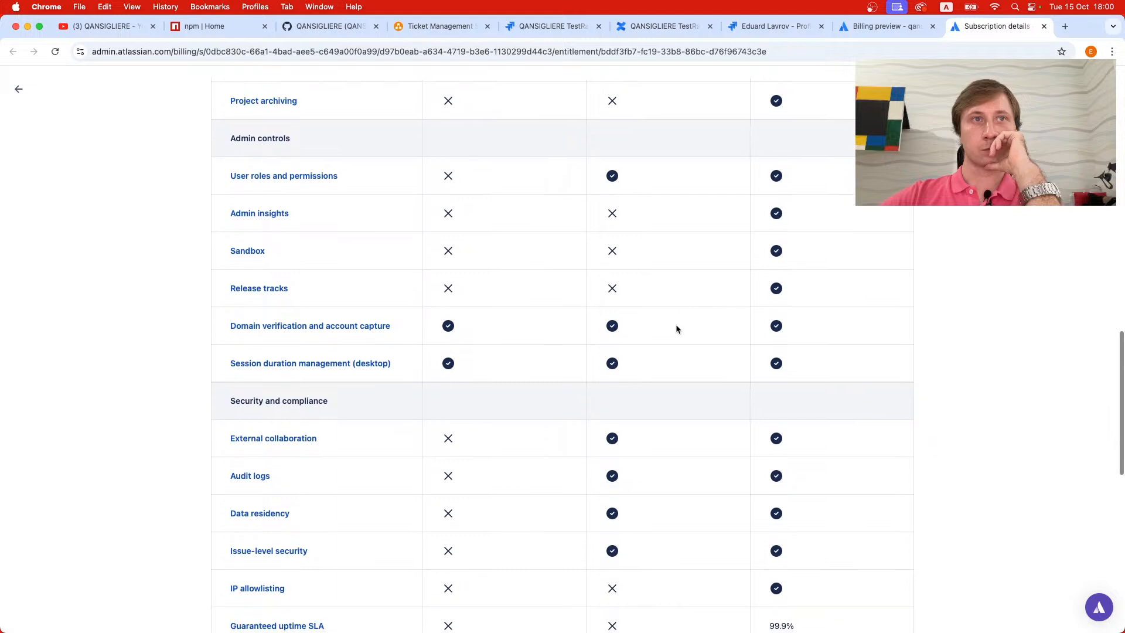
{"action": "scroll", "coordinate": [676, 328], "scroll_direction": "down", "scroll_amount": 5}
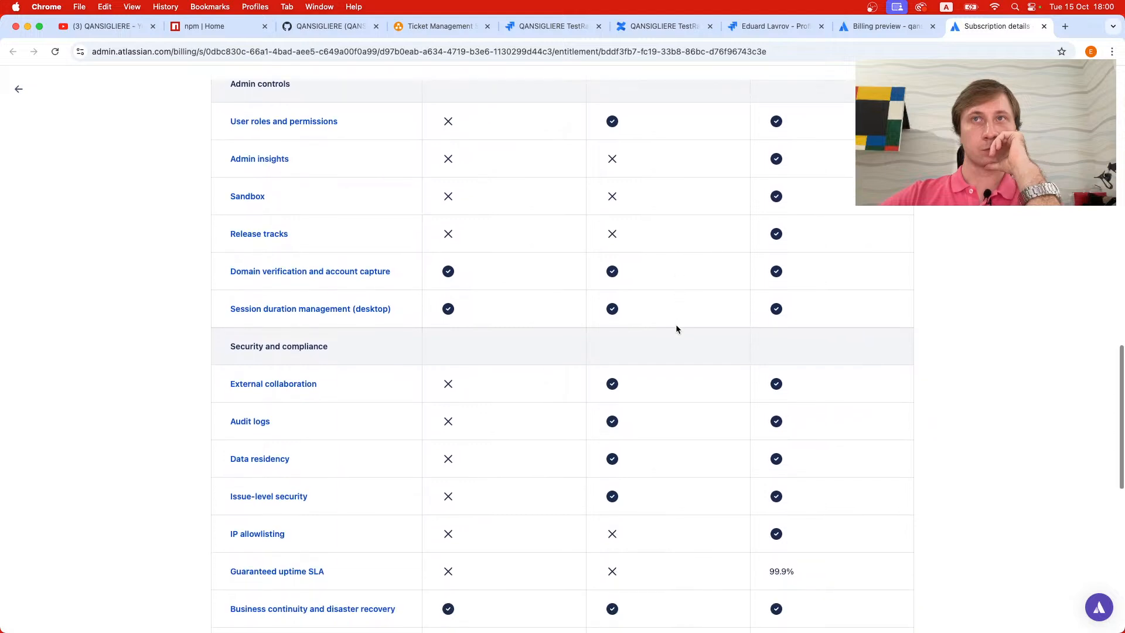
{"action": "scroll", "coordinate": [676, 329], "scroll_direction": "down", "scroll_amount": 11}
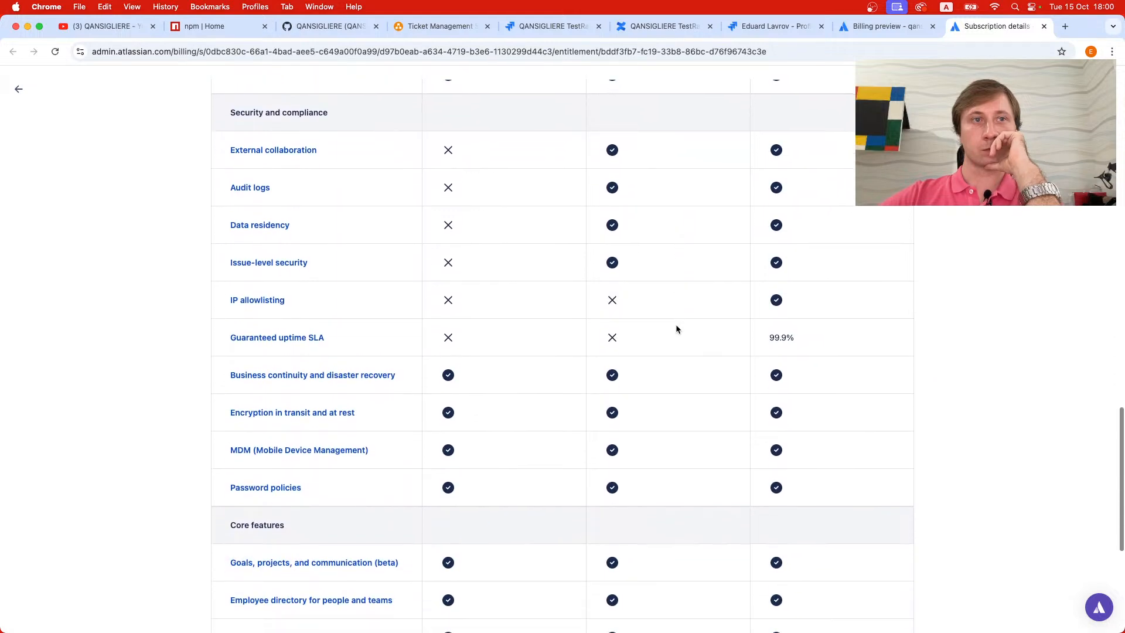
{"action": "scroll", "coordinate": [676, 328], "scroll_direction": "down", "scroll_amount": 3}
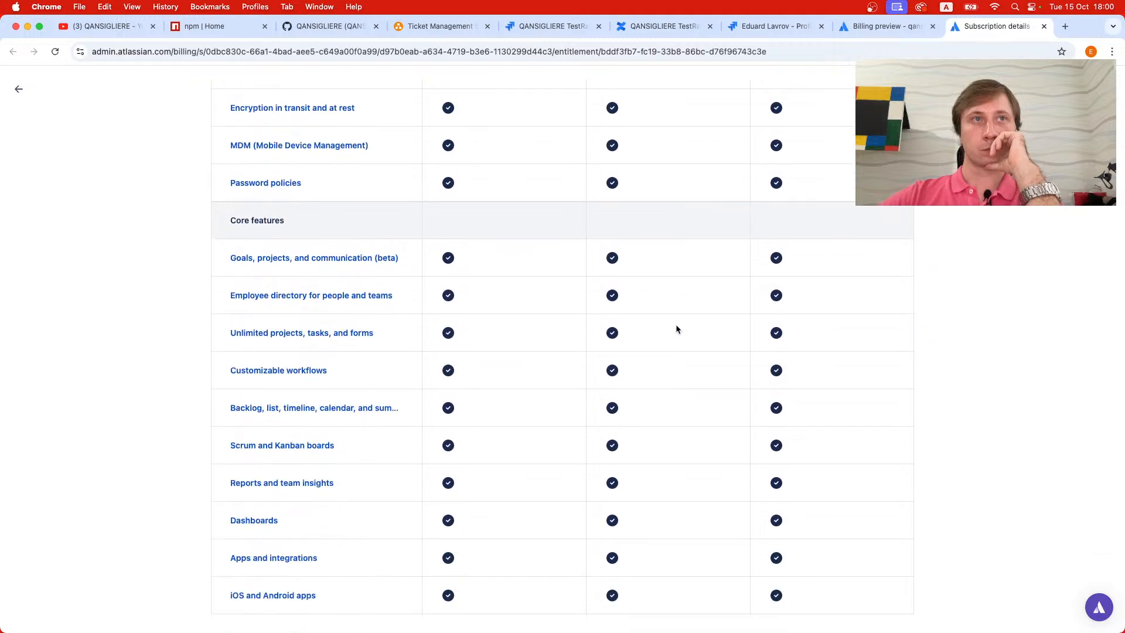
{"action": "scroll", "coordinate": [676, 329], "scroll_direction": "up", "scroll_amount": 20}
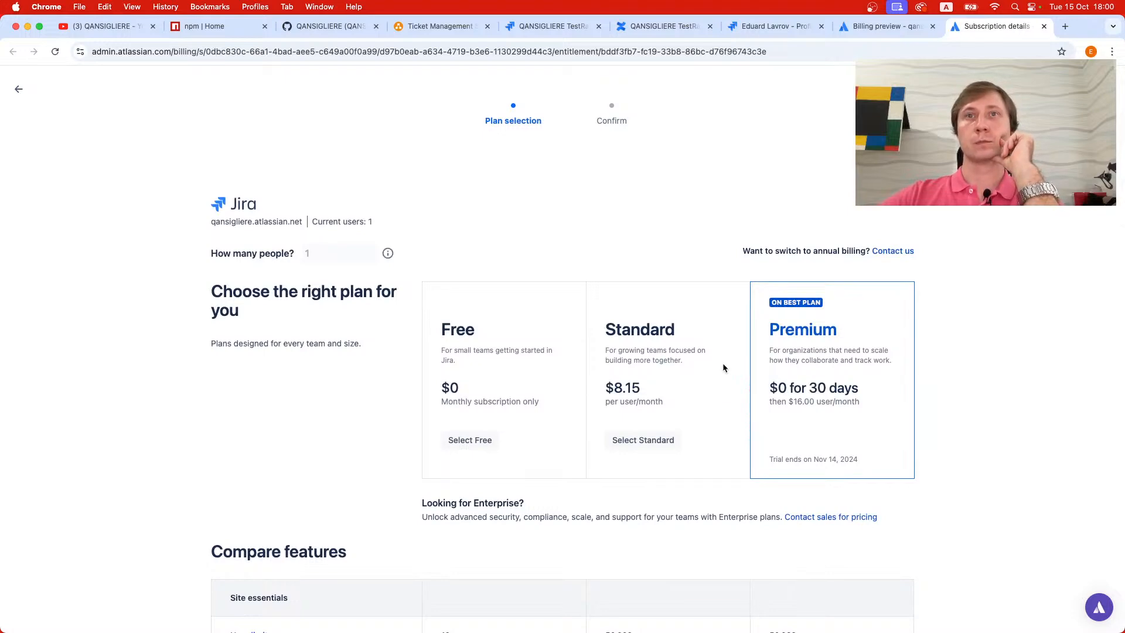
{"action": "scroll", "coordinate": [723, 368], "scroll_direction": "down", "scroll_amount": 10}
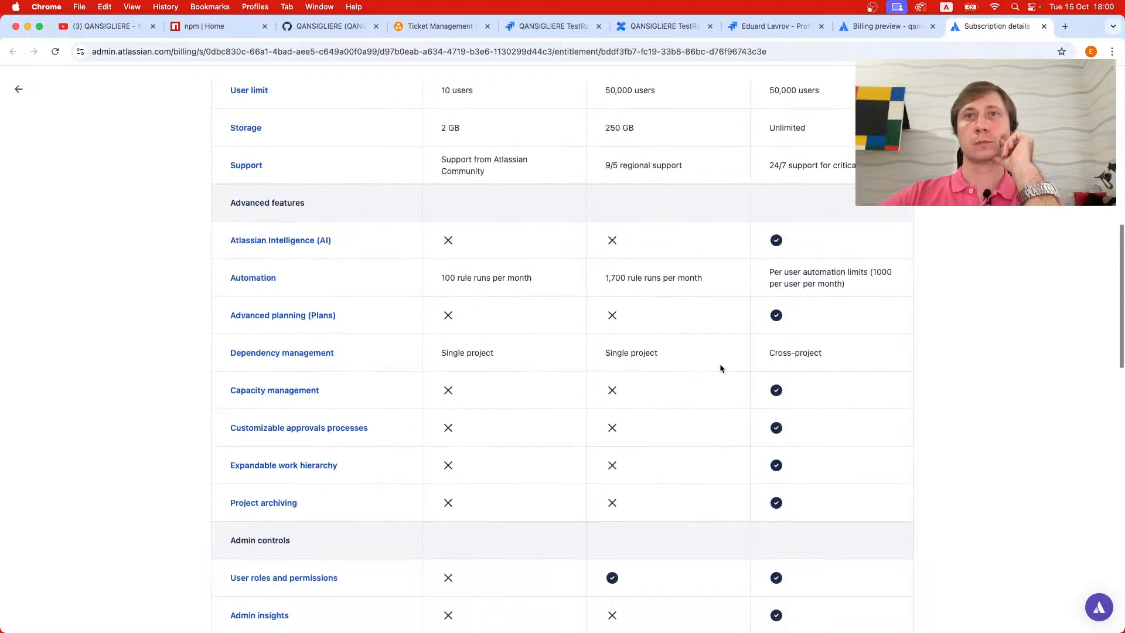
{"action": "scroll", "coordinate": [720, 368], "scroll_direction": "down", "scroll_amount": 3}
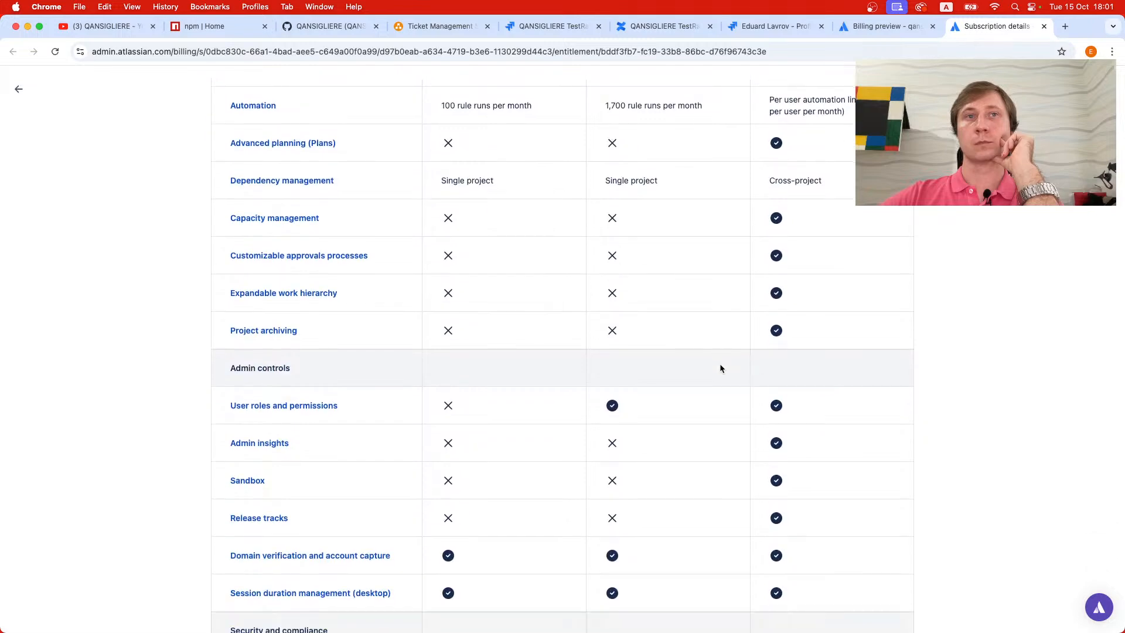
{"action": "scroll", "coordinate": [721, 368], "scroll_direction": "up", "scroll_amount": 6}
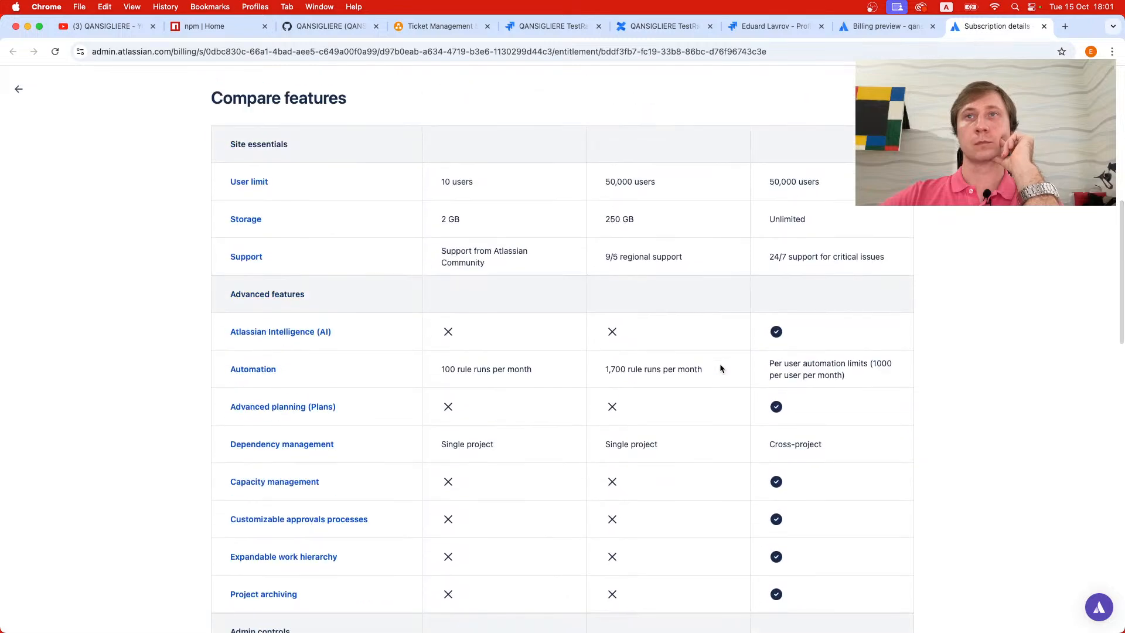
{"action": "scroll", "coordinate": [720, 368], "scroll_direction": "up", "scroll_amount": 4}
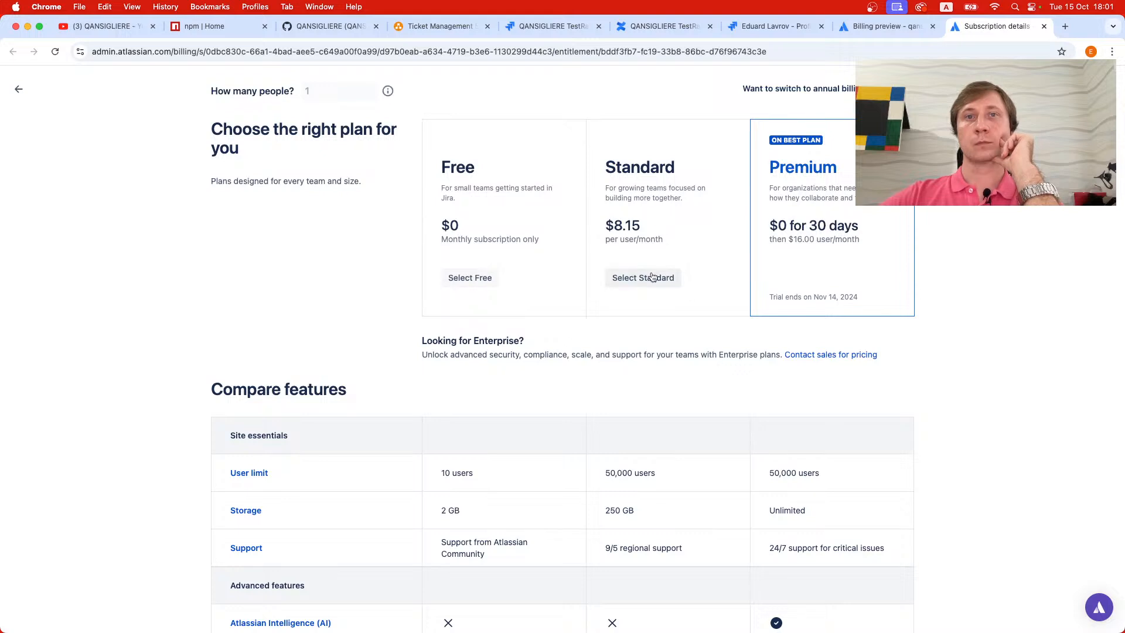
- Downgrade the Jira subscription to the Free plan, giving "It's too expensive for us." as the reason, and close the confirmation
{"action": "left_click", "coordinate": [479, 283]}
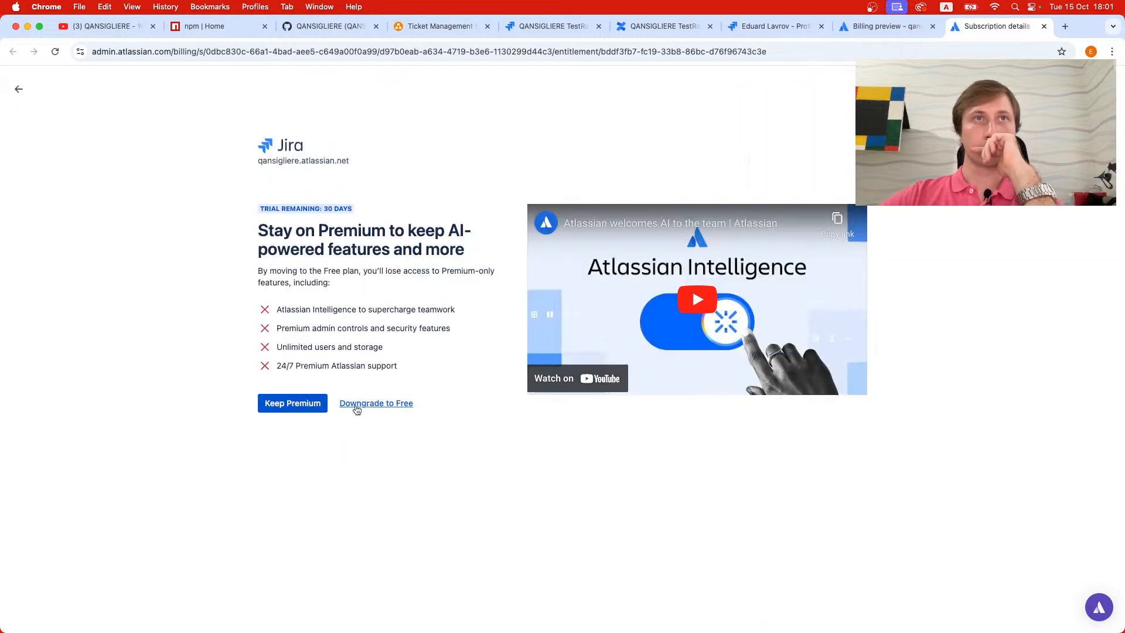
{"action": "left_click", "coordinate": [357, 404]}
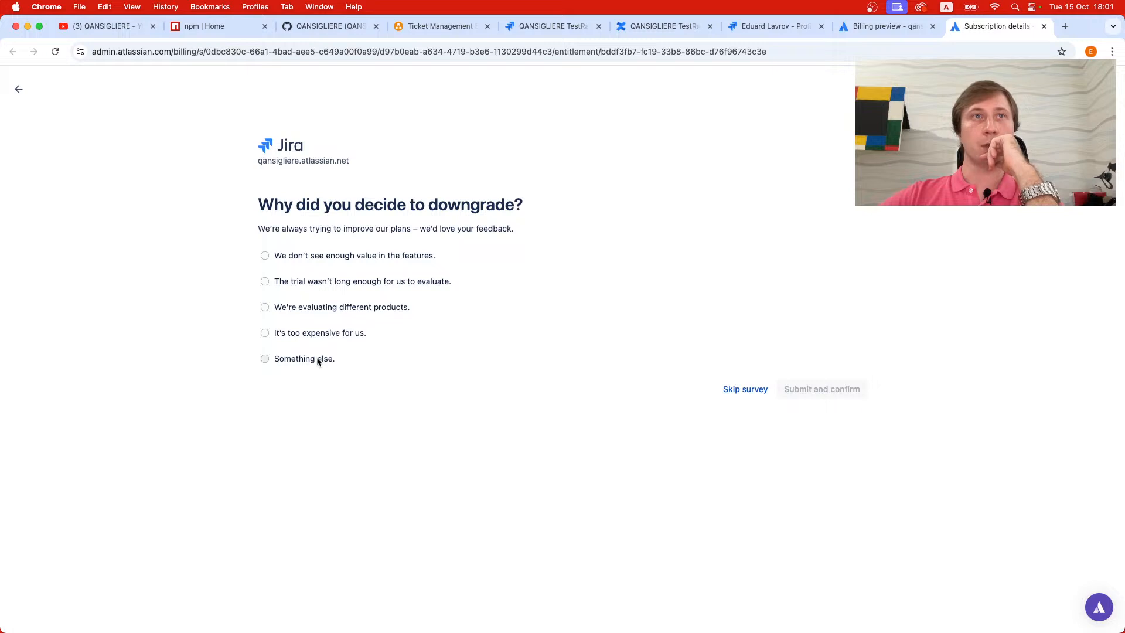
{"action": "left_click", "coordinate": [326, 334]}
{"action": "left_click", "coordinate": [836, 465]}
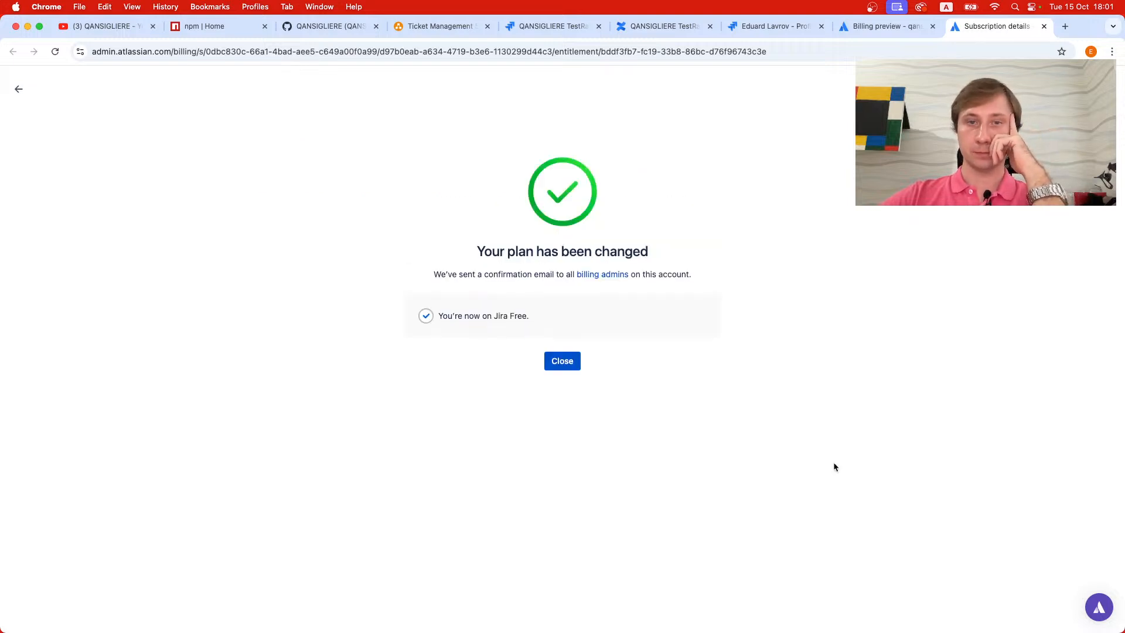
{"action": "left_click", "coordinate": [562, 359]}
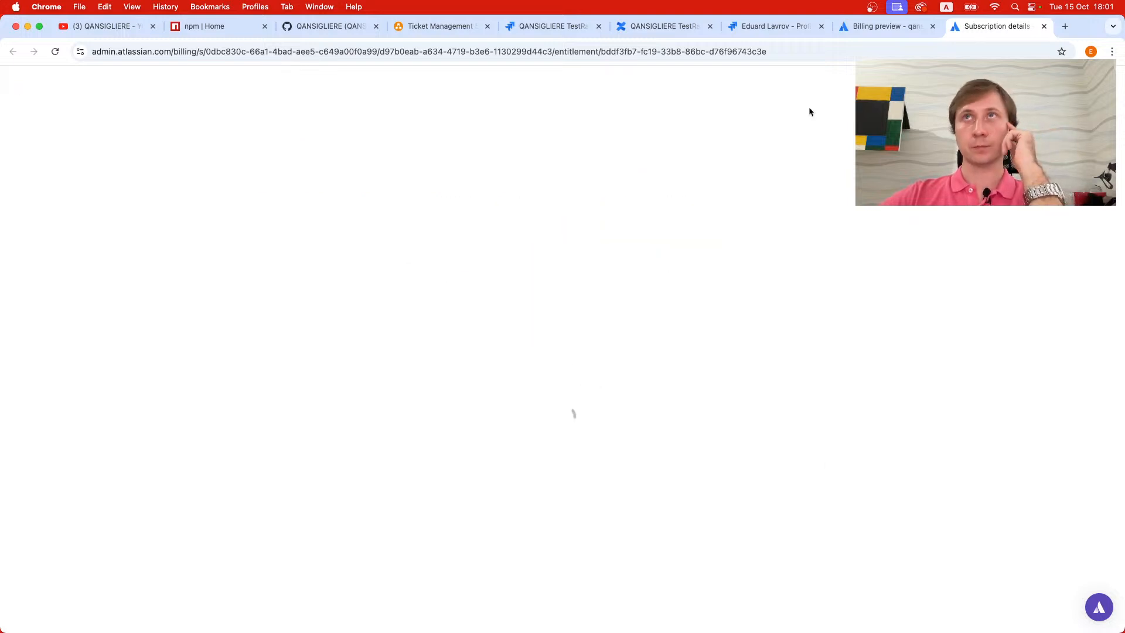
- Close the leftover billing preview and user profile pages, and open the Atlassian Administration home
{"action": "left_click", "coordinate": [933, 26]}
{"action": "left_click", "coordinate": [813, 26]}
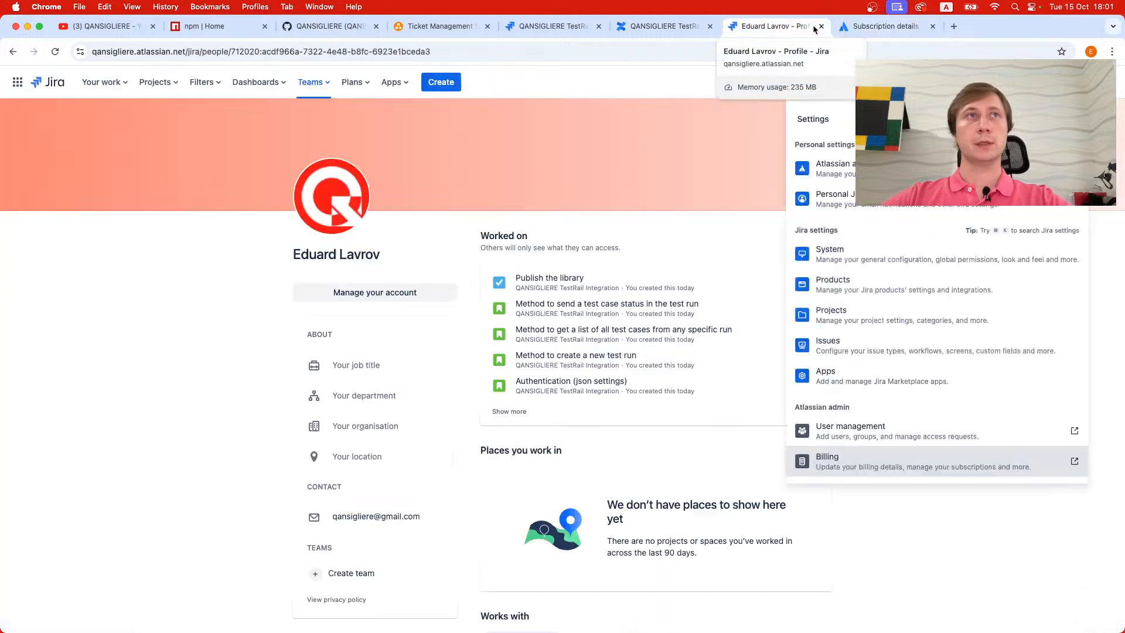
{"action": "left_click", "coordinate": [822, 26]}
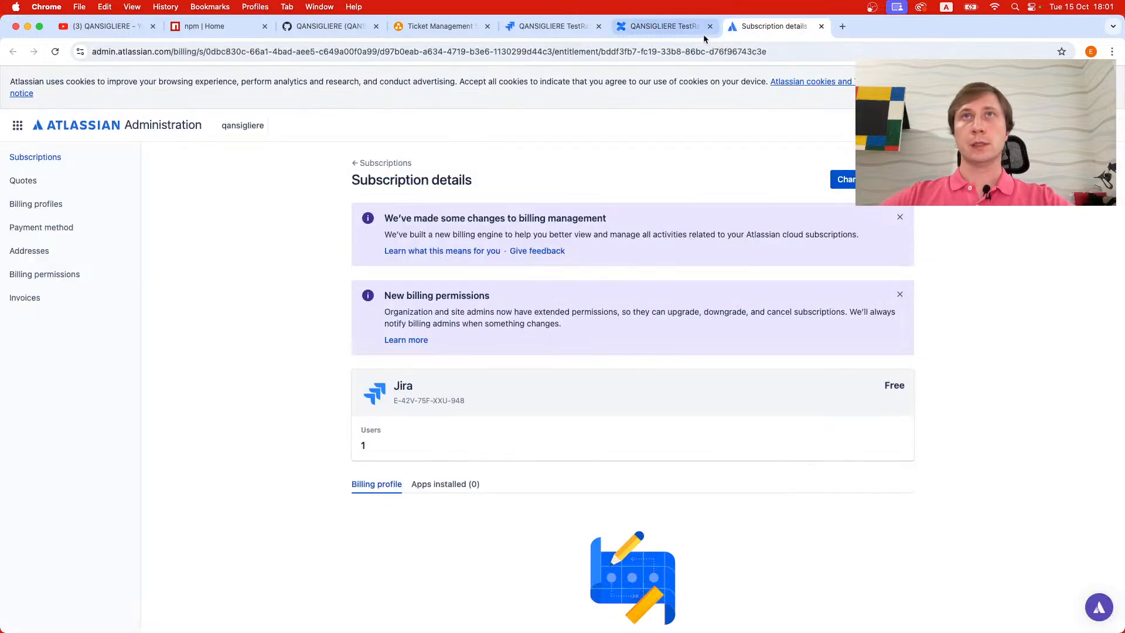
{"action": "left_click", "coordinate": [111, 125]}
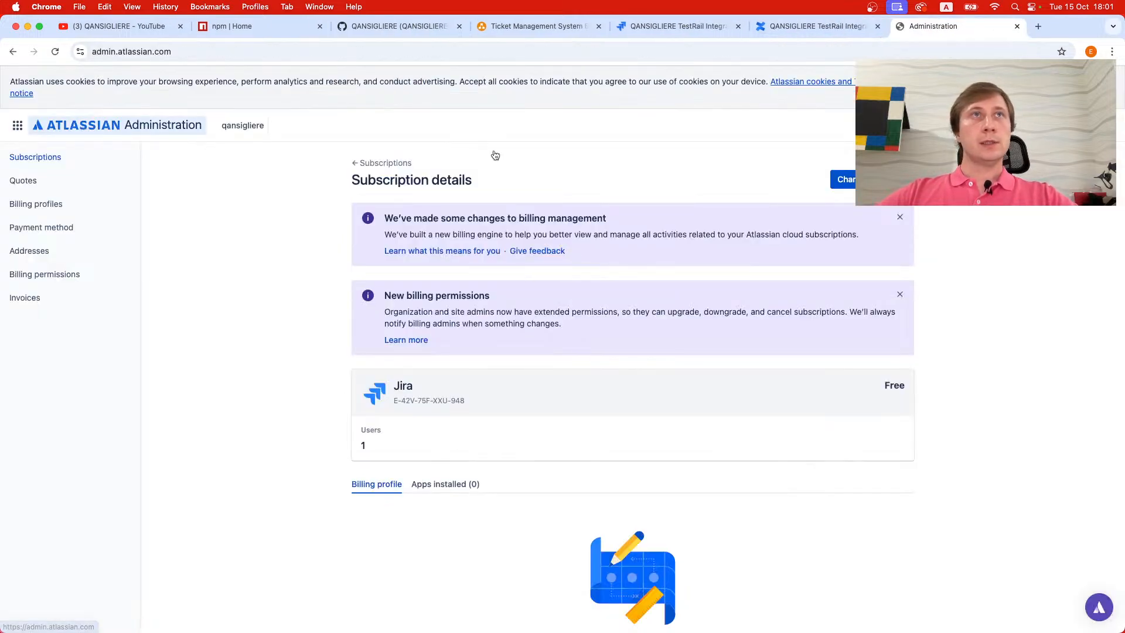
- Return to Jira's Your work page and open the QANSIGLIERE TestRail Integration (SCRUM) project
{"action": "left_click", "coordinate": [824, 33]}
{"action": "left_click", "coordinate": [684, 28]}
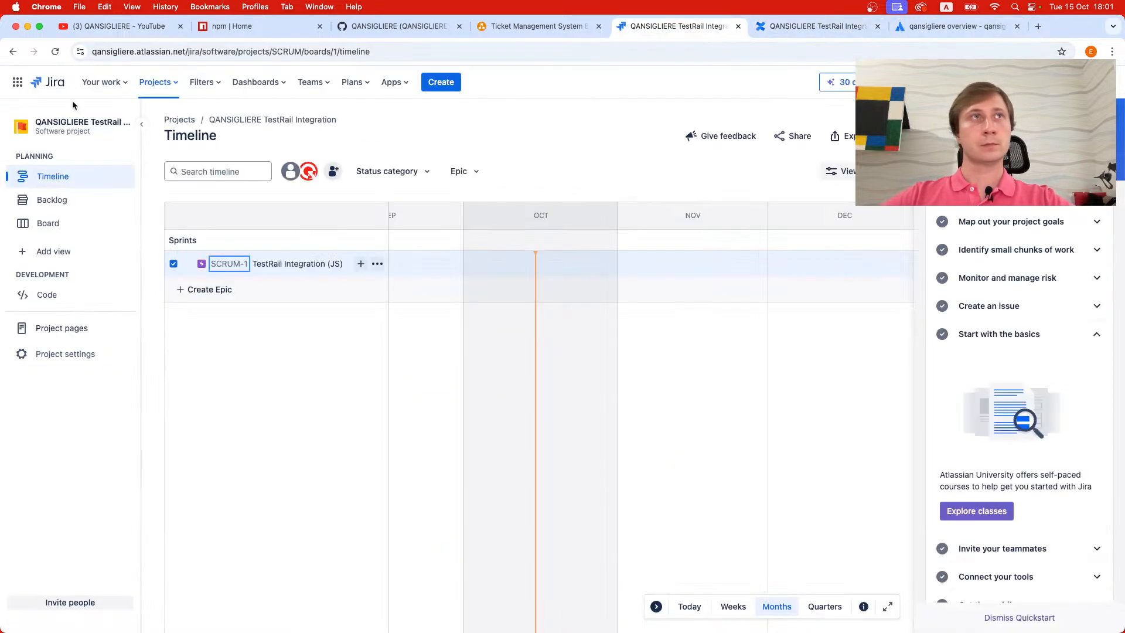
{"action": "left_click", "coordinate": [49, 84]}
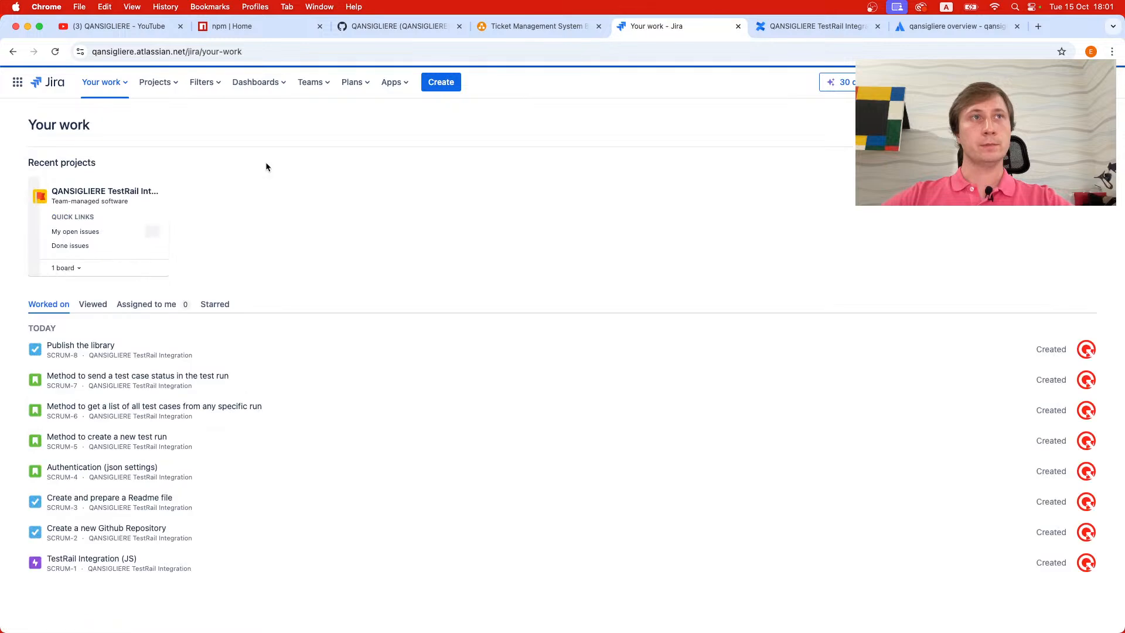
{"action": "left_click", "coordinate": [115, 87]}
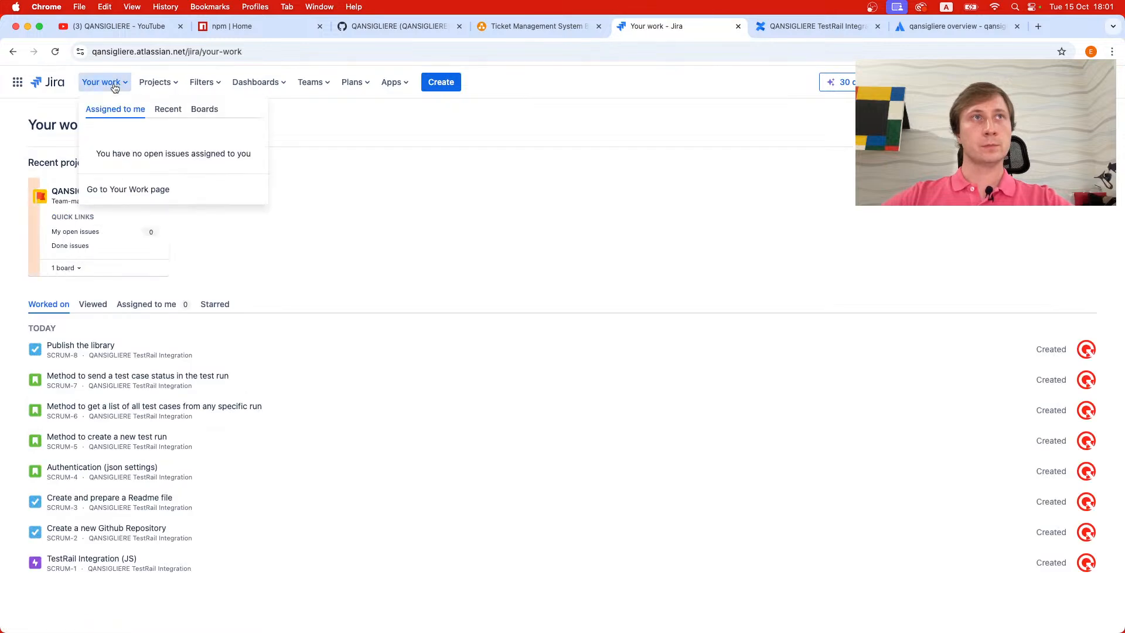
{"action": "left_click", "coordinate": [157, 83]}
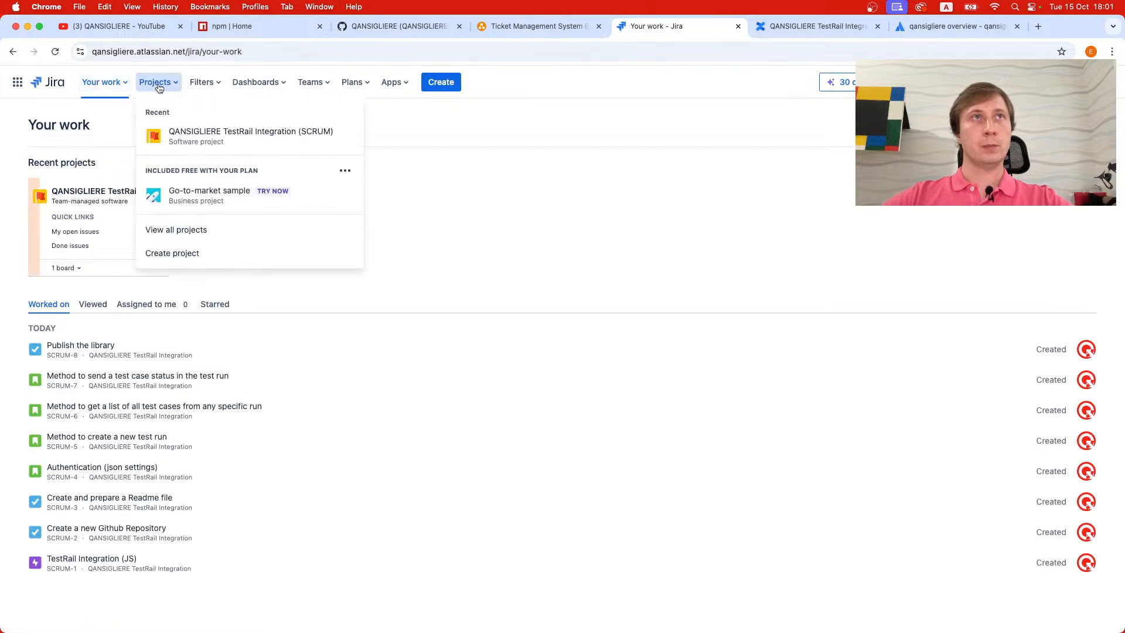
{"action": "left_click", "coordinate": [227, 142]}
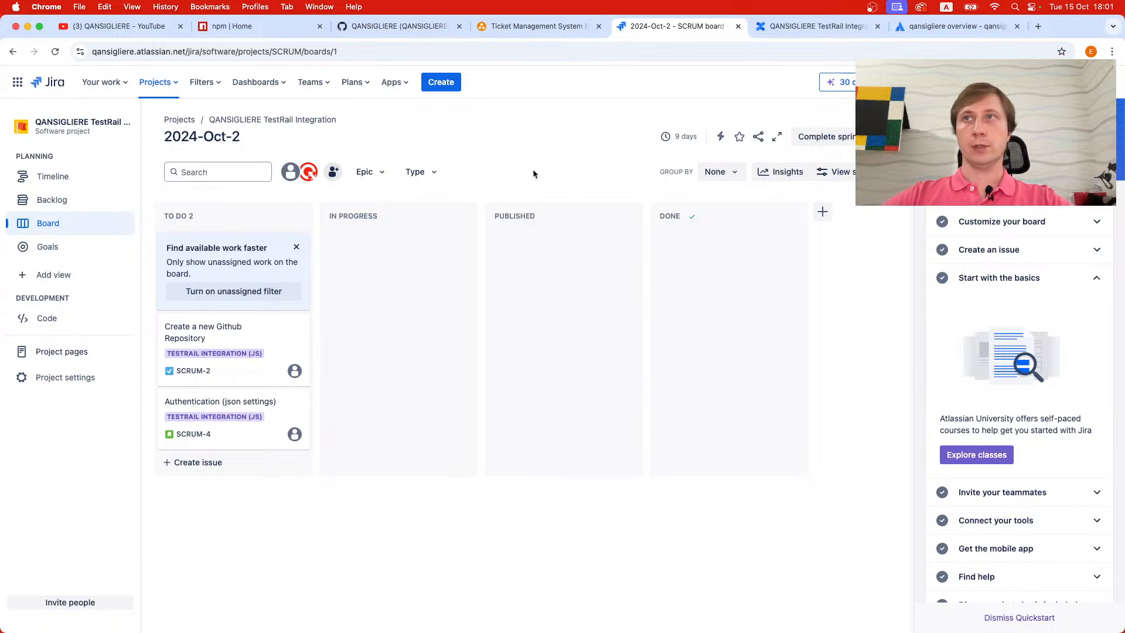
{"action": "left_click", "coordinate": [205, 86]}
{"action": "left_click", "coordinate": [257, 82]}
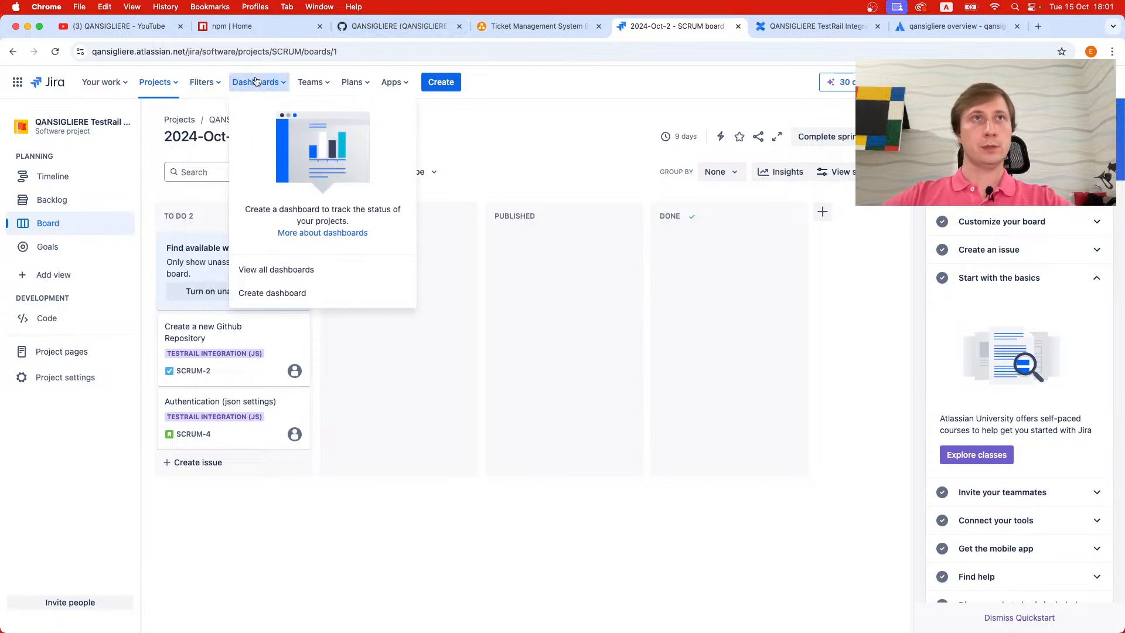
{"action": "left_click", "coordinate": [311, 83]}
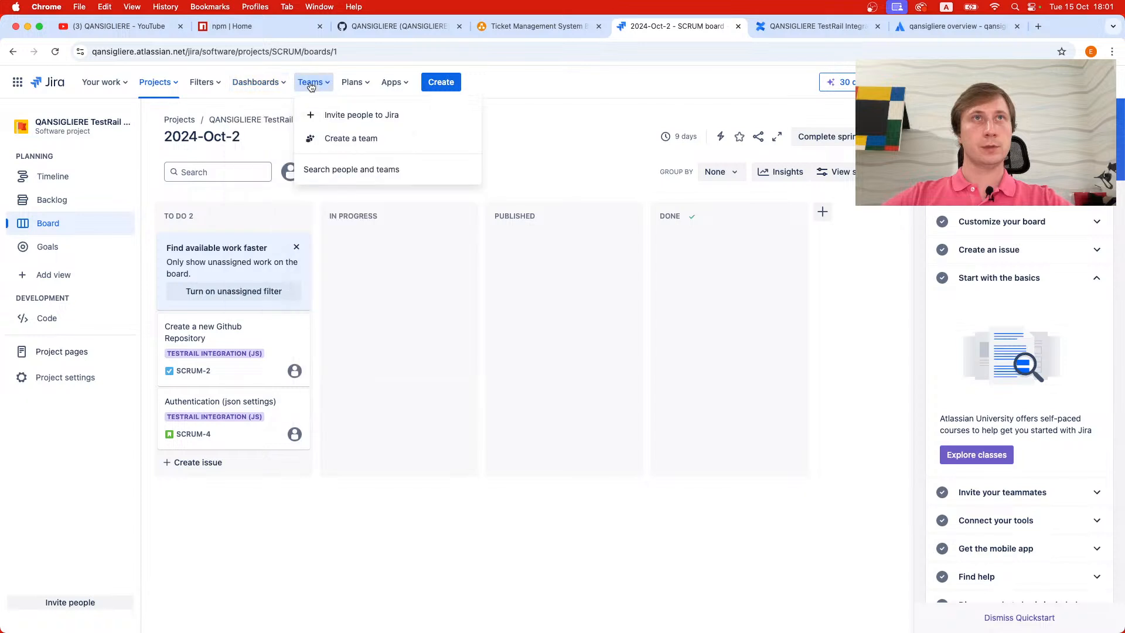
{"action": "left_click", "coordinate": [159, 83]}
{"action": "left_click", "coordinate": [116, 83]}
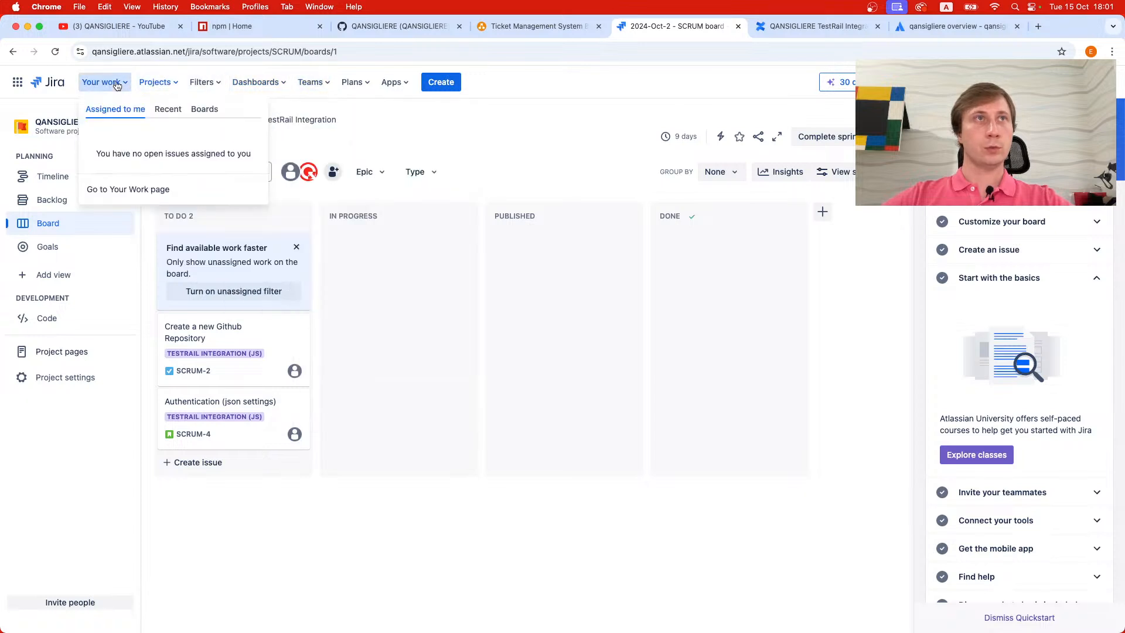
{"action": "left_click", "coordinate": [405, 114]}
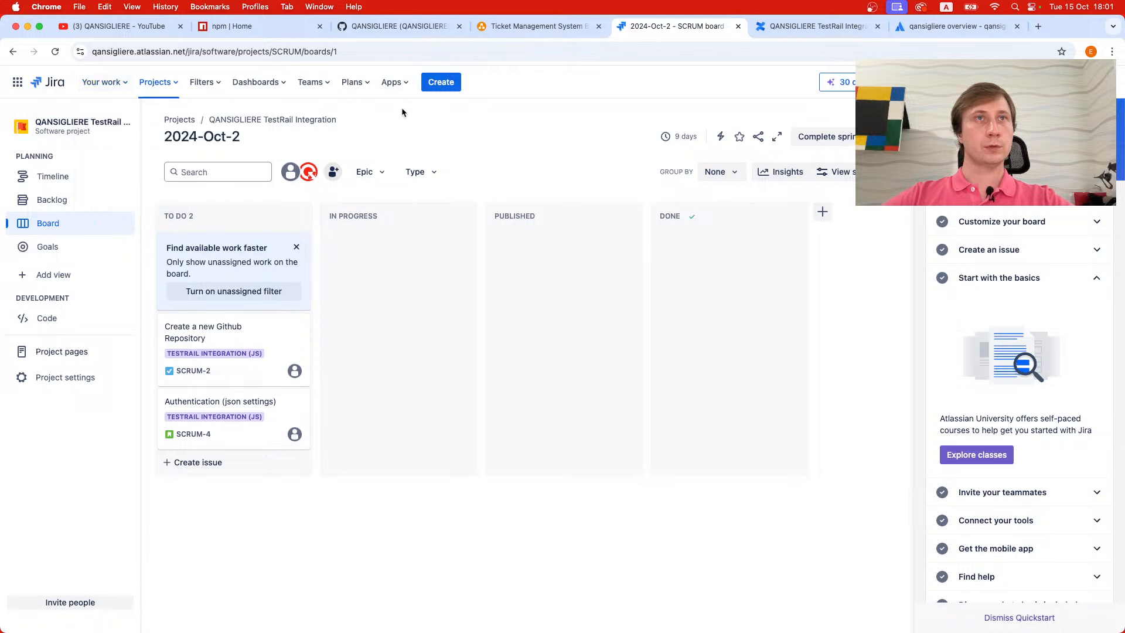
- Open the QANSIGLIERE TestRail Integration Home project page in Confluence and close the older duplicate of it
{"action": "left_click", "coordinate": [118, 351]}
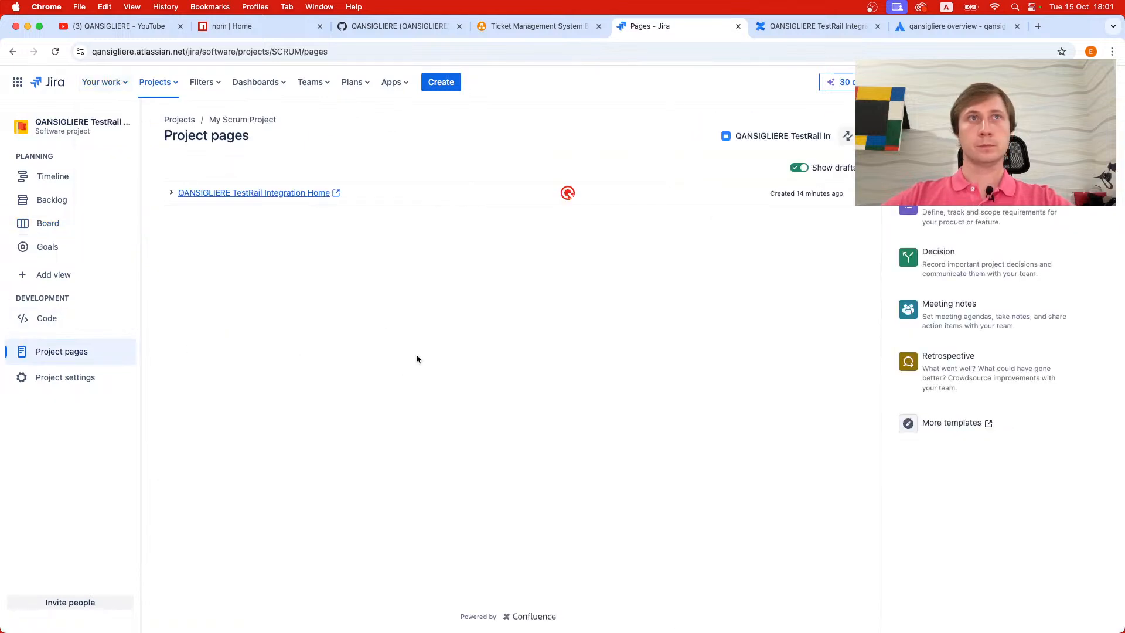
{"action": "left_click", "coordinate": [299, 192]}
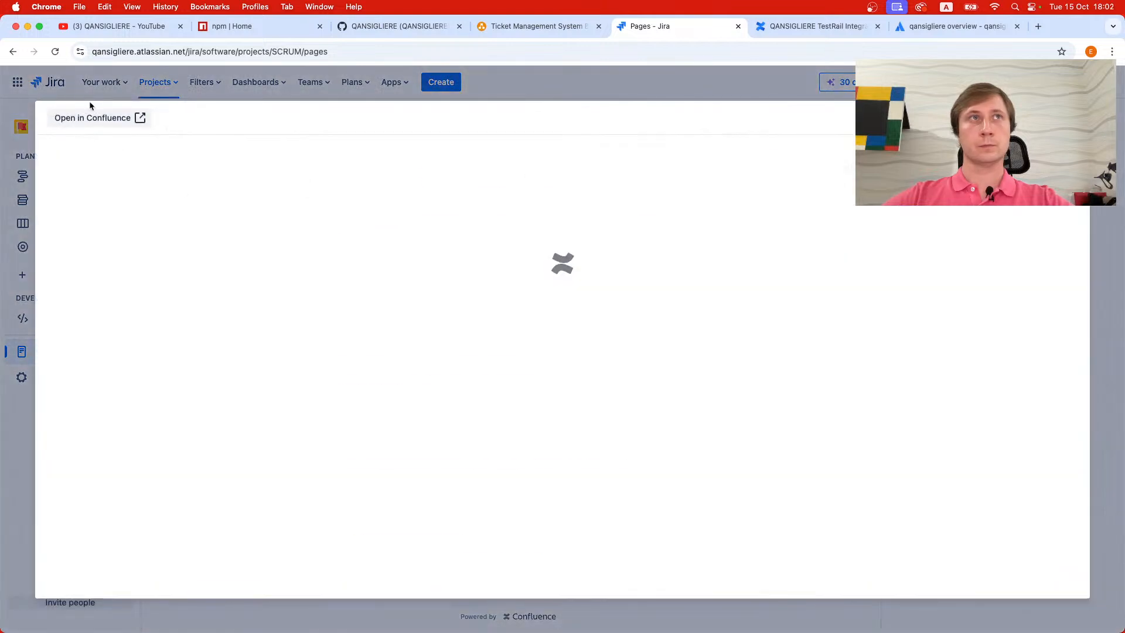
{"action": "left_click", "coordinate": [91, 117]}
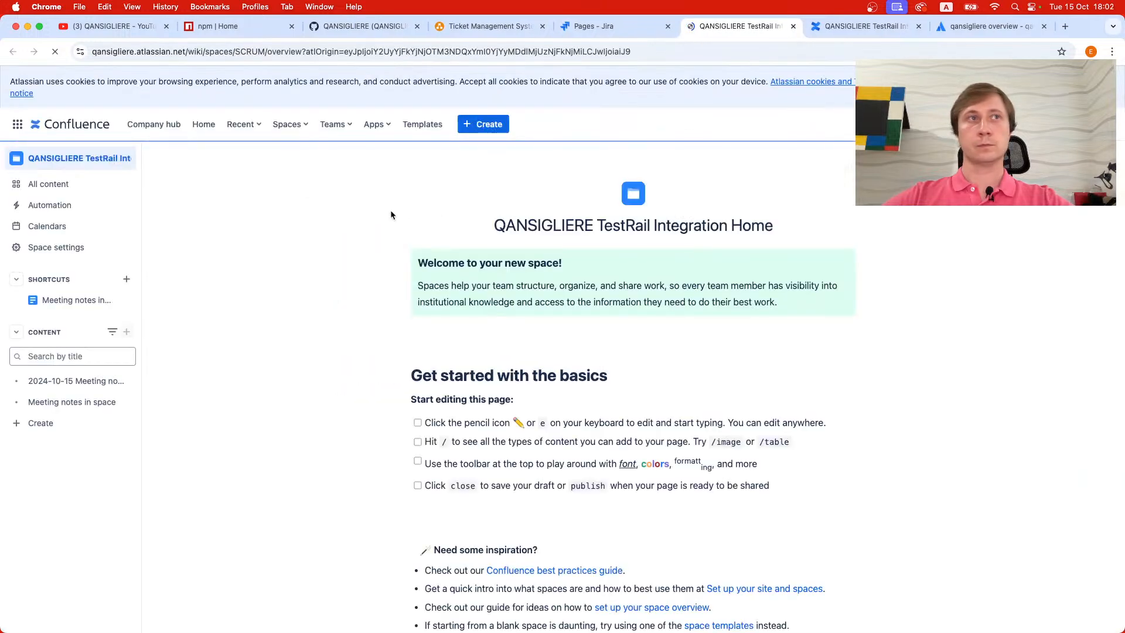
{"action": "left_click", "coordinate": [863, 28]}
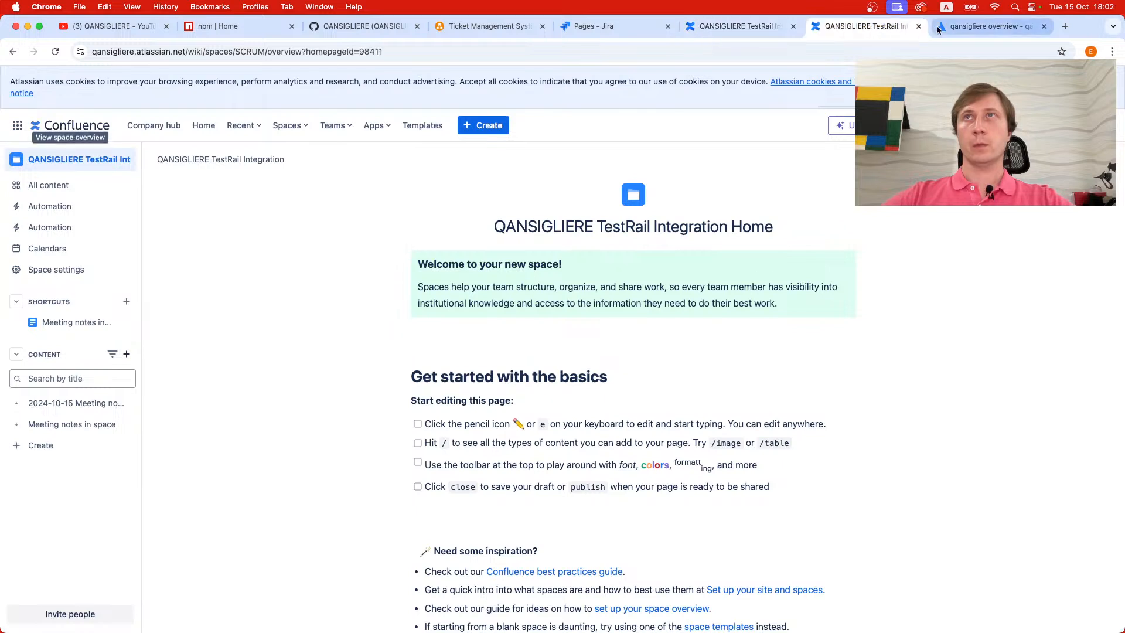
{"action": "left_click", "coordinate": [921, 29]}
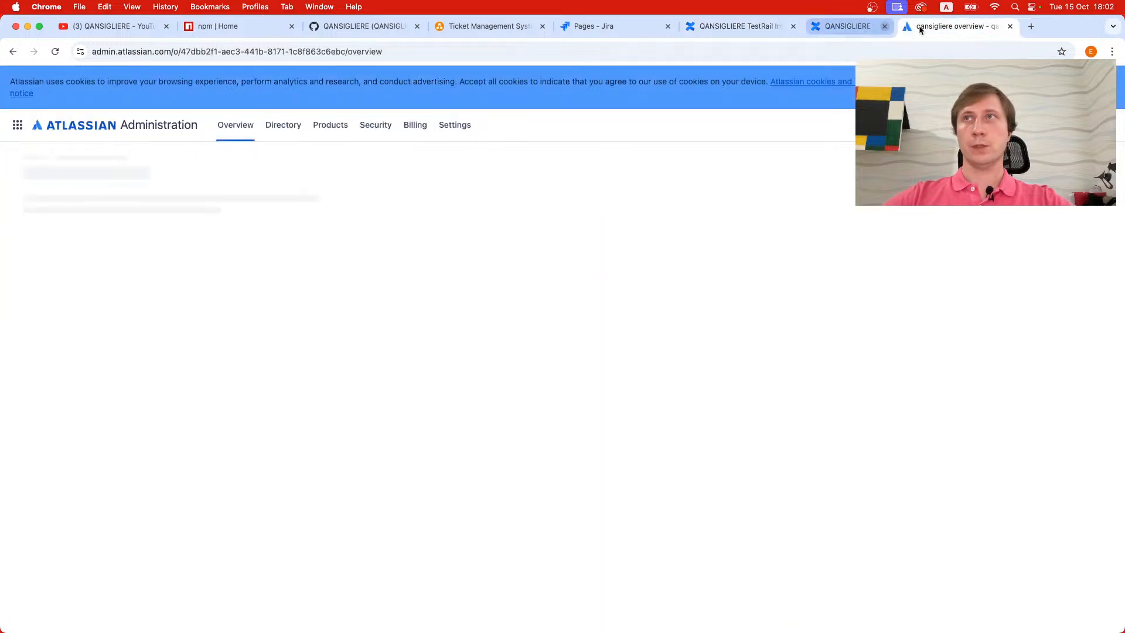
- Review the qansigliere organisation overview in Atlassian Administration, and close that page
{"action": "scroll", "coordinate": [726, 274], "scroll_direction": "down", "scroll_amount": 1}
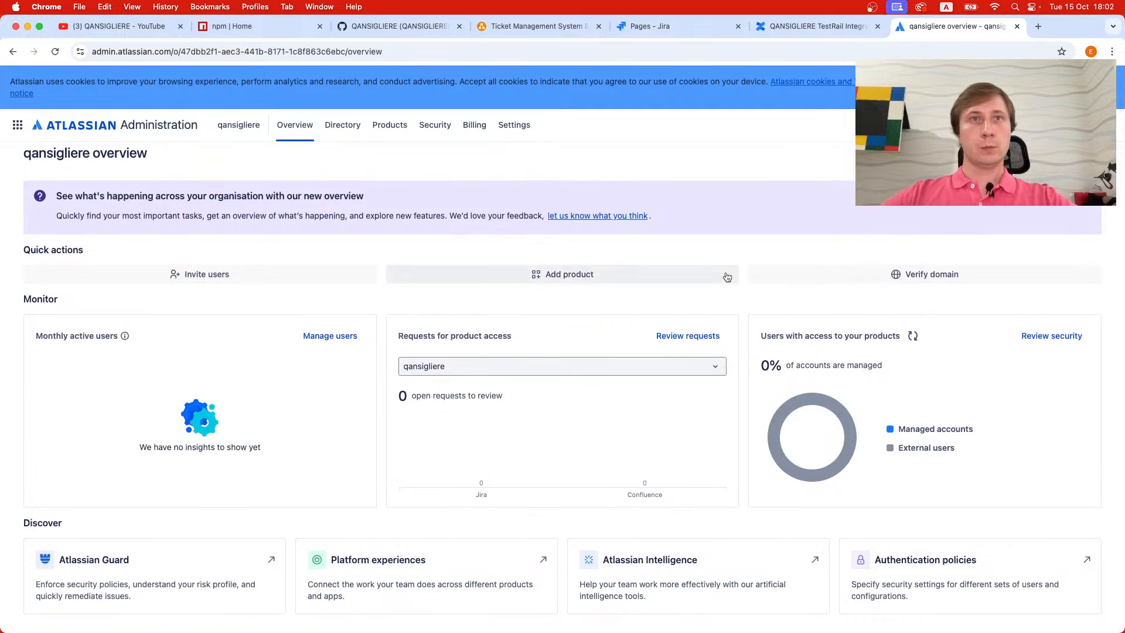
{"action": "scroll", "coordinate": [727, 277], "scroll_direction": "down", "scroll_amount": 1}
{"action": "scroll", "coordinate": [727, 277], "scroll_direction": "up", "scroll_amount": 1}
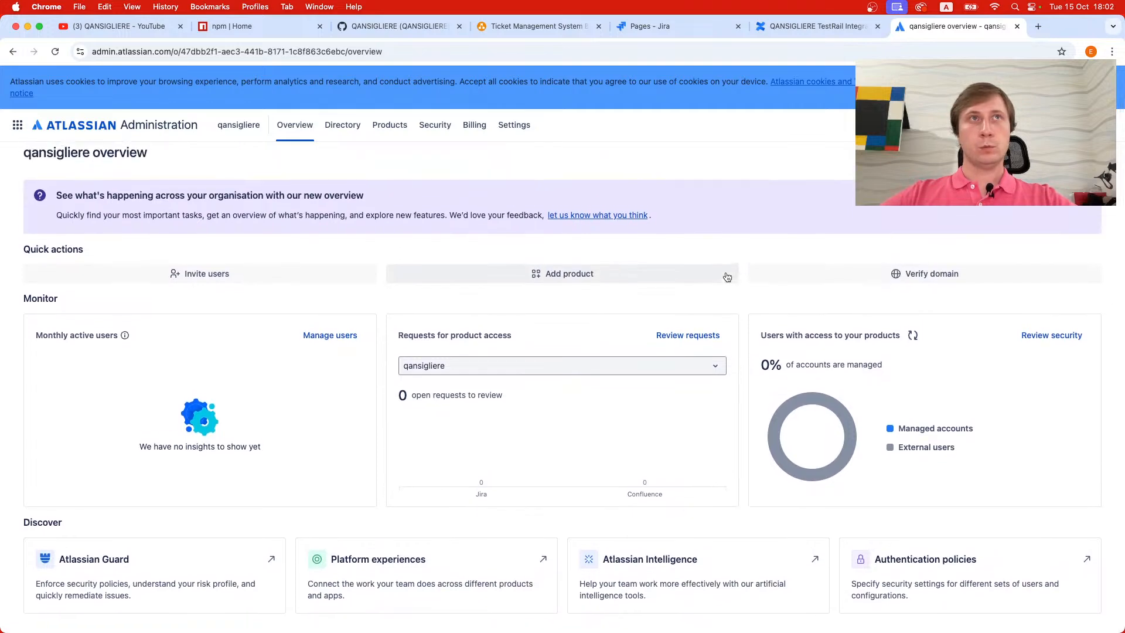
{"action": "left_click", "coordinate": [1018, 27]}
- Return to the project pages in Jira, close the Confluence page preview and open the project's Timeline
{"action": "left_click", "coordinate": [691, 26]}
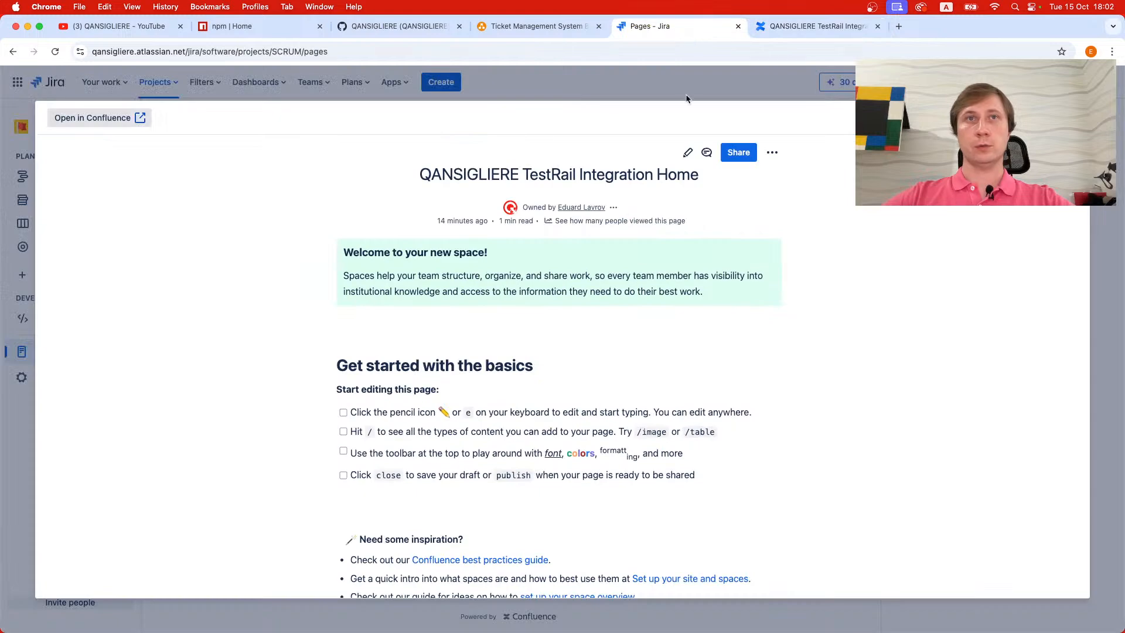
{"action": "left_click", "coordinate": [1068, 118]}
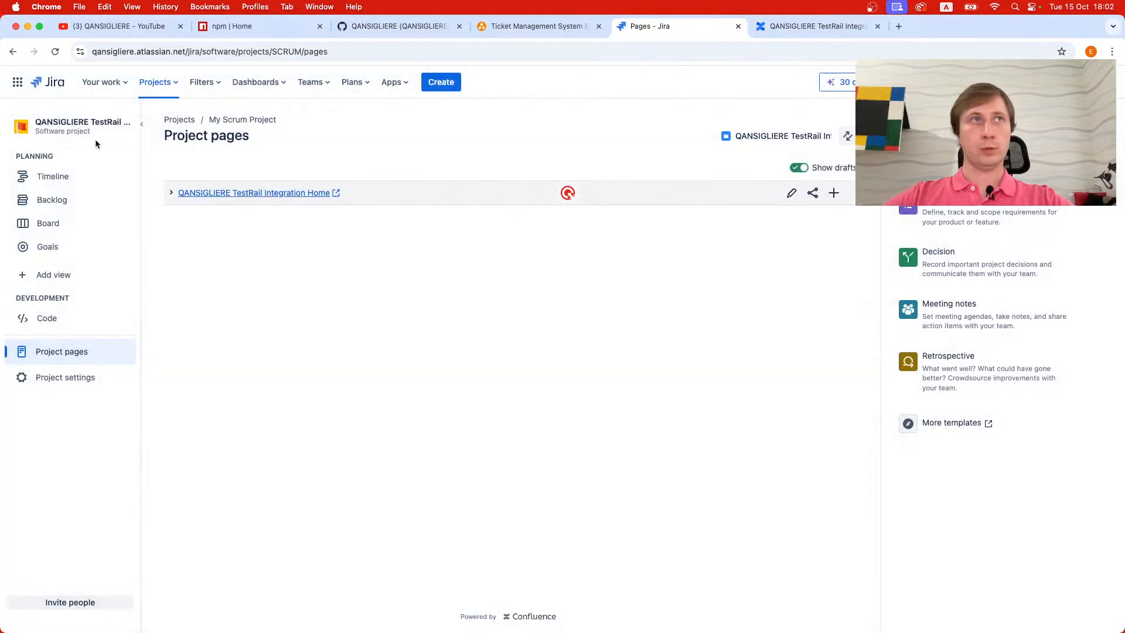
{"action": "left_click", "coordinate": [51, 182]}
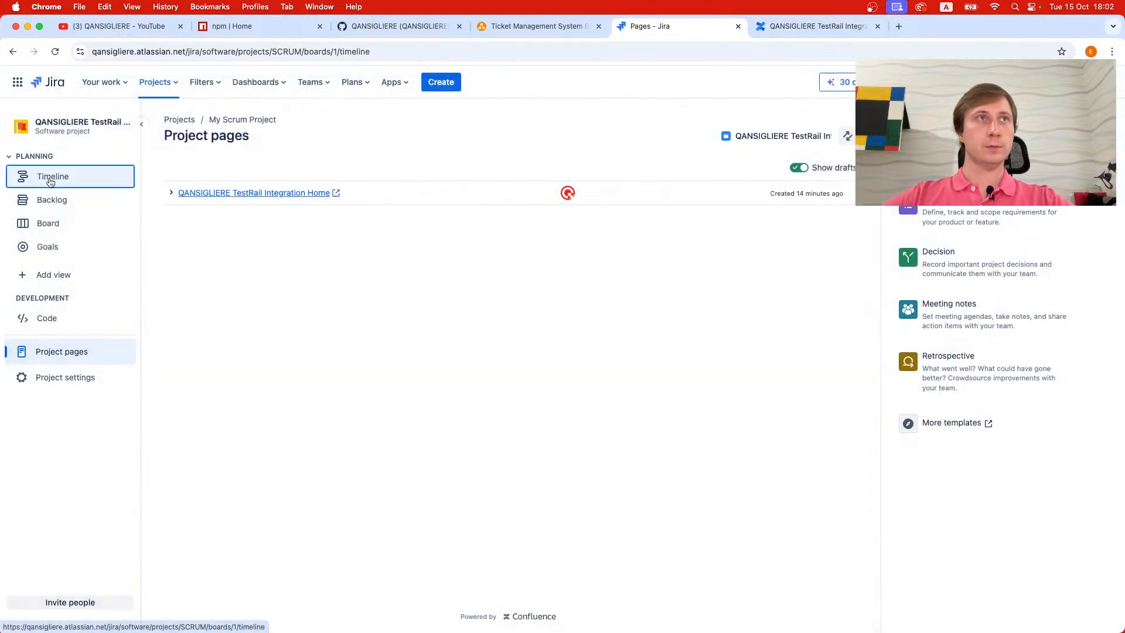